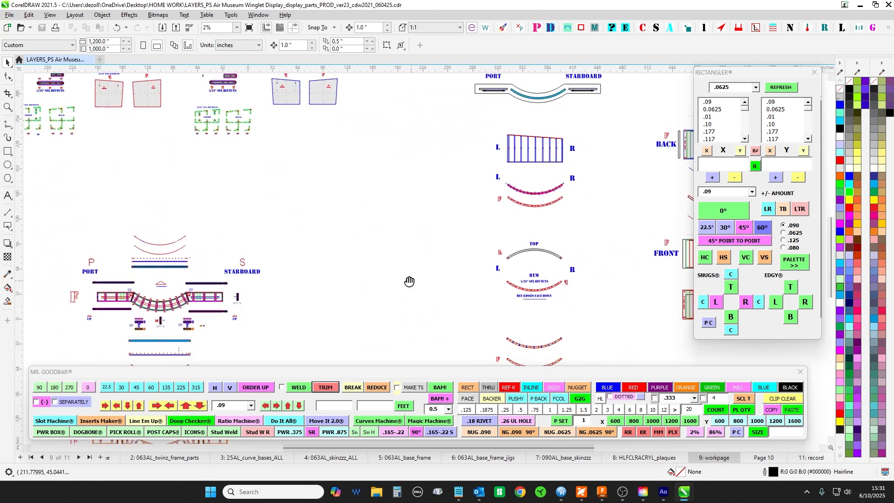
# - Survey the workpage layouts of the winglet display, from the curved base drawings to the port and starboard elevations and the front and back panels
pyautogui.moveTo(551, 278); pyautogui.dragTo(550, 169)
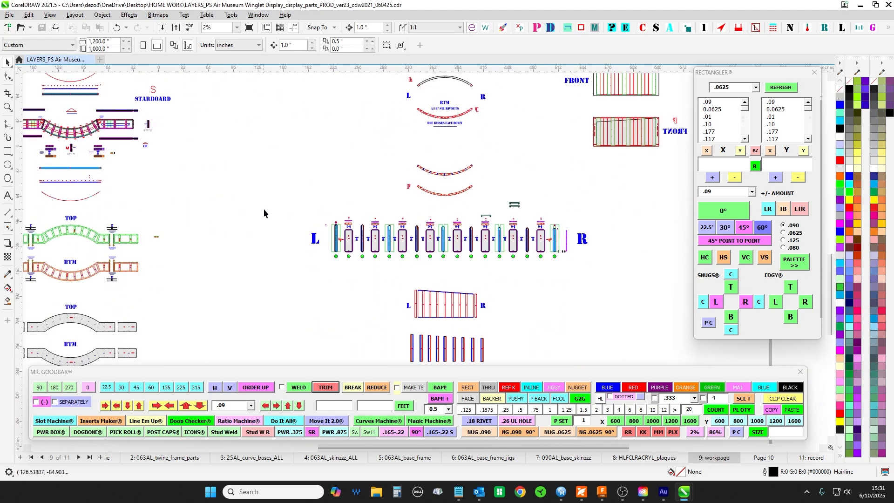
pyautogui.moveTo(264, 198); pyautogui.dragTo(314, 242)
pyautogui.moveTo(286, 213); pyautogui.dragTo(369, 204)
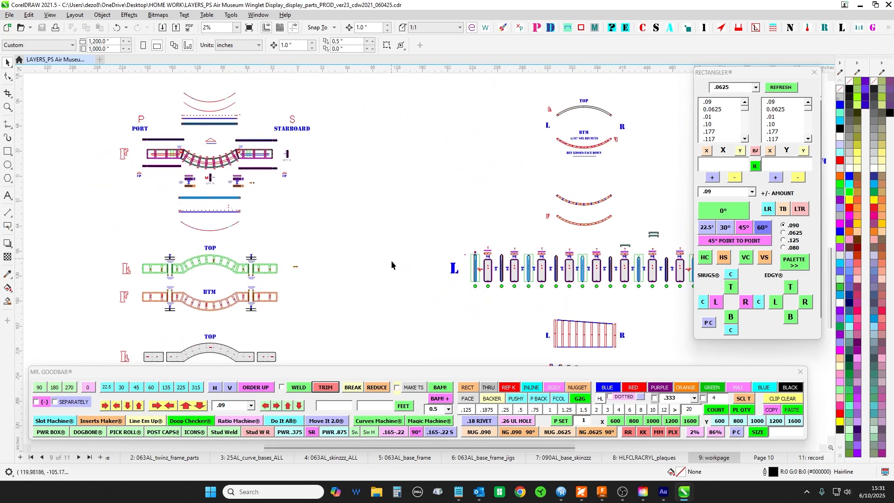
pyautogui.moveTo(391, 261); pyautogui.dragTo(369, 247)
pyautogui.moveTo(389, 156); pyautogui.dragTo(388, 264)
pyautogui.moveTo(424, 161); pyautogui.dragTo(358, 321)
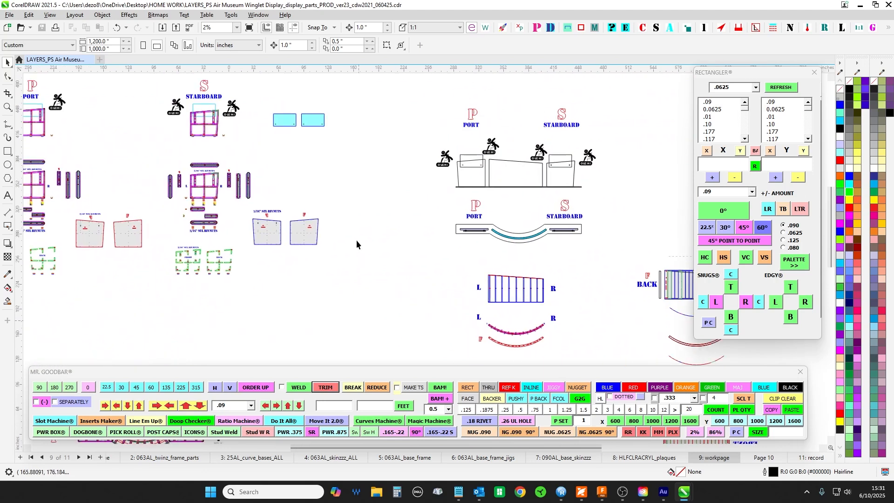
pyautogui.moveTo(360, 230); pyautogui.dragTo(267, 187)
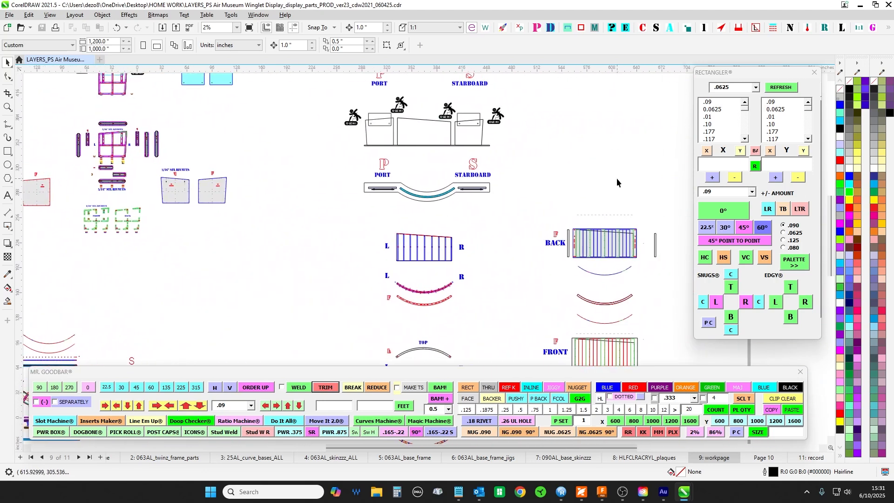
pyautogui.moveTo(617, 179); pyautogui.dragTo(559, 132)
pyautogui.moveTo(449, 282); pyautogui.dragTo(575, 128)
pyautogui.moveTo(345, 266); pyautogui.dragTo(343, 387)
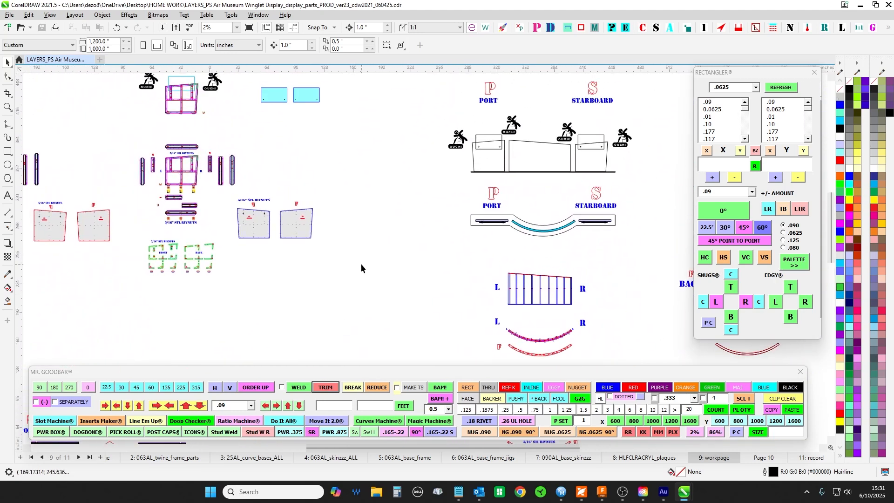
# - Examine how the port and starboard frame parts, curved wall ribs and front and back skins are arranged across the workpage
pyautogui.moveTo(361, 268); pyautogui.dragTo(407, 302)
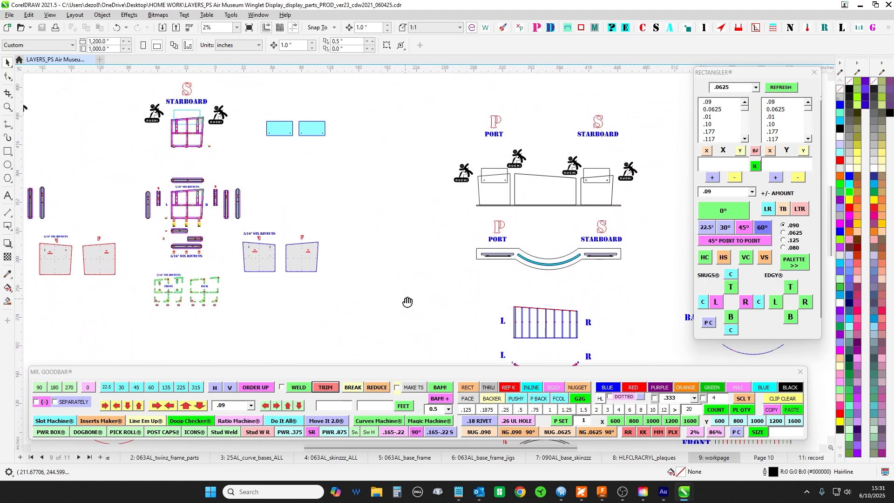
pyautogui.scroll(-1, 405, 287)
pyautogui.moveTo(392, 337); pyautogui.dragTo(391, 115)
pyautogui.scroll(1, 350, 182)
pyautogui.scroll(-1, 516, 273)
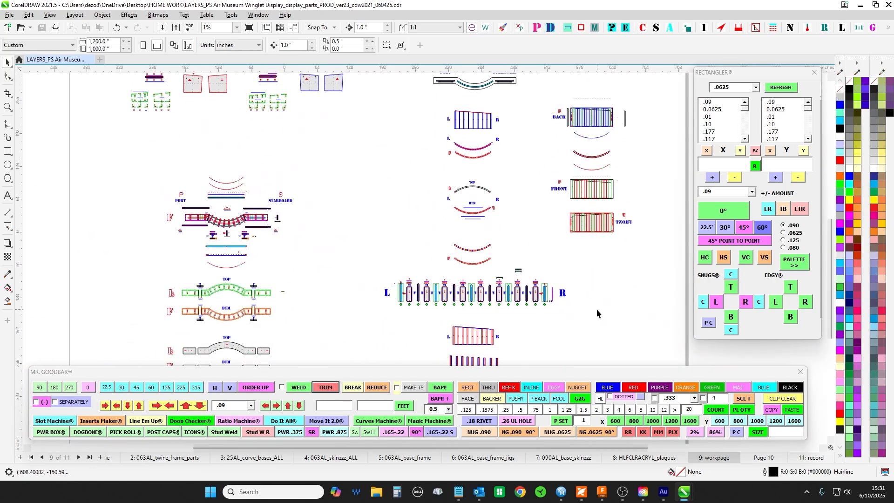
pyautogui.moveTo(360, 264); pyautogui.dragTo(381, 181)
pyautogui.moveTo(377, 124); pyautogui.dragTo(352, 272)
pyautogui.scroll(1, 352, 272)
pyautogui.moveTo(345, 177); pyautogui.dragTo(286, 251)
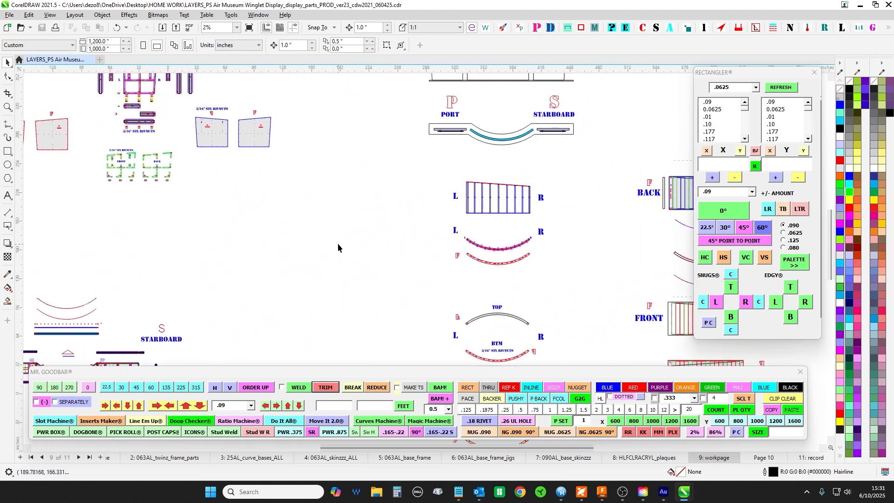
pyautogui.moveTo(333, 163); pyautogui.dragTo(319, 209)
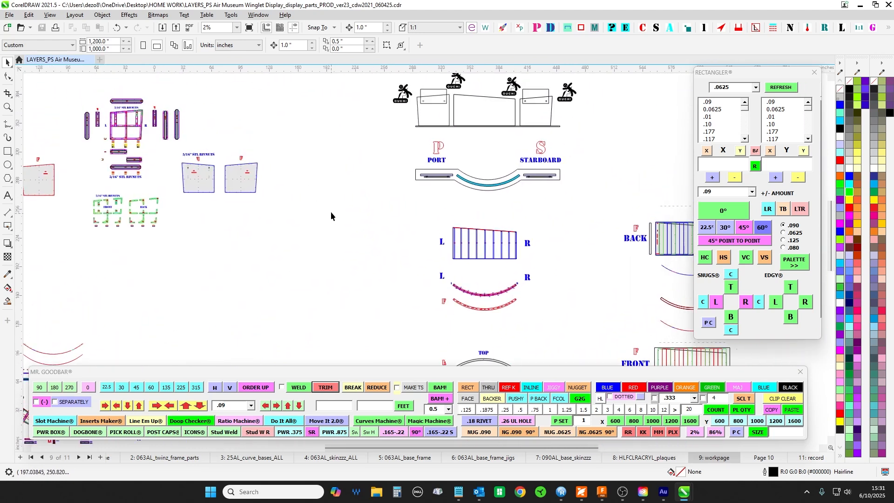
pyautogui.scroll(-2, 329, 209)
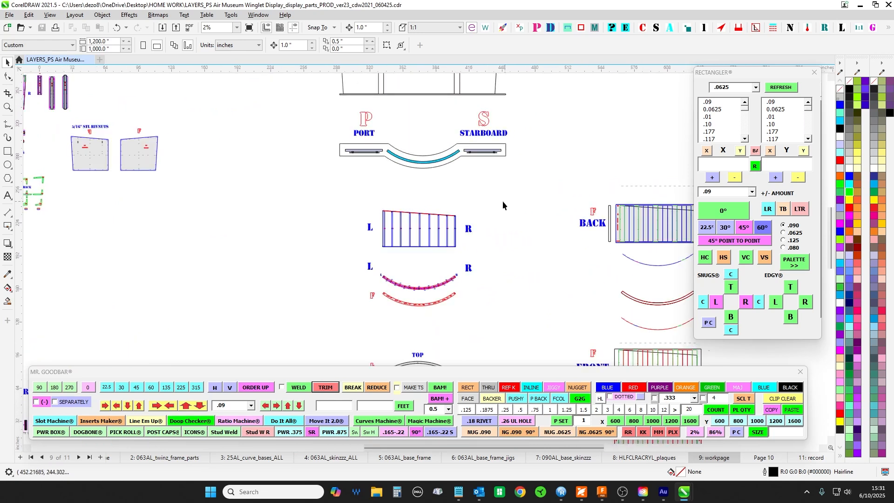
pyautogui.moveTo(310, 261); pyautogui.dragTo(346, 226)
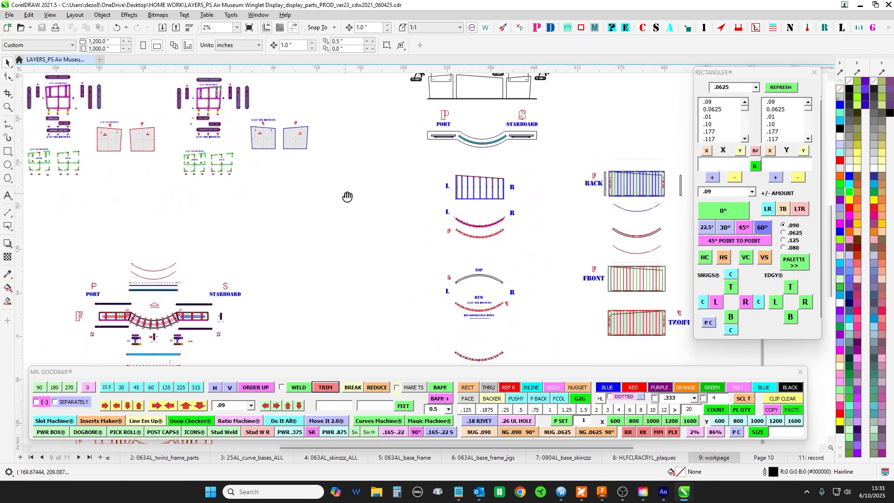
# - Switch to the winglet_PSAirport_050925.pdf in Foxit PDF Reader and examine the display rendering and plan view on page 1
pyautogui.click(582, 493)
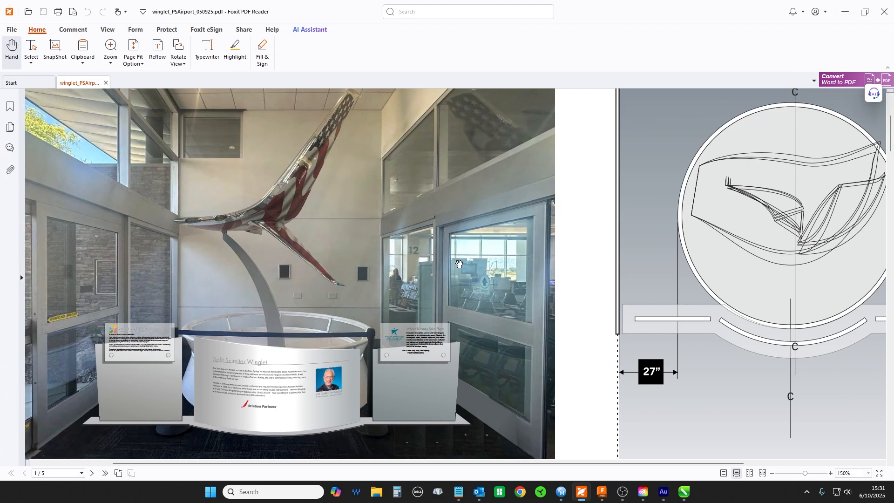
pyautogui.scroll(1, 459, 264)
pyautogui.scroll(-2, 459, 263)
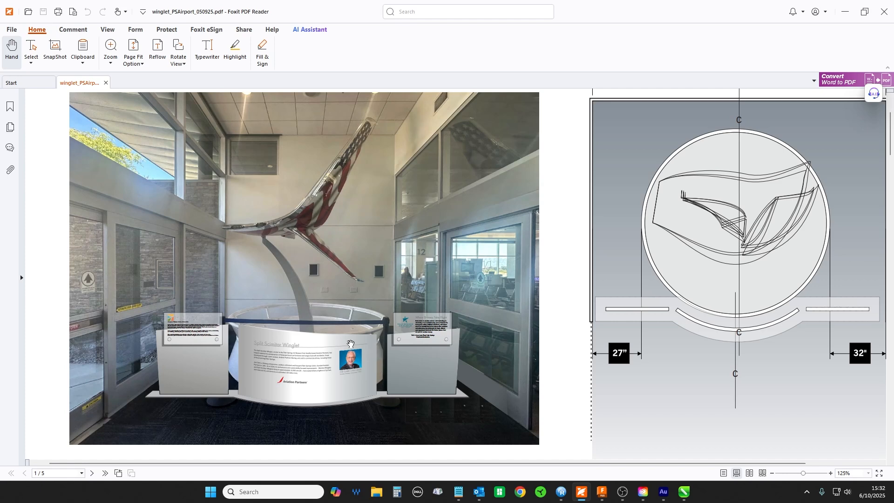
pyautogui.scroll(1, 337, 324)
pyautogui.scroll(1, 337, 325)
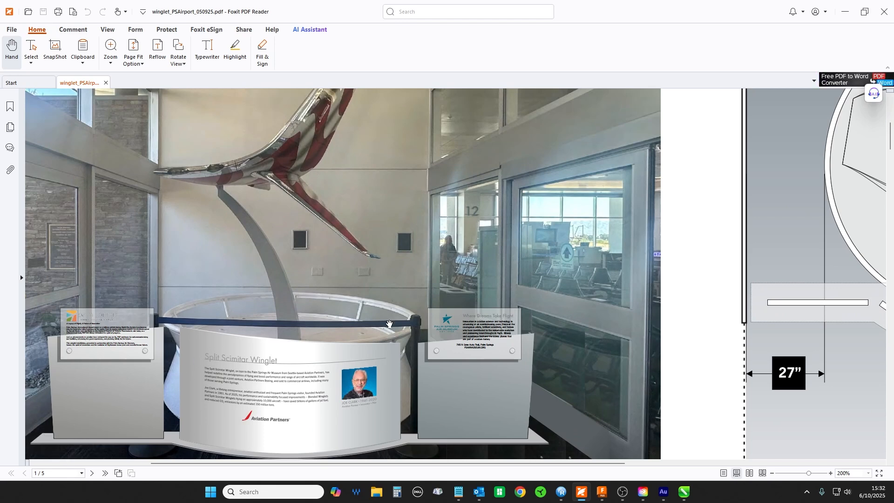
pyautogui.scroll(-2, 381, 321)
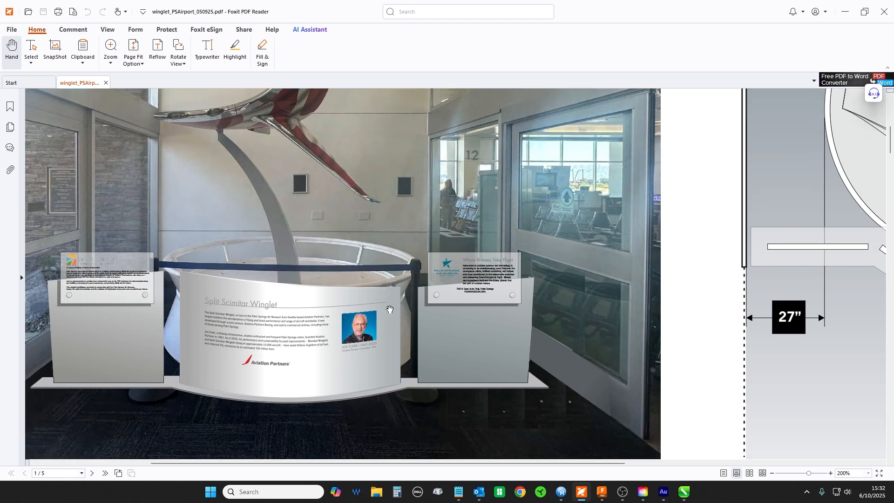
pyautogui.keyDown('ctrl'); pyautogui.scroll(-2, 390, 312); pyautogui.keyUp('ctrl')
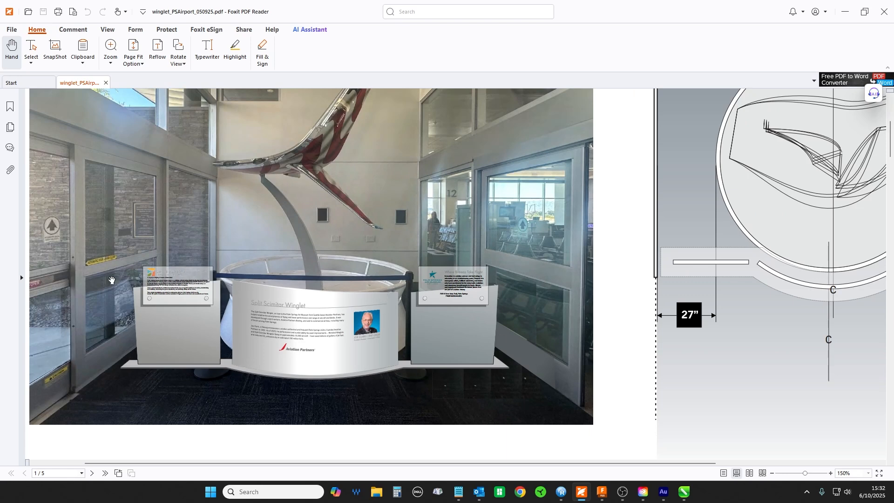
pyautogui.scroll(-3, 400, 259)
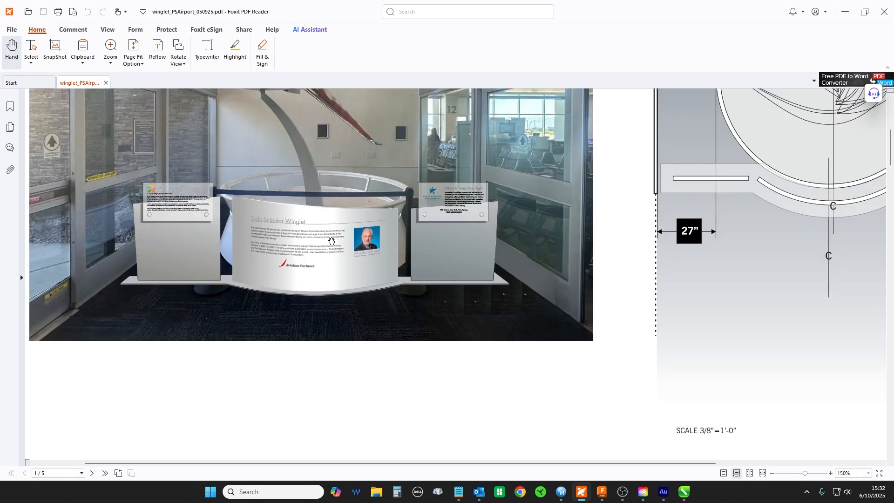
# - Examine the front elevation of the winglet display on page 2 of the PDF, and return to the CorelDRAW drawing
pyautogui.scroll(3, 343, 248)
pyautogui.scroll(2, 331, 171)
pyautogui.scroll(-15, 331, 172)
pyautogui.scroll(-9, 345, 272)
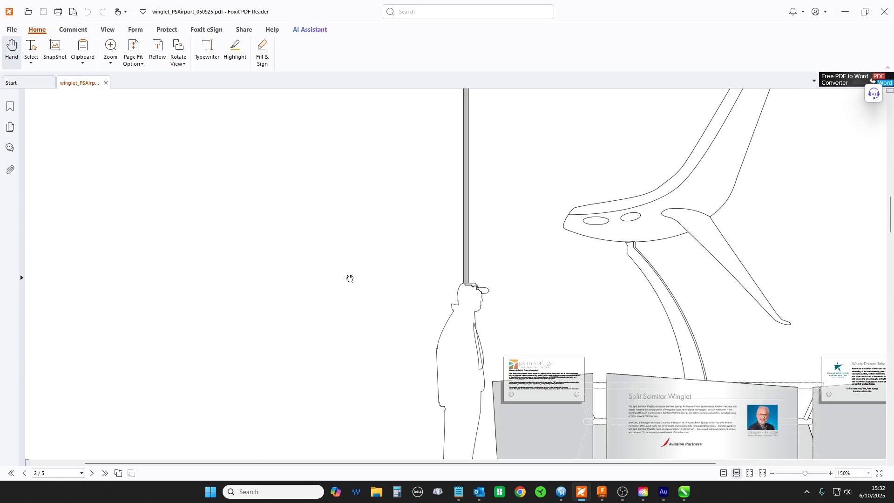
pyautogui.keyDown('ctrl'); pyautogui.scroll(-2, 520, 306); pyautogui.keyUp('ctrl')
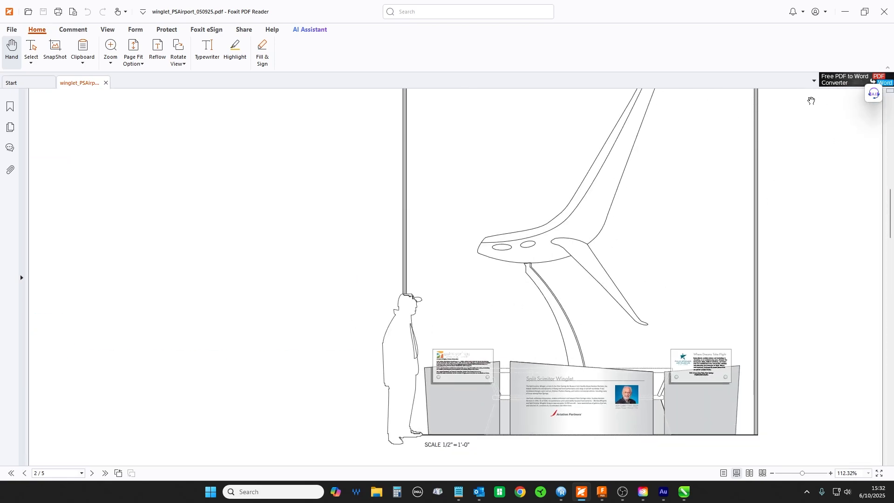
pyautogui.click(837, 18)
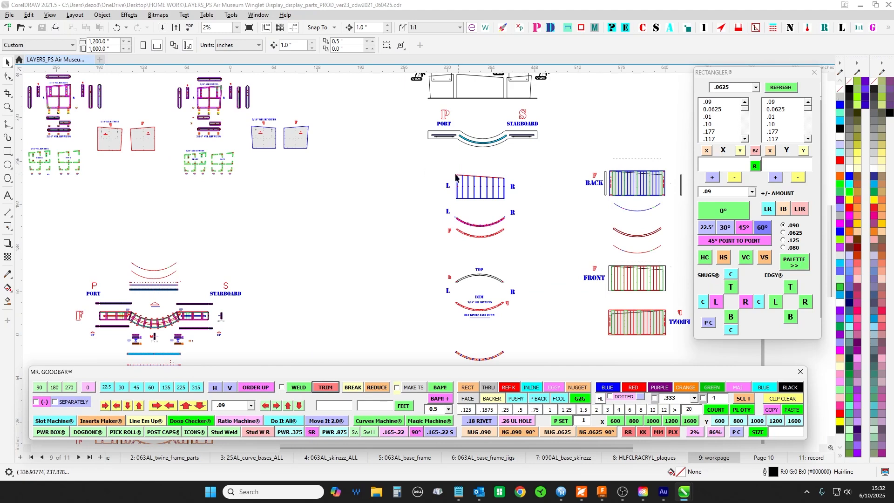
# - Inspect the port and starboard elevation with its clear plaques and the curved wall drawings below it on the workpage
pyautogui.scroll(3, 461, 168)
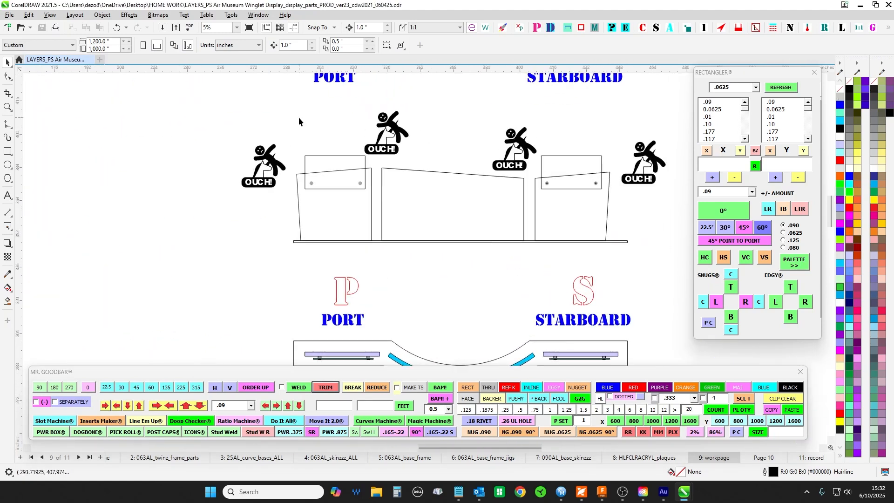
pyautogui.scroll(-3, 415, 111)
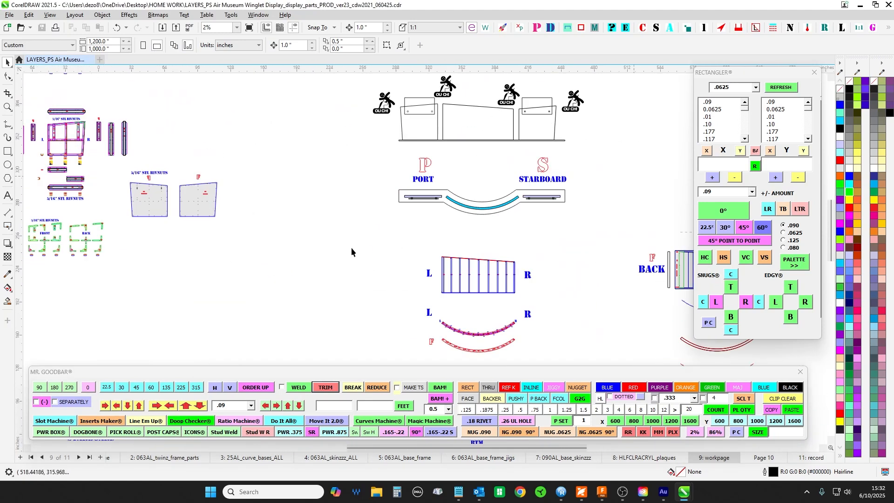
pyautogui.moveTo(356, 244); pyautogui.dragTo(414, 211)
pyautogui.moveTo(333, 318); pyautogui.dragTo(395, 238)
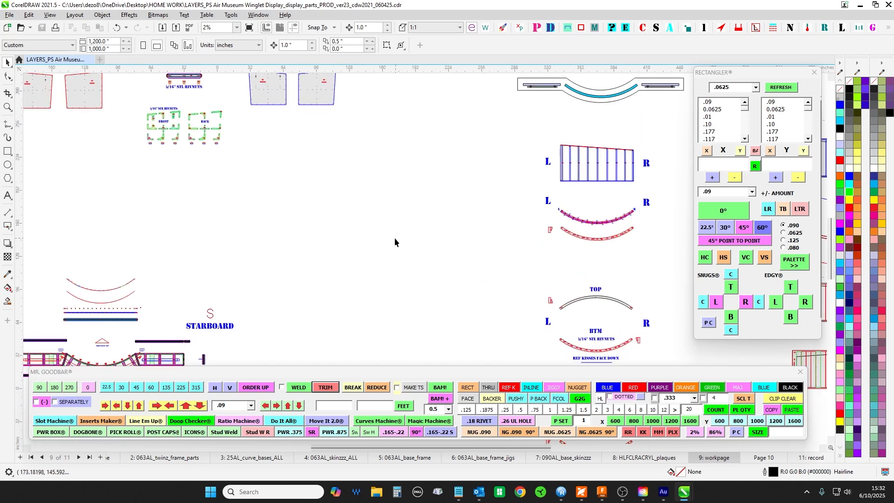
# - Open the 063AL_curve_wall_frame page and inspect its parts, selecting the two green brackets and the small L and R tabs
pyautogui.click(33, 458)
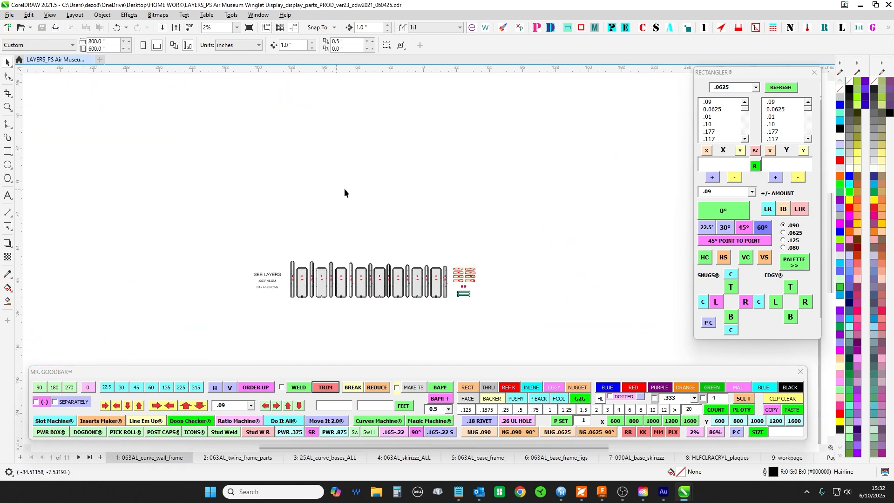
pyautogui.scroll(3, 385, 152)
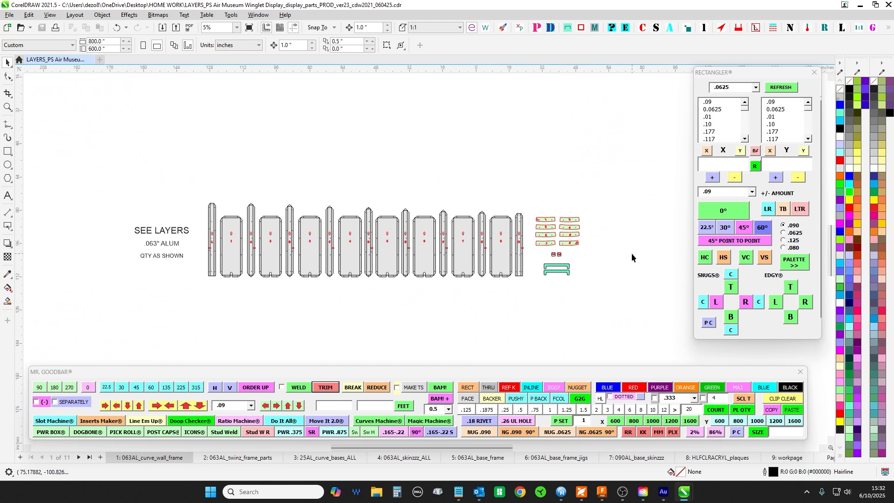
pyautogui.scroll(3, 593, 296)
pyautogui.moveTo(475, 215); pyautogui.dragTo(658, 311)
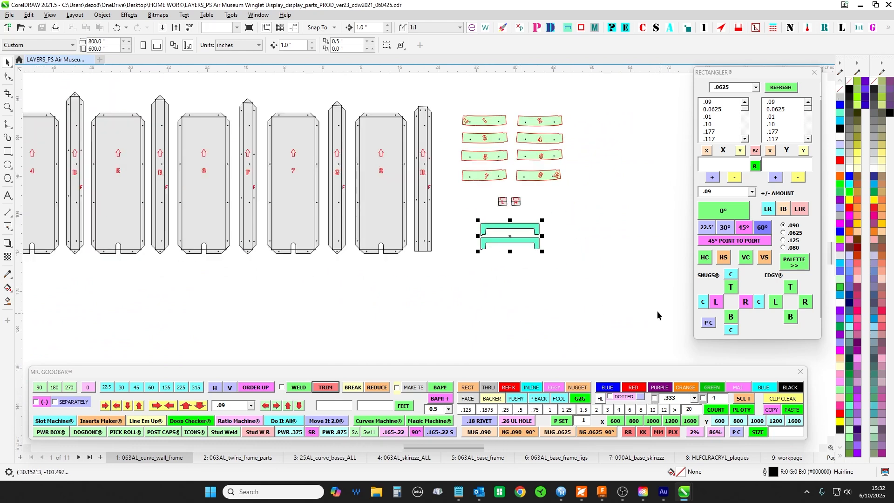
pyautogui.scroll(2, 529, 190)
pyautogui.moveTo(416, 194); pyautogui.dragTo(561, 262)
pyautogui.scroll(2, 523, 207)
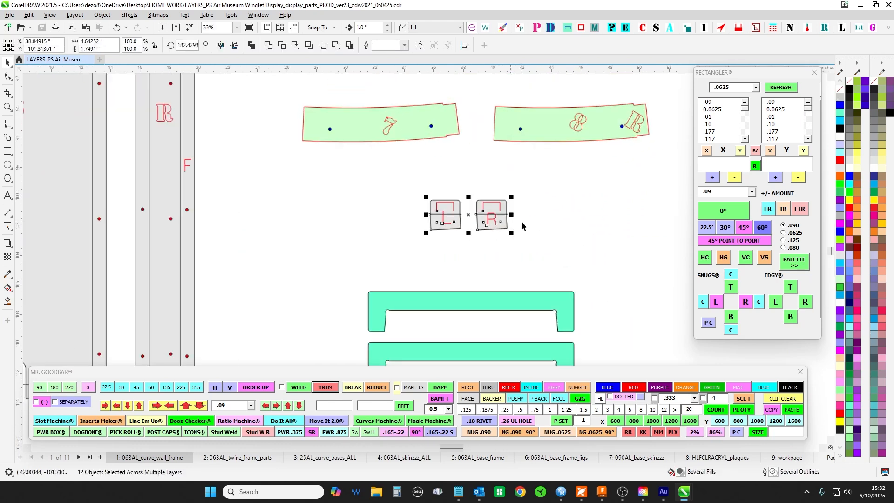
pyautogui.scroll(-2, 527, 191)
pyautogui.click(512, 248)
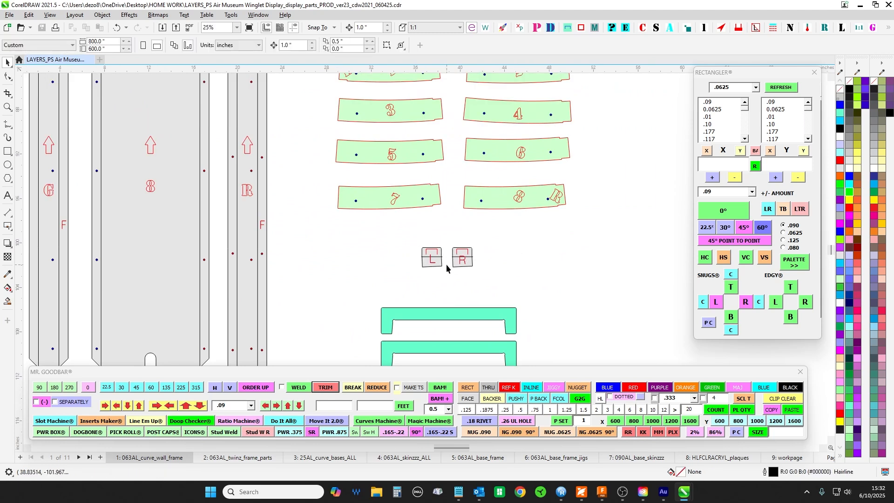
# - Send the outline shapes of the small L and R tabs to the back of their layer
pyautogui.click(441, 267)
pyautogui.hotkey('shift', 'pagedown')
pyautogui.click(470, 265)
pyautogui.hotkey('shift', 'pagedown')
pyautogui.click(445, 265)
pyautogui.scroll(-4, 550, 243)
pyautogui.scroll(1, 605, 249)
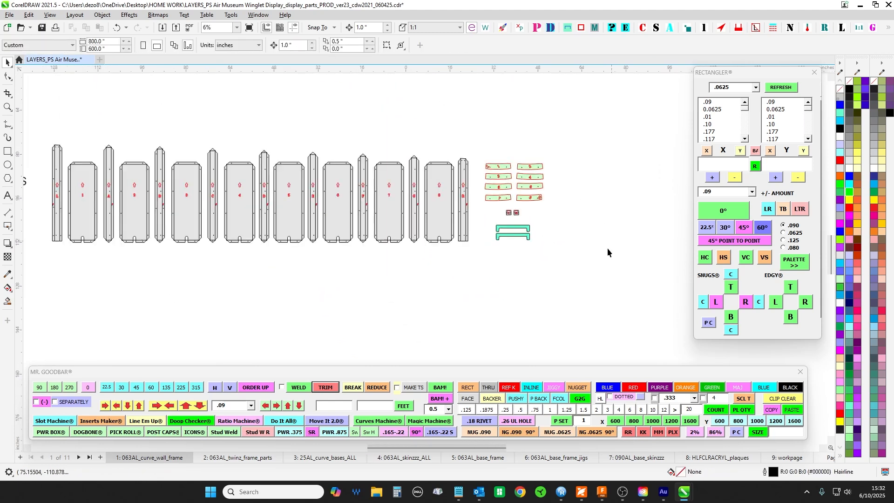
# - Review the 063AL_twinz_frame_parts and 25AL_curve_bases_ALL pages, selecting the curved bases and the six small rectangular plates beside them
pyautogui.click(237, 458)
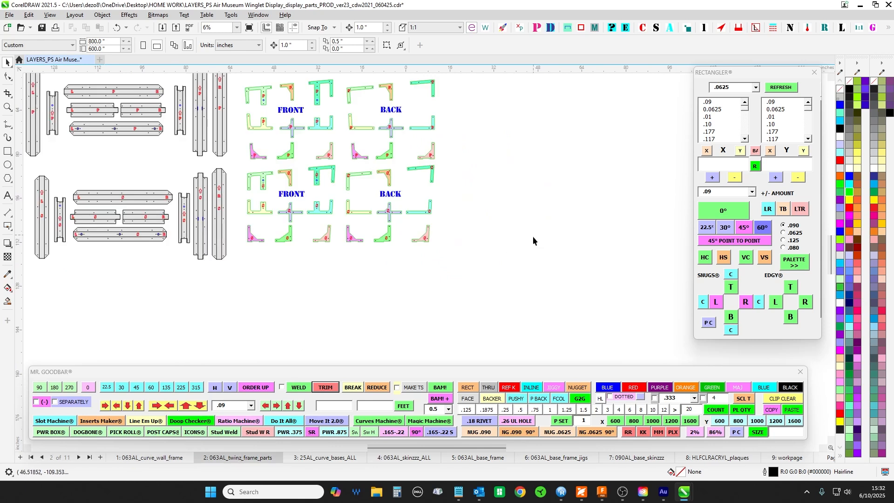
pyautogui.scroll(-3, 533, 236)
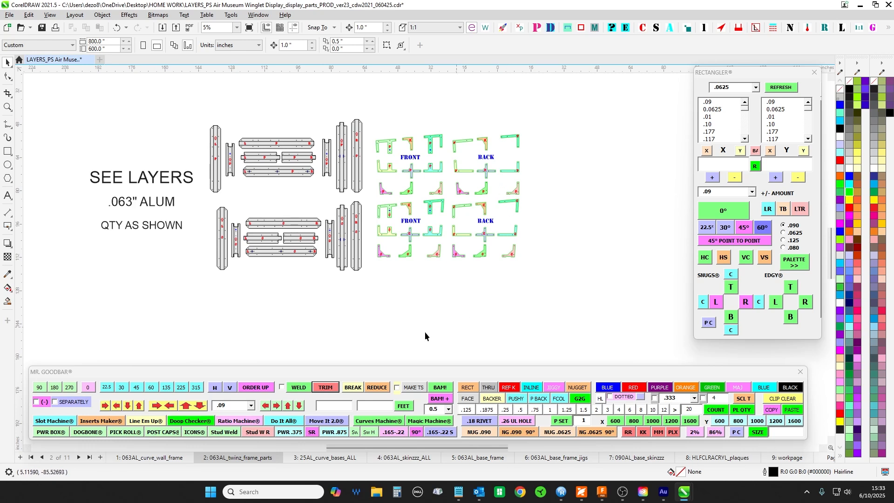
pyautogui.click(326, 459)
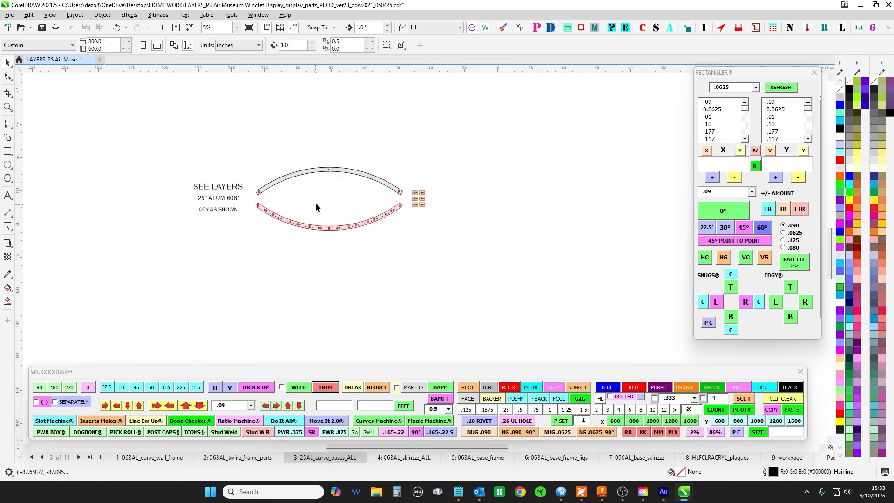
pyautogui.scroll(2, 316, 202)
pyautogui.moveTo(523, 309); pyautogui.dragTo(507, 307)
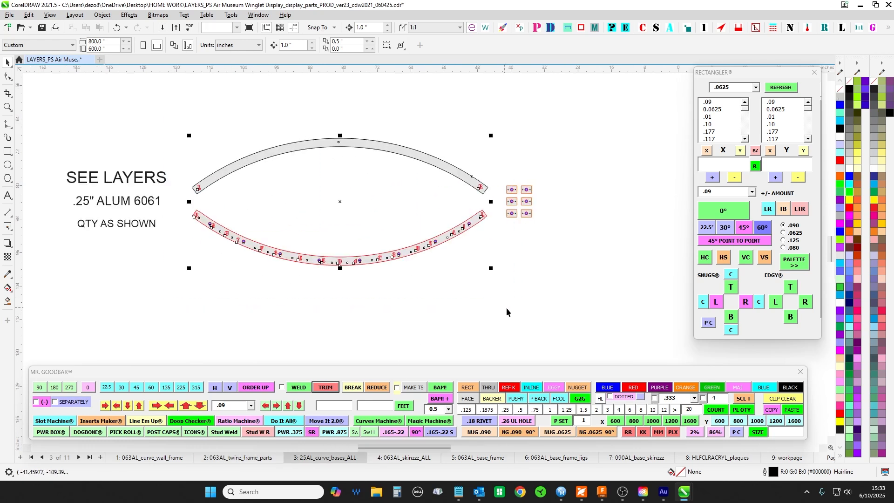
pyautogui.moveTo(593, 138); pyautogui.dragTo(501, 253)
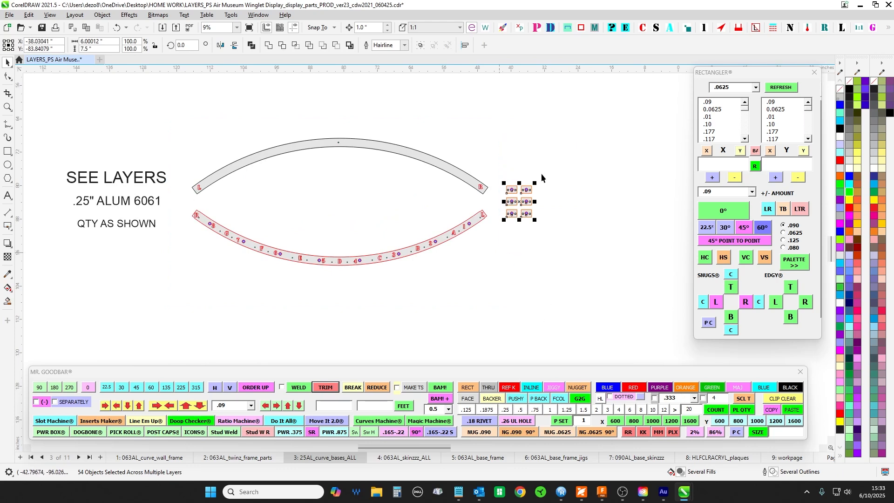
pyautogui.scroll(2, 504, 191)
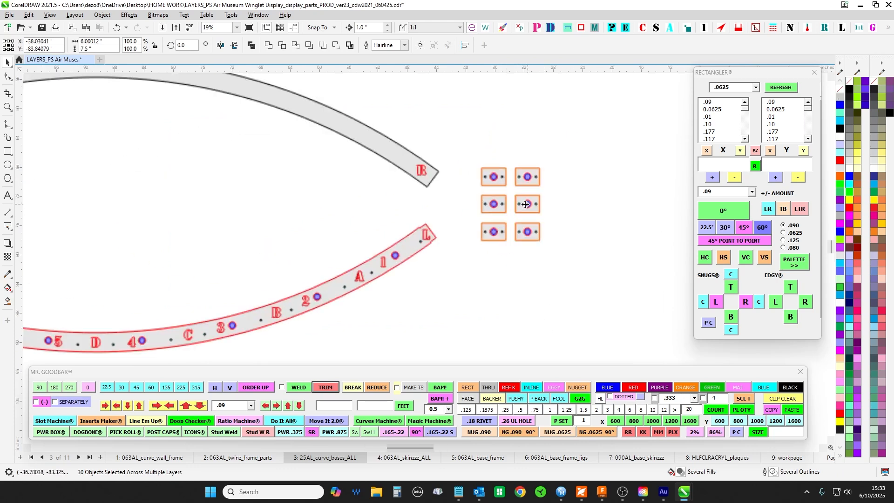
# - Open the 063AL_skinzzz_ALL page and inspect its parts, selecting the two large rectangular skins and then the four tapered skins
pyautogui.scroll(-4, 476, 304)
pyautogui.scroll(3, 502, 247)
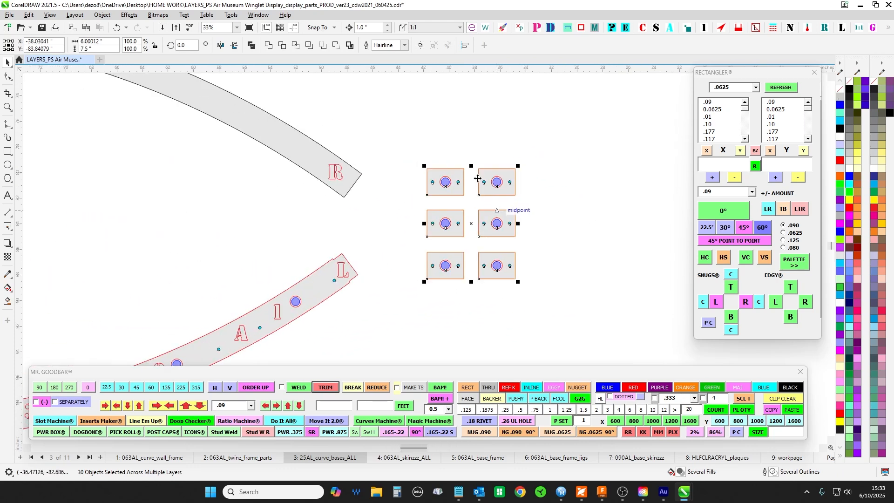
pyautogui.scroll(-2, 501, 246)
pyautogui.click(399, 458)
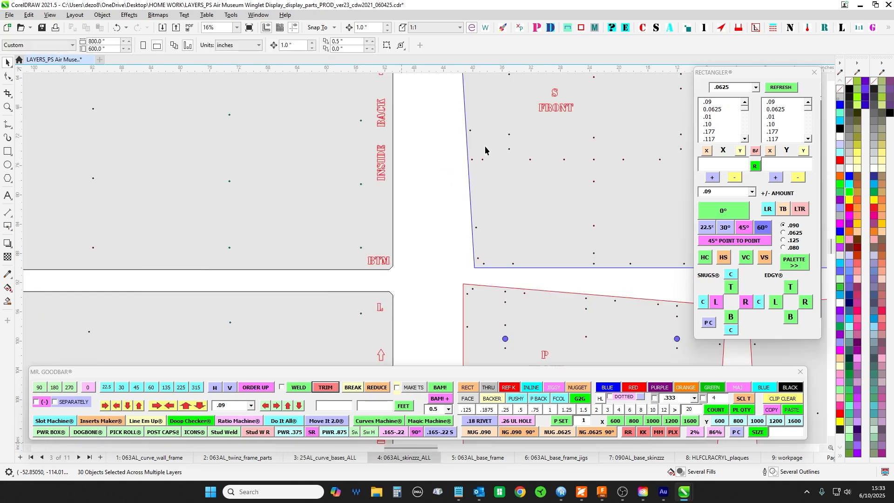
pyautogui.scroll(-4, 447, 204)
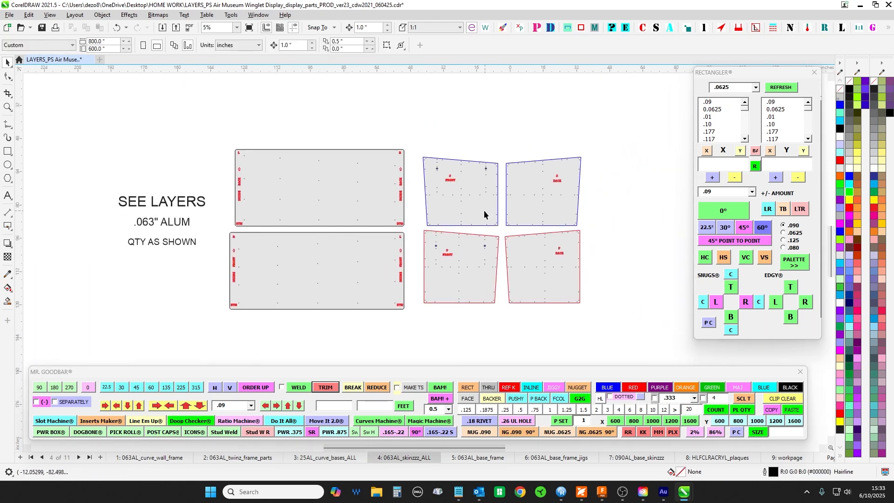
pyautogui.moveTo(193, 119); pyautogui.dragTo(417, 367)
pyautogui.moveTo(661, 256); pyautogui.dragTo(582, 245)
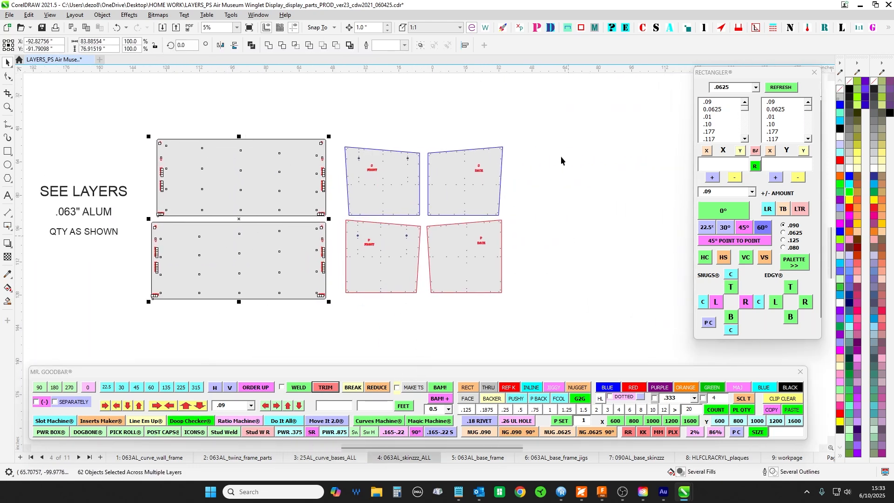
pyautogui.moveTo(558, 111); pyautogui.dragTo(340, 328)
pyautogui.moveTo(574, 270); pyautogui.dragTo(522, 229)
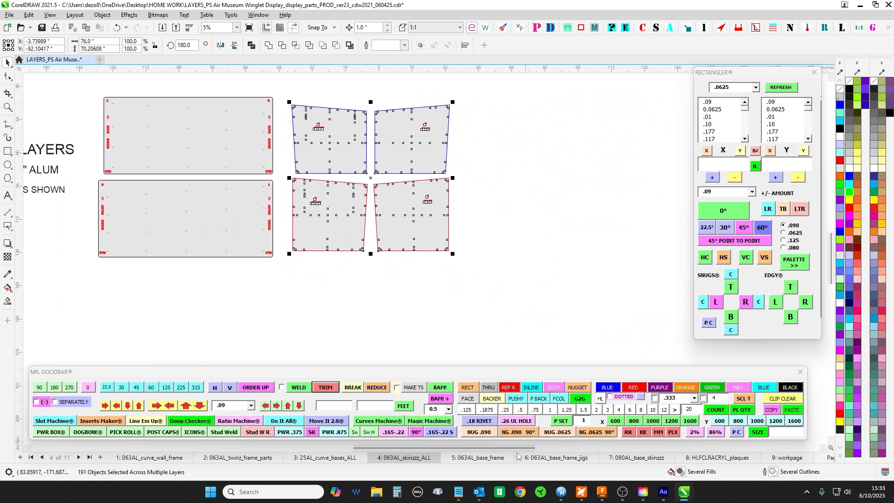
# - Open the 063AL_base_frame page and select all its long strips and small parts together with their quantity labels
pyautogui.click(484, 459)
pyautogui.scroll(-2, 571, 265)
pyautogui.scroll(2, 368, 210)
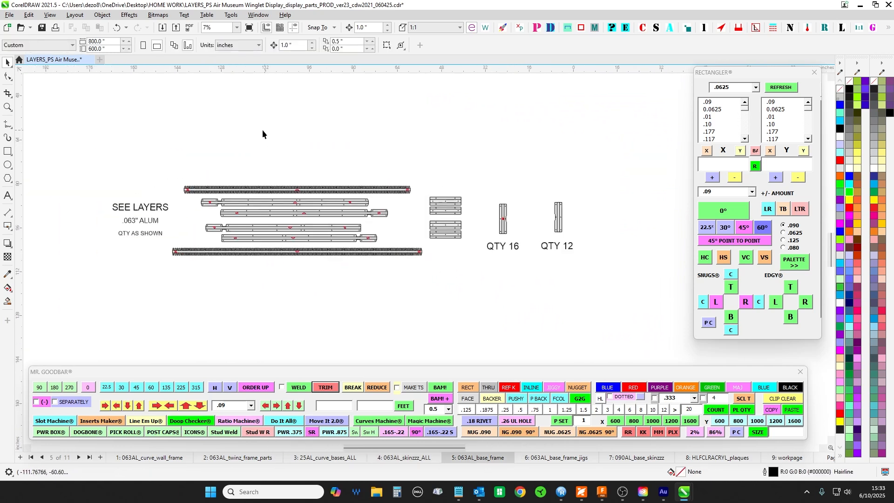
pyautogui.moveTo(162, 159); pyautogui.dragTo(601, 317)
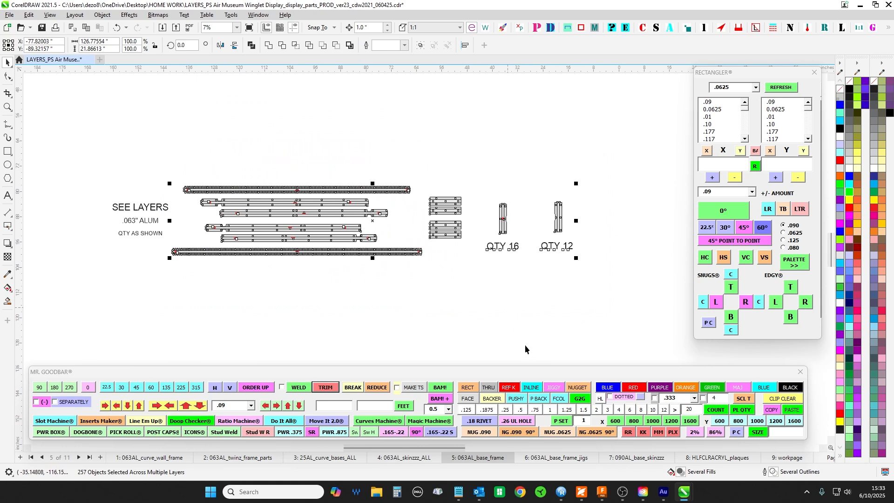
# - Review the 063AL_base_frame_jigs, 090AL_base_skinzzz and HLFCLRACRYL_plaques pages one after another
pyautogui.click(562, 460)
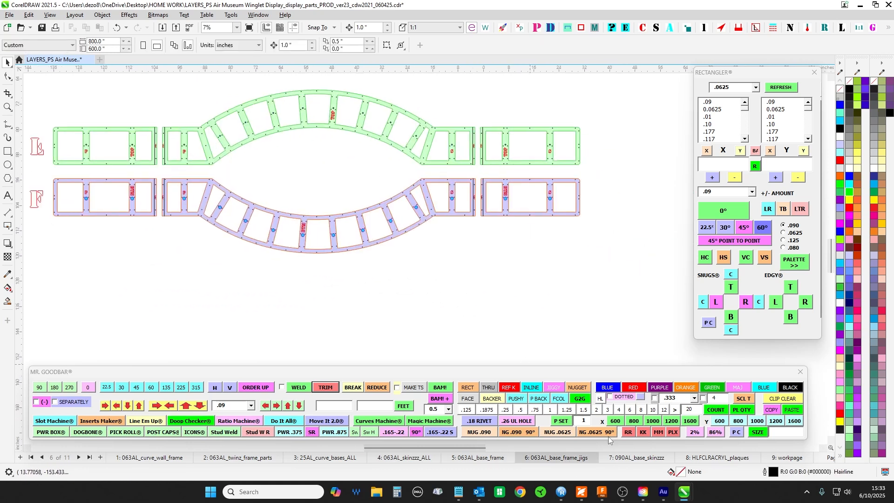
pyautogui.click(629, 459)
pyautogui.scroll(-2, 552, 320)
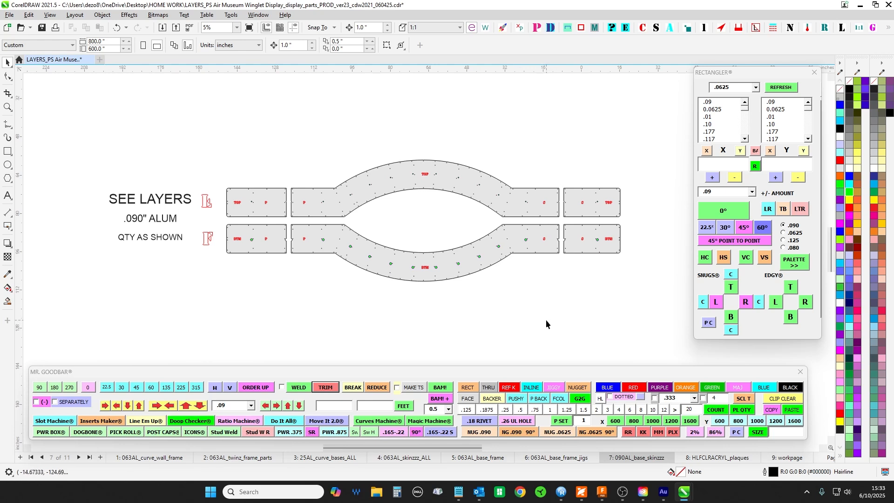
pyautogui.click(706, 459)
pyautogui.scroll(2, 409, 147)
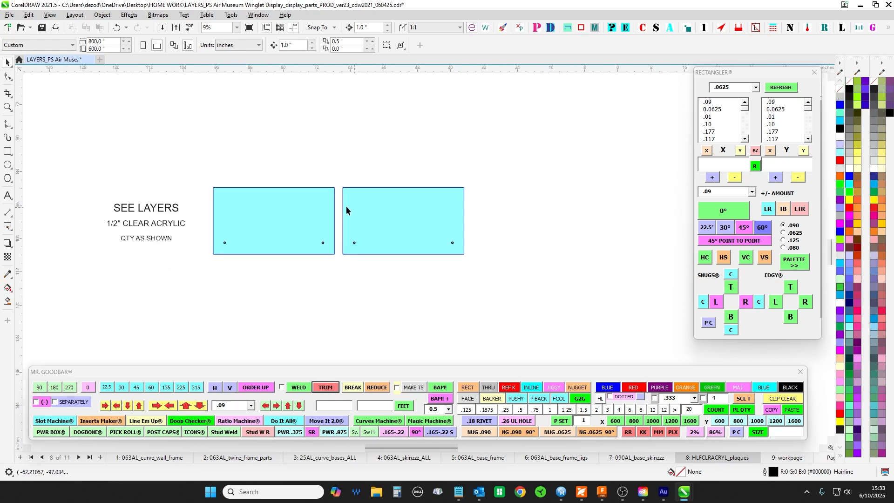
# - Return to the workpage and survey its overall layout, selecting the group of curved wall drawings
pyautogui.click(786, 459)
pyautogui.scroll(-4, 507, 279)
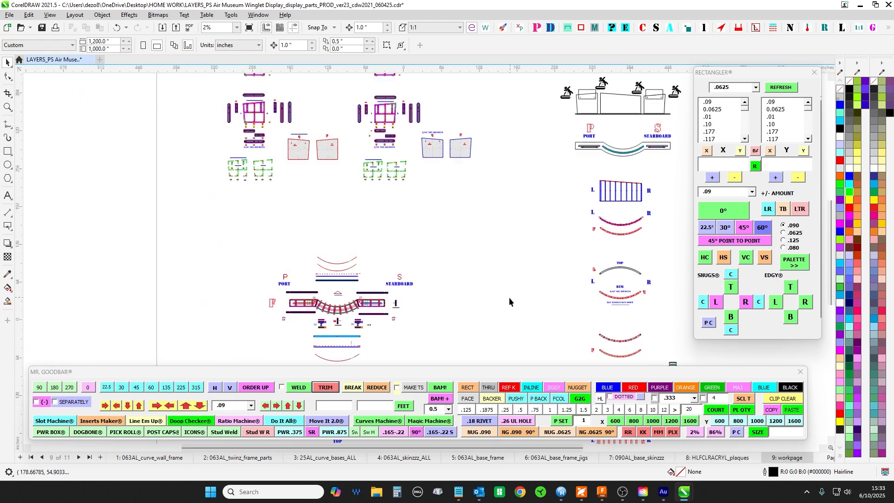
pyautogui.moveTo(467, 226); pyautogui.dragTo(407, 229)
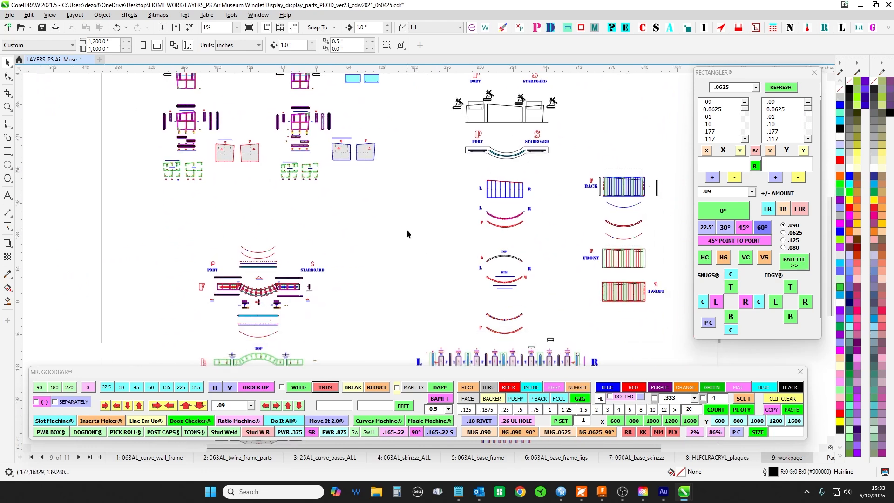
pyautogui.scroll(-1, 407, 229)
pyautogui.scroll(-2, 420, 289)
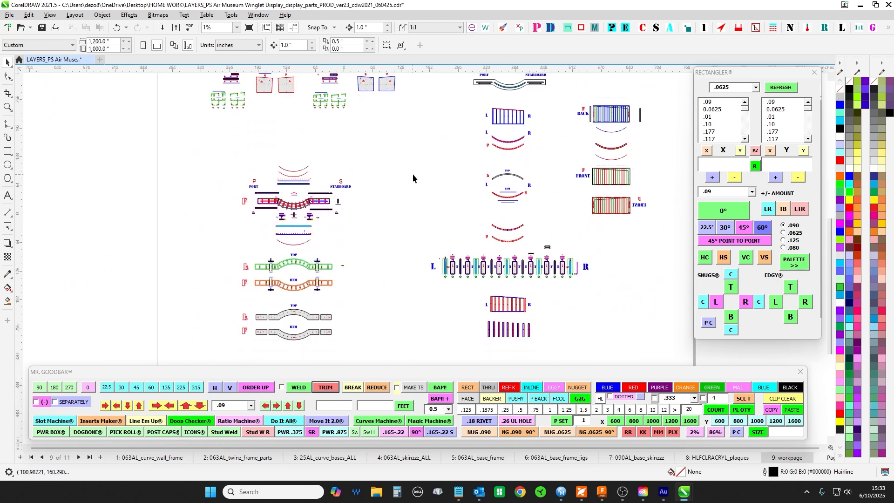
pyautogui.moveTo(628, 328); pyautogui.dragTo(628, 329)
pyautogui.scroll(5, 378, 130)
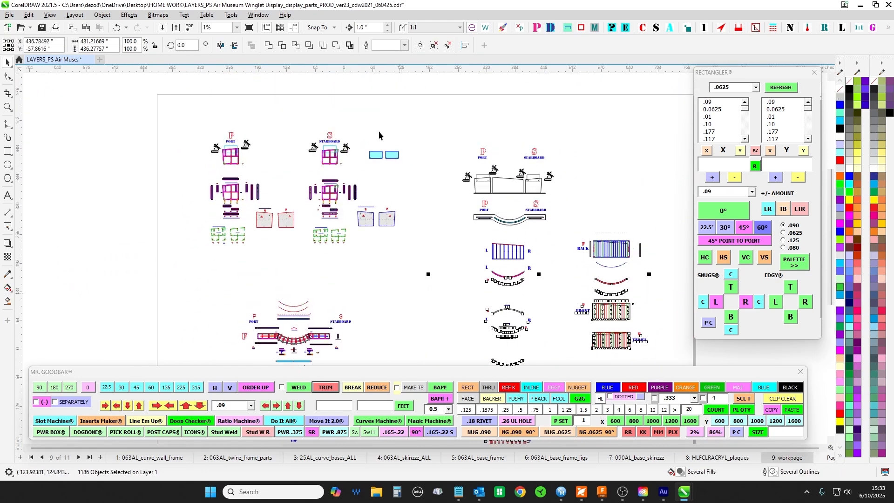
# - Examine the port and starboard elevation and the plan view directly below it on the workpage
pyautogui.scroll(4, 370, 124)
pyautogui.moveTo(363, 134); pyautogui.dragTo(374, 100)
pyautogui.scroll(-1, 374, 100)
pyautogui.moveTo(427, 145); pyautogui.dragTo(159, 98)
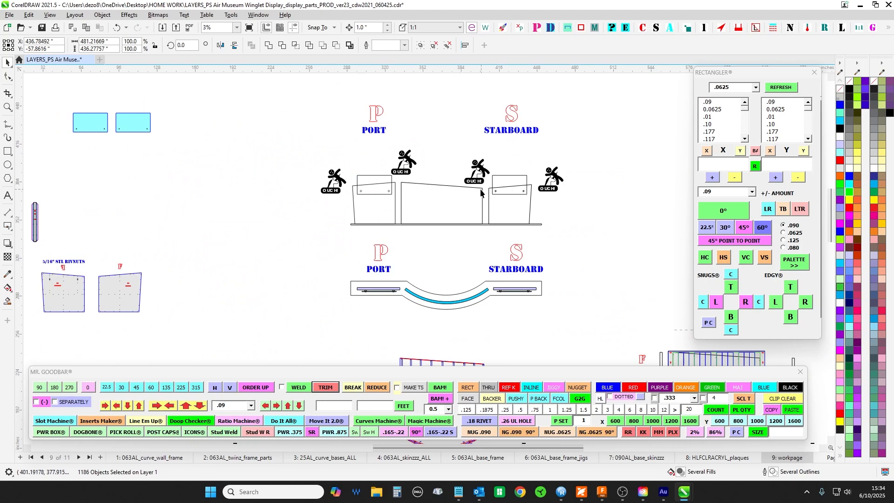
pyautogui.scroll(1, 445, 246)
pyautogui.scroll(1, 391, 212)
pyautogui.moveTo(392, 211); pyautogui.dragTo(331, 159)
pyautogui.scroll(-5, 351, 168)
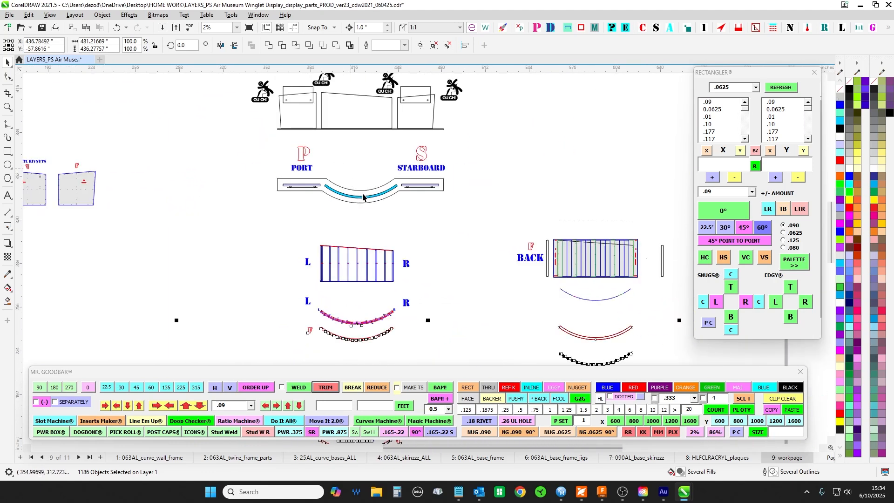
pyautogui.scroll(4, 366, 193)
pyautogui.scroll(-2, 442, 282)
pyautogui.scroll(-1, 458, 283)
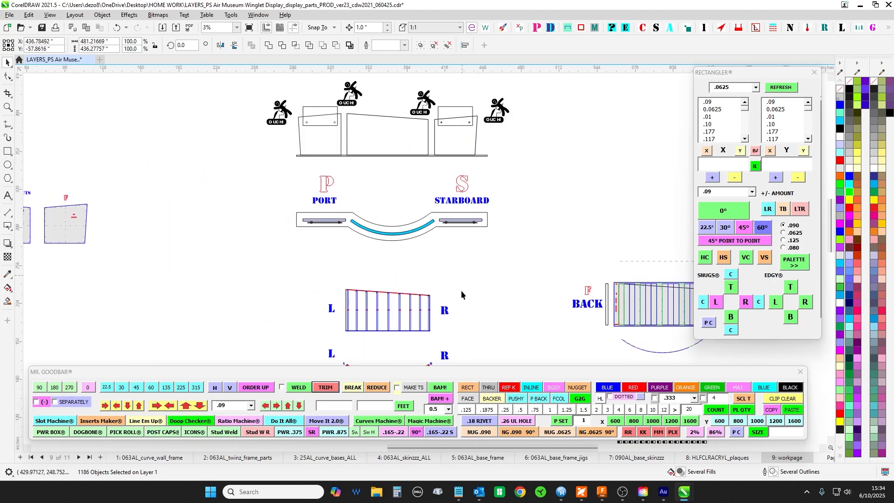
# - Mark out the port and starboard plan view, then select only its port frame parts and PORT label
pyautogui.moveTo(461, 289)
pyautogui.mouseDown()
pyautogui.moveTo(486, 284)
pyautogui.moveTo(475, 281)
pyautogui.mouseUp()
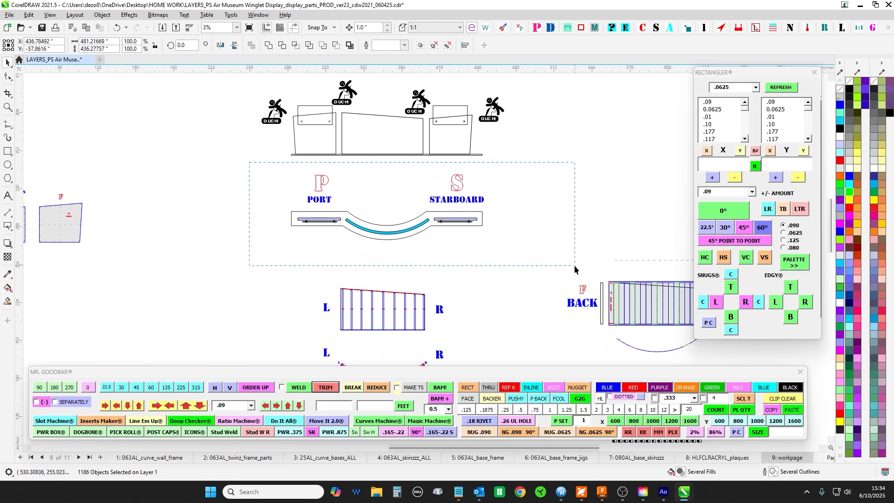
pyautogui.moveTo(575, 268); pyautogui.dragTo(575, 264)
pyautogui.scroll(1, 507, 207)
pyautogui.click(149, 149)
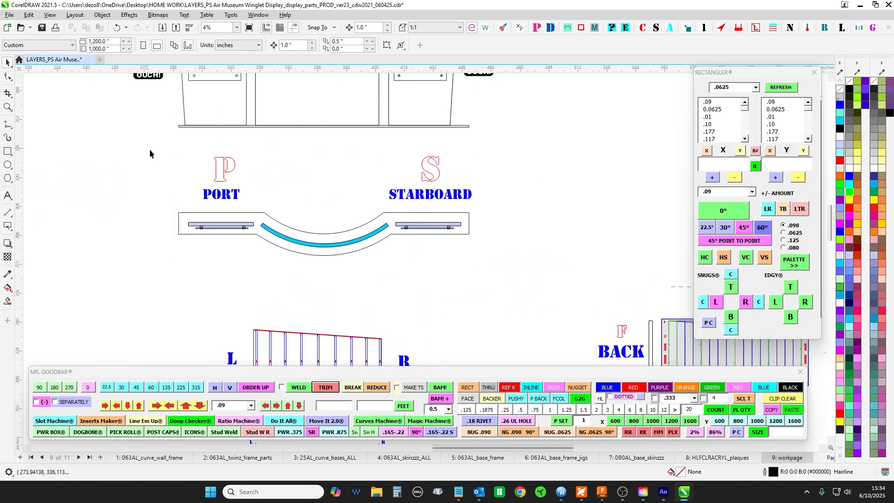
pyautogui.moveTo(150, 149); pyautogui.dragTo(380, 282)
pyautogui.scroll(-1, 281, 283)
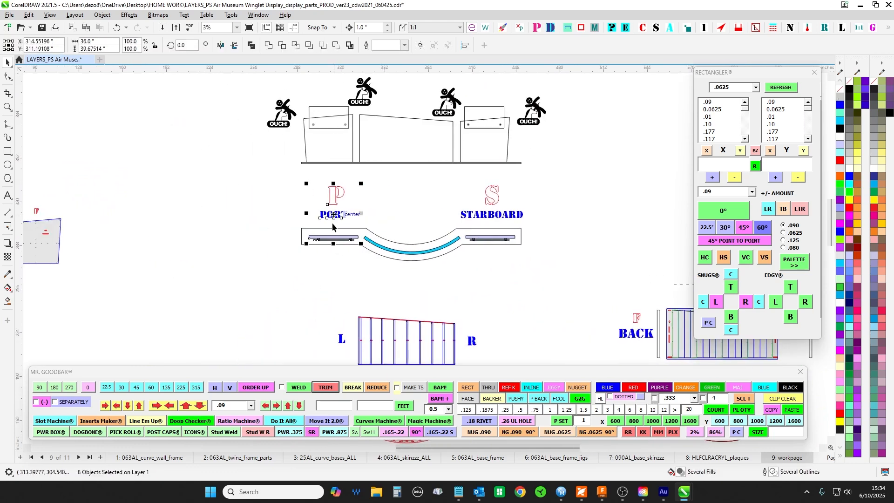
# - Compare the plan view with the detailed port and starboard frame drawings elsewhere on the workpage
pyautogui.click(252, 217)
pyautogui.scroll(-1, 229, 239)
pyautogui.moveTo(228, 240); pyautogui.dragTo(648, 259)
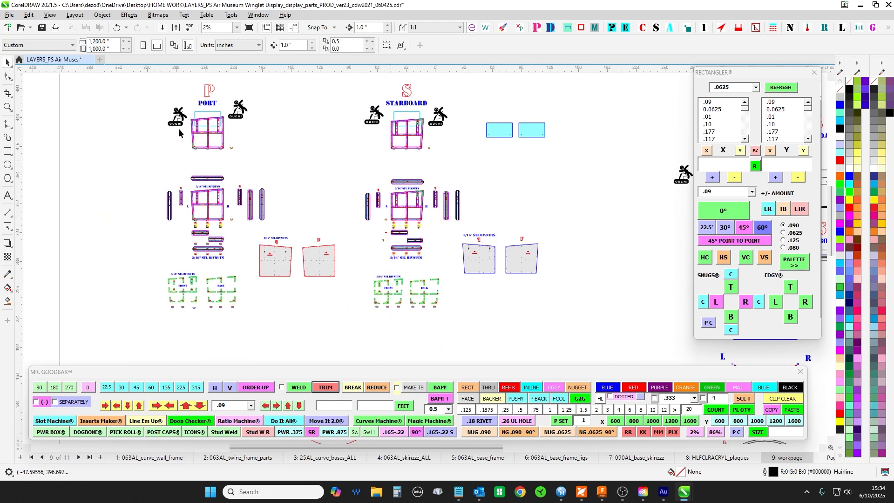
pyautogui.scroll(1, 254, 116)
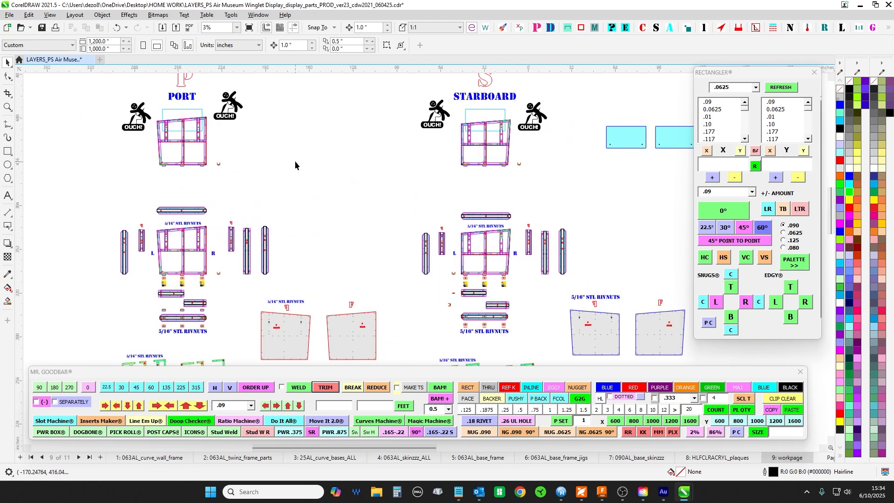
pyautogui.scroll(-1, 294, 163)
pyautogui.moveTo(577, 178); pyautogui.dragTo(98, 153)
pyautogui.scroll(1, 308, 217)
# - Select the long port and starboard frame rectangles in the plan view one after the other
pyautogui.moveTo(307, 215); pyautogui.dragTo(363, 125)
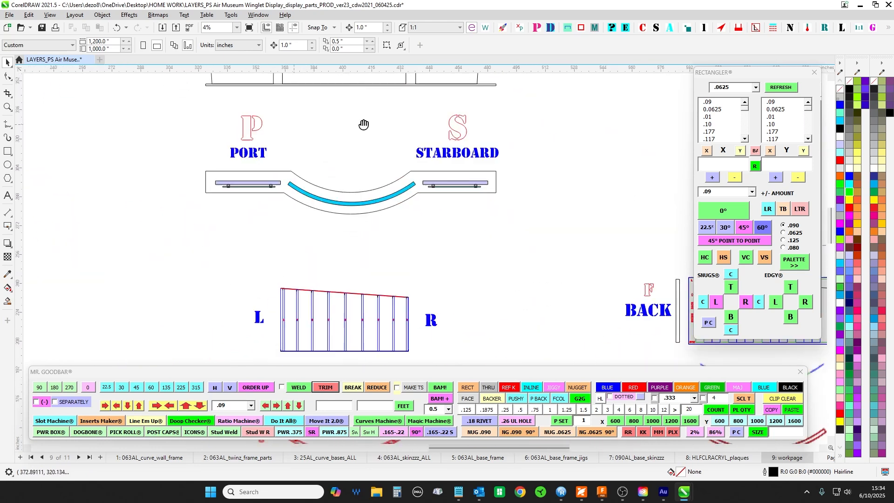
pyautogui.scroll(1, 277, 188)
pyautogui.click(271, 183)
pyautogui.click(514, 182)
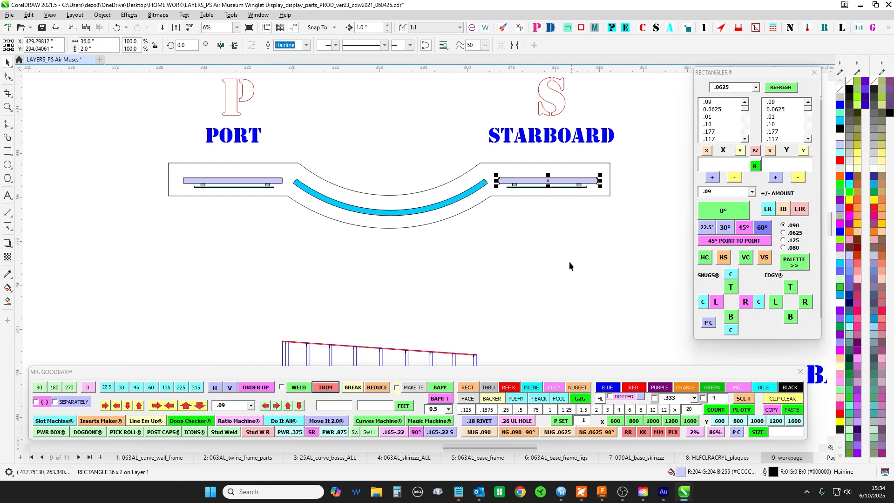
# - Select the port unit with its plaque in the elevation, then the sky-blue curved wall in the plan view
pyautogui.scroll(-1, 572, 264)
pyautogui.moveTo(576, 264); pyautogui.dragTo(506, 320)
pyautogui.moveTo(230, 91); pyautogui.dragTo(319, 188)
pyautogui.moveTo(370, 209); pyautogui.dragTo(289, 220)
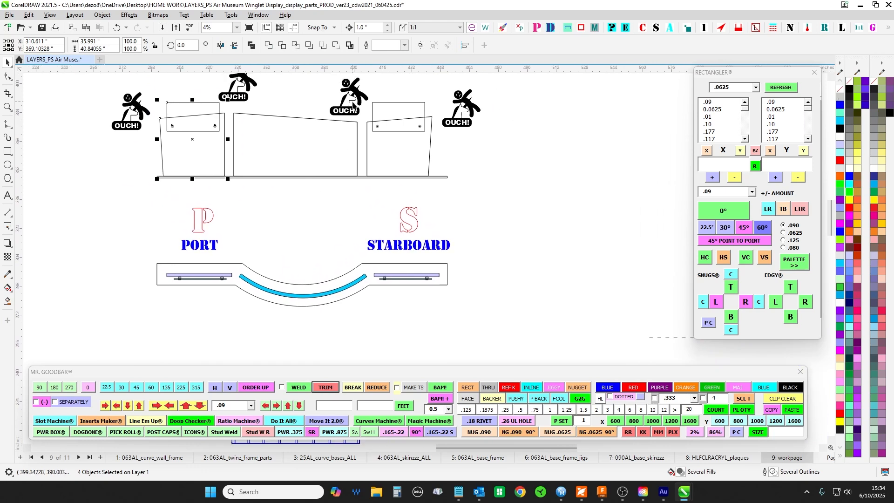
pyautogui.click(334, 295)
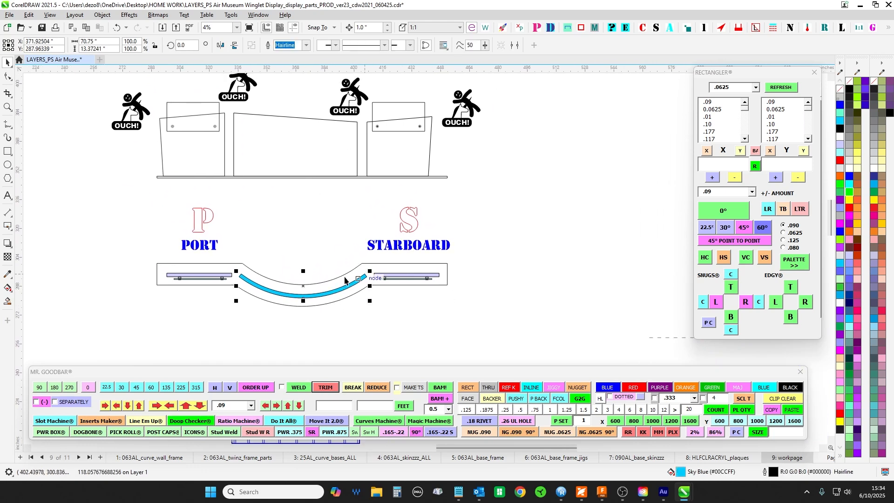
# - Inspect the curved wall drawings below the plan view, including the L and R frame, the curved bases and the FRONT skins
pyautogui.scroll(-2, 296, 309)
pyautogui.moveTo(295, 309); pyautogui.dragTo(480, 354)
pyautogui.scroll(3, 359, 159)
pyautogui.moveTo(449, 163); pyautogui.dragTo(461, 239)
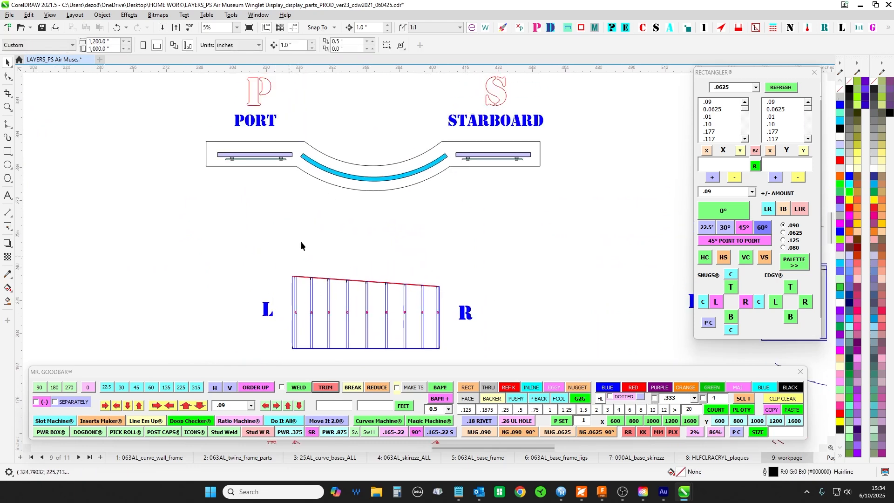
pyautogui.moveTo(359, 321); pyautogui.dragTo(422, 143)
pyautogui.scroll(-1, 477, 272)
pyautogui.moveTo(485, 279); pyautogui.dragTo(404, 103)
pyautogui.moveTo(529, 213); pyautogui.dragTo(277, 212)
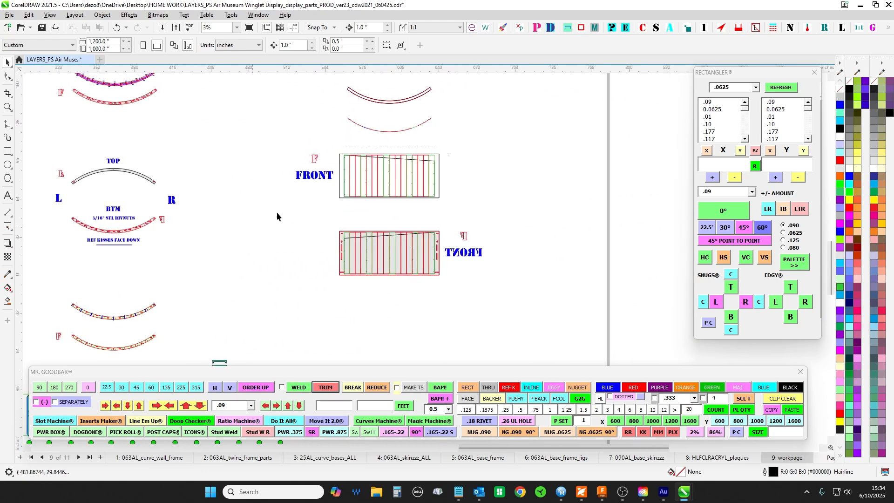
pyautogui.moveTo(252, 89); pyautogui.dragTo(425, 304)
pyautogui.scroll(1, 273, 265)
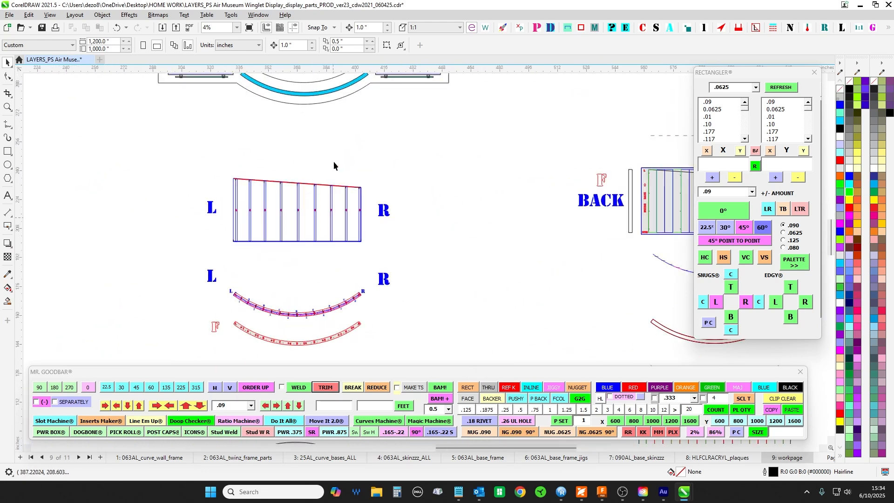
# - Select the complete plan view together with its P, S, PORT and STARBOARD labels
pyautogui.moveTo(328, 117); pyautogui.dragTo(389, 316)
pyautogui.moveTo(591, 346); pyautogui.dragTo(591, 347)
pyautogui.scroll(-1, 557, 334)
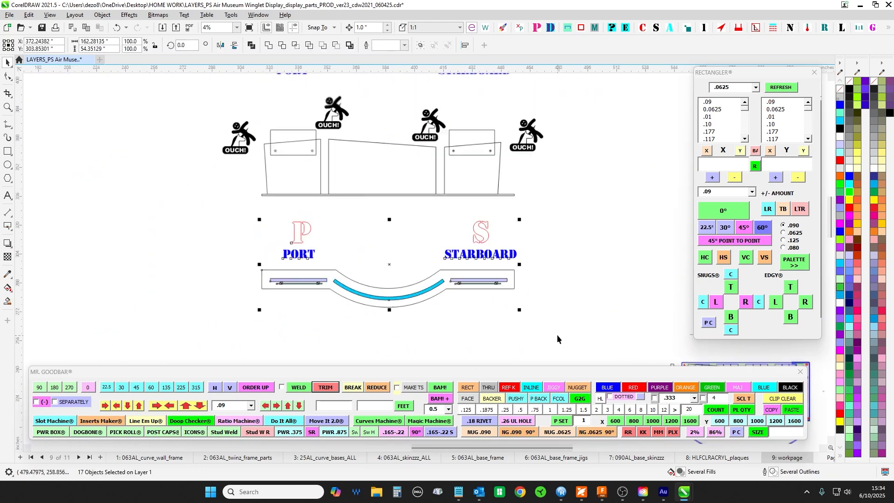
# - Select all the detailed port and starboard frame and skin drawings, and look over the base drawings below them
pyautogui.moveTo(216, 303); pyautogui.dragTo(558, 213)
pyautogui.scroll(-1, 527, 251)
pyautogui.moveTo(198, 94); pyautogui.dragTo(530, 315)
pyautogui.moveTo(529, 315); pyautogui.dragTo(523, 135)
pyautogui.moveTo(484, 254); pyautogui.dragTo(559, 114)
pyautogui.moveTo(451, 145); pyautogui.dragTo(434, 212)
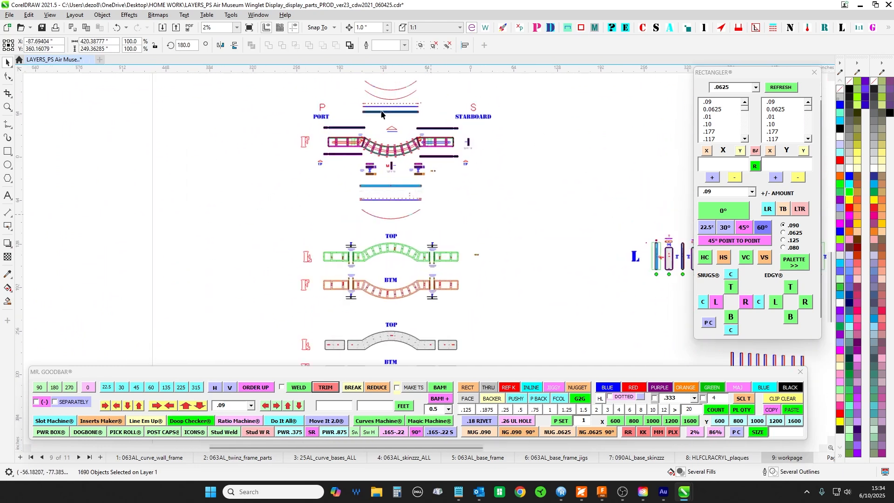
# - Inspect the base frame drawing with its QTY 12 and QTY 16 parts, then examine the port and starboard frames with nothing selected
pyautogui.scroll(2, 386, 122)
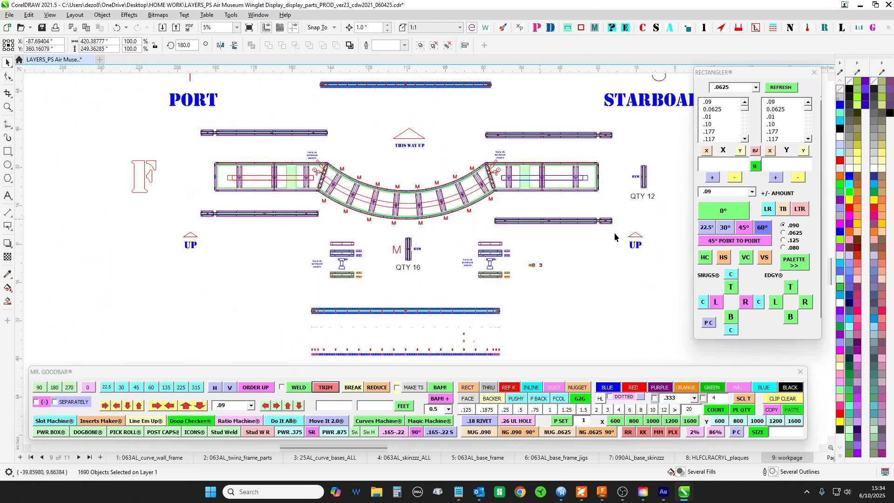
pyautogui.scroll(-5, 615, 238)
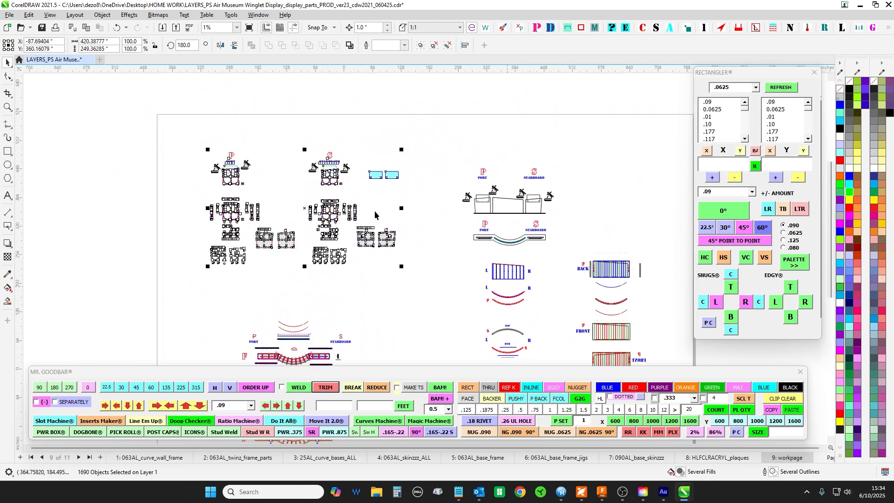
pyautogui.scroll(2, 236, 198)
pyautogui.moveTo(235, 198); pyautogui.dragTo(363, 183)
pyautogui.click(421, 164)
pyautogui.moveTo(435, 161); pyautogui.dragTo(382, 186)
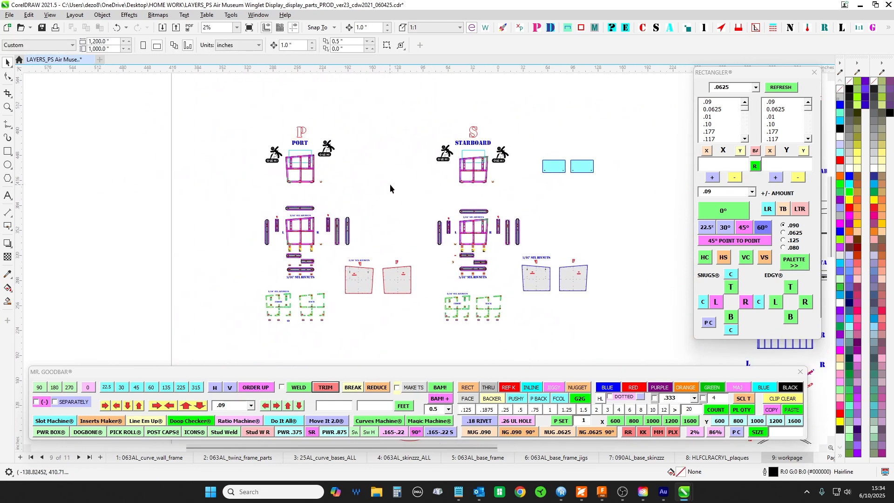
pyautogui.scroll(1, 391, 185)
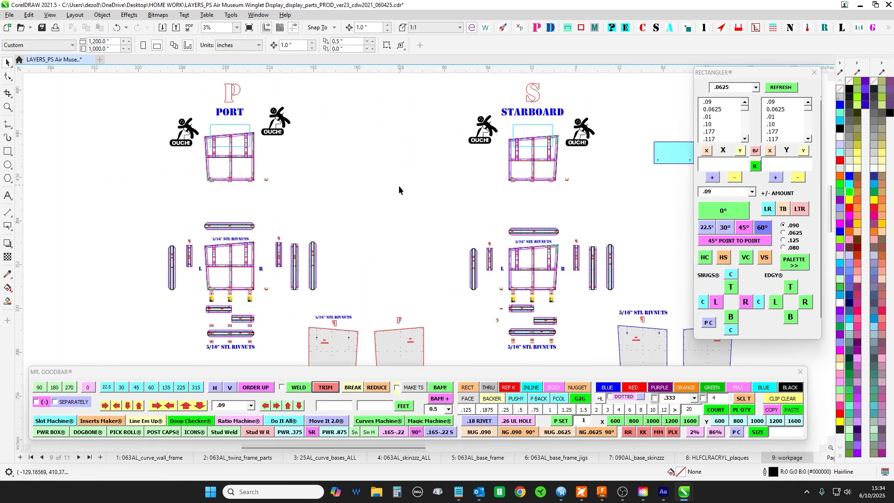
# - Select the upper section of the port frame drawing with its two vertical plaque supports, and clear the selection
pyautogui.scroll(5, 550, 180)
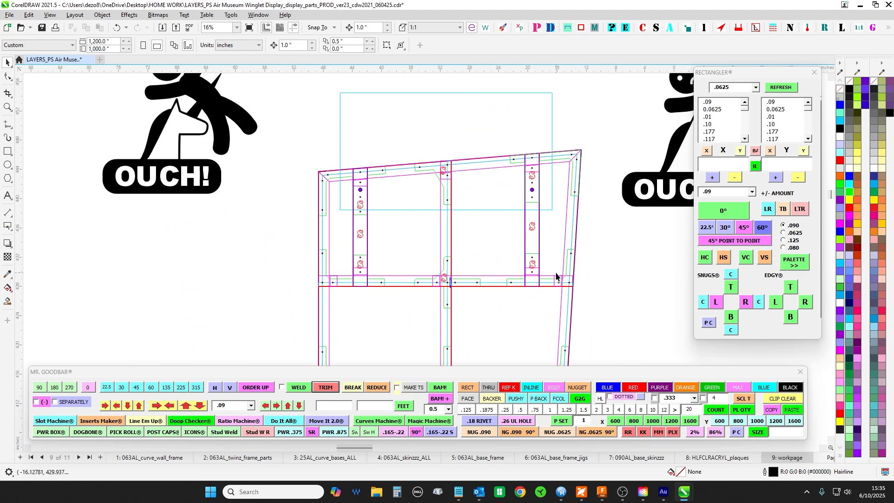
pyautogui.scroll(-1, 366, 257)
pyautogui.moveTo(196, 256); pyautogui.dragTo(605, 214)
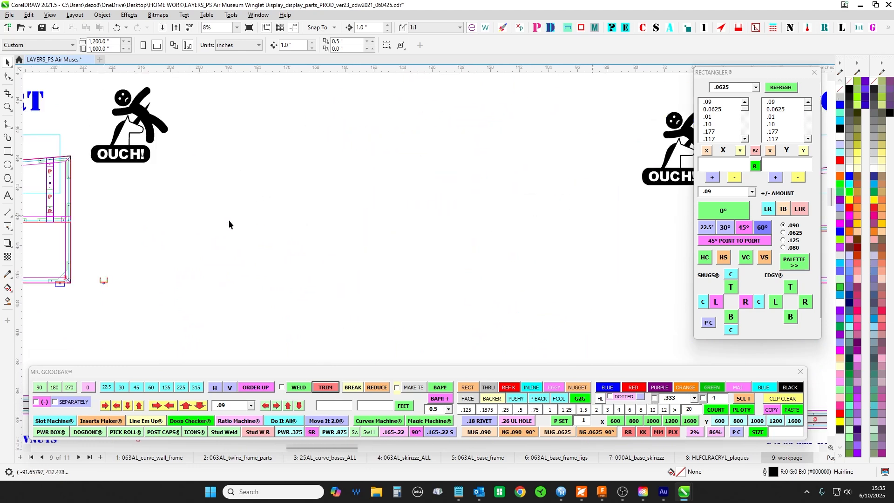
pyautogui.moveTo(229, 221); pyautogui.dragTo(476, 200)
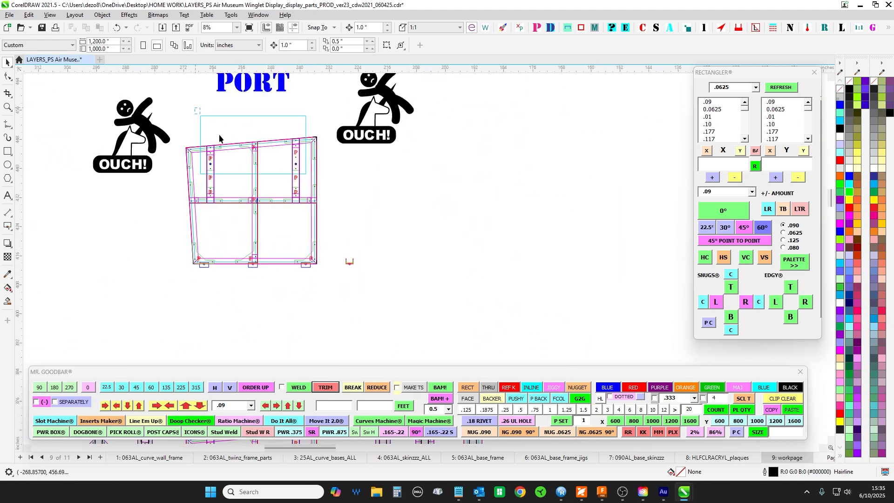
pyautogui.moveTo(219, 135); pyautogui.dragTo(321, 183)
pyautogui.scroll(2, 313, 152)
pyautogui.scroll(-2, 319, 152)
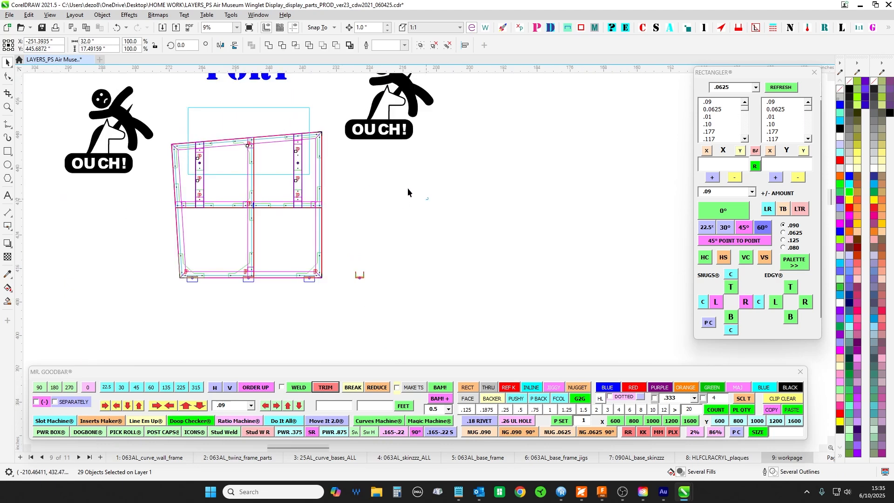
pyautogui.click(408, 189)
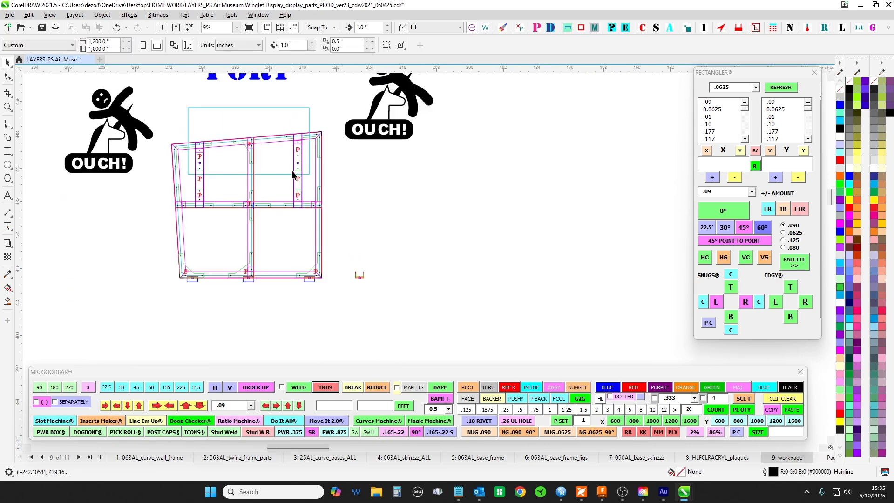
pyautogui.scroll(-3, 293, 176)
# - Switch to Foxit PDF Reader, review the elevation on page 2 and the rendering and plan on Sheet 1, and return to CorelDRAW
pyautogui.click(583, 494)
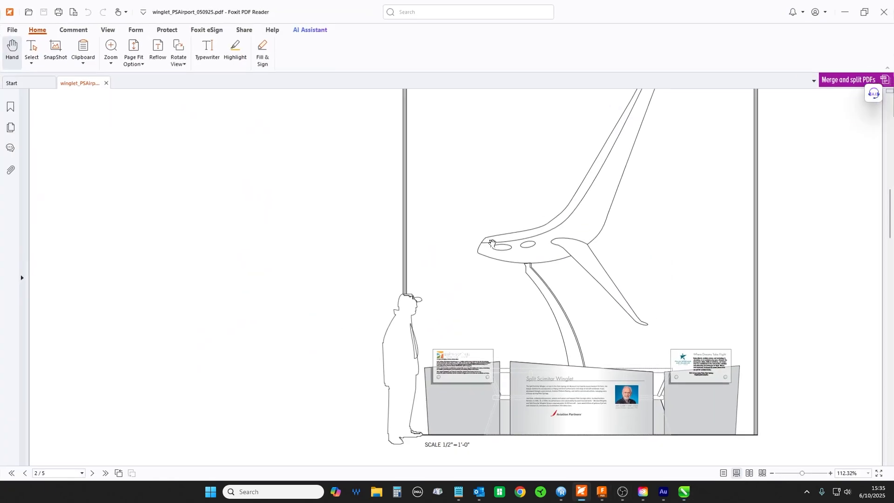
pyautogui.scroll(3, 458, 373)
pyautogui.scroll(-3, 478, 396)
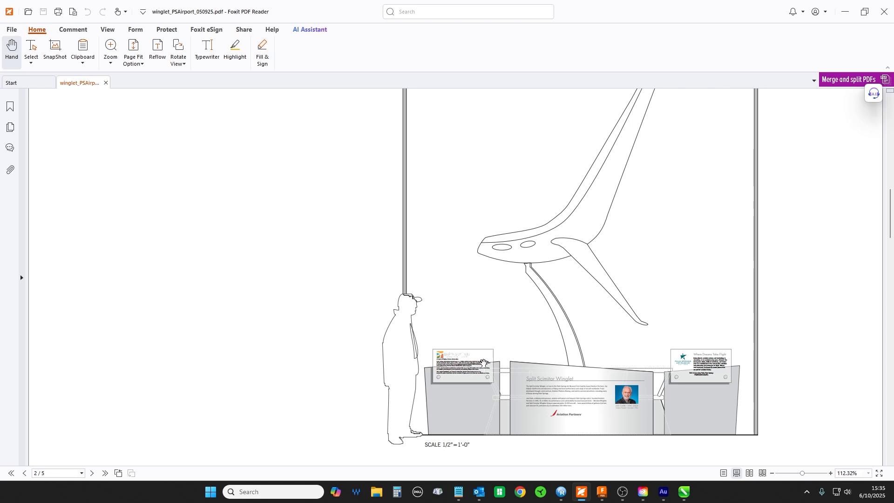
pyautogui.scroll(15, 484, 368)
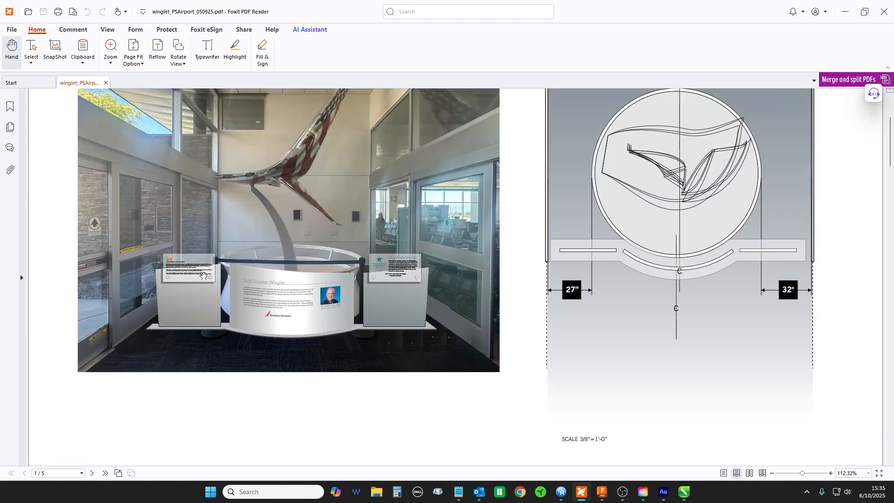
pyautogui.scroll(4, 419, 287)
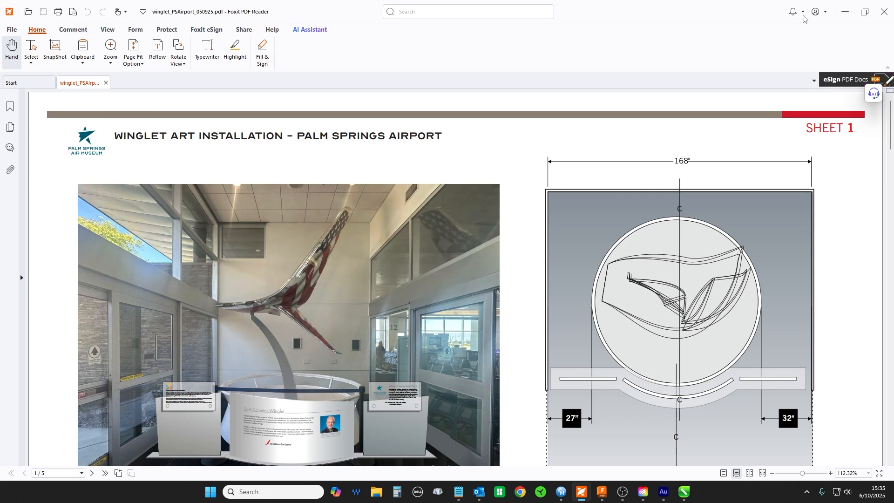
pyautogui.click(845, 12)
# - Inspect the port frame assembly and its exploded L and R parts, focusing on the mounts along the bottom edge
pyautogui.scroll(4, 320, 194)
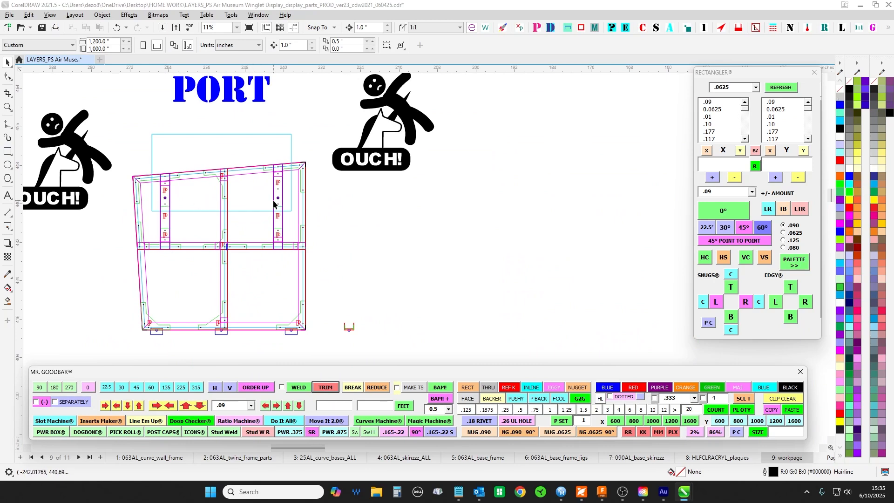
pyautogui.scroll(-1, 275, 200)
pyautogui.moveTo(356, 247); pyautogui.dragTo(375, 150)
pyautogui.scroll(-1, 374, 158)
pyautogui.moveTo(374, 210); pyautogui.dragTo(377, 126)
pyautogui.scroll(2, 274, 201)
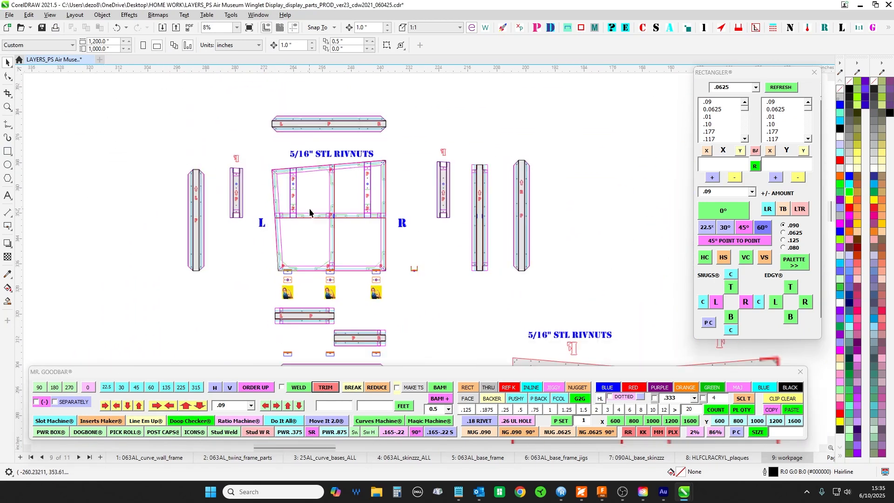
pyautogui.scroll(-1, 414, 170)
pyautogui.moveTo(433, 247); pyautogui.dragTo(389, 163)
pyautogui.scroll(3, 389, 163)
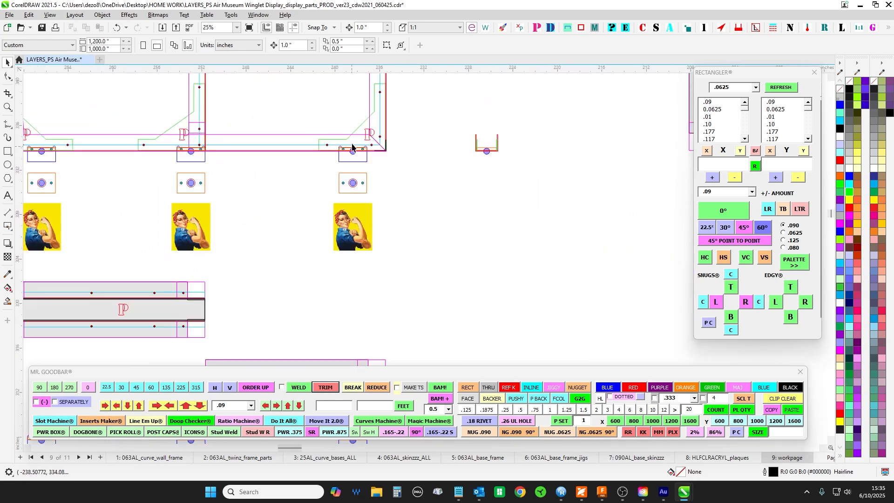
# - Examine the coloured P corner gussets and the notches that line up with the mounting brackets below them
pyautogui.scroll(-1, 353, 196)
pyautogui.moveTo(387, 235); pyautogui.dragTo(228, 131)
pyautogui.scroll(-3, 403, 253)
pyautogui.moveTo(421, 257); pyautogui.dragTo(376, 116)
pyautogui.scroll(2, 322, 221)
pyautogui.scroll(2, 329, 239)
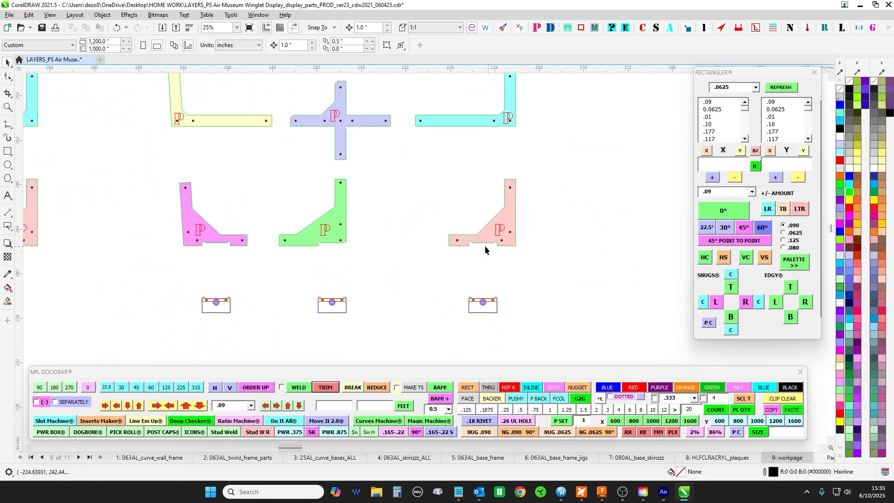
# - Select the gussets and mounting brackets along the bottom edge of the detailed port frame drawing
pyautogui.scroll(-3, 488, 246)
pyautogui.moveTo(397, 166); pyautogui.dragTo(388, 228)
pyautogui.moveTo(373, 96); pyautogui.dragTo(365, 216)
pyautogui.moveTo(352, 144); pyautogui.dragTo(341, 221)
pyautogui.scroll(1, 341, 221)
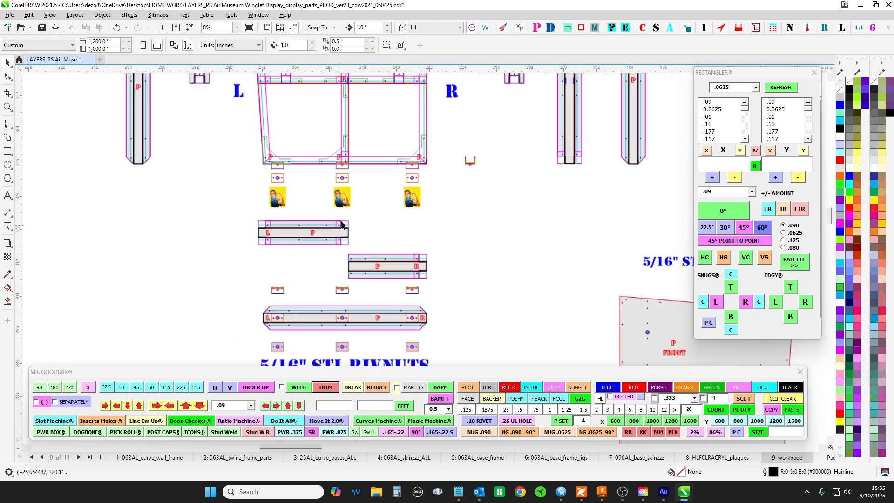
pyautogui.scroll(2, 419, 170)
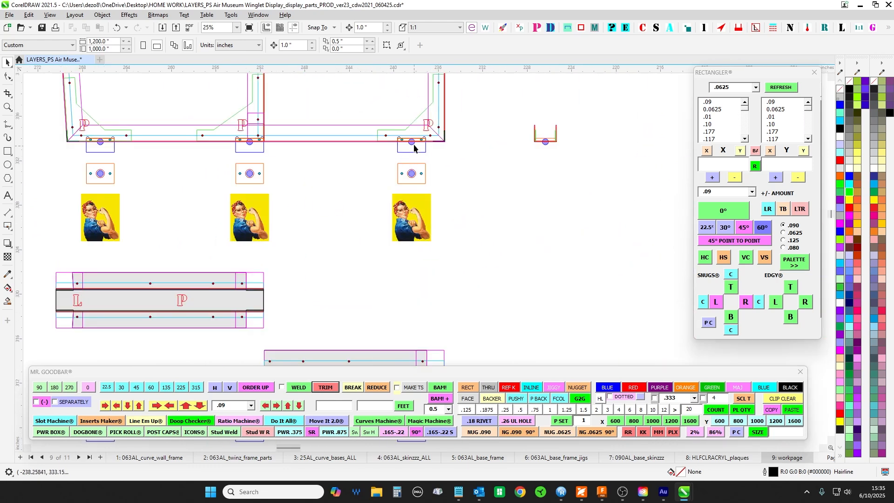
pyautogui.scroll(1, 414, 148)
pyautogui.scroll(-2, 398, 143)
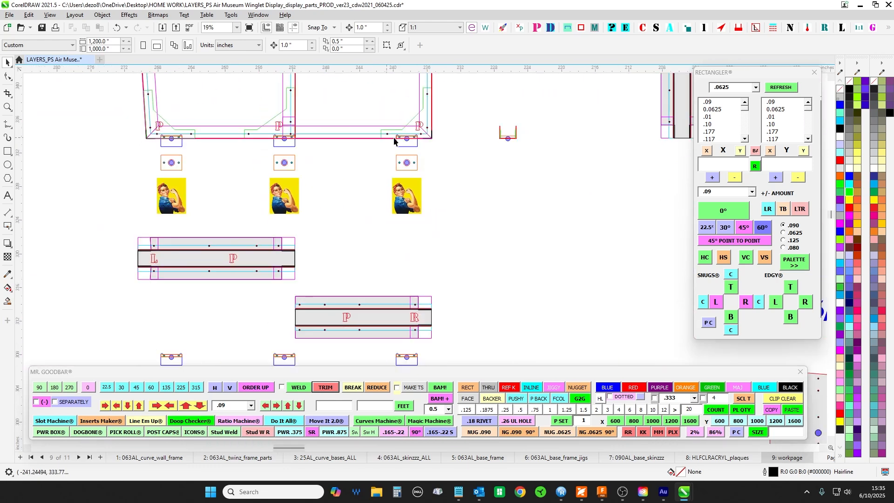
pyautogui.scroll(-1, 266, 140)
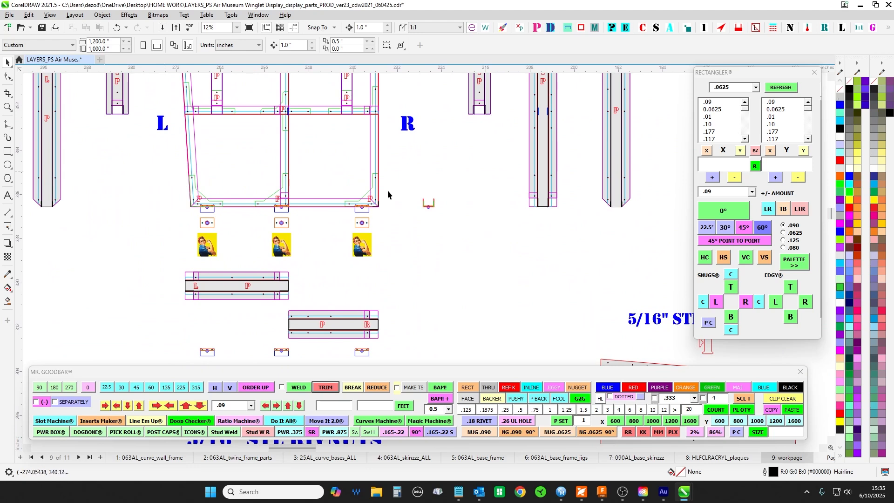
pyautogui.scroll(1, 195, 183)
pyautogui.moveTo(490, 238); pyautogui.dragTo(502, 246)
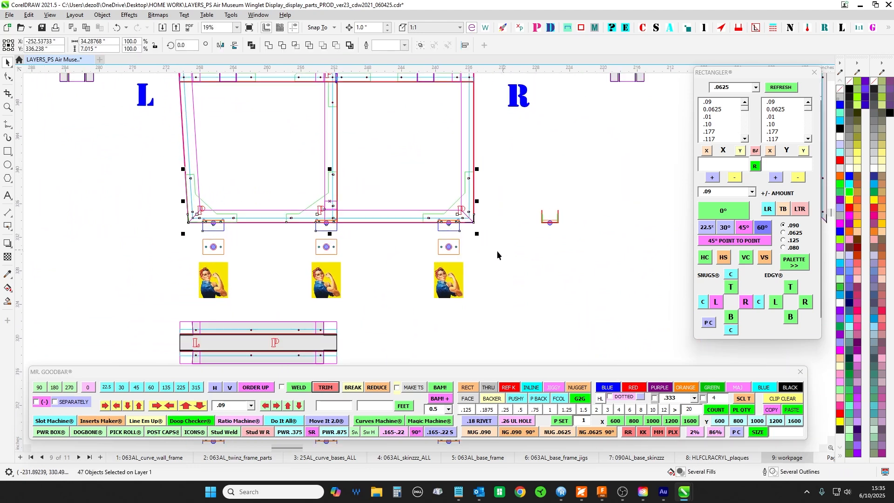
# - Review the port and starboard FRONT and BACK skins, examining the 5/16" STL RIVNUTS holes in the starboard front skin
pyautogui.scroll(-1, 471, 252)
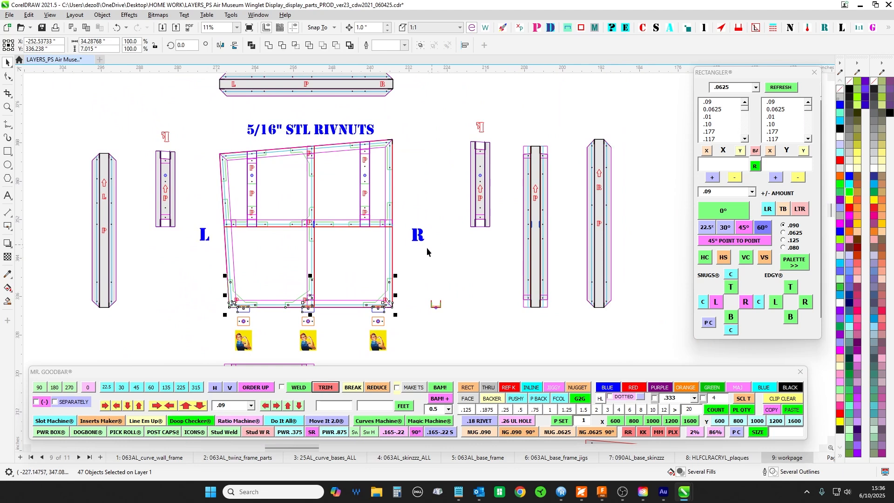
pyautogui.scroll(-2, 405, 219)
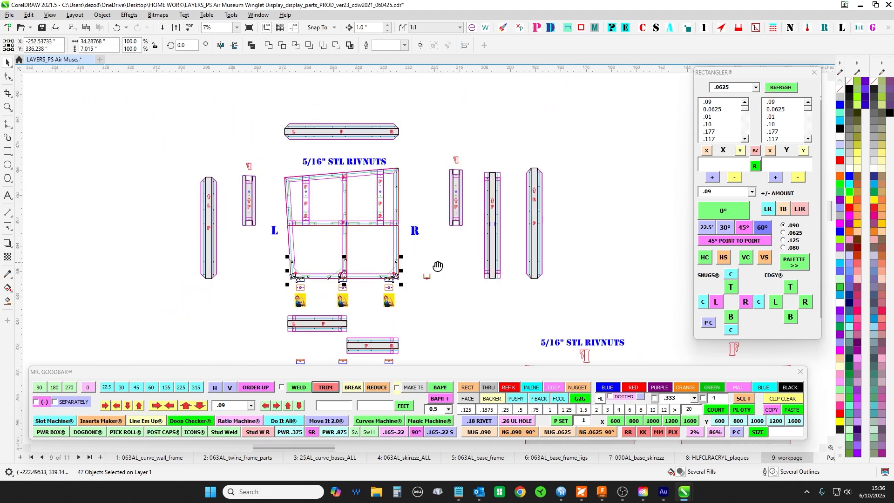
pyautogui.moveTo(383, 257); pyautogui.dragTo(357, 172)
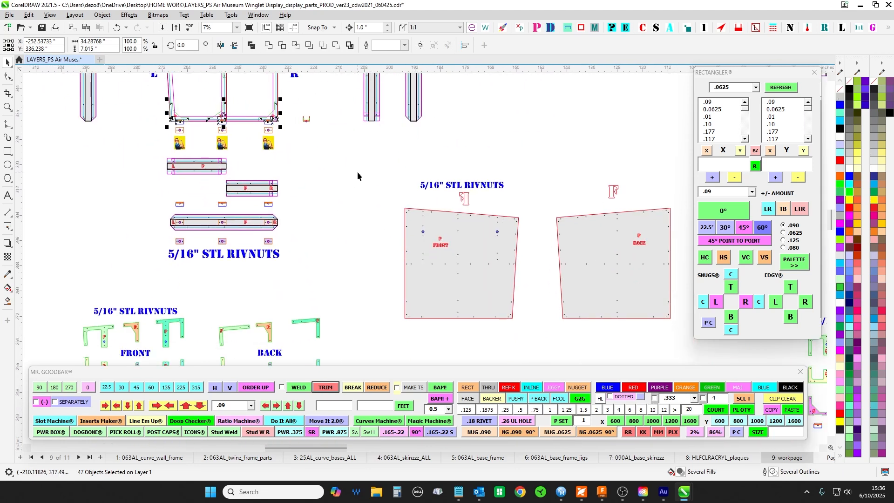
pyautogui.scroll(-2, 358, 175)
pyautogui.moveTo(441, 349); pyautogui.dragTo(462, 346)
pyautogui.moveTo(495, 143); pyautogui.dragTo(315, 178)
pyautogui.moveTo(329, 140); pyautogui.dragTo(235, 117)
pyautogui.moveTo(592, 300); pyautogui.dragTo(481, 247)
pyautogui.scroll(2, 479, 170)
pyautogui.scroll(2, 373, 189)
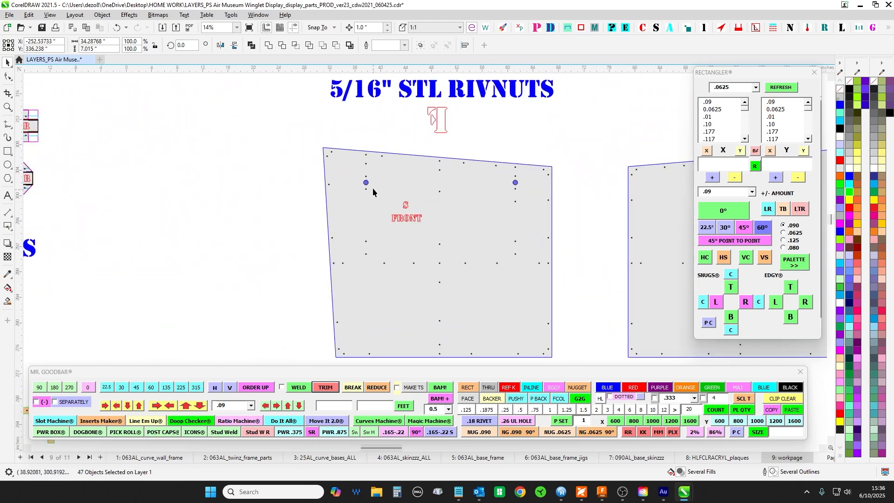
pyautogui.scroll(-3, 508, 188)
pyautogui.scroll(1, 445, 170)
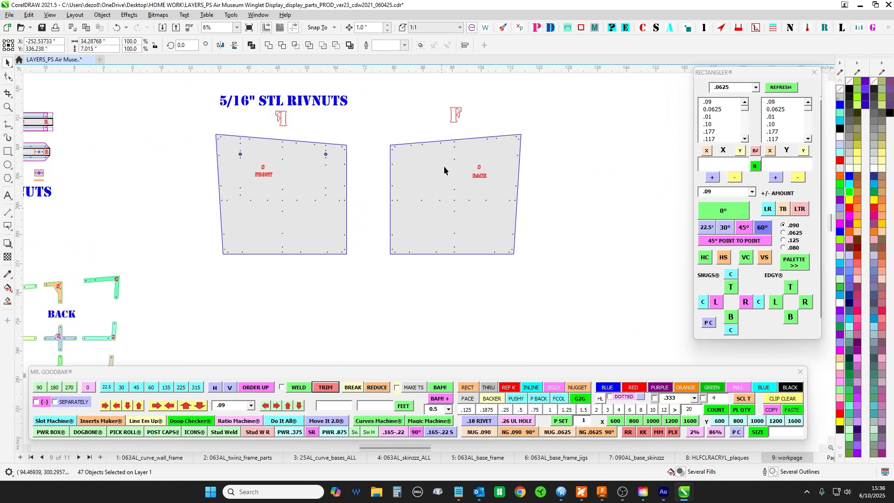
pyautogui.scroll(-2, 494, 297)
pyautogui.scroll(-1, 501, 322)
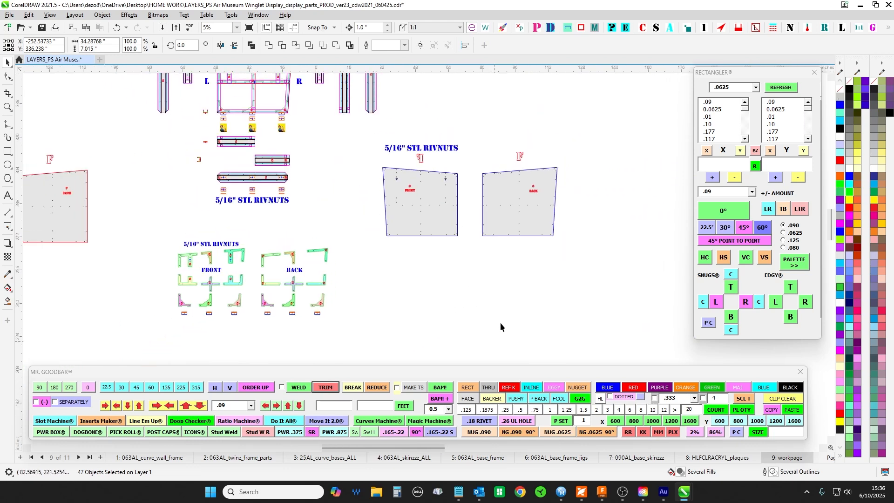
# - Examine both upper corners of the starboard frame assembly beneath the STARBOARD label and their position against the plaque outline
pyautogui.scroll(3, 408, 163)
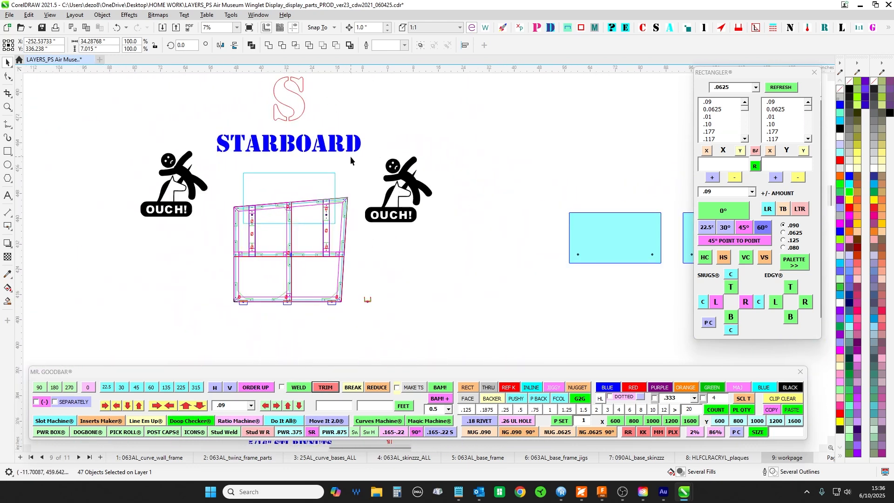
pyautogui.moveTo(450, 224); pyautogui.dragTo(506, 215)
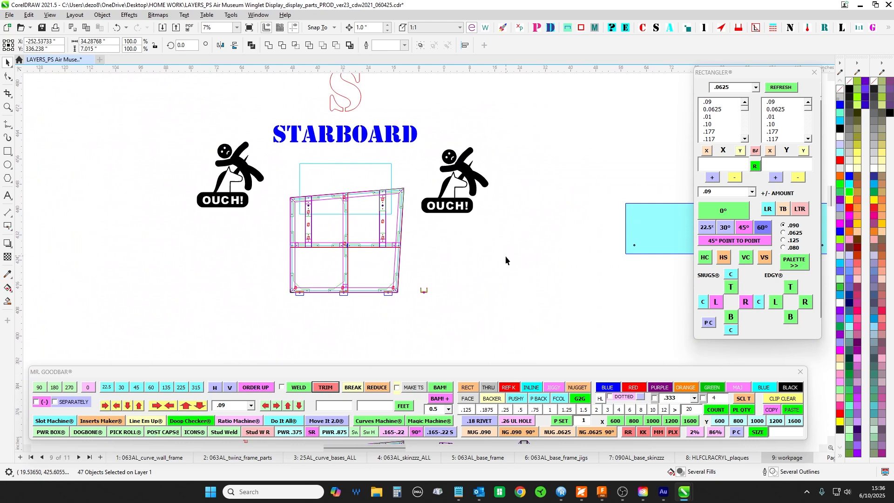
pyautogui.scroll(6, 403, 189)
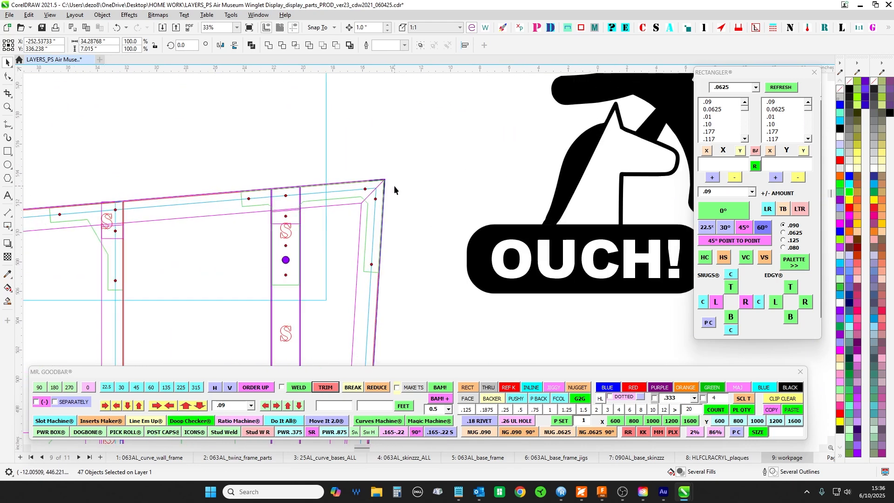
pyautogui.scroll(-4, 383, 180)
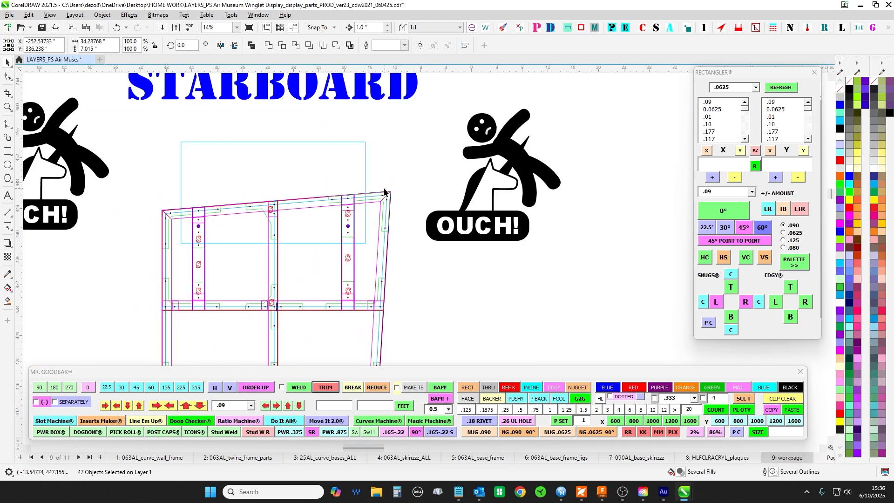
pyautogui.scroll(2, 189, 229)
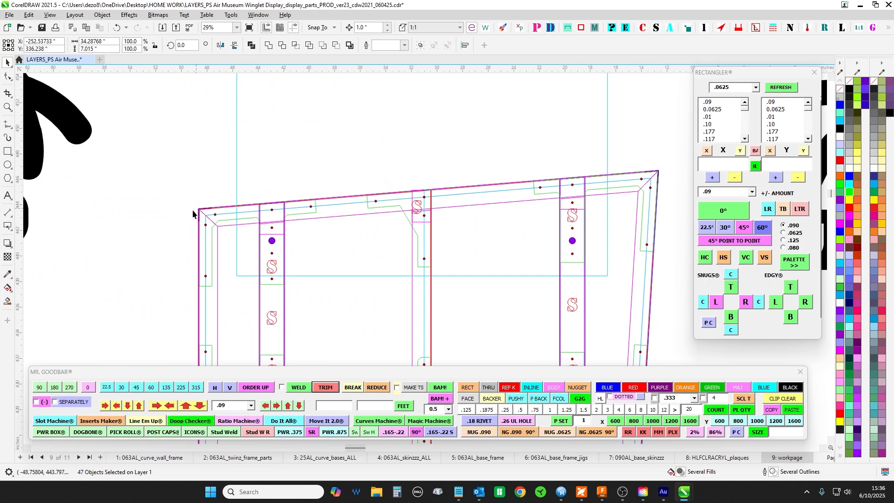
pyautogui.scroll(-7, 215, 257)
# - Inspect the starboard plaque and wall corner in the front elevation, and select the four OUCH! figures with both plaque outlines and their mounting holes
pyautogui.scroll(-2, 461, 255)
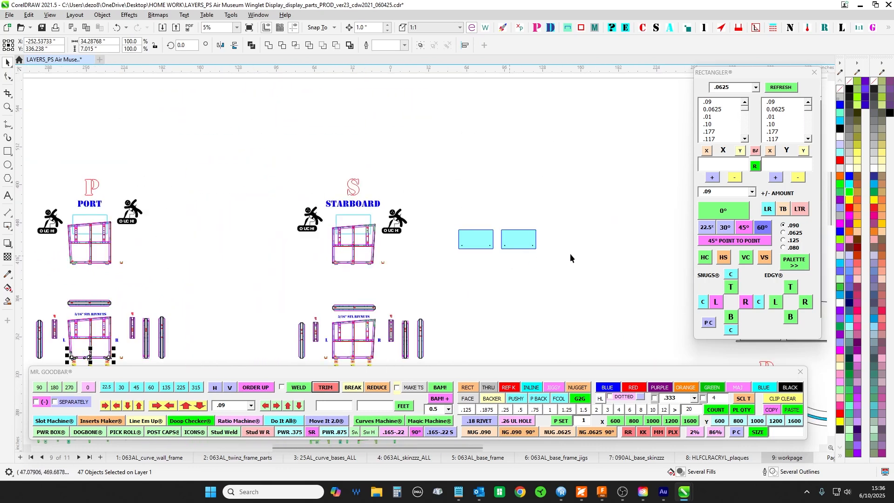
pyautogui.scroll(5, 367, 258)
pyautogui.scroll(2, 384, 210)
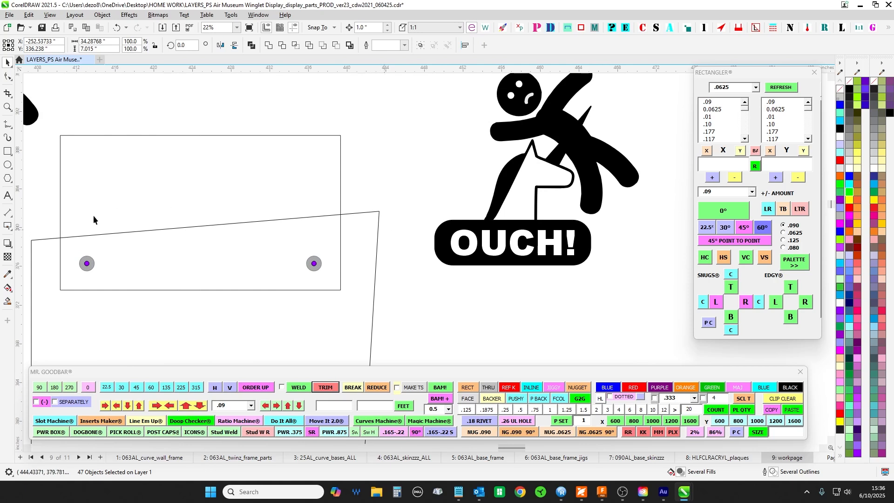
pyautogui.scroll(-2, 393, 223)
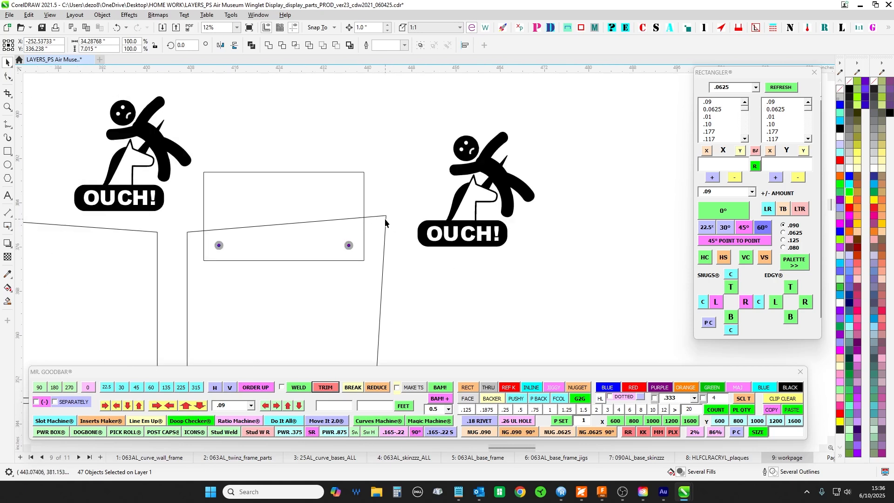
pyautogui.scroll(4, 385, 223)
pyautogui.scroll(-7, 389, 217)
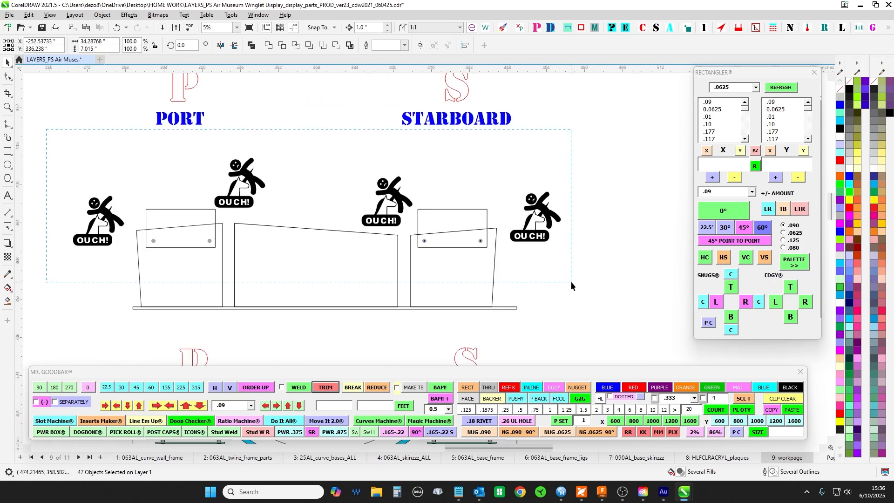
pyautogui.moveTo(571, 283); pyautogui.dragTo(604, 292)
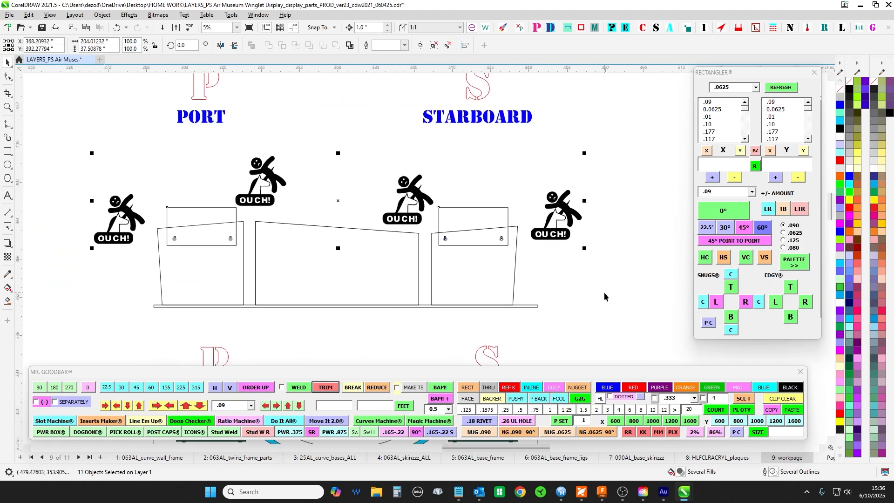
pyautogui.scroll(-4, 599, 293)
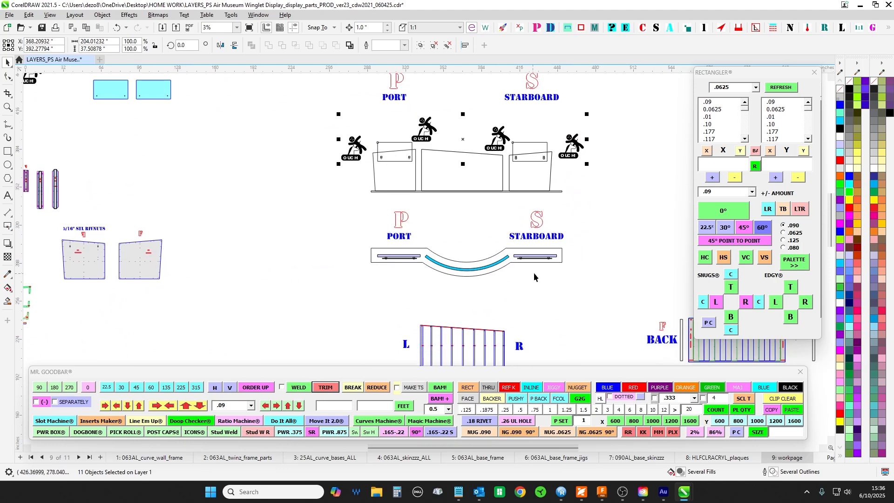
# - Switch to Foxit PDF Reader to examine the plaques and walls in winglet_PSAirport_050925.pdf's Sheet 1 rendering, and return to the CorelDRAW drawing
pyautogui.click(601, 492)
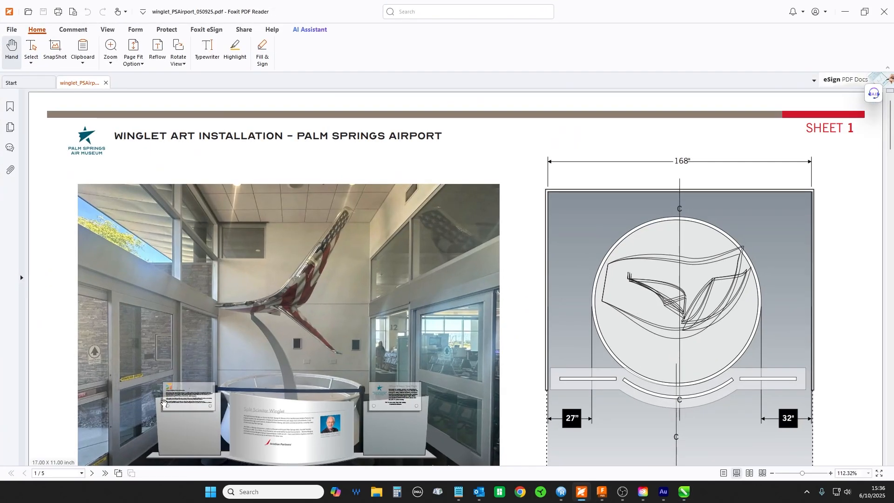
pyautogui.scroll(-2, 163, 403)
pyautogui.scroll(2, 160, 403)
pyautogui.scroll(5, 110, 244)
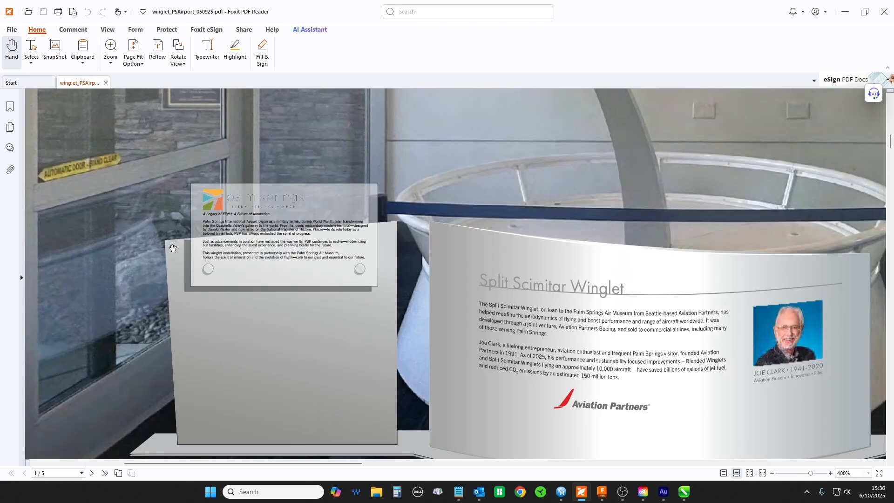
pyautogui.scroll(-3, 173, 248)
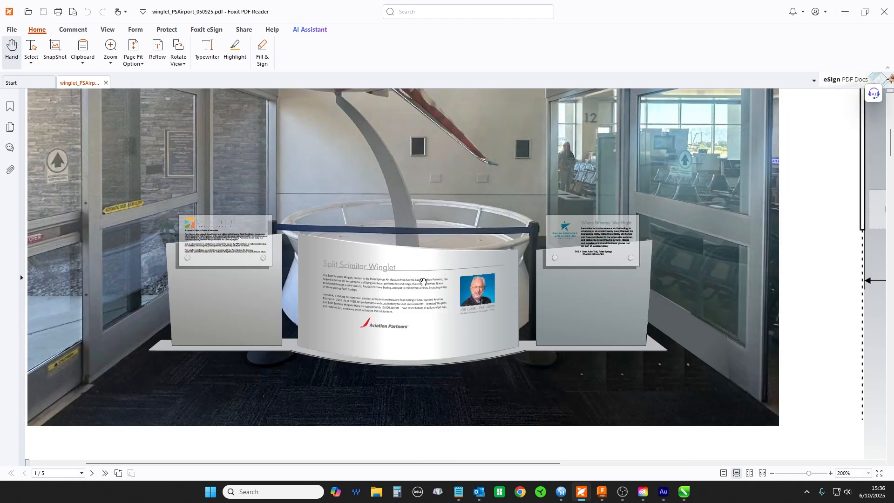
pyautogui.click(845, 12)
# - Clear the selection of figures and plaques, and review the port and starboard front elevation with its plan view
pyautogui.scroll(5, 420, 221)
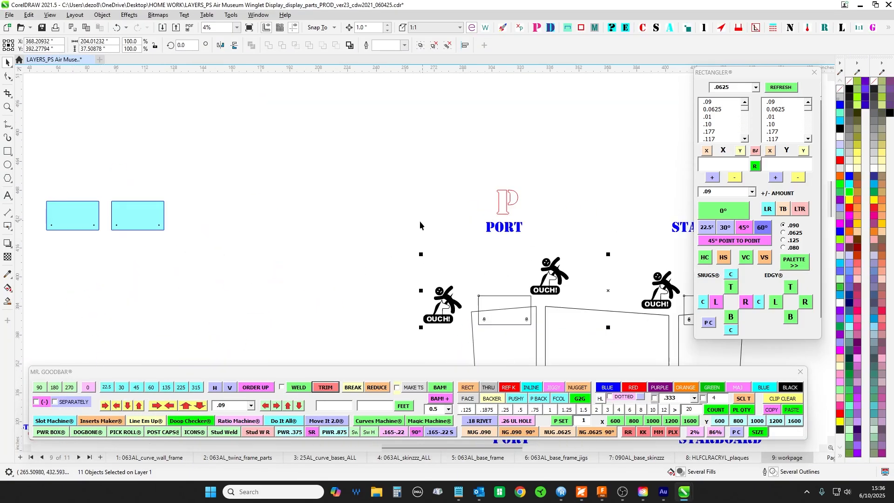
pyautogui.click(228, 117)
pyautogui.moveTo(247, 185); pyautogui.dragTo(293, 116)
pyautogui.scroll(-1, 277, 125)
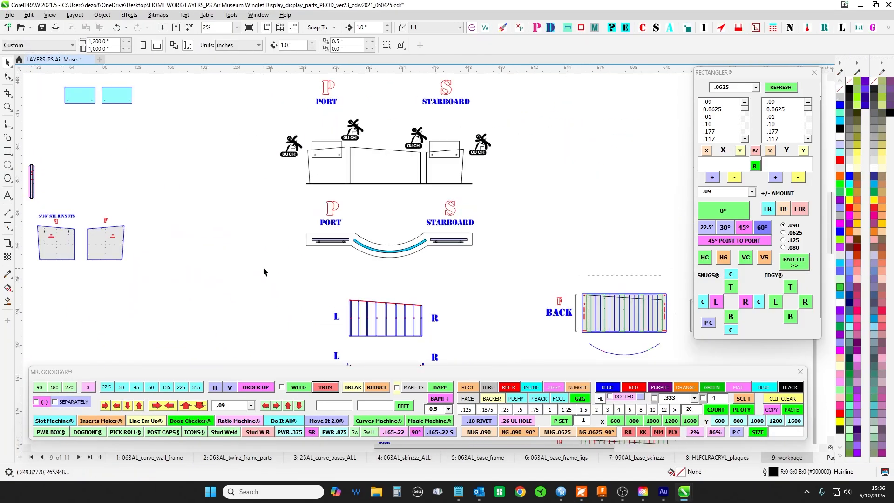
# - Examine the three mounting brackets beneath the detailed starboard frame and their alignment with its bottom edge
pyautogui.moveTo(255, 262); pyautogui.dragTo(627, 234)
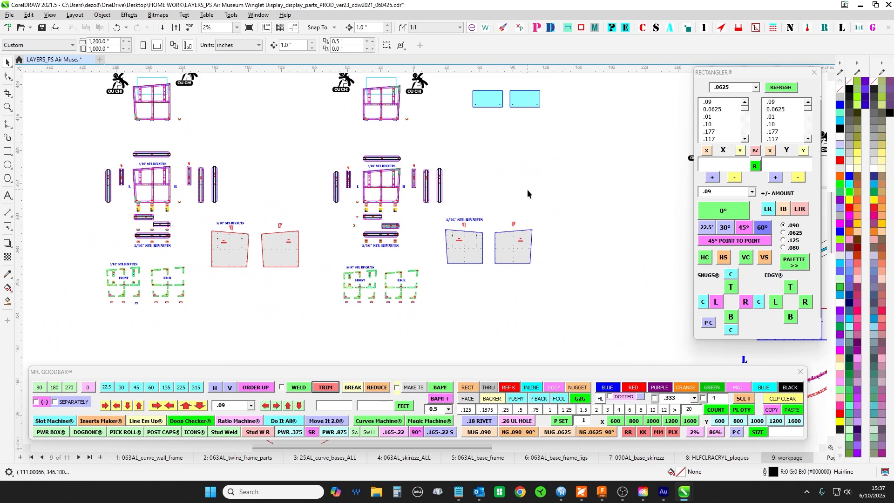
pyautogui.scroll(3, 432, 169)
pyautogui.scroll(2, 320, 261)
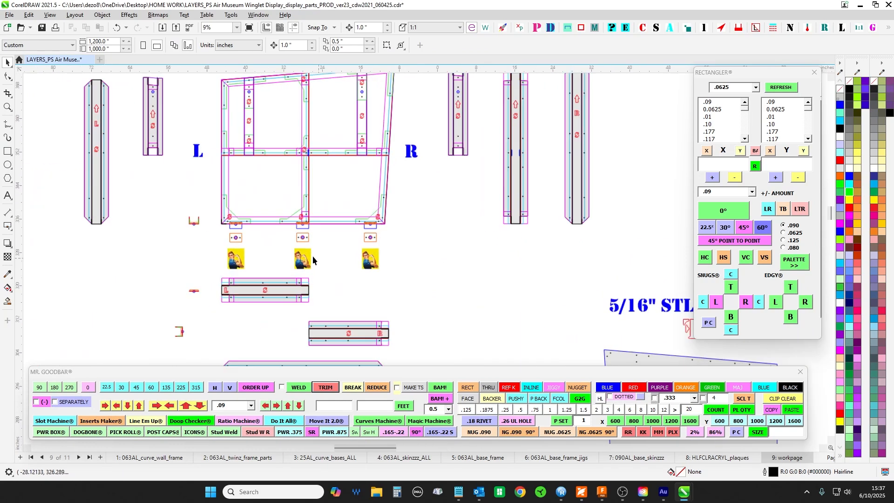
pyautogui.scroll(-1, 343, 224)
pyautogui.scroll(-2, 375, 218)
# - Review the complete base frame plan from port through the curved centre to starboard, including its separate rails and brace parts
pyautogui.moveTo(447, 343); pyautogui.dragTo(487, 161)
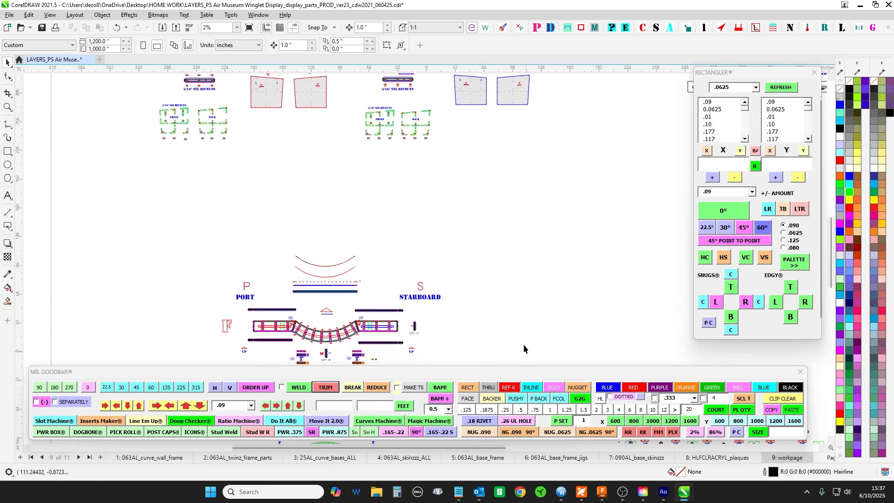
pyautogui.moveTo(523, 344); pyautogui.dragTo(521, 157)
pyautogui.scroll(1, 279, 163)
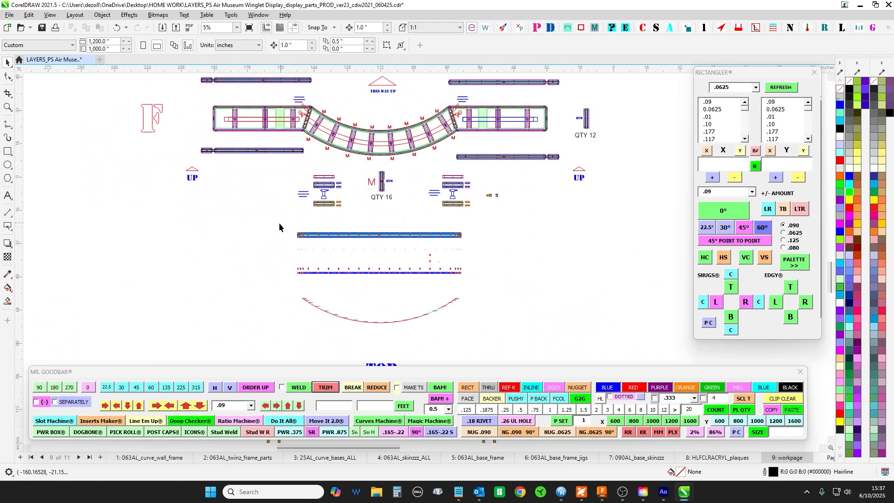
pyautogui.moveTo(261, 239); pyautogui.dragTo(202, 297)
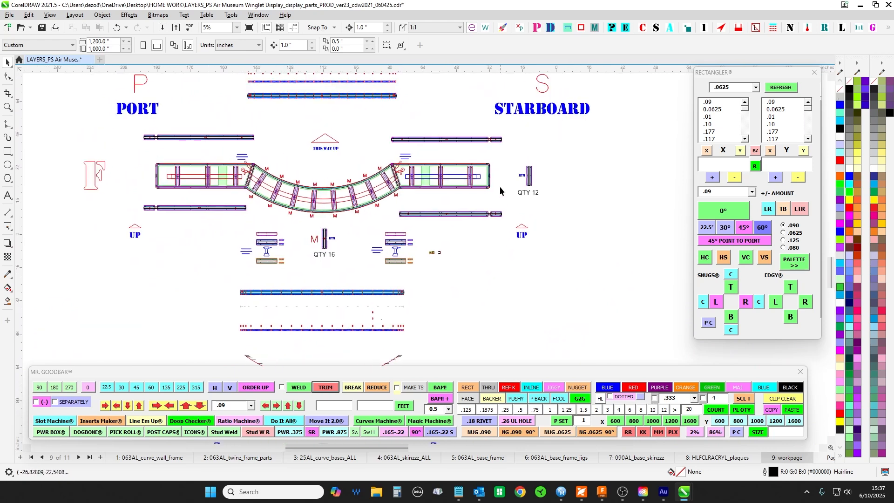
pyautogui.scroll(3, 501, 189)
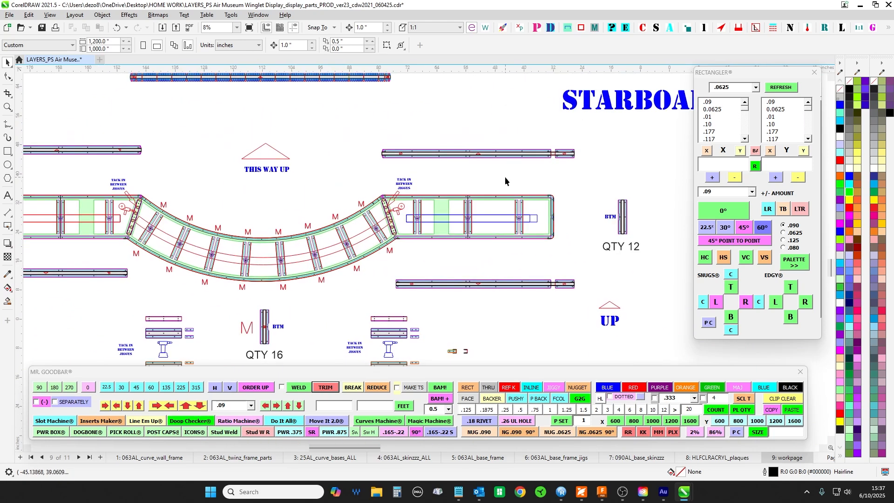
pyautogui.scroll(-2, 507, 174)
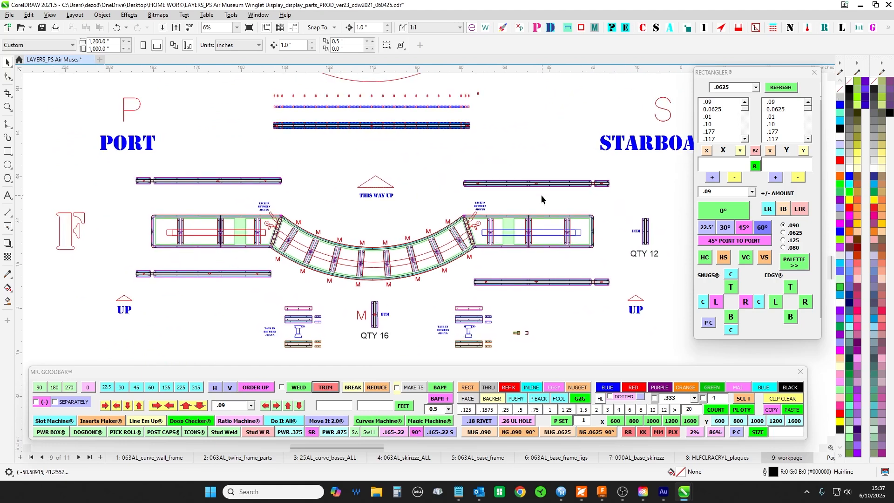
pyautogui.moveTo(542, 197); pyautogui.dragTo(533, 189)
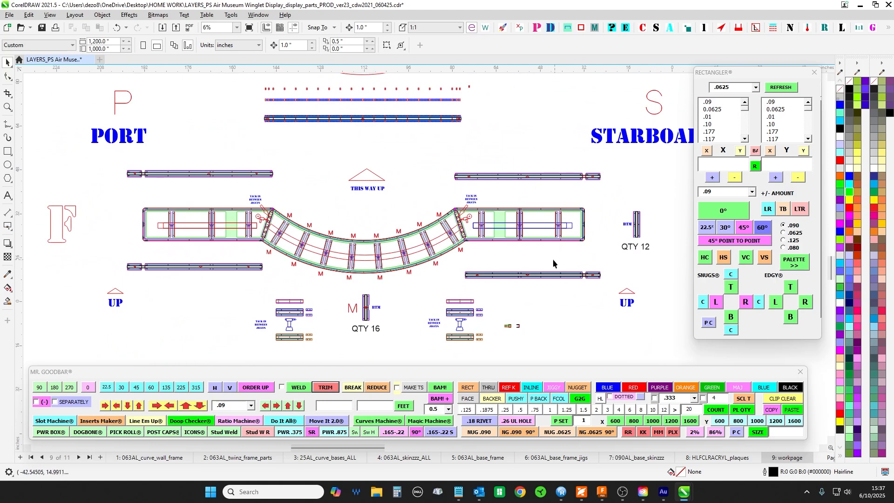
pyautogui.moveTo(554, 261); pyautogui.dragTo(537, 165)
# - Examine the M cross brace marked QTY 16 and its installed positions along the curved base section
pyautogui.scroll(2, 324, 231)
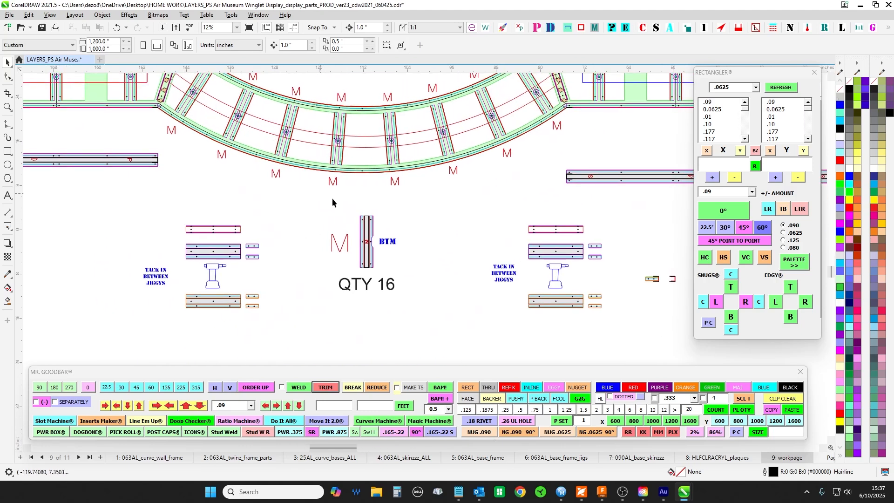
pyautogui.scroll(1, 355, 237)
pyautogui.scroll(1, 354, 246)
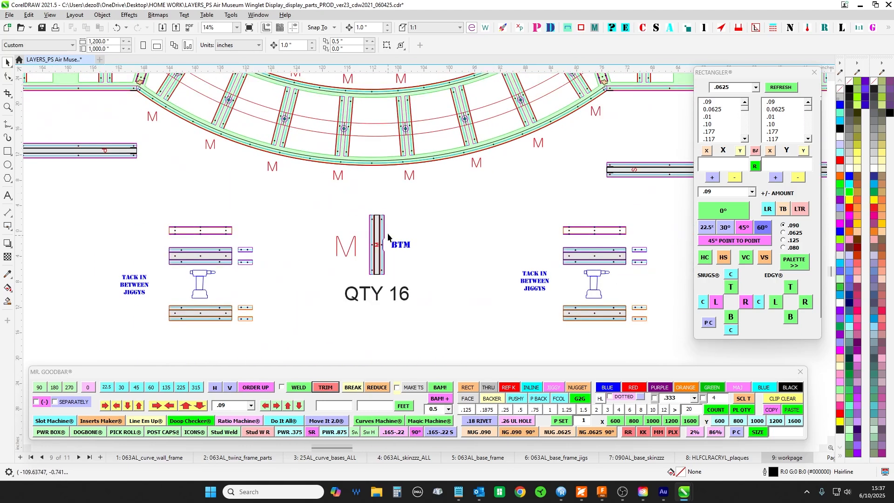
pyautogui.scroll(3, 378, 297)
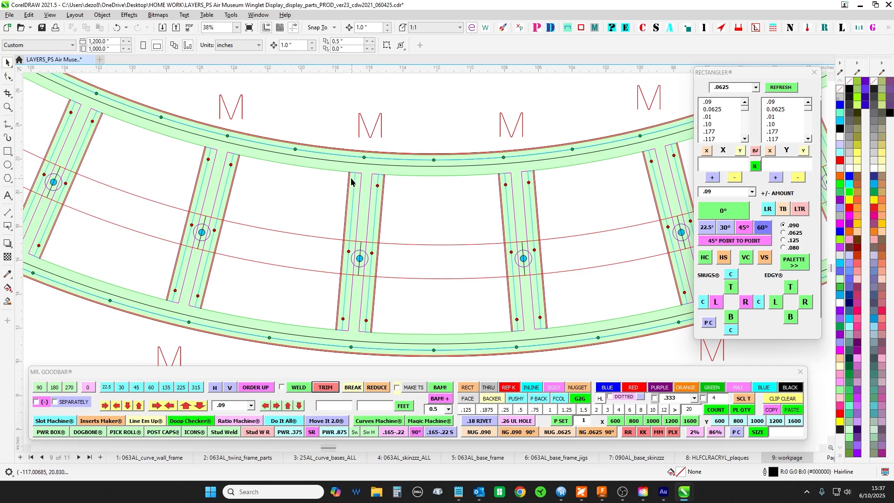
pyautogui.scroll(-5, 355, 278)
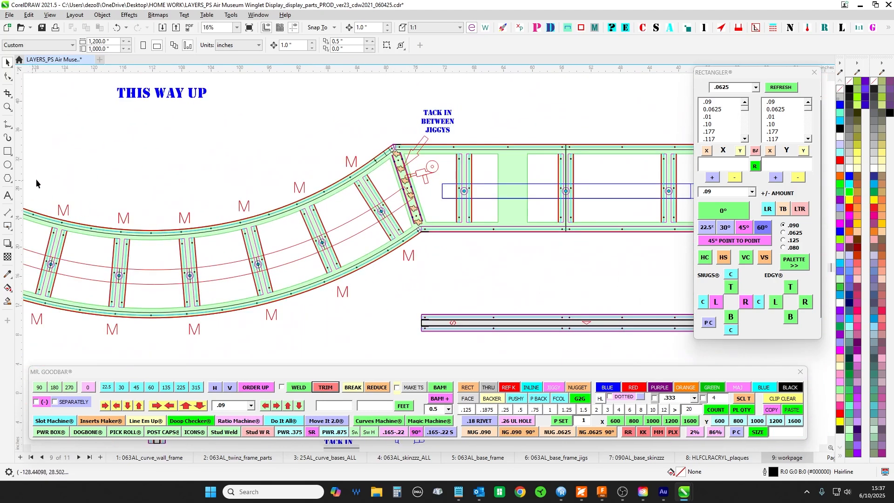
# - Examine the long notched flange strip drawn above the base plan and relate it to the curved base section
pyautogui.moveTo(36, 180); pyautogui.dragTo(288, 46)
pyautogui.moveTo(358, 130); pyautogui.dragTo(282, 363)
pyautogui.moveTo(293, 117); pyautogui.dragTo(273, 392)
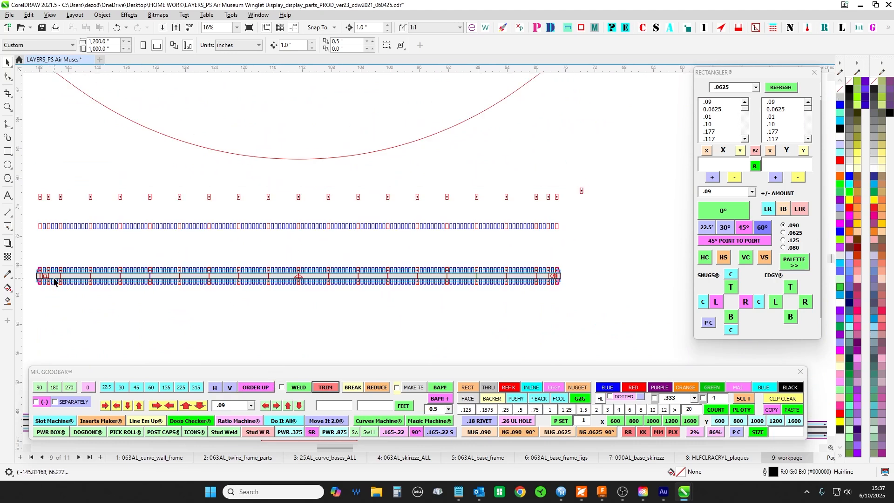
pyautogui.scroll(-2, 554, 285)
pyautogui.scroll(1, 532, 328)
pyautogui.moveTo(451, 316); pyautogui.dragTo(365, 112)
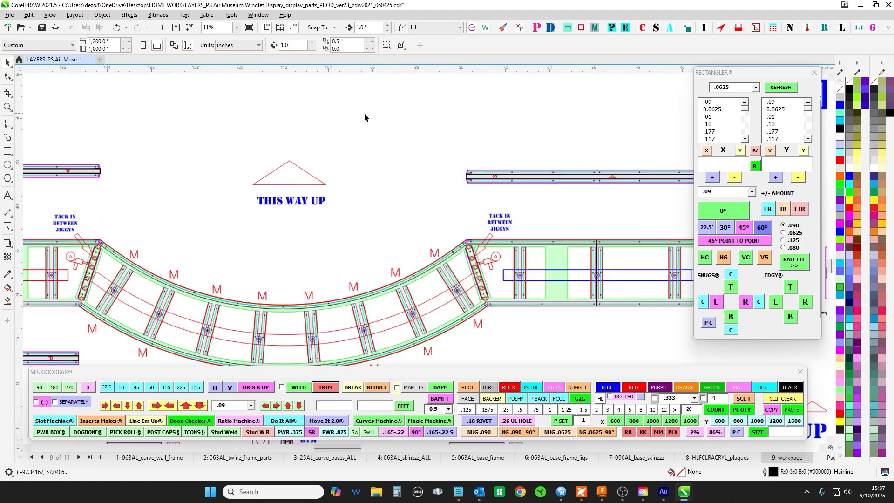
# - Inspect the notches, holes and end of the flange strip in close-up, following it along its length
pyautogui.moveTo(421, 132); pyautogui.dragTo(404, 326)
pyautogui.scroll(1, 405, 326)
pyautogui.moveTo(458, 101); pyautogui.dragTo(515, 56)
pyautogui.scroll(2, 536, 180)
pyautogui.scroll(-1, 425, 264)
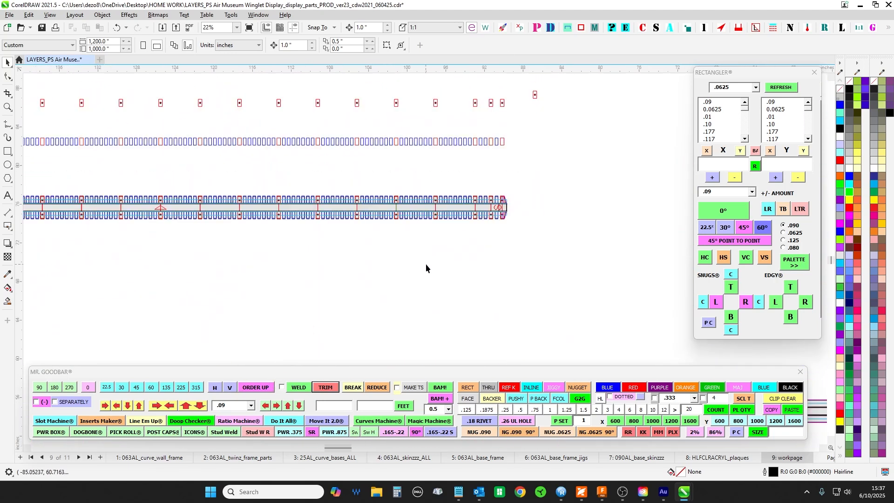
pyautogui.moveTo(196, 233); pyautogui.dragTo(549, 209)
pyautogui.scroll(-2, 241, 278)
pyautogui.moveTo(274, 358); pyautogui.dragTo(392, 99)
# - Inspect the curved rails and M braces between the two TACK IN BETWEEN JIGGYS joints of the base plan
pyautogui.moveTo(378, 295); pyautogui.dragTo(132, 241)
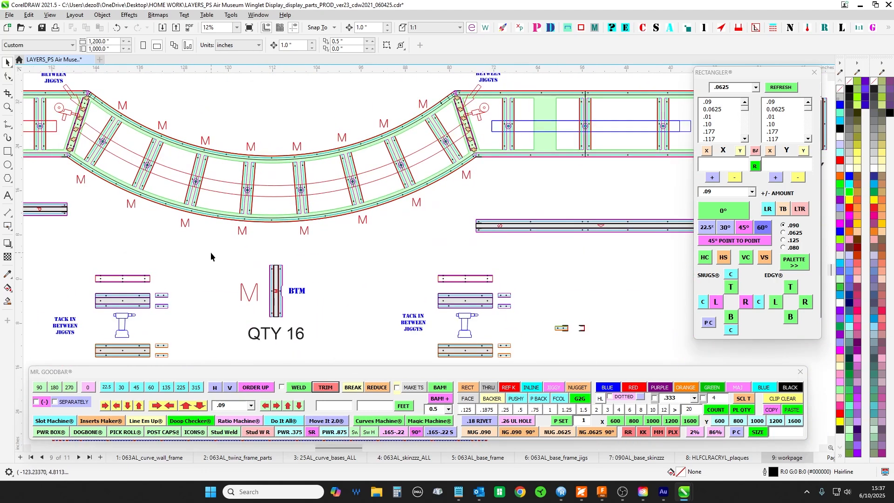
pyautogui.moveTo(211, 252); pyautogui.dragTo(281, 265)
pyautogui.scroll(1, 348, 298)
pyautogui.scroll(-2, 245, 186)
pyautogui.scroll(2, 148, 159)
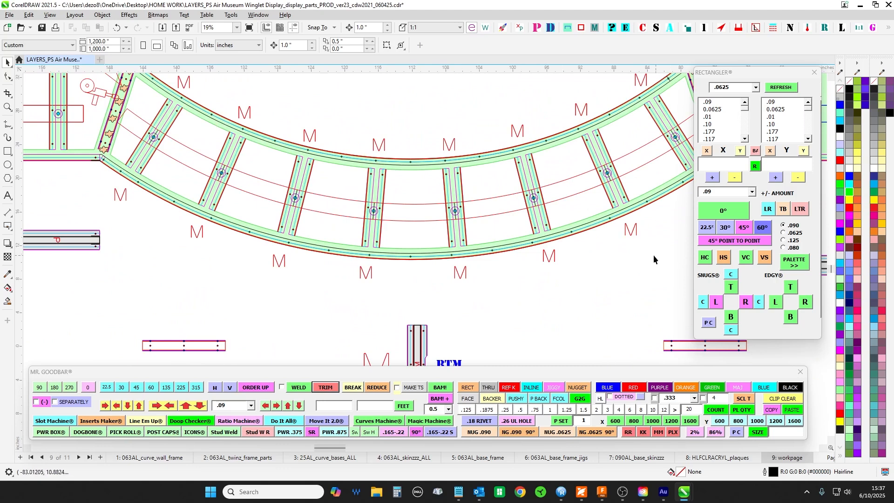
# - Inspect the starboard straight base section, including its angled jig joint, cross braces and wall outline
pyautogui.moveTo(654, 259); pyautogui.dragTo(154, 272)
pyautogui.scroll(1, 263, 106)
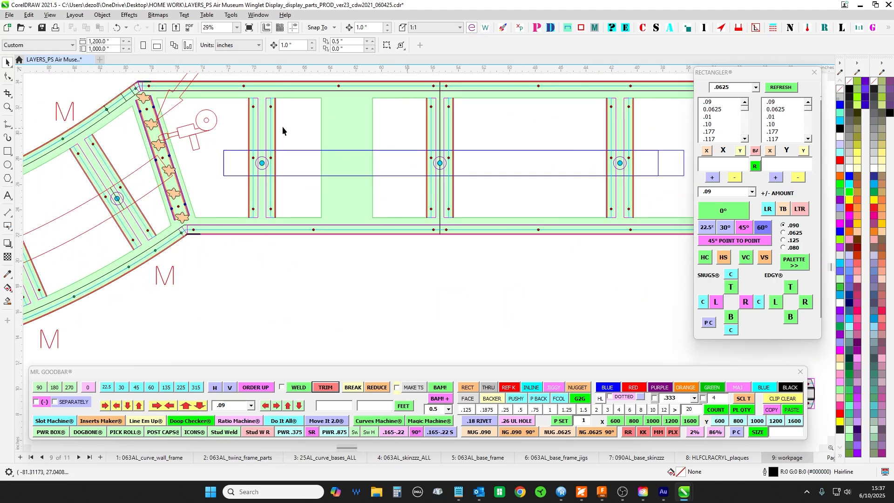
pyautogui.scroll(-1, 293, 135)
pyautogui.moveTo(472, 253); pyautogui.dragTo(451, 261)
pyautogui.scroll(-2, 440, 172)
# - Examine the BTM cross brace marked QTY 12 and match it to the braces in the starboard base section
pyautogui.moveTo(443, 203); pyautogui.dragTo(169, 169)
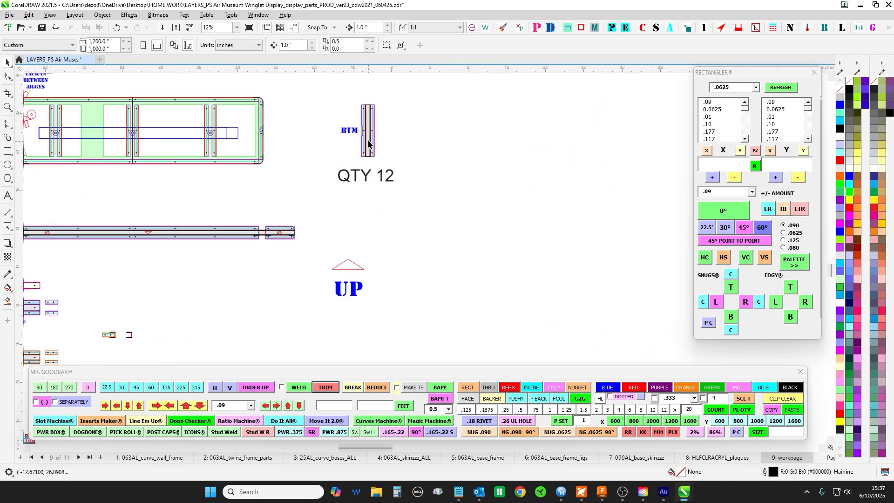
pyautogui.scroll(1, 369, 135)
pyautogui.moveTo(369, 141); pyautogui.dragTo(634, 179)
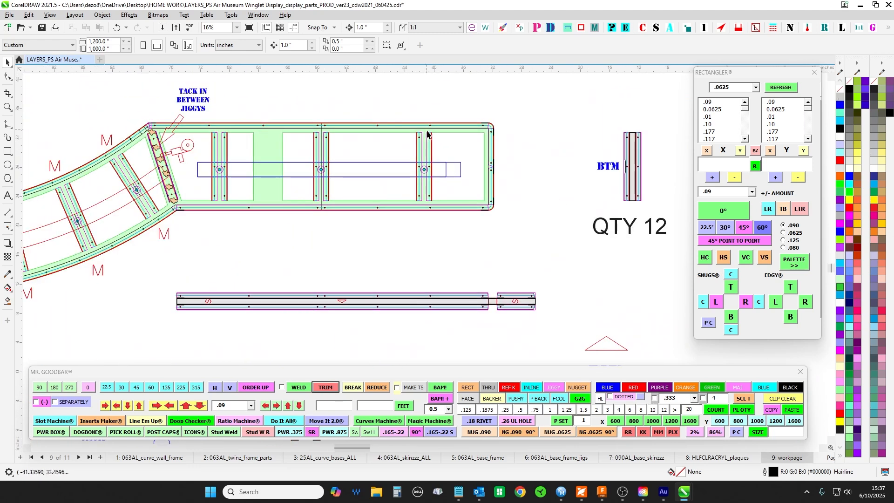
# - Inspect the round holes where the cross braces meet the starboard wall outline, and select that outline with its enclosed parts
pyautogui.scroll(3, 228, 162)
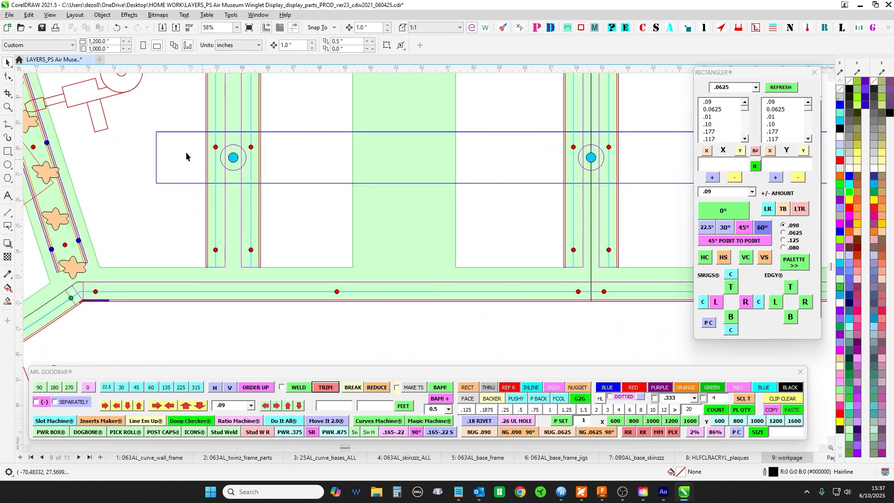
pyautogui.scroll(-1, 153, 149)
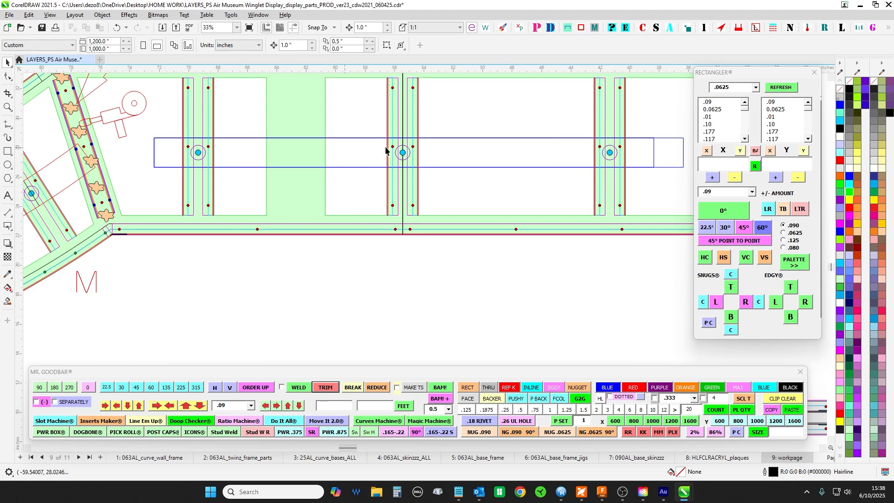
pyautogui.scroll(-1, 655, 154)
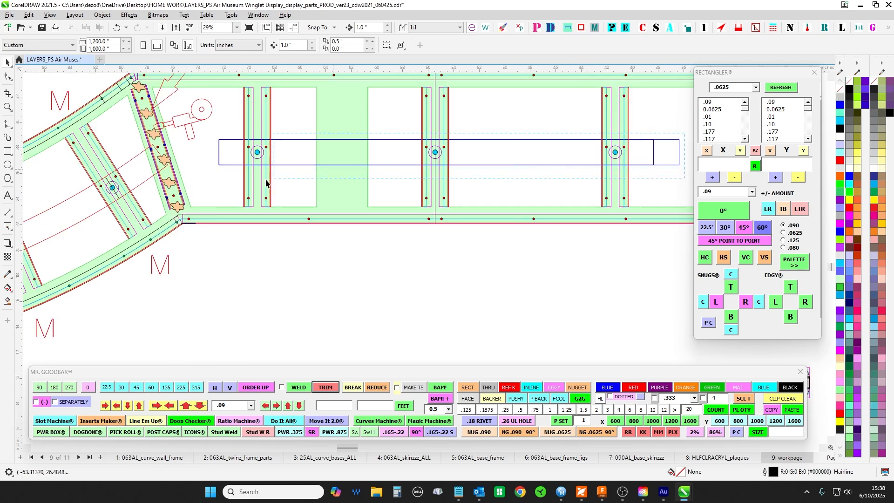
pyautogui.moveTo(266, 179); pyautogui.dragTo(205, 173)
# - Select the port wall outline with its enclosed parts in the port base section, and clear the selection
pyautogui.scroll(-1, 430, 204)
pyautogui.moveTo(316, 263); pyautogui.dragTo(638, 247)
pyautogui.scroll(-1, 606, 246)
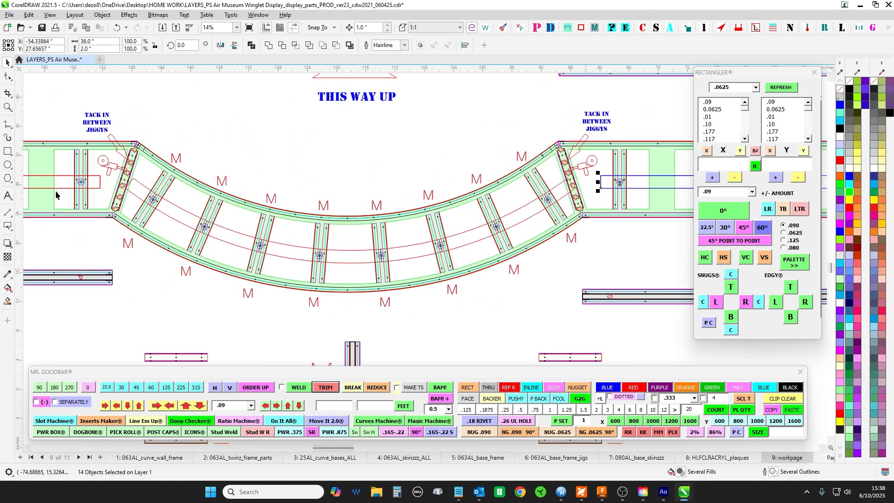
pyautogui.moveTo(56, 192); pyautogui.dragTo(415, 204)
pyautogui.scroll(2, 418, 199)
pyautogui.scroll(-1, 410, 200)
pyautogui.moveTo(193, 178); pyautogui.dragTo(469, 212)
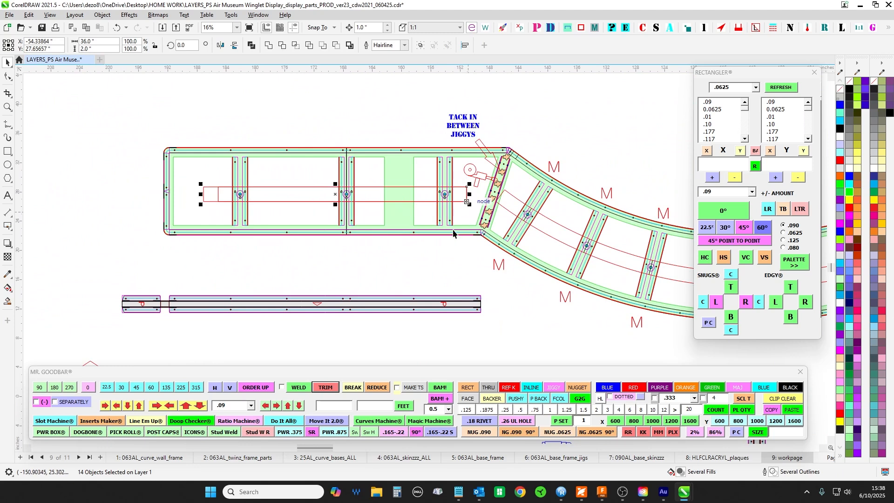
pyautogui.moveTo(406, 266); pyautogui.dragTo(357, 177)
pyautogui.scroll(-2, 366, 247)
pyautogui.scroll(3, 335, 194)
pyautogui.press('Escape')
# - Inspect the port base frame's rounded outer corner and the matching gap between flanges on the rail marked P below it
pyautogui.scroll(3, 114, 231)
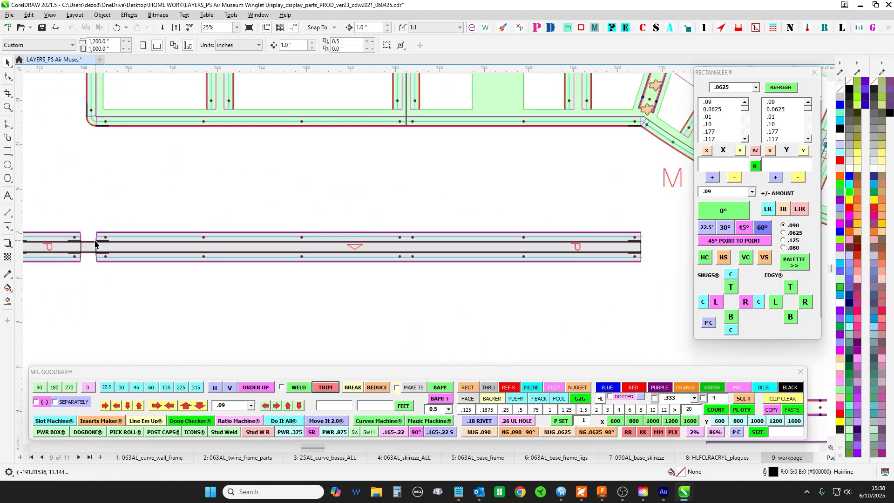
pyautogui.scroll(4, 176, 154)
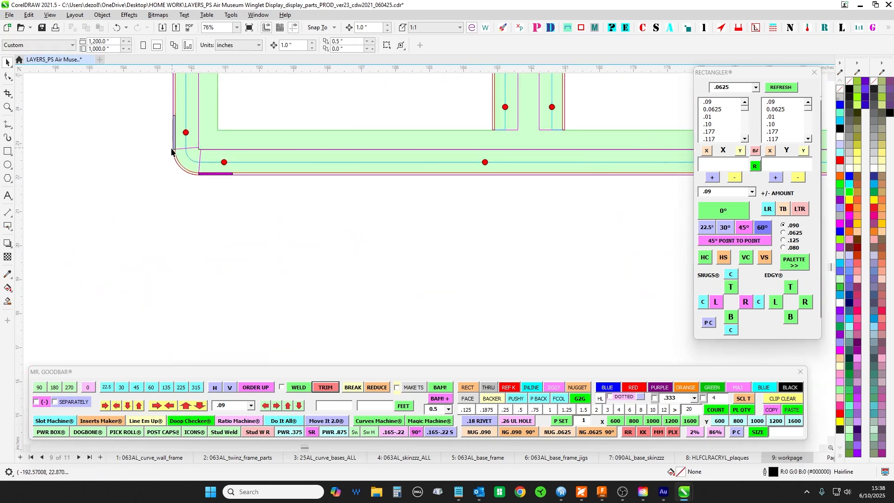
pyautogui.scroll(-4, 201, 176)
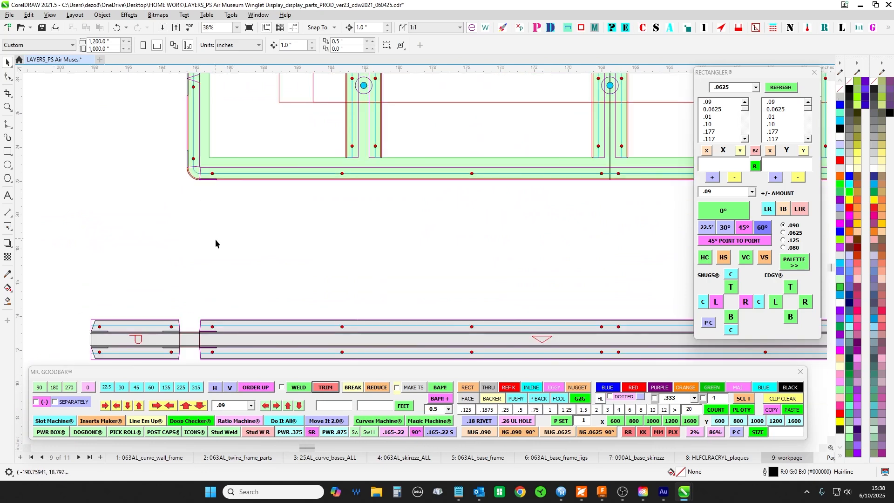
pyautogui.moveTo(215, 239); pyautogui.dragTo(295, 128)
pyautogui.scroll(3, 280, 229)
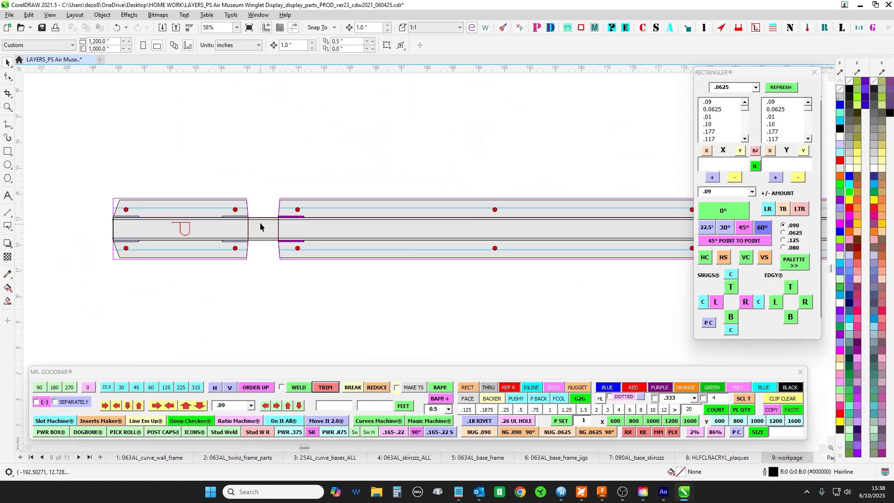
pyautogui.scroll(4, 264, 232)
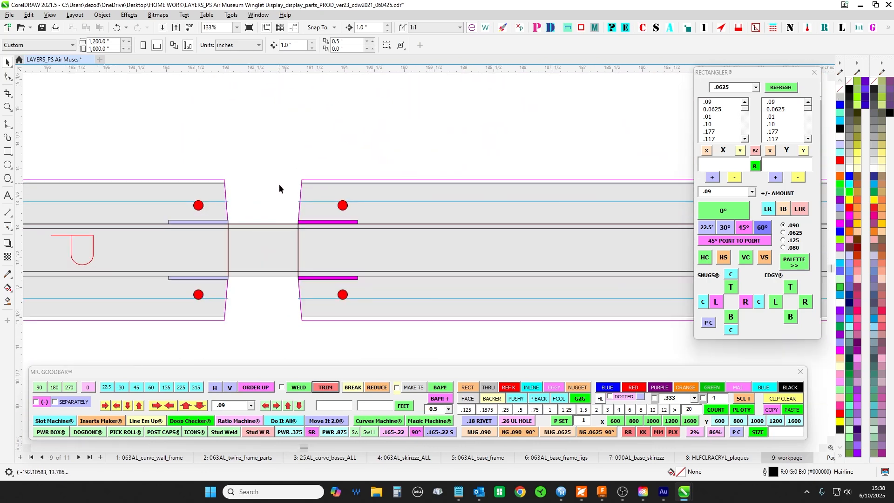
# - Compare the port base frame's outer corner with the rail below it, and select the frame's lower wall parts
pyautogui.scroll(-4, 260, 232)
pyautogui.moveTo(282, 225); pyautogui.dragTo(266, 333)
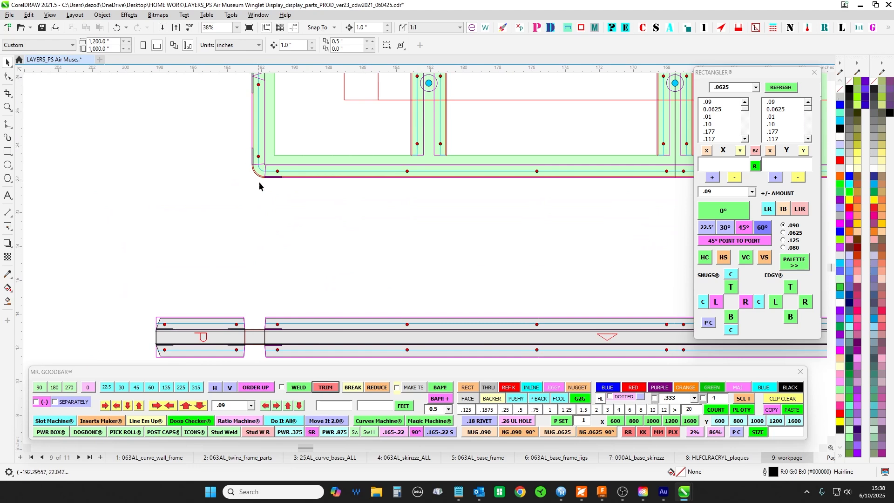
pyautogui.scroll(-1, 275, 179)
pyautogui.scroll(-1, 275, 177)
pyautogui.moveTo(275, 178); pyautogui.dragTo(289, 177)
pyautogui.scroll(4, 232, 284)
pyautogui.scroll(-3, 255, 201)
pyautogui.moveTo(255, 201); pyautogui.dragTo(221, 336)
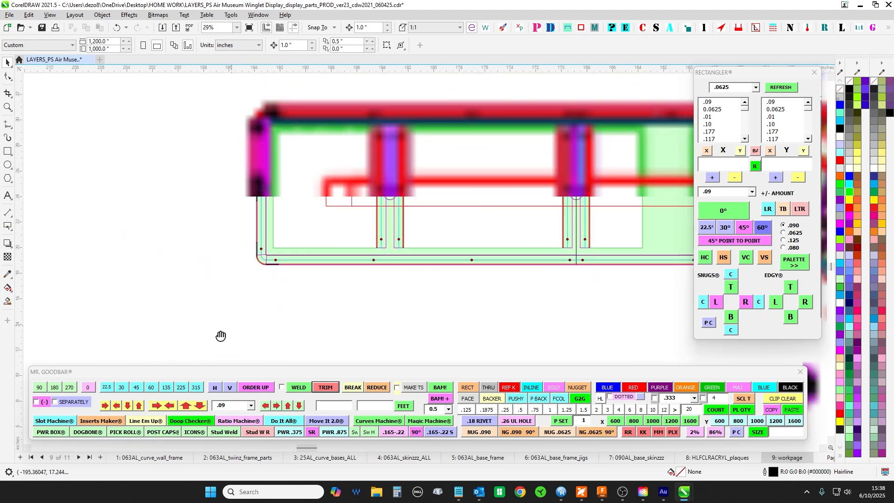
pyautogui.scroll(4, 260, 196)
pyautogui.scroll(-5, 254, 191)
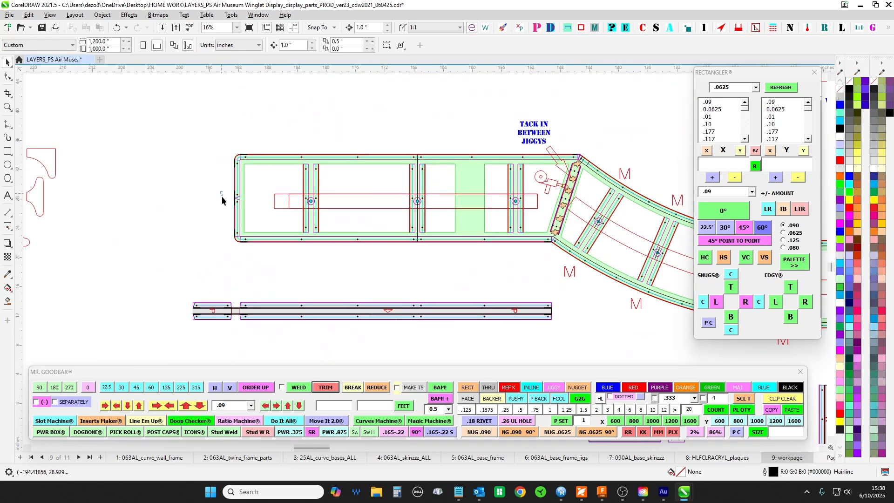
pyautogui.moveTo(222, 197); pyautogui.dragTo(579, 270)
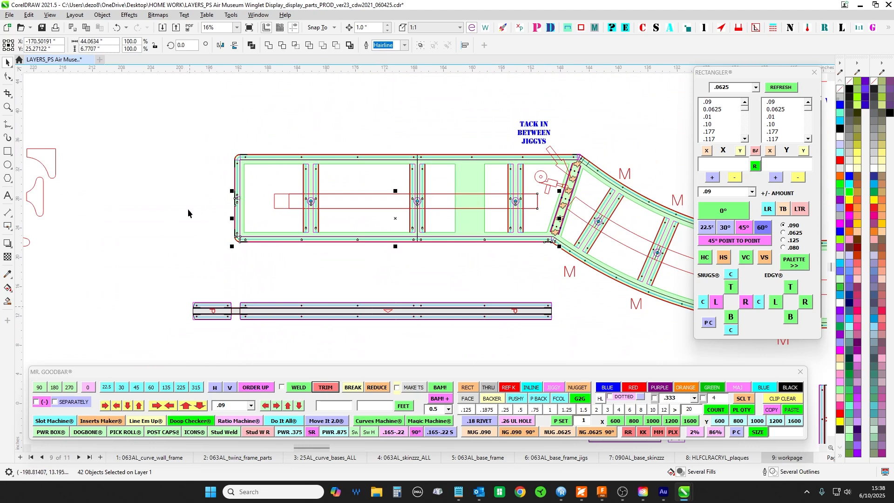
# - Locate the green TOP frame below the base drawings, select its curved middle section, and clear the selection
pyautogui.moveTo(188, 210); pyautogui.dragTo(150, 316)
pyautogui.scroll(-2, 550, 186)
pyautogui.moveTo(550, 196); pyautogui.dragTo(399, 139)
pyautogui.scroll(-1, 382, 122)
pyautogui.scroll(-1, 398, 141)
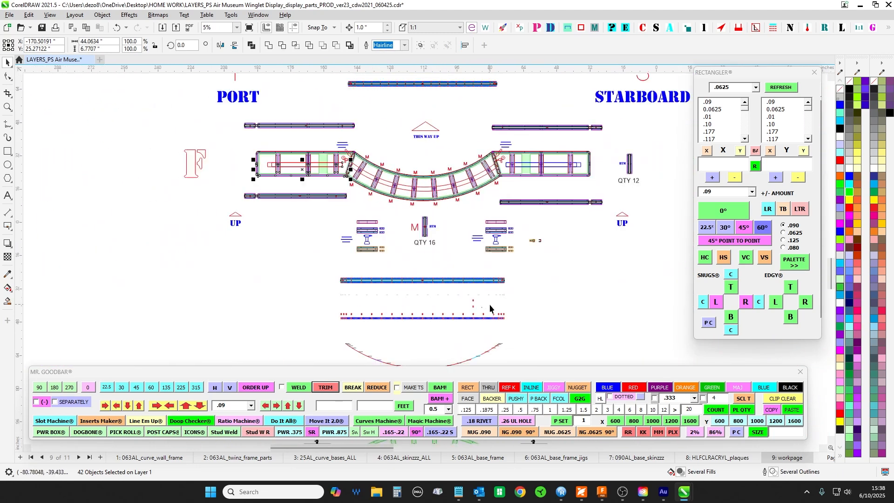
pyautogui.moveTo(490, 304); pyautogui.dragTo(386, 155)
pyautogui.moveTo(453, 274); pyautogui.dragTo(488, 130)
pyautogui.scroll(1, 458, 229)
pyautogui.moveTo(267, 173); pyautogui.dragTo(298, 227)
pyautogui.scroll(1, 329, 99)
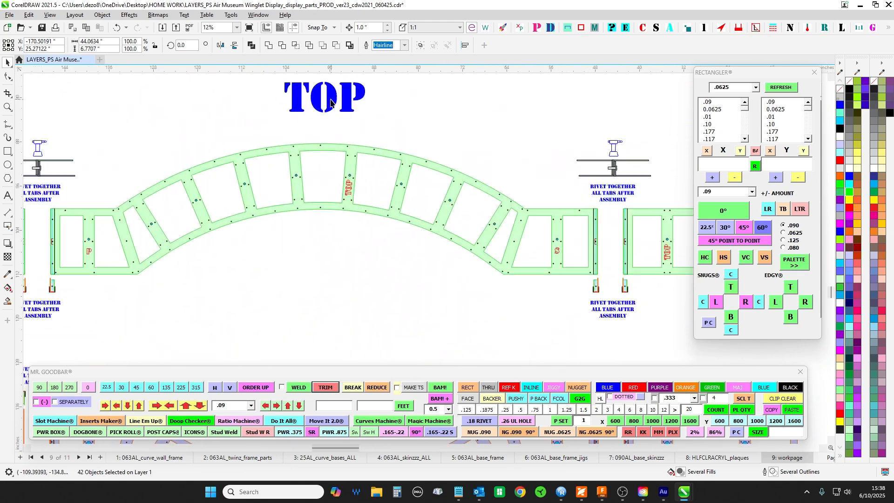
pyautogui.click(334, 148)
pyautogui.scroll(-1, 386, 265)
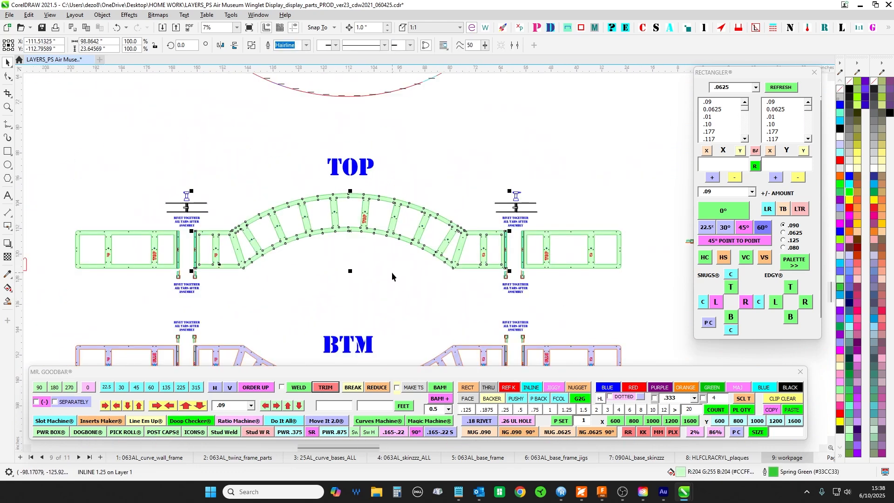
pyautogui.moveTo(357, 289); pyautogui.dragTo(365, 204)
pyautogui.click(363, 204)
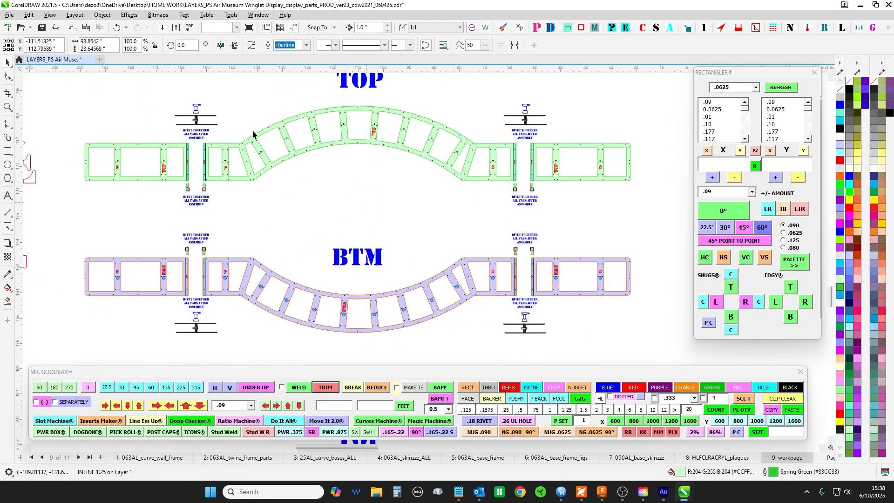
# - Examine the ribs and round holes along the curved BTM frame, from its port end to its starboard end
pyautogui.scroll(1, 253, 131)
pyautogui.scroll(-1, 469, 132)
pyautogui.moveTo(467, 245); pyautogui.dragTo(463, 149)
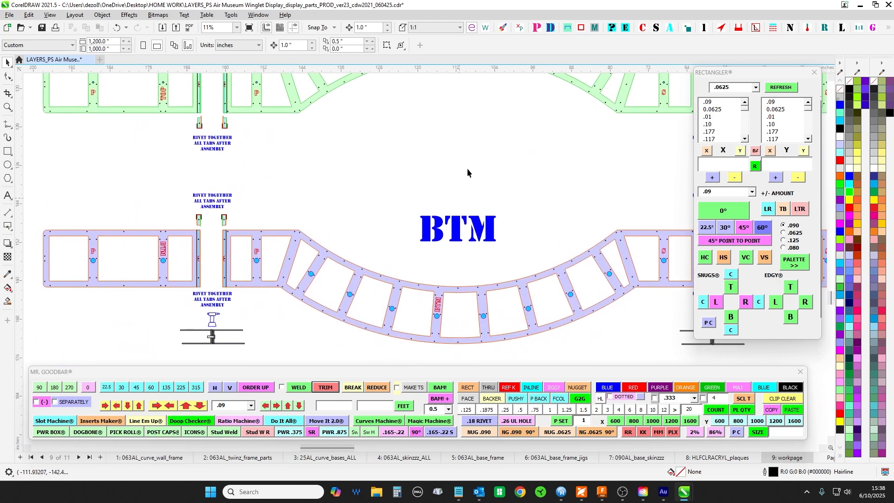
pyautogui.moveTo(451, 203); pyautogui.dragTo(440, 131)
pyautogui.scroll(1, 363, 229)
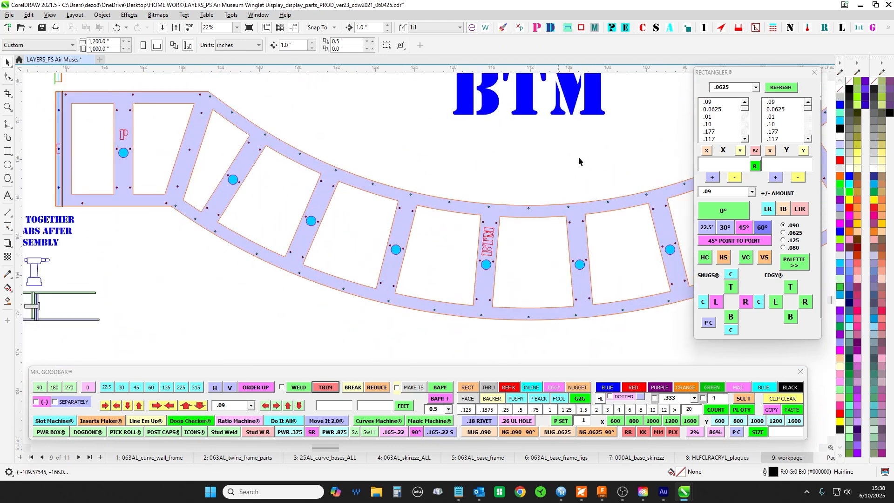
pyautogui.moveTo(507, 265); pyautogui.dragTo(138, 242)
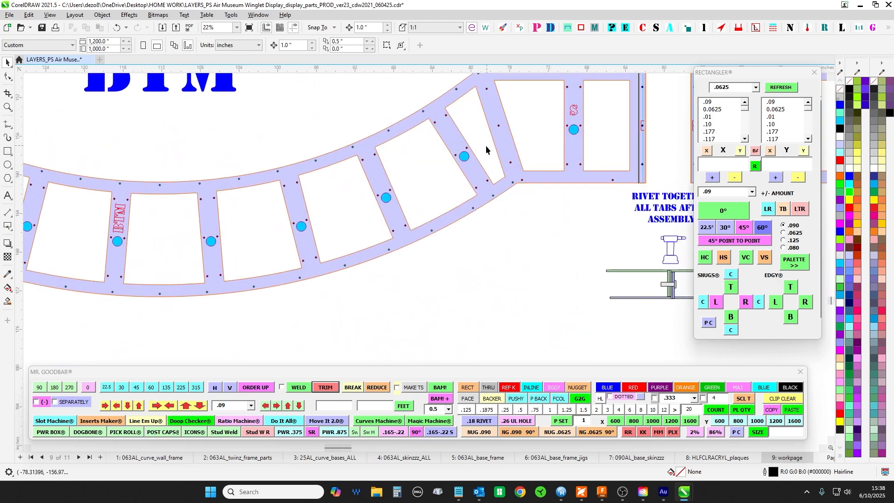
pyautogui.scroll(-4, 519, 247)
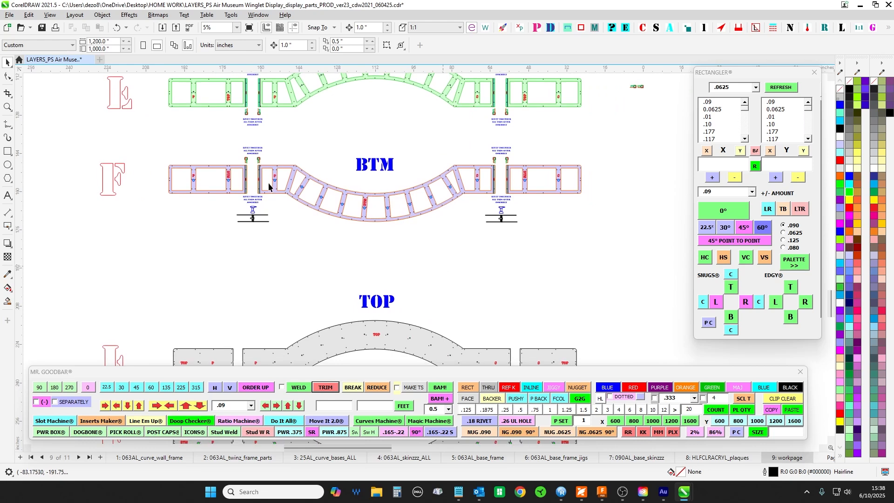
# - Select the parts within the BTM frame's port end section, check the grey TOP and BTM skins, and clear the selection
pyautogui.scroll(1, 233, 150)
pyautogui.moveTo(93, 150); pyautogui.dragTo(274, 269)
pyautogui.moveTo(461, 331); pyautogui.dragTo(133, 325)
pyautogui.scroll(-2, 434, 166)
pyautogui.moveTo(455, 285); pyautogui.dragTo(477, 153)
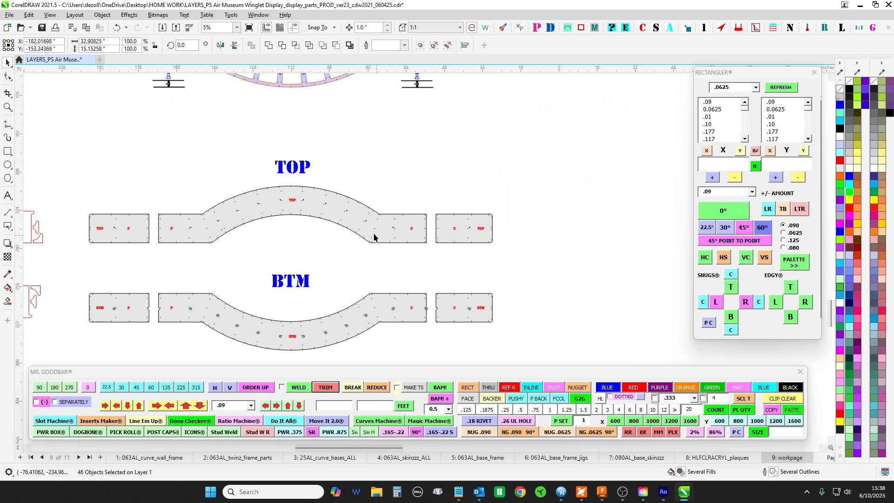
pyautogui.moveTo(218, 136); pyautogui.dragTo(228, 258)
pyautogui.click(278, 114)
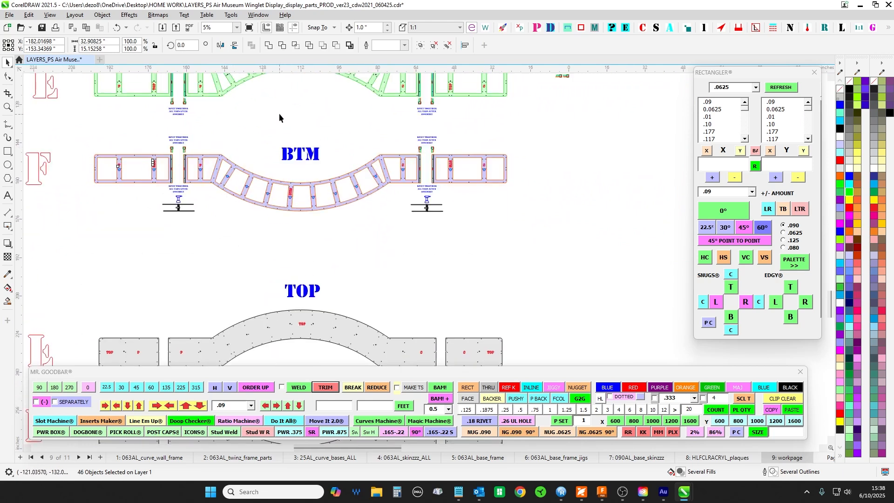
# - Inspect the TOP frame's port joint together with its rivet diagram and the note to rivet all tabs after assembly
pyautogui.moveTo(278, 118); pyautogui.dragTo(355, 215)
pyautogui.scroll(5, 241, 110)
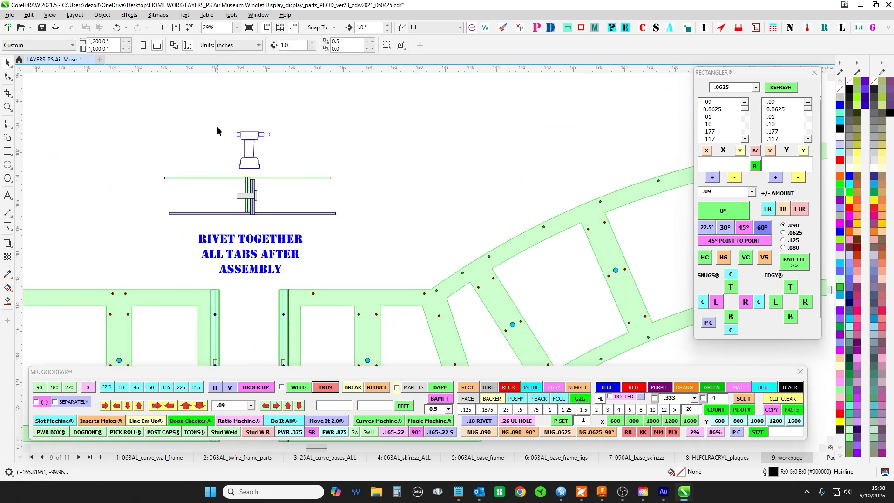
pyautogui.scroll(-2, 232, 193)
pyautogui.moveTo(298, 204); pyautogui.dragTo(338, 155)
pyautogui.scroll(2, 268, 208)
pyautogui.scroll(-2, 268, 212)
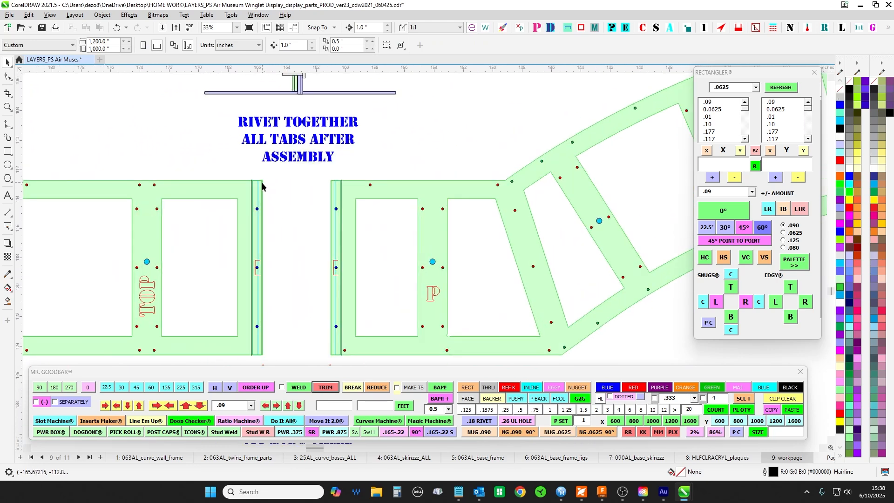
# - Select the upper pair of blue rivet holes across the TOP frame's port joint
pyautogui.scroll(3, 286, 197)
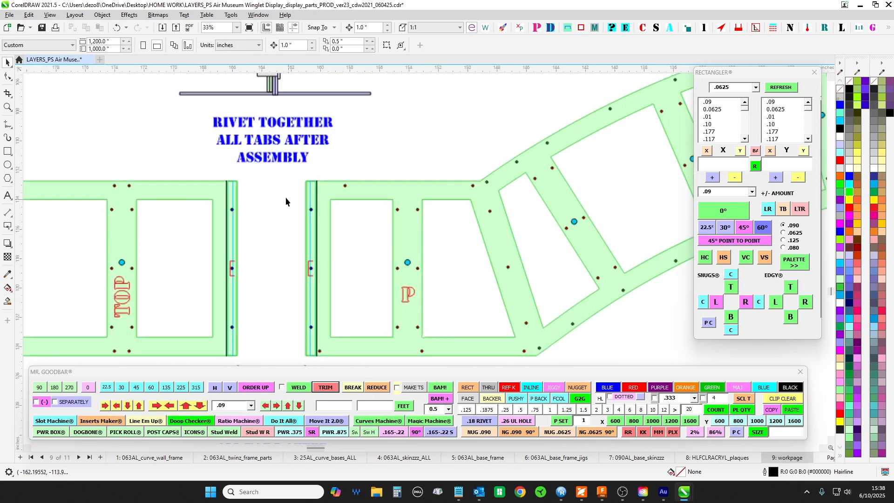
pyautogui.scroll(1, 209, 213)
pyautogui.moveTo(187, 198); pyautogui.dragTo(406, 250)
pyautogui.scroll(-1, 405, 250)
pyautogui.scroll(-2, 404, 254)
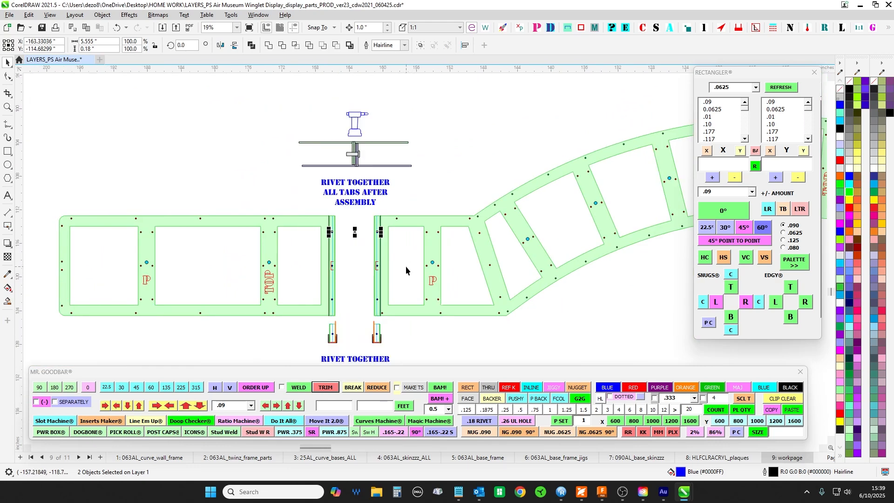
# - Return to the port base section and select its upper wall outline with the enclosed parts
pyautogui.scroll(-2, 217, 181)
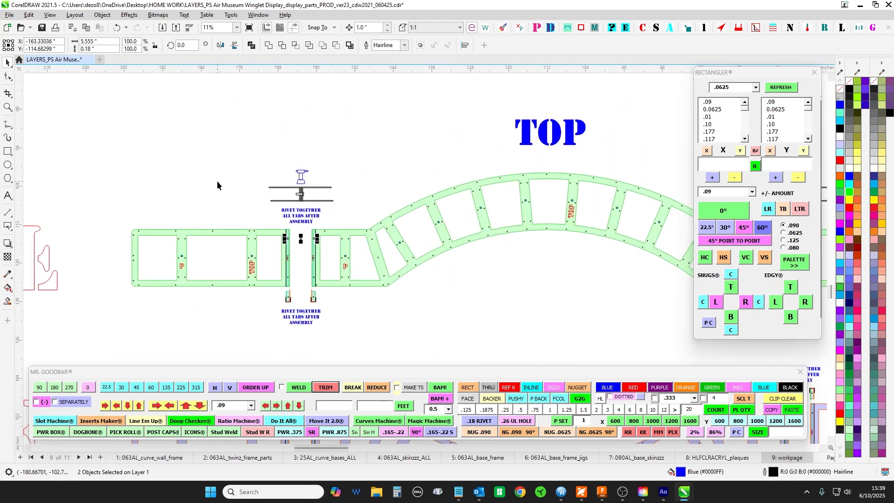
pyautogui.moveTo(242, 135)
pyautogui.mouseDown()
pyautogui.moveTo(265, 202)
pyautogui.moveTo(242, 259)
pyautogui.mouseUp()
pyautogui.scroll(-2, 244, 242)
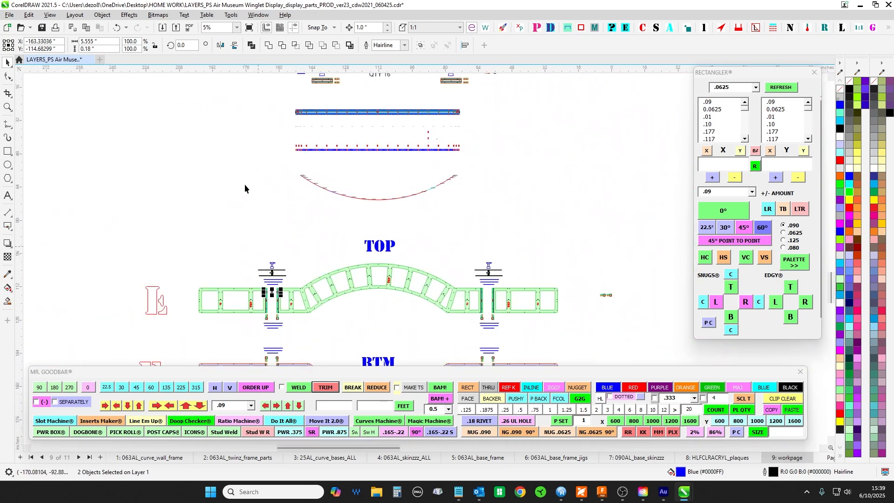
pyautogui.moveTo(245, 179); pyautogui.dragTo(247, 340)
pyautogui.scroll(2, 230, 164)
pyautogui.moveTo(151, 183); pyautogui.dragTo(438, 209)
pyautogui.moveTo(163, 122); pyautogui.dragTo(444, 148)
pyautogui.scroll(-1, 312, 94)
pyautogui.moveTo(312, 95); pyautogui.dragTo(296, 199)
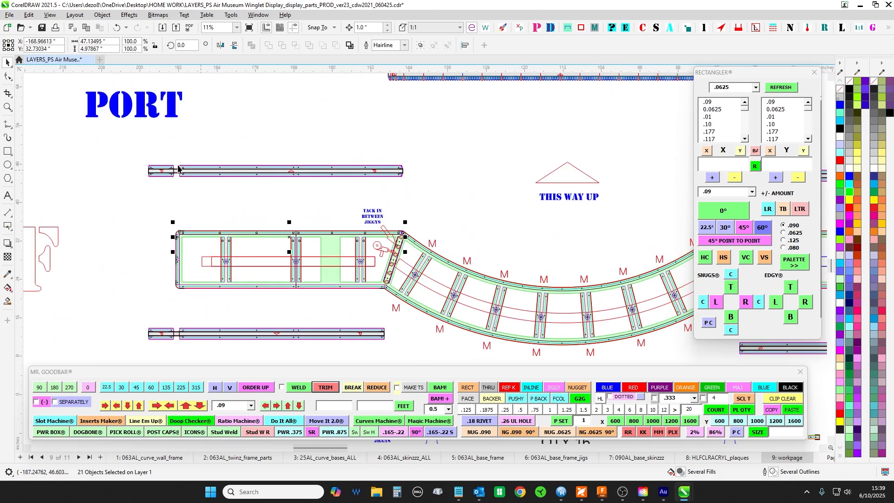
# - Relate the port base section to the TOP frame's port joint, and select the grey rivet in its assembly diagram
pyautogui.moveTo(325, 235); pyautogui.dragTo(364, 140)
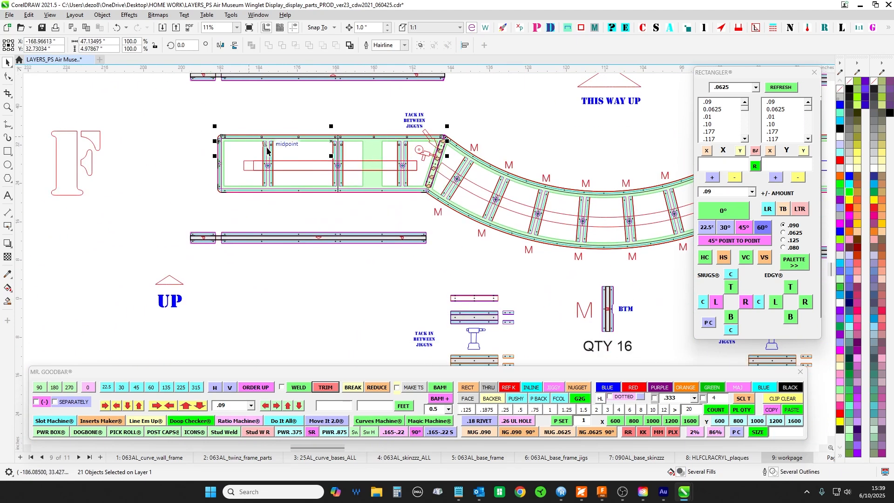
pyautogui.scroll(-2, 269, 143)
pyautogui.moveTo(285, 261); pyautogui.dragTo(325, 60)
pyautogui.moveTo(345, 240); pyautogui.dragTo(359, 128)
pyautogui.scroll(2, 360, 169)
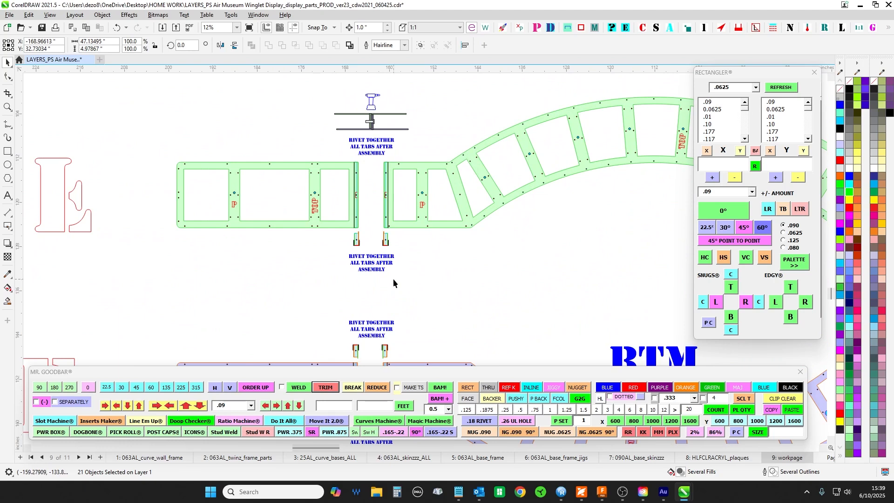
pyautogui.moveTo(393, 279); pyautogui.dragTo(324, 323)
pyautogui.scroll(1, 376, 166)
pyautogui.scroll(-1, 345, 244)
pyautogui.scroll(3, 325, 158)
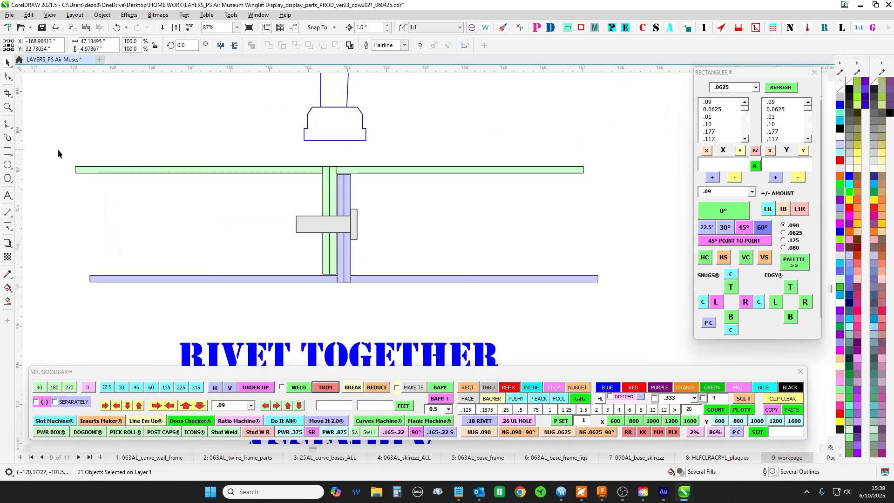
pyautogui.moveTo(58, 149)
pyautogui.mouseDown()
pyautogui.moveTo(603, 310)
pyautogui.moveTo(618, 279)
pyautogui.mouseUp()
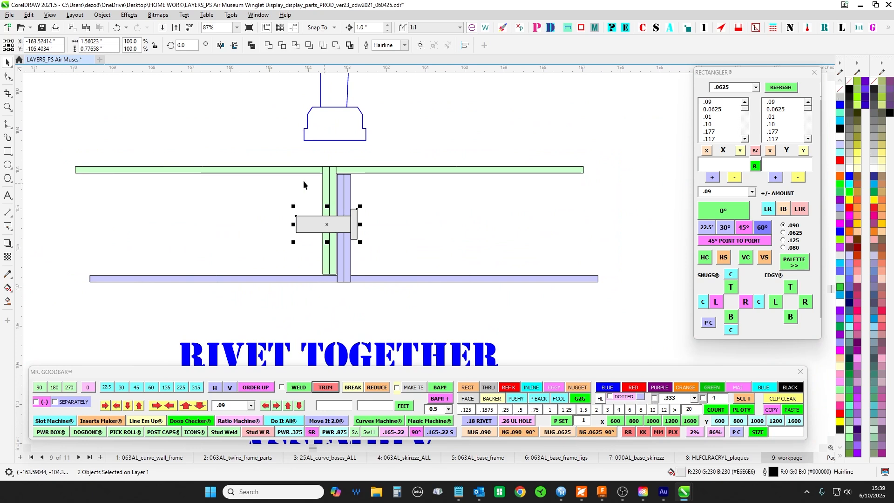
# - Select the grouped green and purple flanges in the rivet diagram, clear the selection, and inspect how the flanges meet
pyautogui.click(382, 171)
pyautogui.click(382, 170)
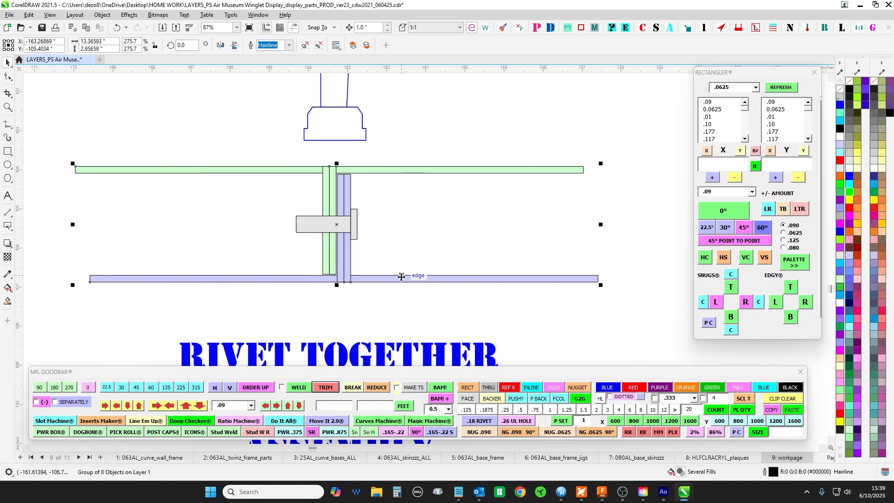
pyautogui.click(447, 208)
pyautogui.scroll(3, 344, 178)
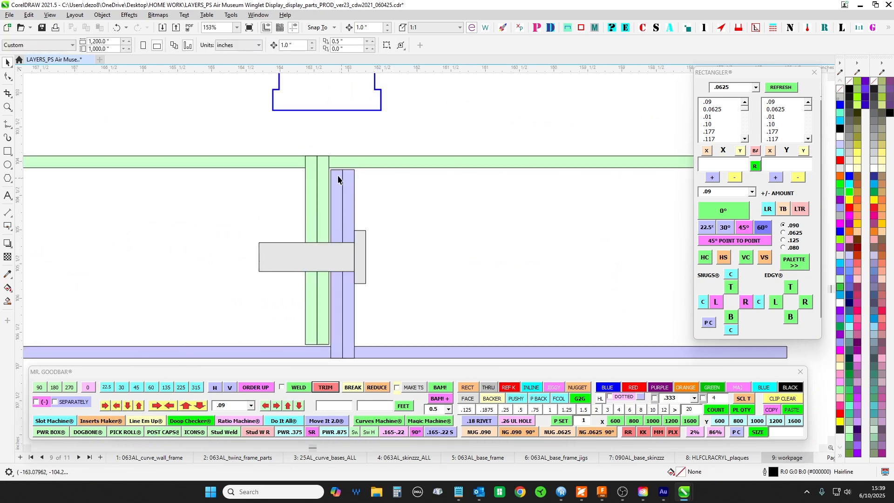
pyautogui.scroll(-4, 323, 264)
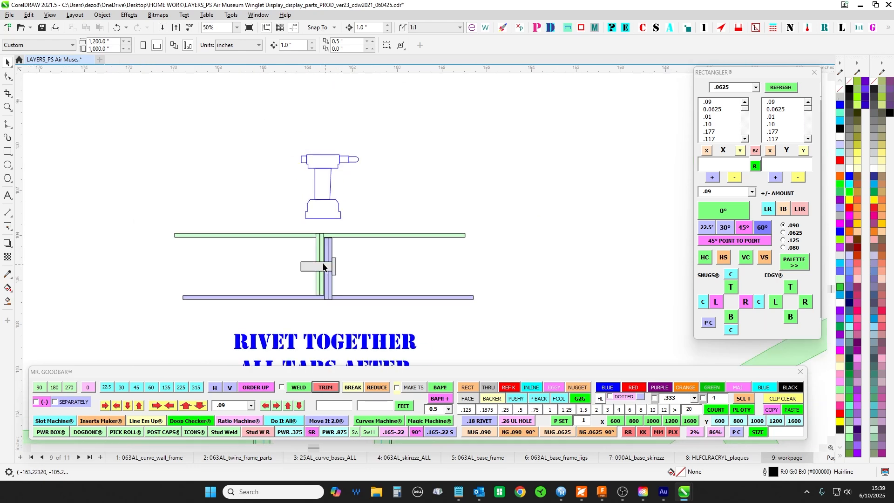
# - Match the diagram's grey rivet to the upper blue holes across the TOP frame's port joint by selecting each in turn
pyautogui.moveTo(360, 281); pyautogui.dragTo(360, 282)
pyautogui.scroll(-2, 363, 261)
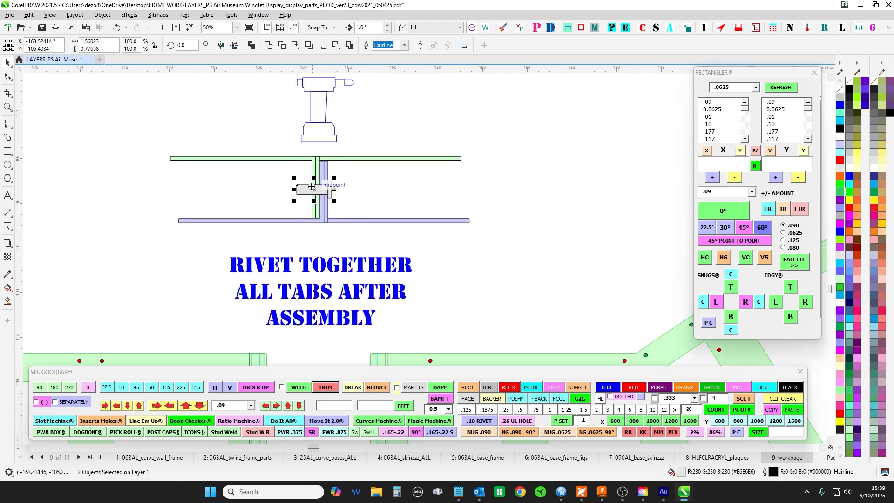
pyautogui.scroll(-1, 383, 228)
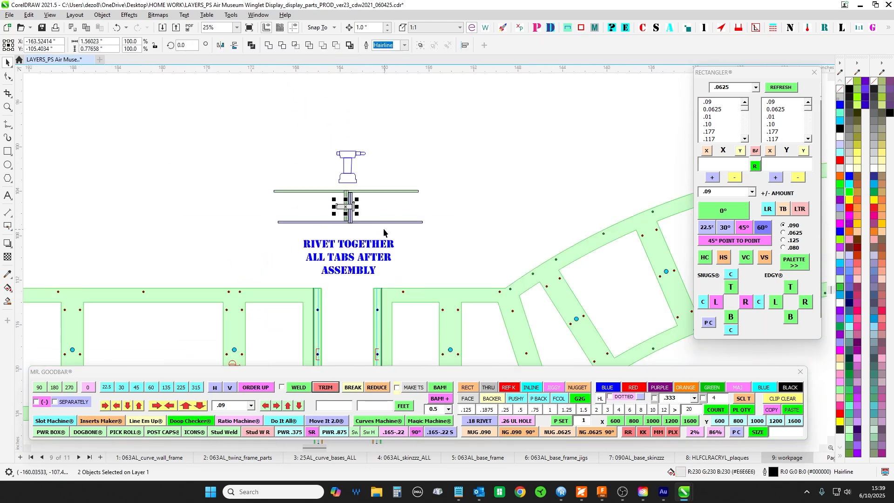
pyautogui.scroll(-3, 383, 195)
pyautogui.moveTo(278, 166); pyautogui.dragTo(425, 196)
# - Select the upper pair of blue rivet holes across the BTM frame's port joint
pyautogui.scroll(-3, 425, 195)
pyautogui.moveTo(461, 329); pyautogui.dragTo(411, 192)
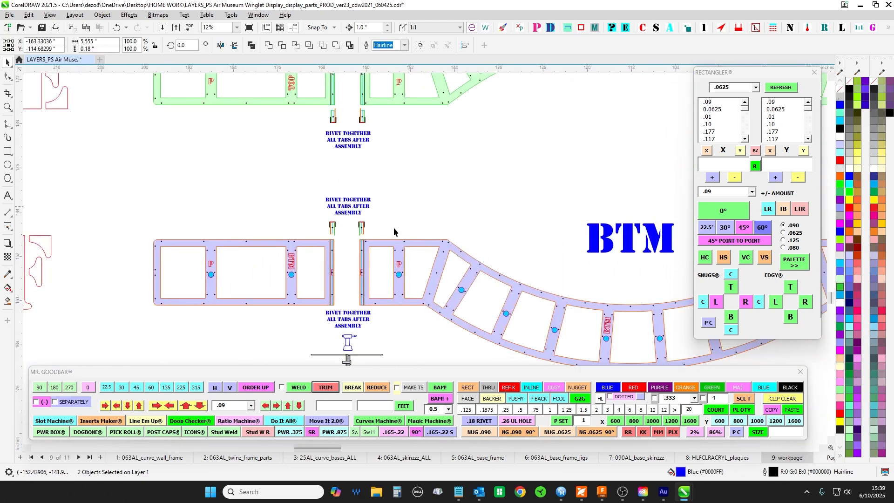
pyautogui.scroll(4, 341, 256)
pyautogui.moveTo(256, 228); pyautogui.dragTo(472, 273)
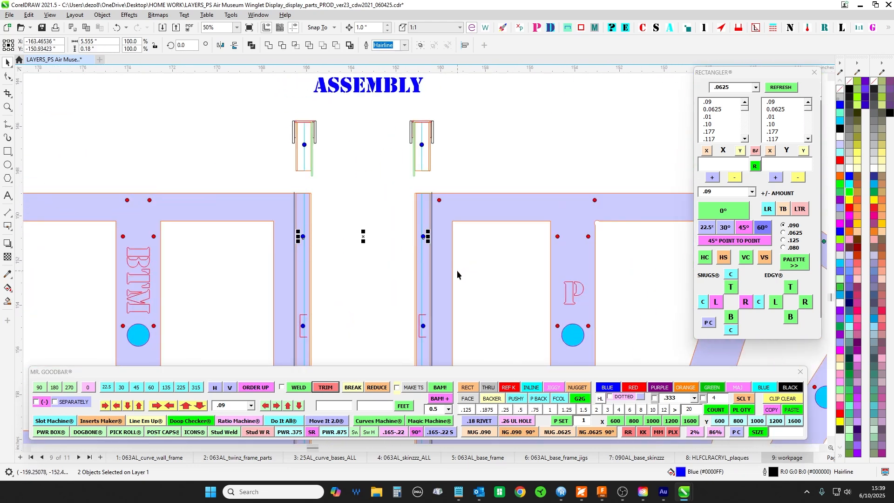
pyautogui.scroll(-3, 454, 270)
# - Compare the BTM frame with the base section drawings above, and return to the TOP and BTM frames marked E and F
pyautogui.moveTo(596, 228); pyautogui.dragTo(414, 135)
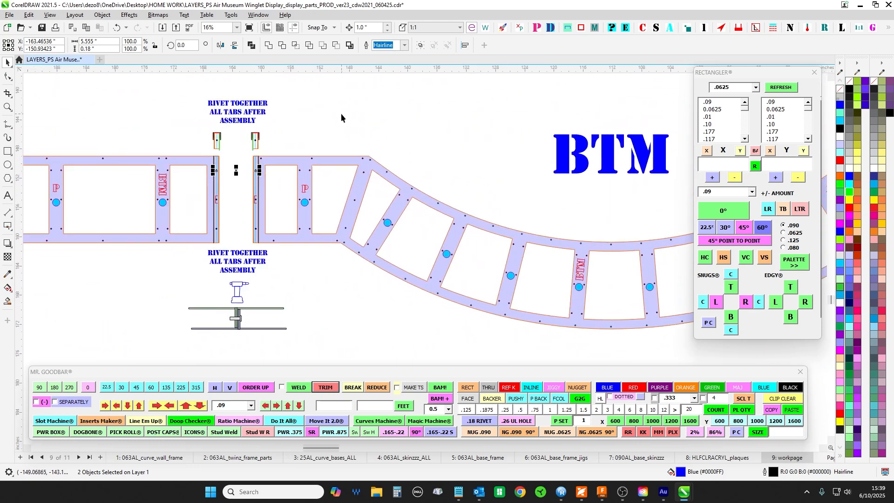
pyautogui.scroll(1, 281, 198)
pyautogui.moveTo(278, 97); pyautogui.dragTo(334, 264)
pyautogui.scroll(-2, 290, 185)
pyautogui.moveTo(335, 215); pyautogui.dragTo(352, 410)
pyautogui.moveTo(358, 136); pyautogui.dragTo(342, 352)
pyautogui.scroll(-1, 323, 187)
pyautogui.moveTo(320, 172); pyautogui.dragTo(252, 302)
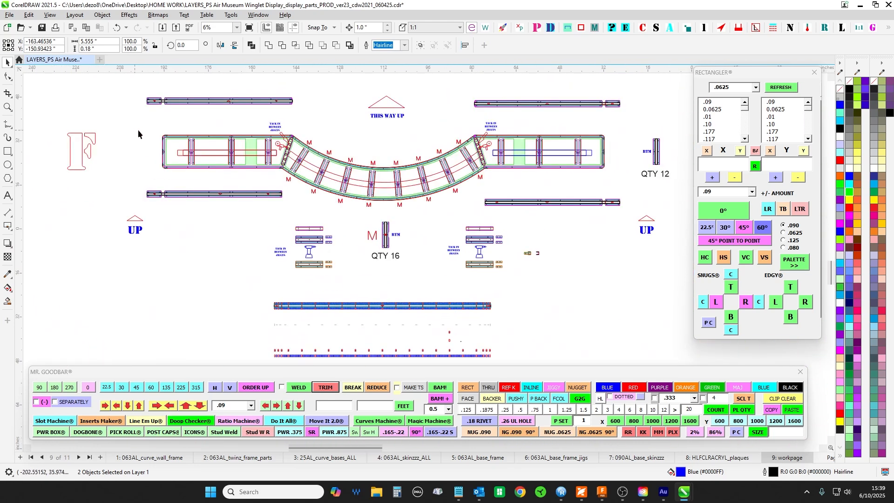
pyautogui.scroll(-1, 313, 154)
pyautogui.moveTo(322, 317); pyautogui.dragTo(393, 101)
pyautogui.scroll(2, 389, 210)
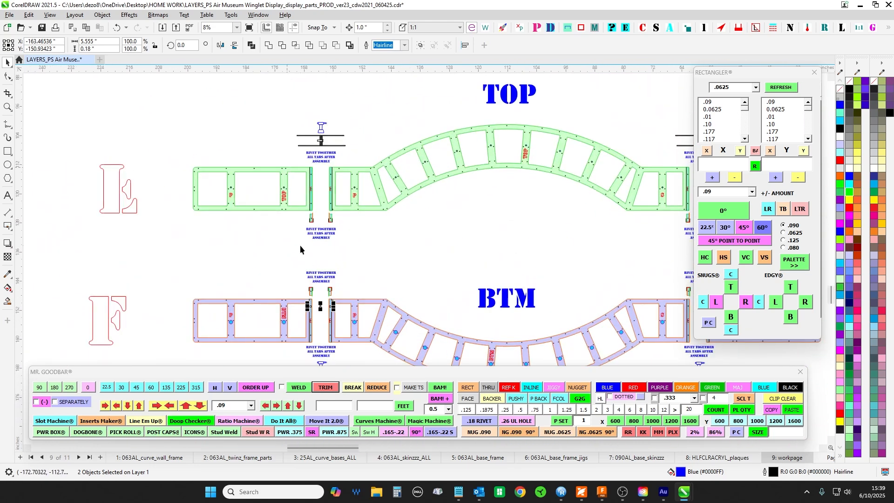
# - Select the grey assembly above the rivet gun in the TACK IN BETWEEN JIGGYS detail, and select the strips above it
pyautogui.scroll(-1, 399, 254)
pyautogui.moveTo(400, 256); pyautogui.dragTo(328, 229)
pyautogui.scroll(-1, 345, 186)
pyautogui.moveTo(313, 120); pyautogui.dragTo(328, 282)
pyautogui.moveTo(278, 154); pyautogui.dragTo(268, 283)
pyautogui.scroll(3, 355, 189)
pyautogui.scroll(3, 357, 192)
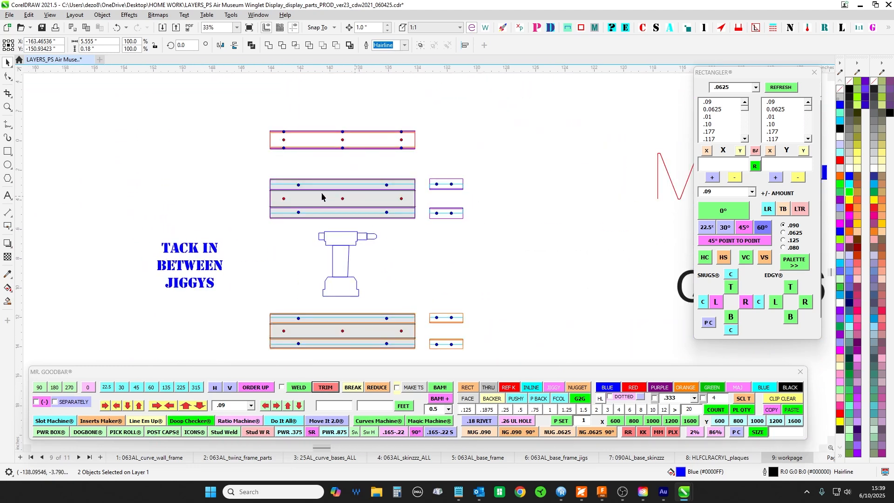
pyautogui.moveTo(436, 247); pyautogui.dragTo(435, 245)
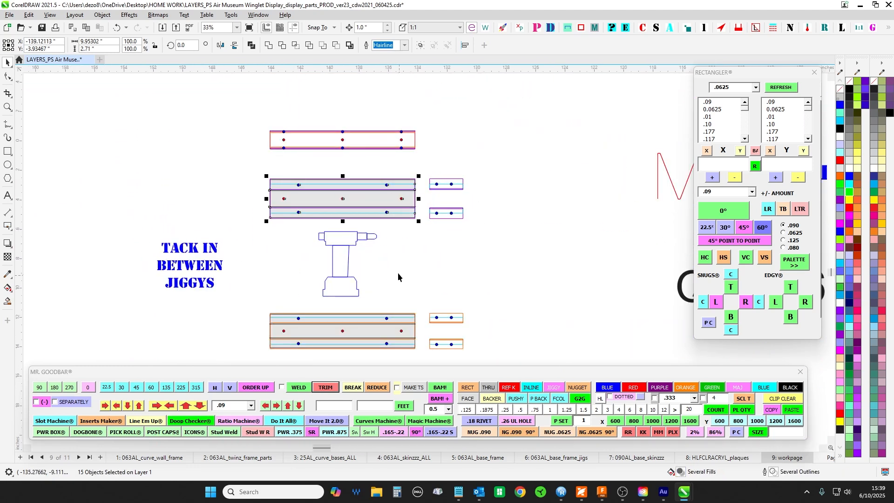
pyautogui.moveTo(240, 108); pyautogui.dragTo(507, 191)
# - Examine the tack positions along the angled joint between the port section and the curved base frame
pyautogui.scroll(-1, 467, 122)
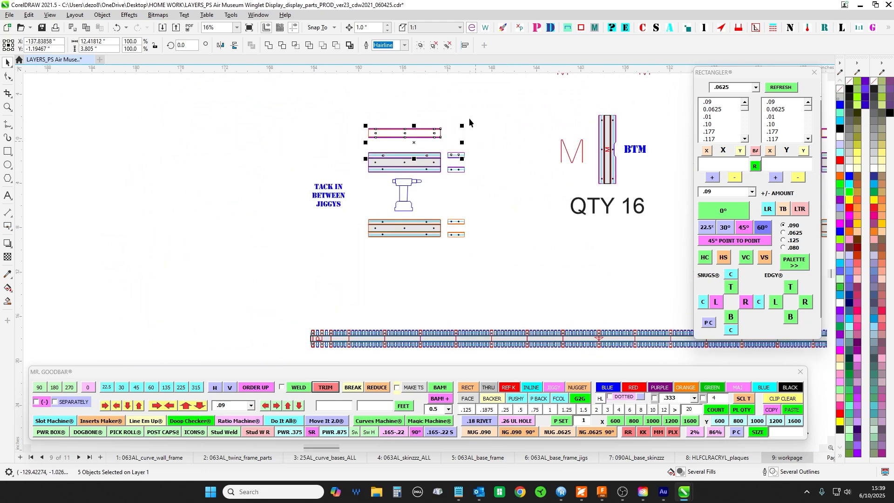
pyautogui.moveTo(469, 118); pyautogui.dragTo(466, 296)
pyautogui.scroll(1, 356, 88)
pyautogui.moveTo(356, 88); pyautogui.dragTo(404, 180)
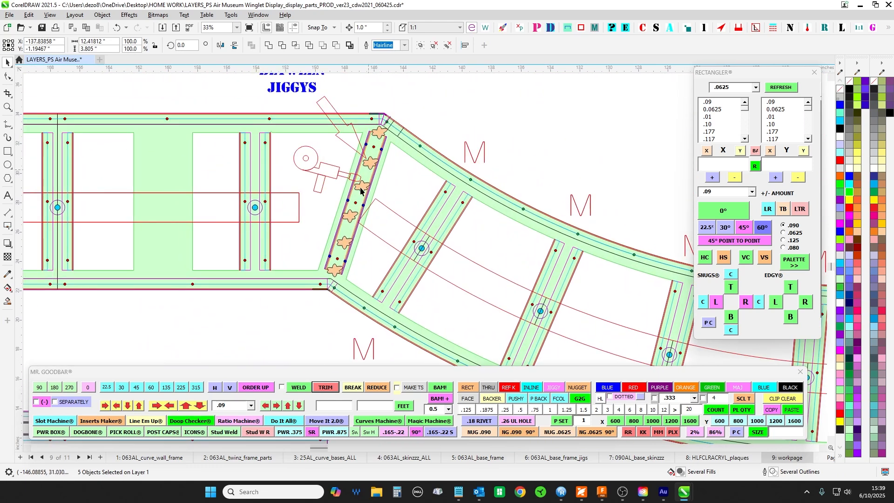
pyautogui.scroll(-1, 361, 195)
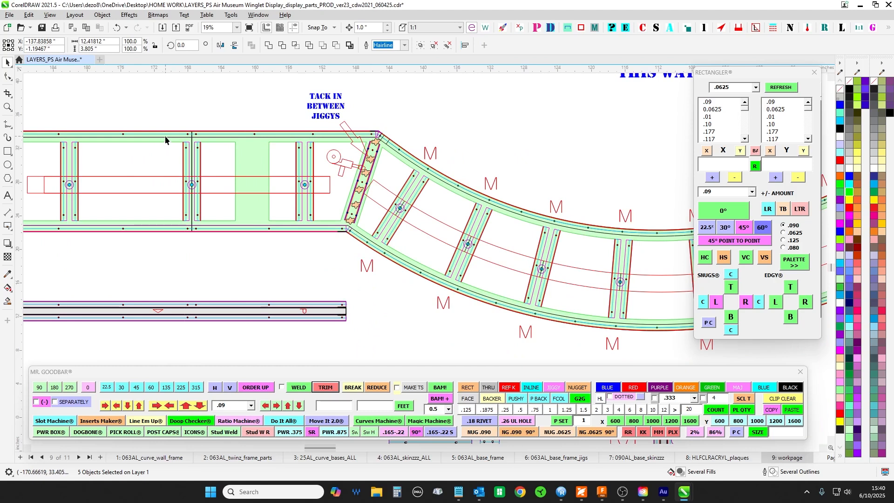
# - Review the port base section out to its rounded end, clear the selection, and select its outermost rib pair
pyautogui.moveTo(167, 157); pyautogui.dragTo(272, 172)
pyautogui.scroll(1, 272, 172)
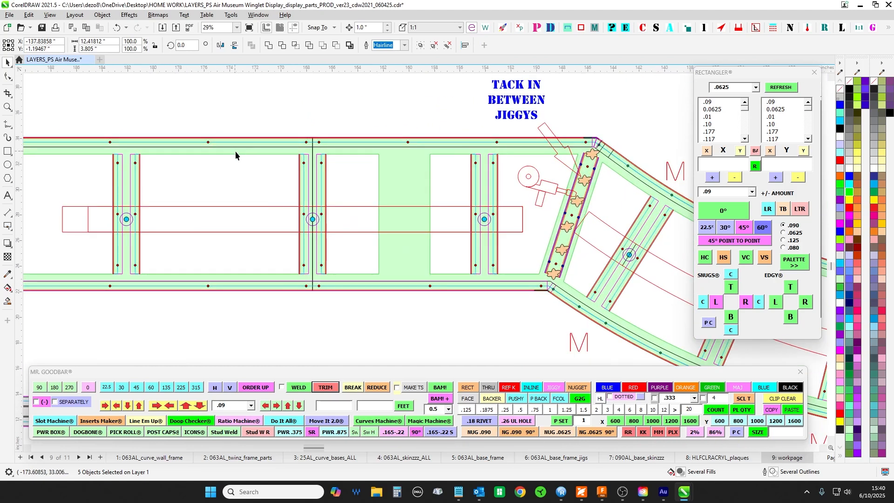
pyautogui.moveTo(237, 195); pyautogui.dragTo(337, 203)
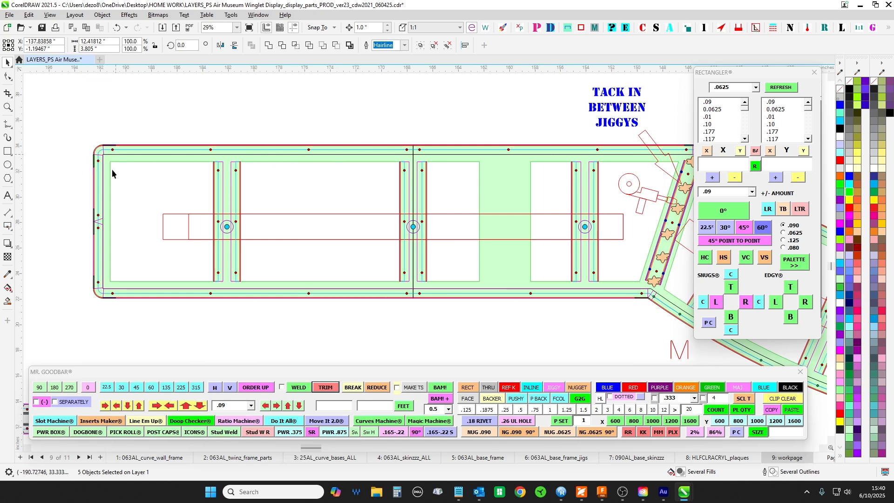
pyautogui.click(259, 190)
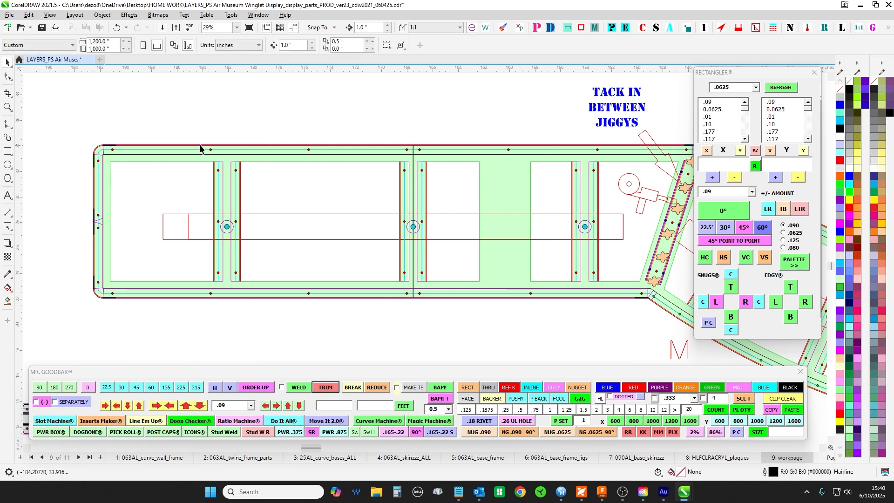
pyautogui.moveTo(299, 346); pyautogui.dragTo(299, 346)
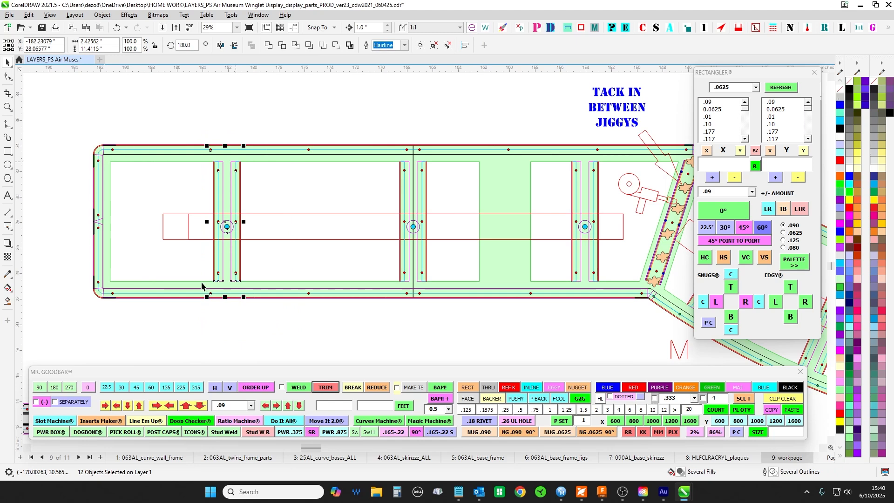
# - Clear the rib selection and inspect the tack marks and rivet holes where the port section meets the curved frame
pyautogui.moveTo(355, 175); pyautogui.dragTo(140, 160)
pyautogui.scroll(1, 500, 168)
pyautogui.click(493, 174)
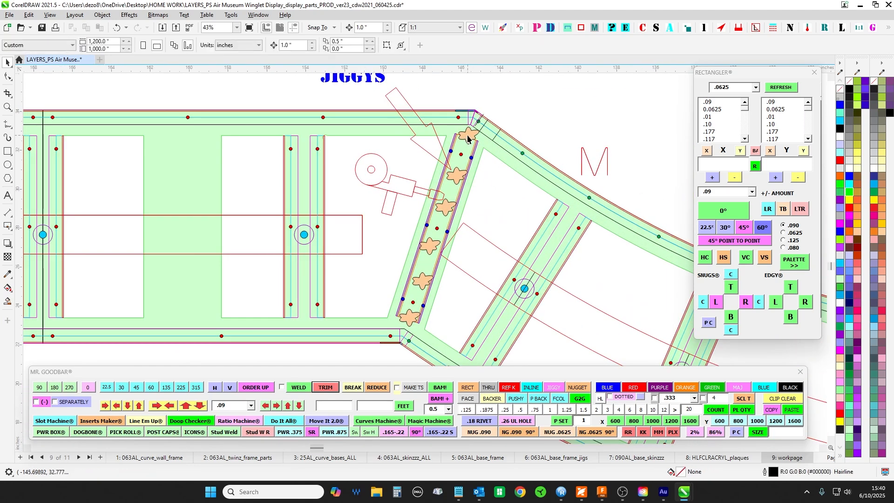
pyautogui.moveTo(514, 187); pyautogui.dragTo(453, 169)
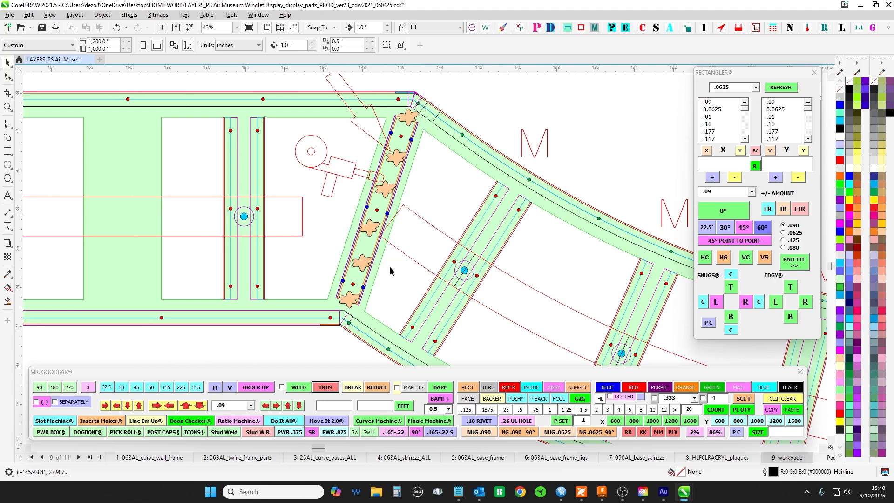
pyautogui.scroll(-3, 387, 188)
pyautogui.scroll(3, 389, 122)
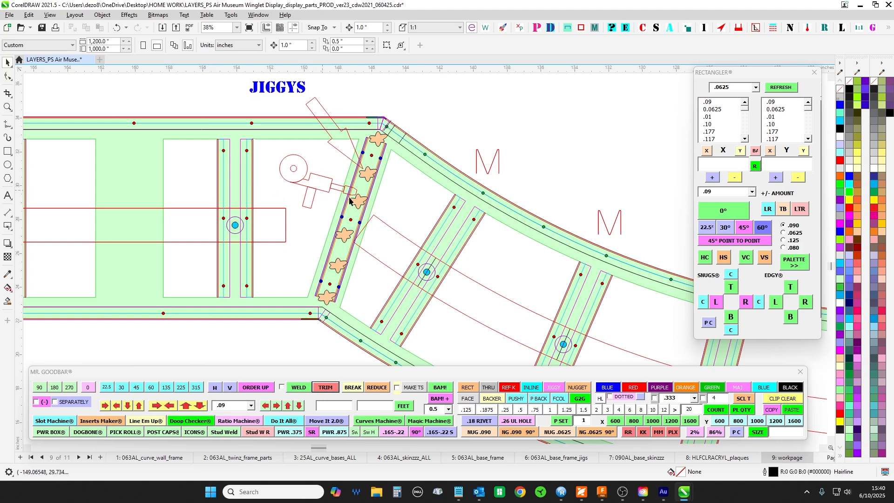
pyautogui.scroll(2, 419, 108)
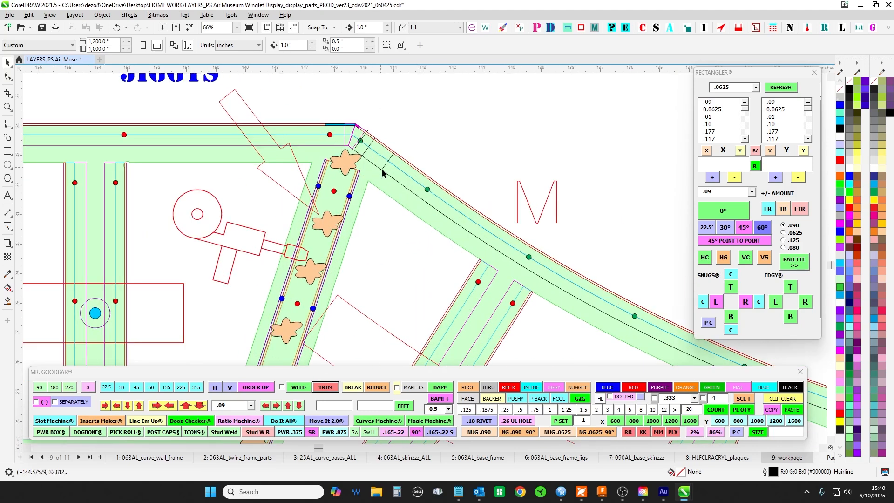
pyautogui.scroll(-2, 422, 144)
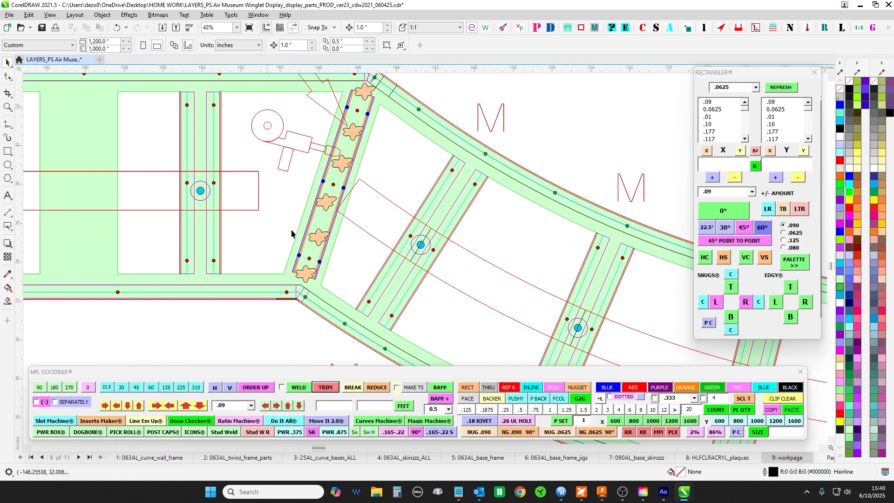
# - Follow the curved base frame across to the starboard section, and inspect its ribs and the S-marked wall strip below
pyautogui.scroll(-4, 292, 200)
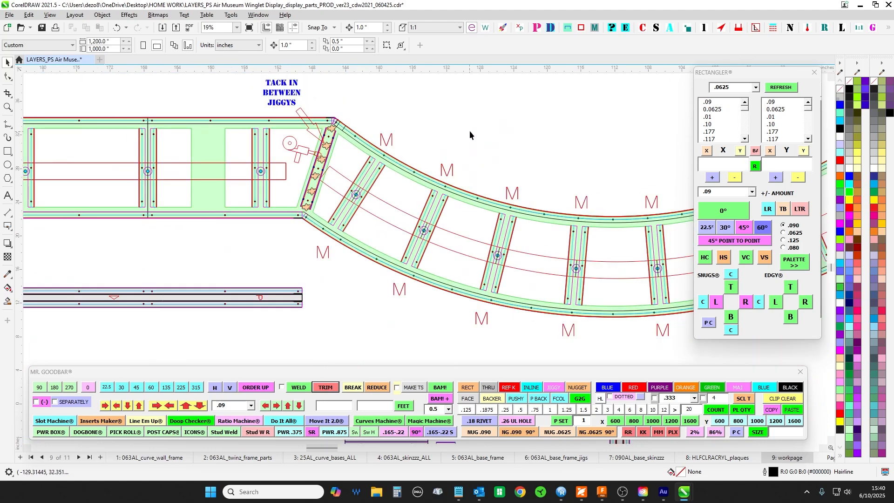
pyautogui.moveTo(422, 166); pyautogui.dragTo(289, 158)
pyautogui.scroll(-1, 282, 141)
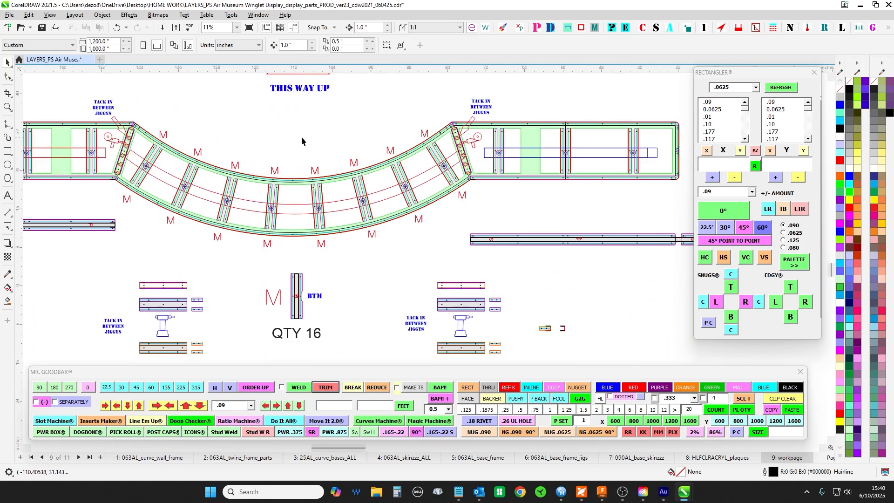
pyautogui.scroll(3, 327, 156)
pyautogui.scroll(-2, 336, 250)
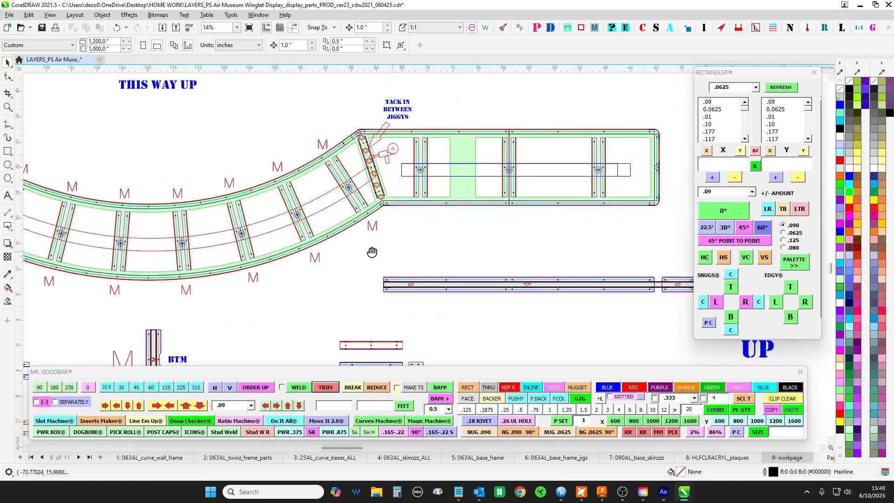
pyautogui.scroll(2, 569, 175)
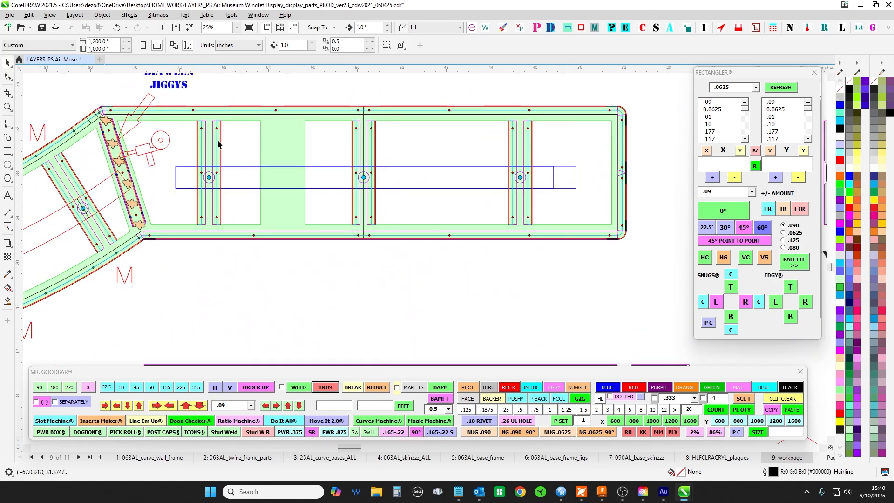
pyautogui.scroll(-2, 303, 244)
pyautogui.scroll(3, 400, 224)
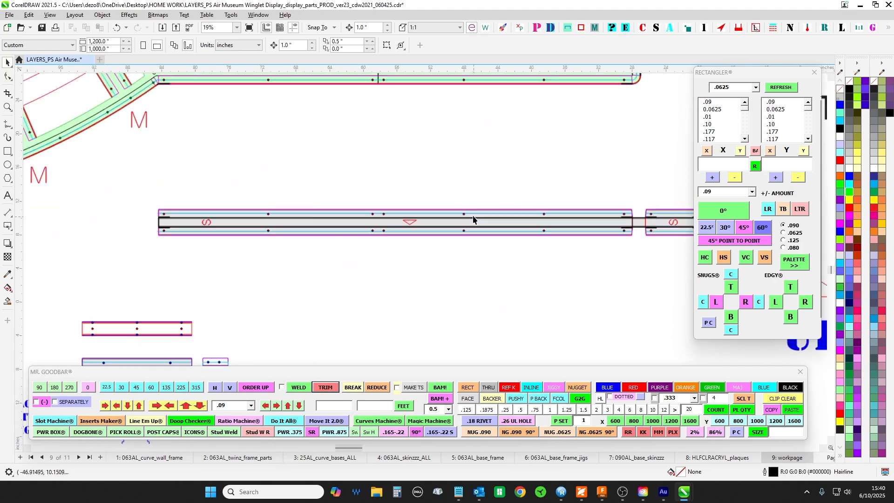
# - Select the red direction arrow on the lower starboard wall strip and compare it with the large UP arrow
pyautogui.click(409, 222)
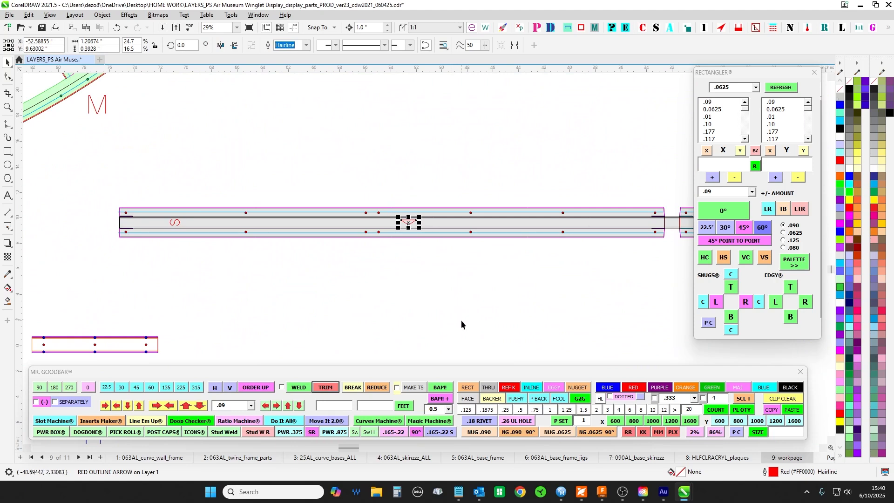
pyautogui.scroll(-1, 487, 166)
pyautogui.scroll(-3, 531, 172)
pyautogui.scroll(5, 473, 213)
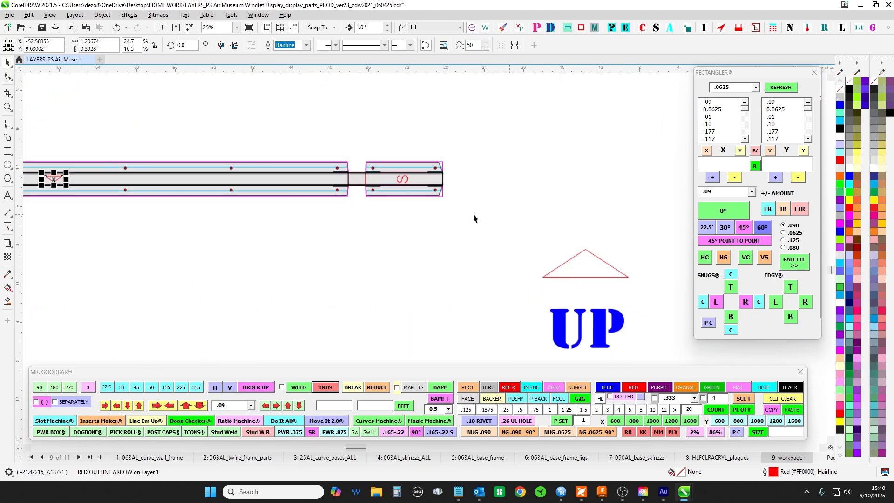
pyautogui.scroll(-5, 382, 168)
pyautogui.scroll(3, 473, 336)
pyautogui.scroll(1, 444, 123)
# - Compare the upper starboard wall strip with the section frame and the BTM rib drawing marked QTY 12
pyautogui.moveTo(444, 122); pyautogui.dragTo(504, 225)
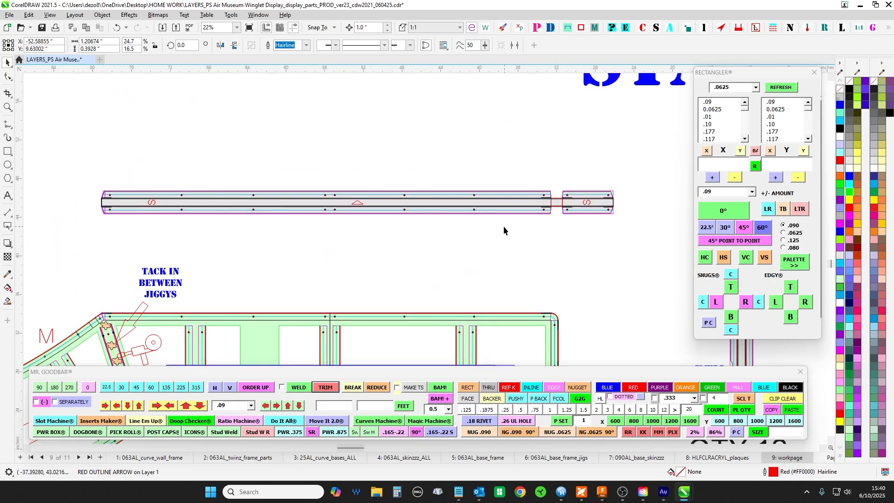
pyautogui.scroll(-5, 637, 263)
pyautogui.scroll(1, 633, 267)
pyautogui.moveTo(632, 267); pyautogui.dragTo(510, 120)
pyautogui.scroll(1, 554, 194)
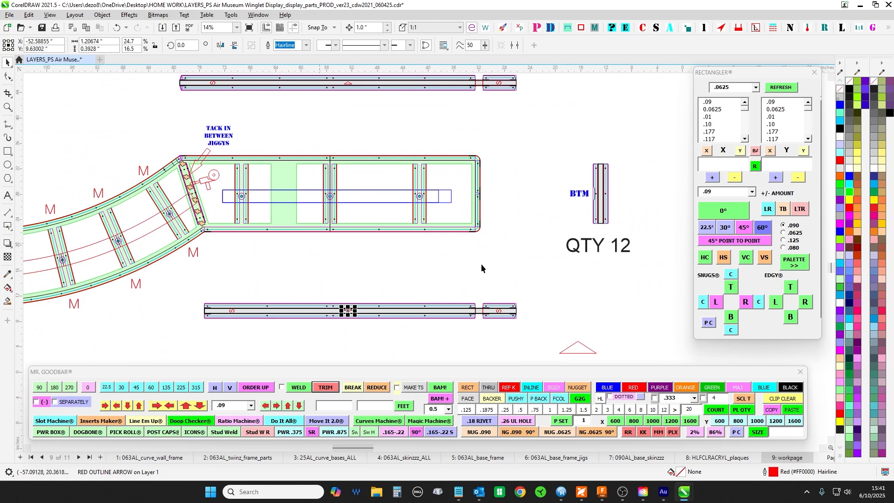
# - Check the starboard base section against its wall strips, clear the arrow selection, and return to the full base layout
pyautogui.moveTo(529, 254); pyautogui.dragTo(197, 208)
pyautogui.moveTo(180, 148); pyautogui.dragTo(489, 187)
pyautogui.scroll(-2, 562, 264)
pyautogui.click(558, 270)
pyautogui.moveTo(501, 309); pyautogui.dragTo(567, 244)
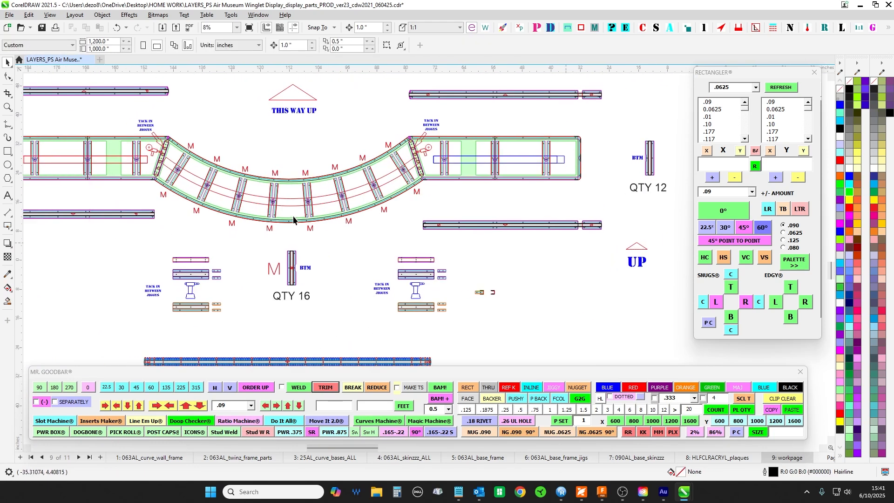
# - Inspect the TOP skin's starboard joint, comparing the notched edges and rivet holes of the two S-marked pieces
pyautogui.scroll(-2, 528, 245)
pyautogui.scroll(-6, 449, 175)
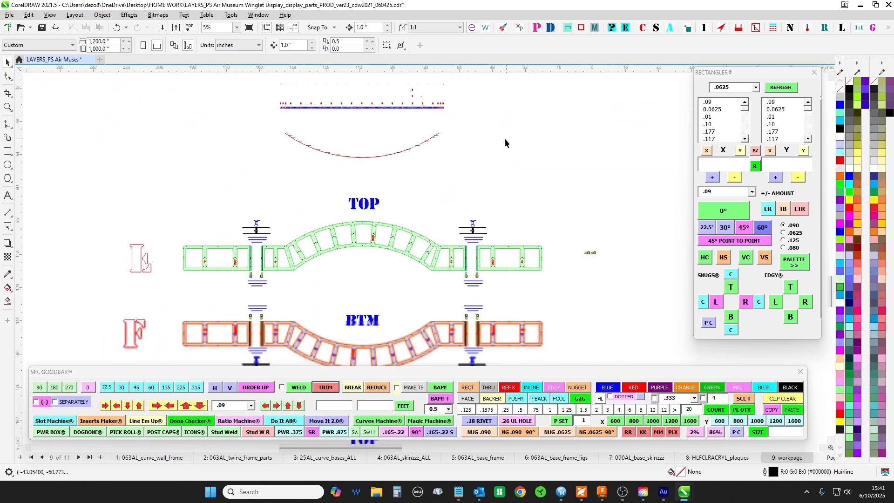
pyautogui.scroll(1, 368, 173)
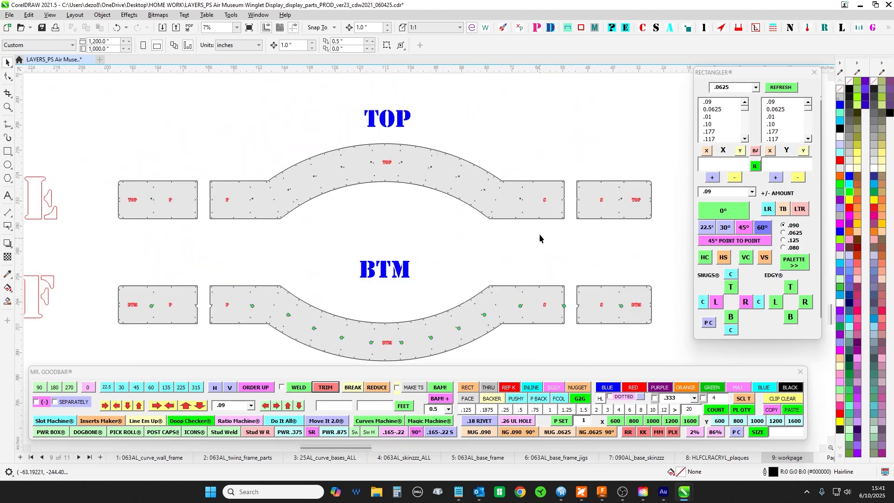
pyautogui.scroll(3, 540, 234)
pyautogui.scroll(2, 370, 213)
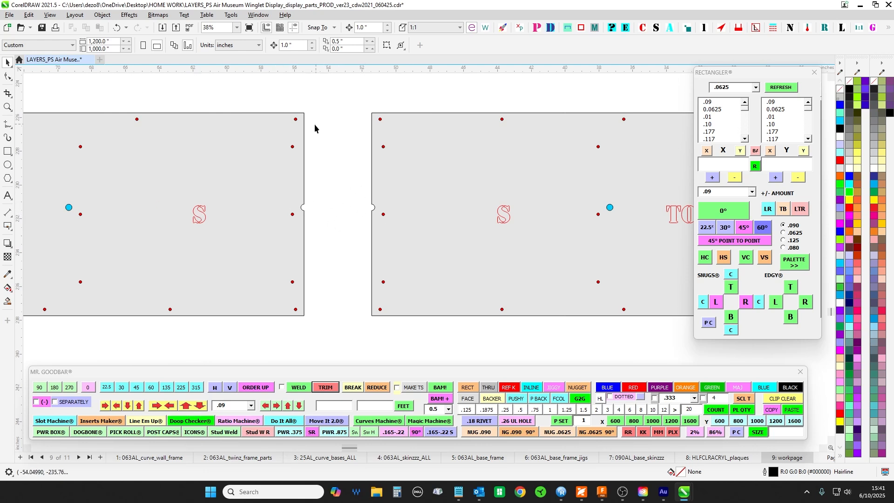
# - Inspect the BTM skin's curved section and starboard joint, and select the grey TOP and BTM skins marked E and F
pyautogui.scroll(-3, 331, 207)
pyautogui.moveTo(347, 361); pyautogui.dragTo(398, 140)
pyautogui.scroll(2, 365, 219)
pyautogui.scroll(-3, 502, 198)
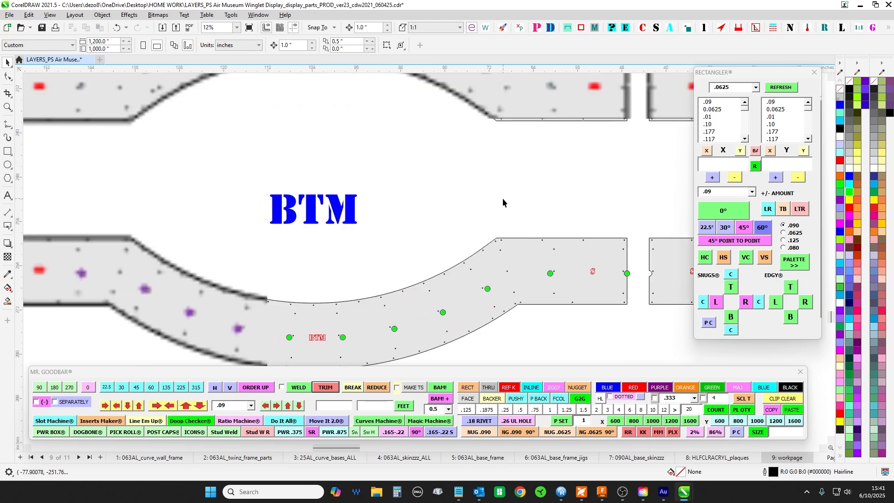
pyautogui.scroll(-3, 512, 186)
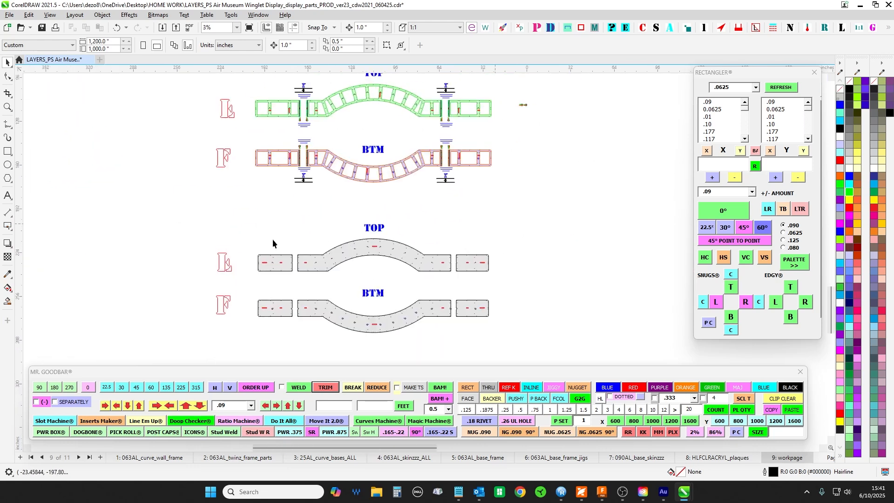
pyautogui.moveTo(579, 367); pyautogui.dragTo(480, 289)
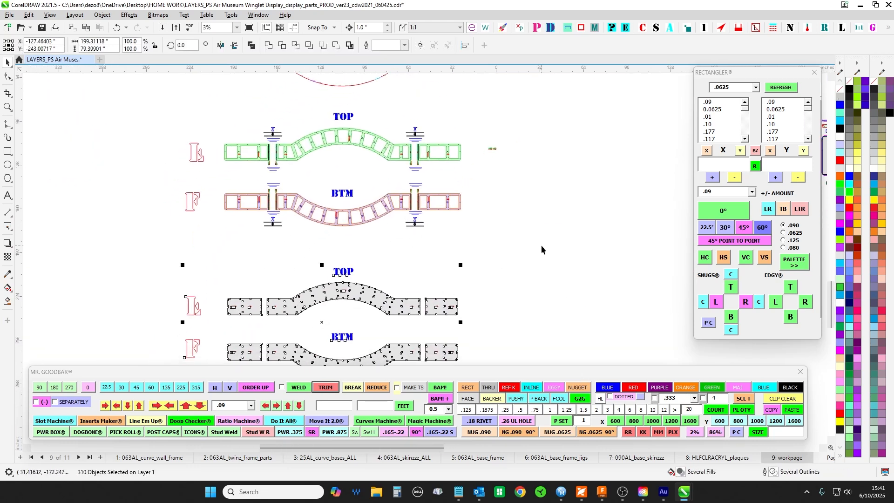
# - Survey the workpage from the port and starboard assemblies to the curved wall's L/R, BACK and FRONT drawings
pyautogui.scroll(-3, 541, 223)
pyautogui.moveTo(545, 217); pyautogui.dragTo(541, 345)
pyautogui.scroll(1, 546, 212)
pyautogui.moveTo(500, 190); pyautogui.dragTo(429, 377)
pyautogui.scroll(-2, 480, 201)
pyautogui.moveTo(625, 222); pyautogui.dragTo(365, 222)
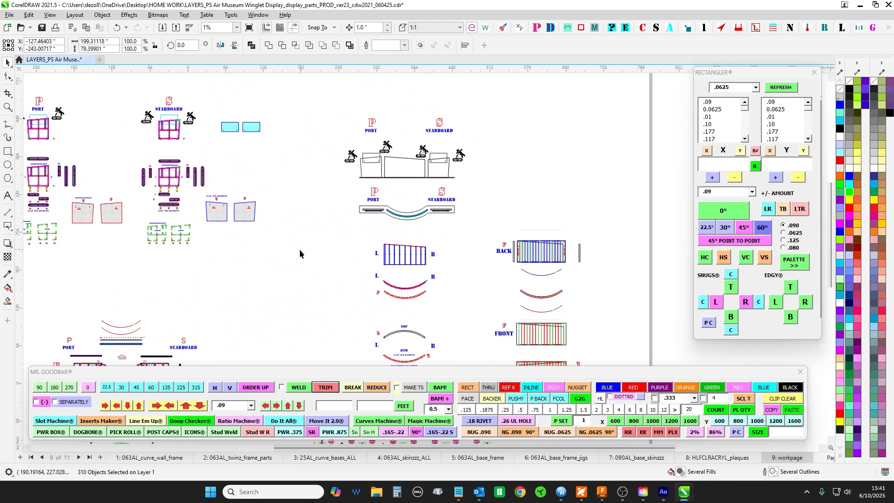
pyautogui.scroll(1, 475, 259)
pyautogui.moveTo(474, 285); pyautogui.dragTo(489, 169)
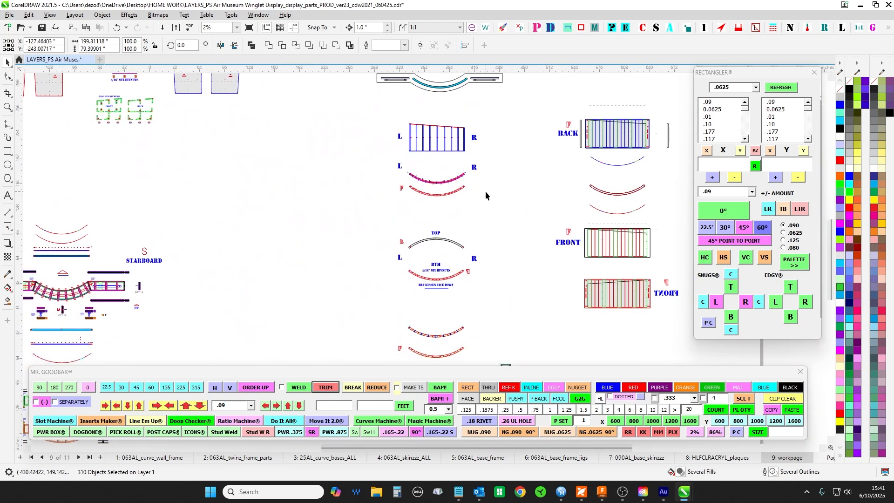
pyautogui.moveTo(539, 276); pyautogui.dragTo(516, 151)
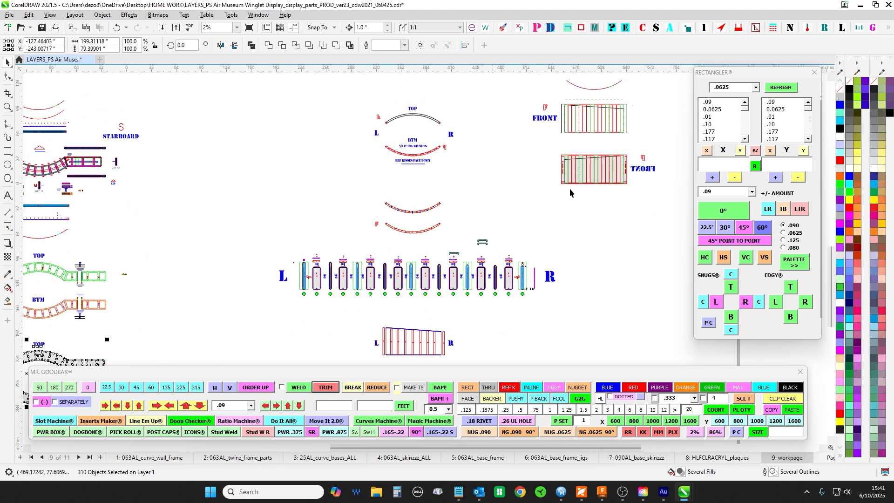
# - Select the curved wall's sloped-top stud frame between the L and R labels
pyautogui.scroll(1, 475, 189)
pyautogui.moveTo(481, 222)
pyautogui.mouseDown()
pyautogui.moveTo(487, 135)
pyautogui.moveTo(504, 262)
pyautogui.mouseUp()
pyautogui.moveTo(482, 138); pyautogui.dragTo(468, 293)
pyautogui.moveTo(472, 202); pyautogui.dragTo(491, 303)
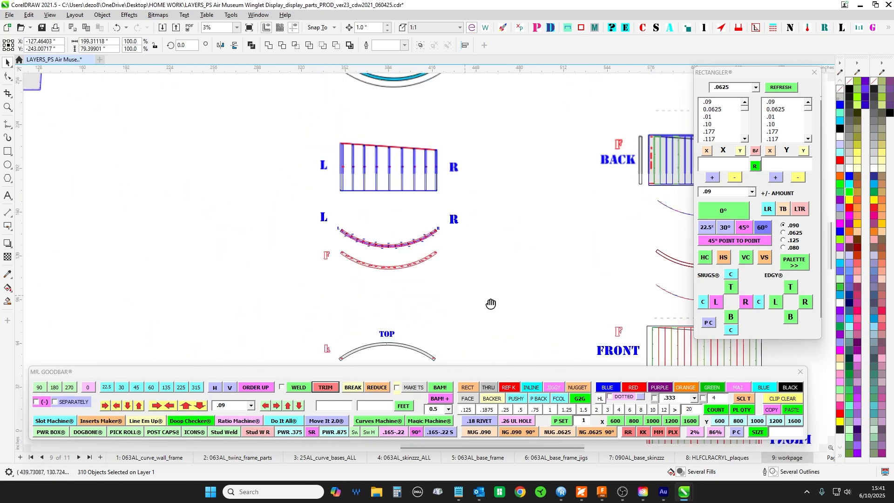
pyautogui.scroll(1, 355, 152)
pyautogui.scroll(1, 351, 158)
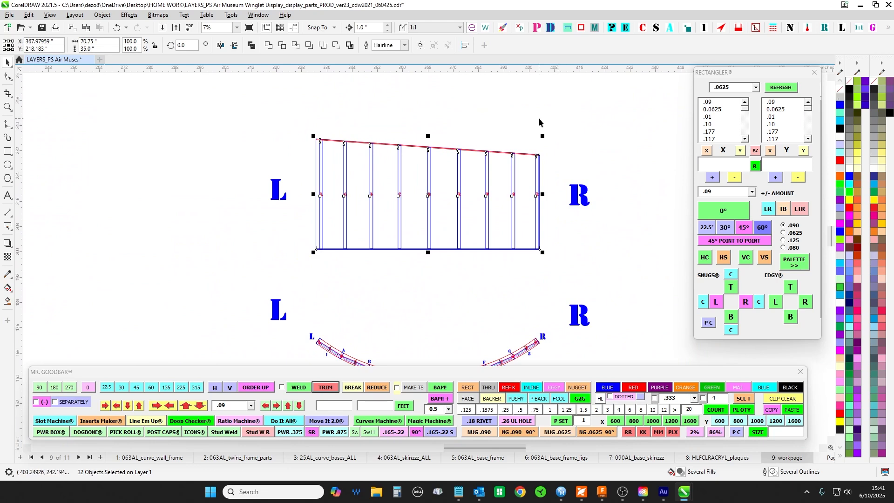
# - Inspect the selected stud frame's sloped top edge from its L corner to its R corner
pyautogui.scroll(1, 538, 122)
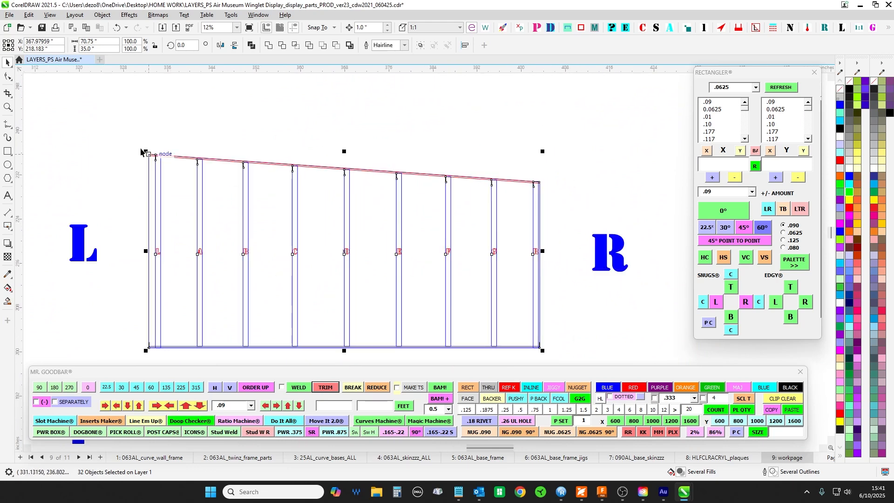
pyautogui.scroll(-1, 536, 201)
pyautogui.scroll(-2, 541, 183)
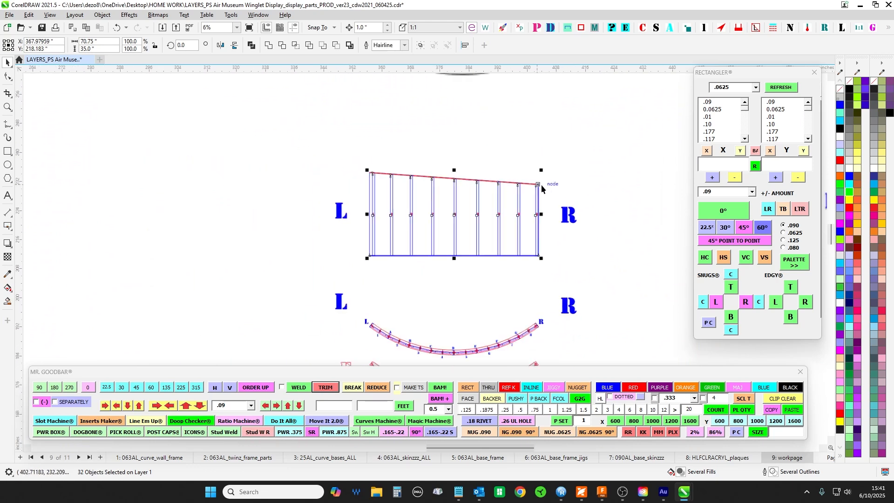
# - Survey the curved wall drawings from the stud frame through the BTM curves to the numbered flat parts row, and return to the frame
pyautogui.moveTo(605, 216); pyautogui.dragTo(502, 196)
pyautogui.moveTo(502, 256); pyautogui.dragTo(542, 123)
pyautogui.scroll(1, 578, 332)
pyautogui.moveTo(577, 332); pyautogui.dragTo(606, 138)
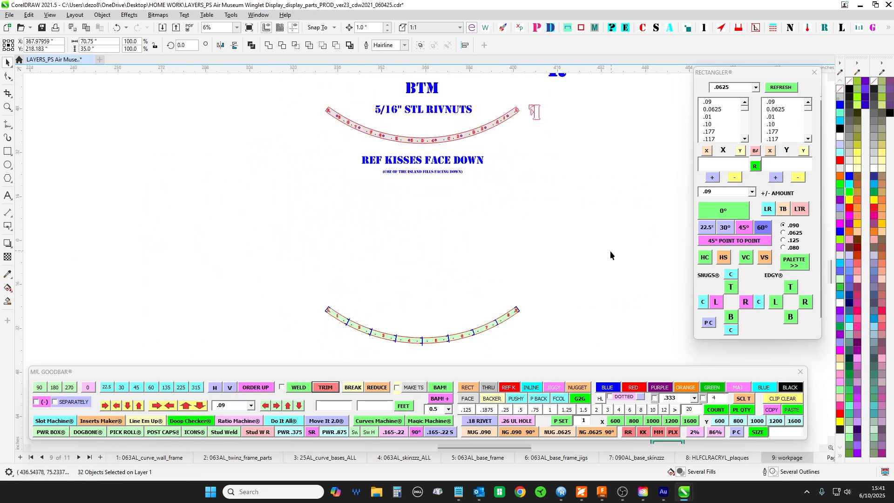
pyautogui.moveTo(610, 326); pyautogui.dragTo(608, 121)
pyautogui.moveTo(539, 303); pyautogui.dragTo(502, 180)
pyautogui.scroll(1, 599, 139)
pyautogui.moveTo(576, 151); pyautogui.dragTo(384, 124)
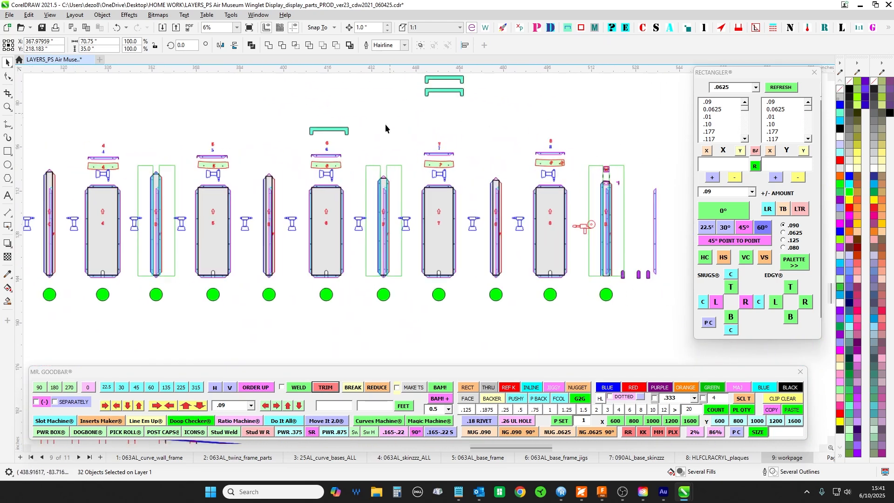
pyautogui.scroll(-2, 509, 274)
pyautogui.moveTo(469, 155); pyautogui.dragTo(577, 296)
pyautogui.moveTo(385, 144); pyautogui.dragTo(381, 288)
pyautogui.moveTo(383, 89); pyautogui.dragTo(369, 315)
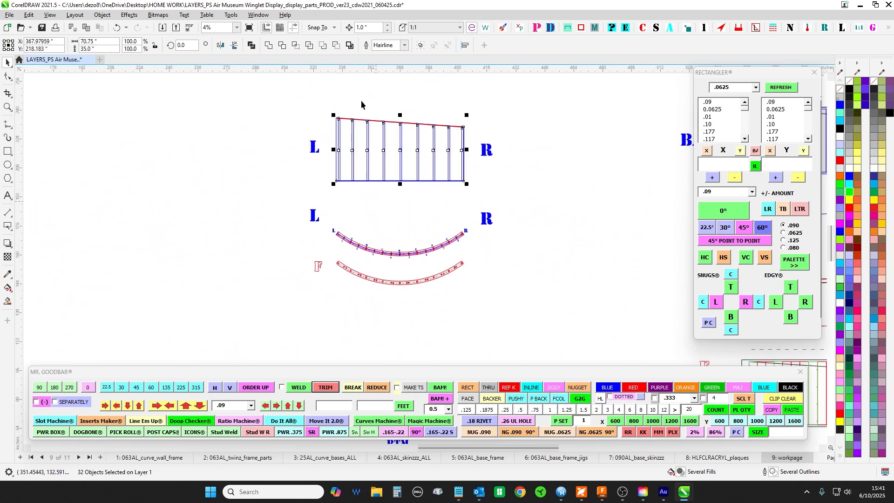
# - Deselect the stud frame and compare its elevation with the lettered curved plan below it
pyautogui.scroll(4, 361, 104)
pyautogui.click(353, 104)
pyautogui.scroll(-2, 308, 165)
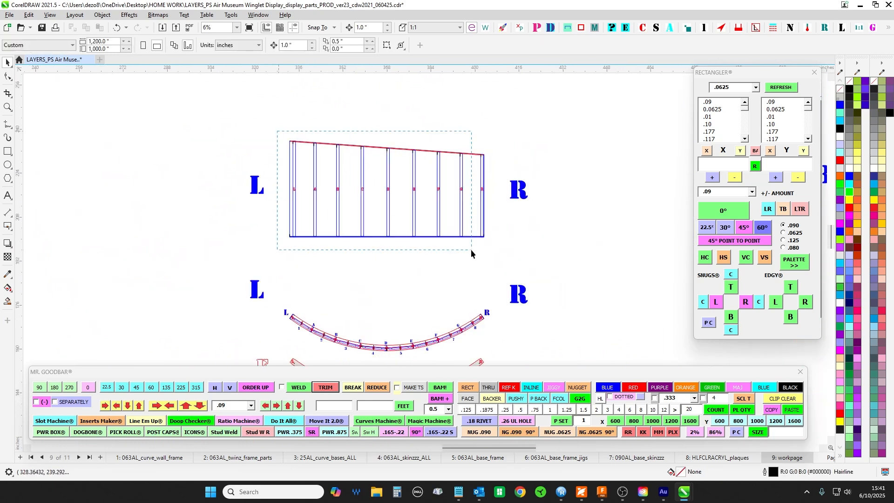
pyautogui.moveTo(471, 252); pyautogui.dragTo(497, 264)
pyautogui.scroll(1, 391, 124)
pyautogui.click(253, 145)
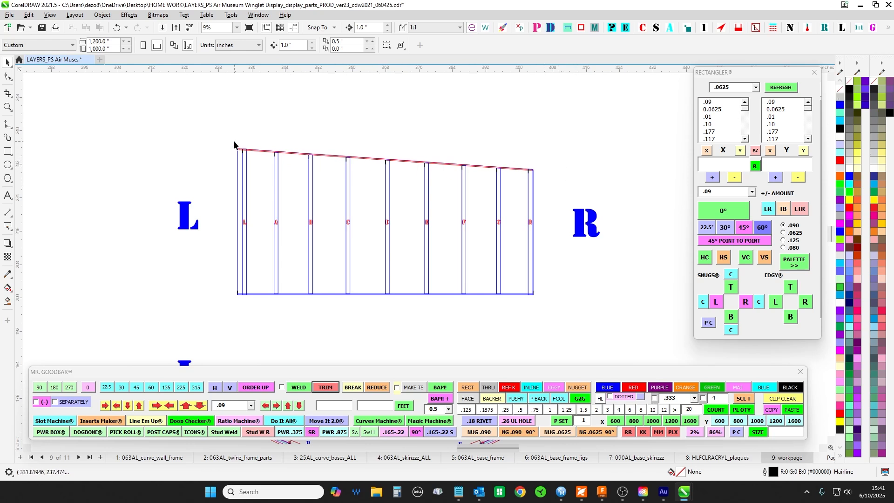
pyautogui.scroll(-2, 240, 150)
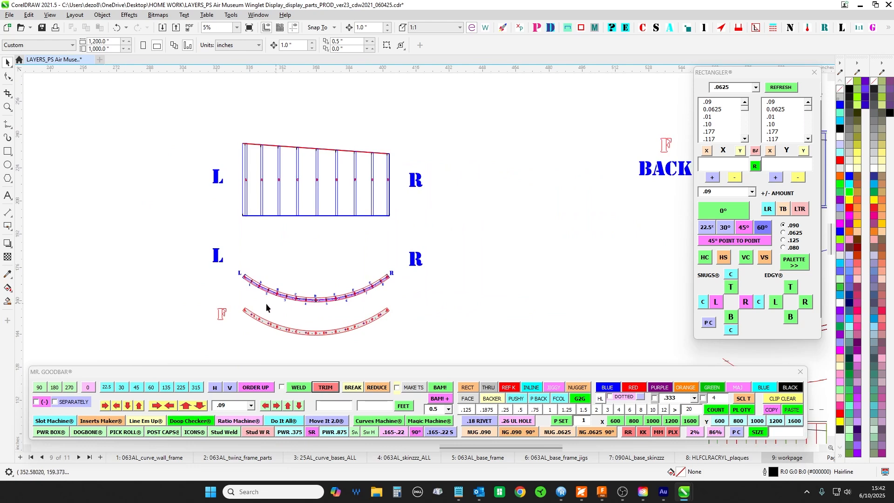
pyautogui.scroll(4, 267, 303)
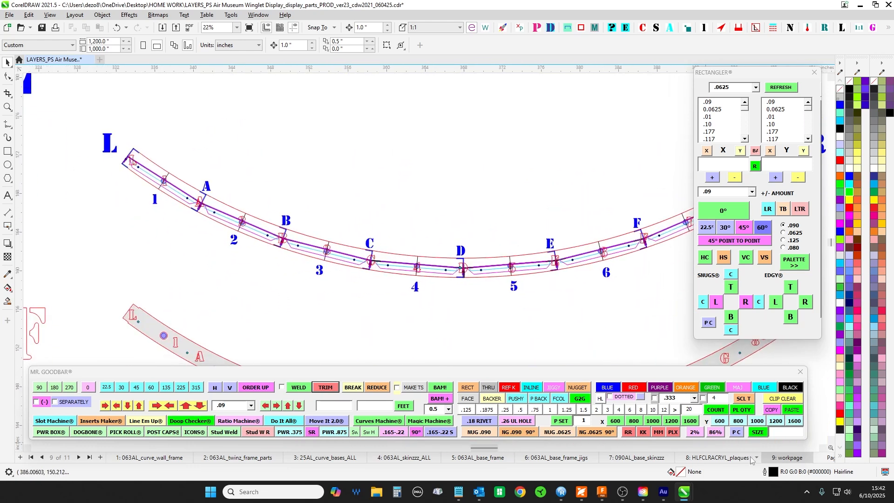
# - Open Page 10 and select the large sky-blue circle below the wall layout outlines
pyautogui.click(823, 458)
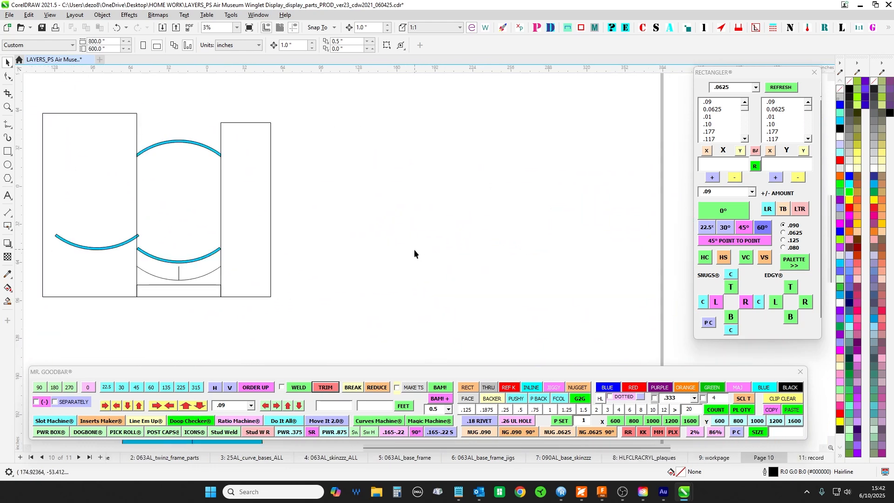
pyautogui.scroll(4, 317, 242)
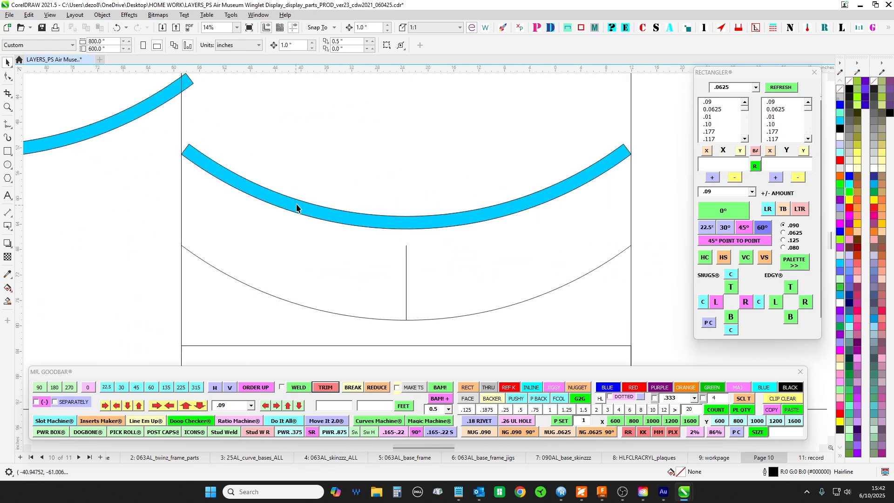
pyautogui.scroll(-5, 307, 228)
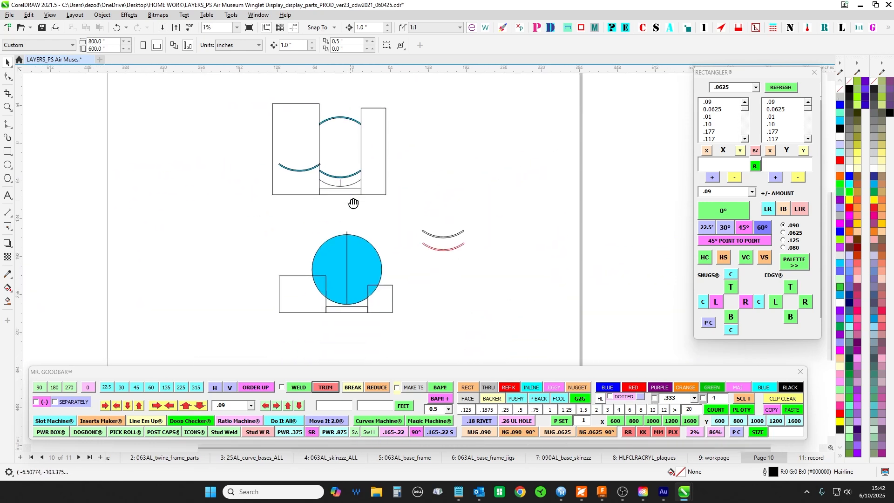
pyautogui.scroll(2, 355, 202)
pyautogui.click(366, 262)
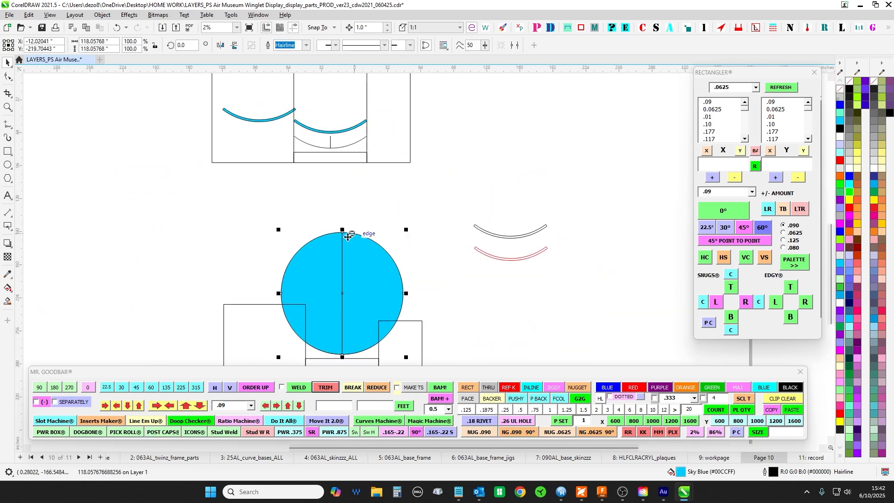
# - Examine Page 10's lower blue curved band and the arc with its vertical centre line between the rectangles
pyautogui.scroll(1, 353, 247)
pyautogui.moveTo(352, 157); pyautogui.dragTo(372, 220)
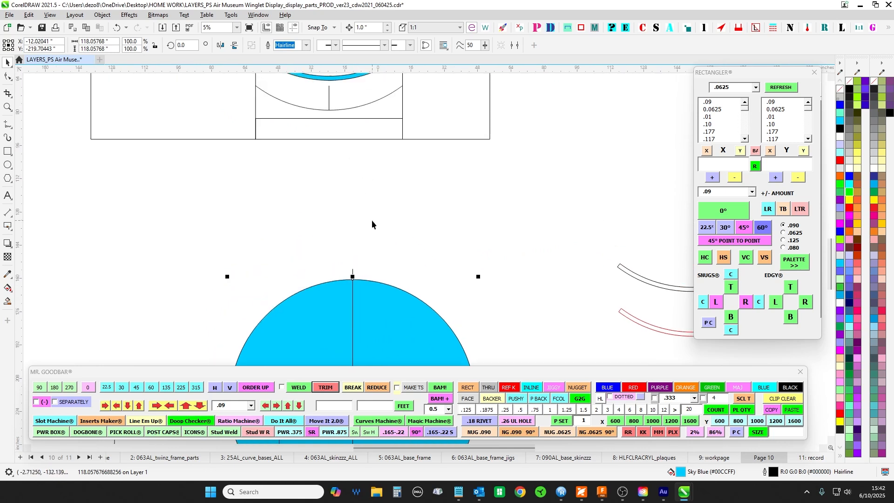
pyautogui.moveTo(350, 161); pyautogui.dragTo(364, 261)
pyautogui.scroll(1, 350, 177)
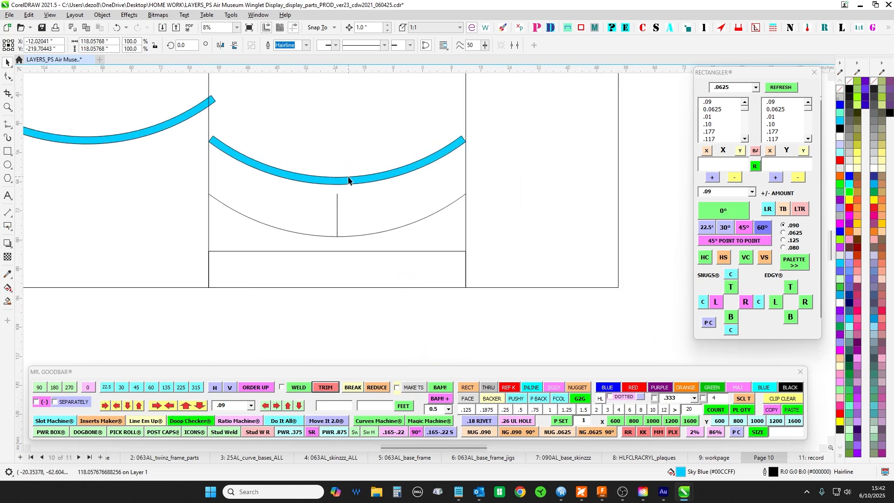
pyautogui.scroll(1, 349, 181)
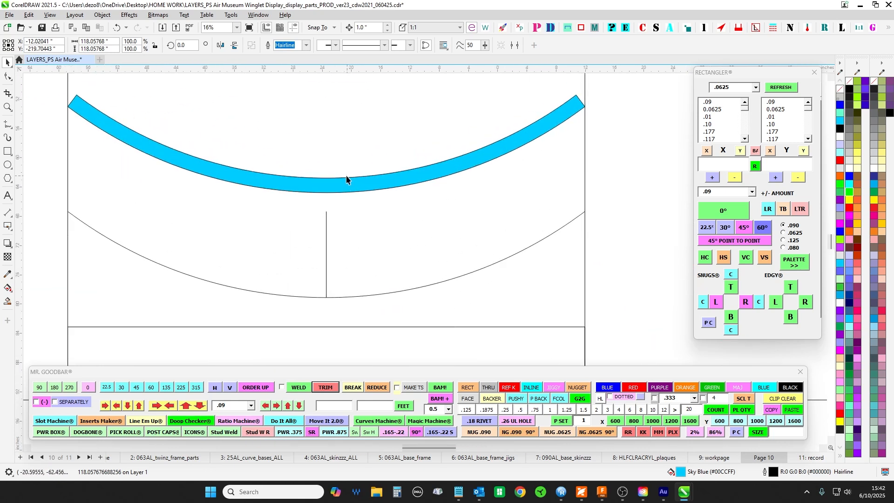
pyautogui.scroll(-2, 348, 217)
# - Return to the workpage and trace the lettered curved plan from the R end through G, F and E to D
pyautogui.click(712, 457)
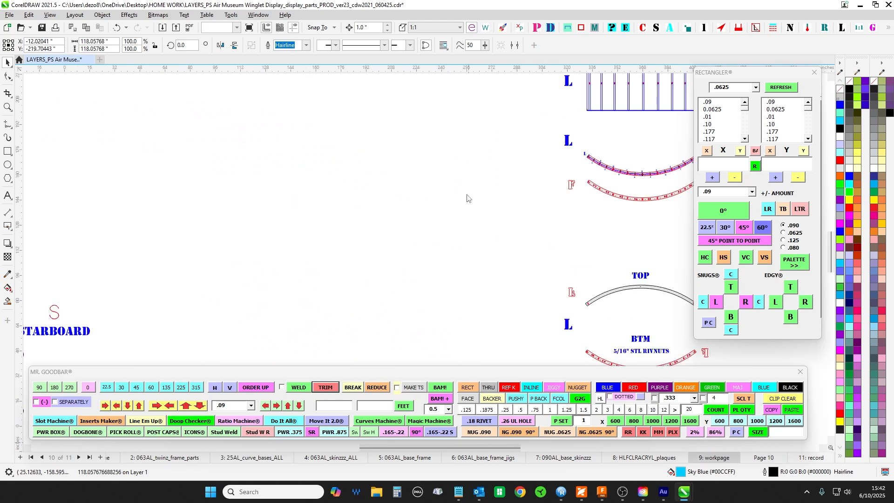
pyautogui.scroll(-1, 467, 196)
pyautogui.moveTo(470, 205); pyautogui.dragTo(297, 222)
pyautogui.scroll(1, 368, 122)
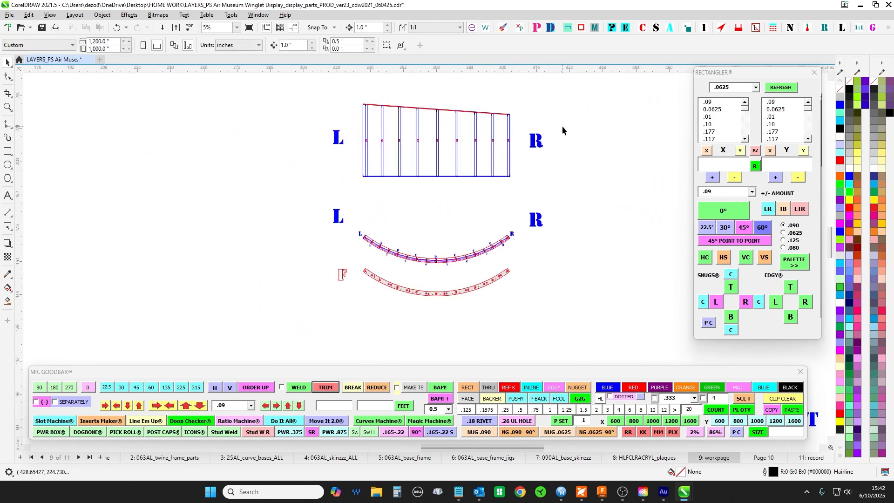
pyautogui.scroll(6, 479, 174)
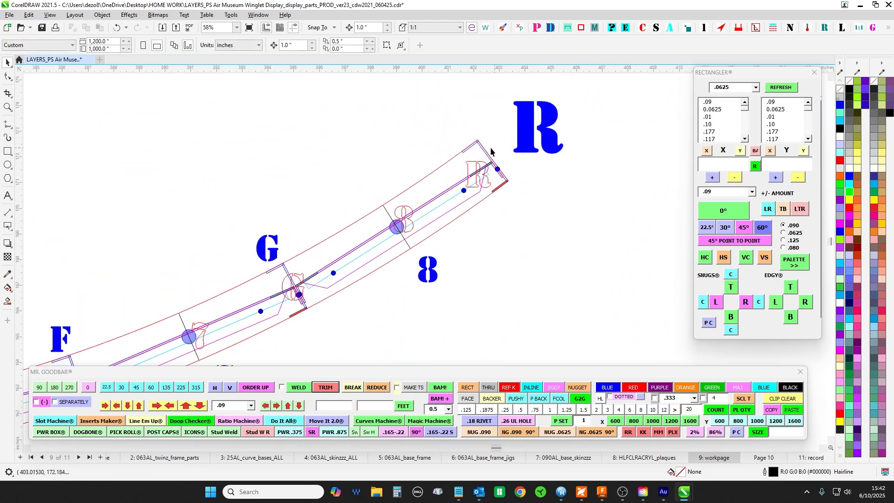
pyautogui.moveTo(278, 234); pyautogui.dragTo(327, 174)
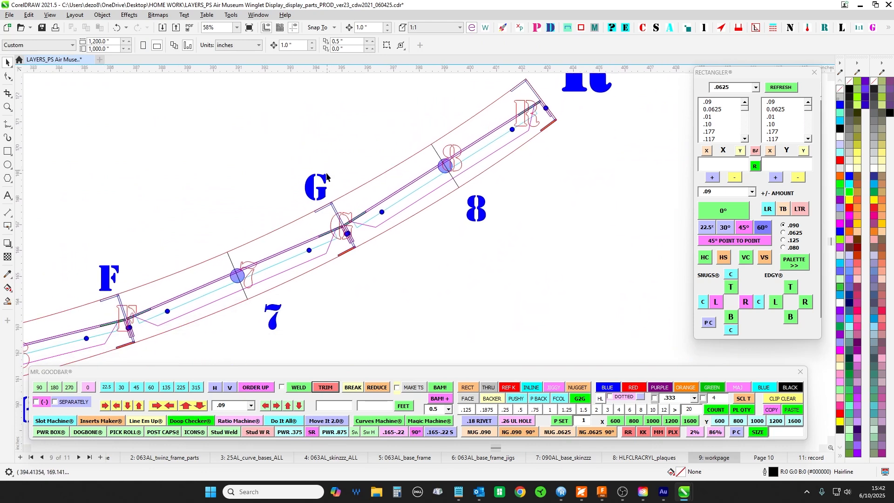
pyautogui.moveTo(237, 208); pyautogui.dragTo(366, 127)
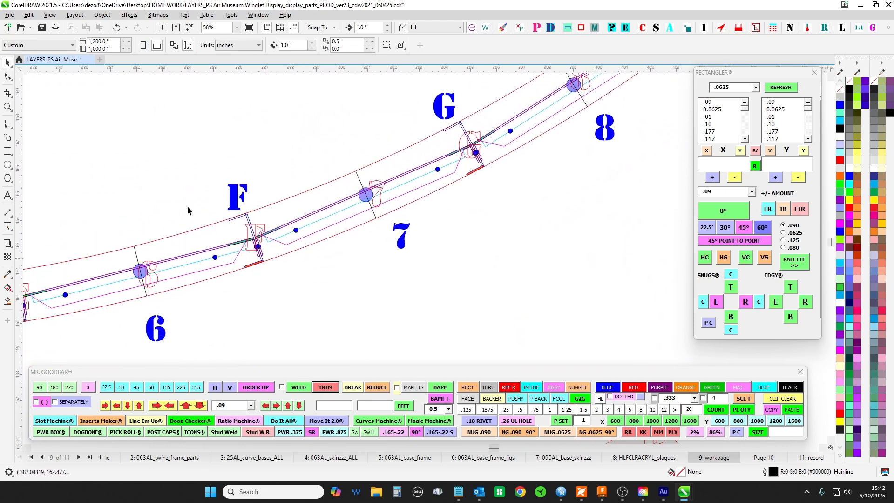
pyautogui.moveTo(148, 194); pyautogui.dragTo(516, 142)
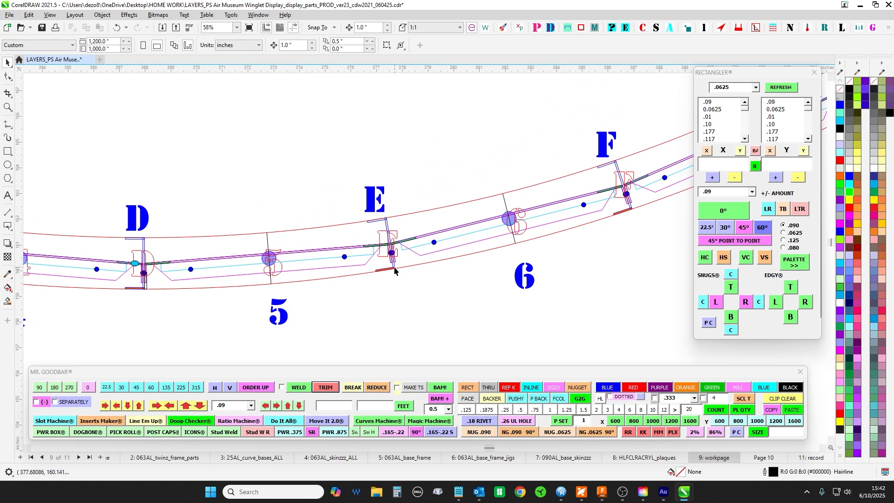
# - Examine the curved wall's flat parts row, checking the pointed top and side tabs of a lettered stud
pyautogui.moveTo(395, 270); pyautogui.dragTo(406, 185)
pyautogui.scroll(-3, 407, 185)
pyautogui.moveTo(389, 269); pyautogui.dragTo(412, 149)
pyautogui.moveTo(434, 311); pyautogui.dragTo(445, 96)
pyautogui.moveTo(449, 306); pyautogui.dragTo(443, 43)
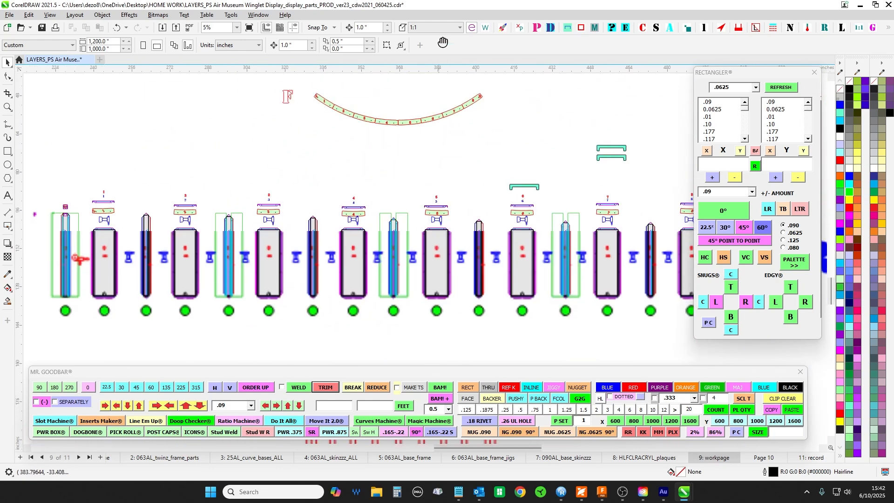
pyautogui.moveTo(399, 221); pyautogui.dragTo(121, 137)
pyautogui.scroll(5, 384, 164)
pyautogui.moveTo(438, 177); pyautogui.dragTo(23, 108)
pyautogui.moveTo(568, 110); pyautogui.dragTo(279, 165)
pyautogui.scroll(2, 279, 165)
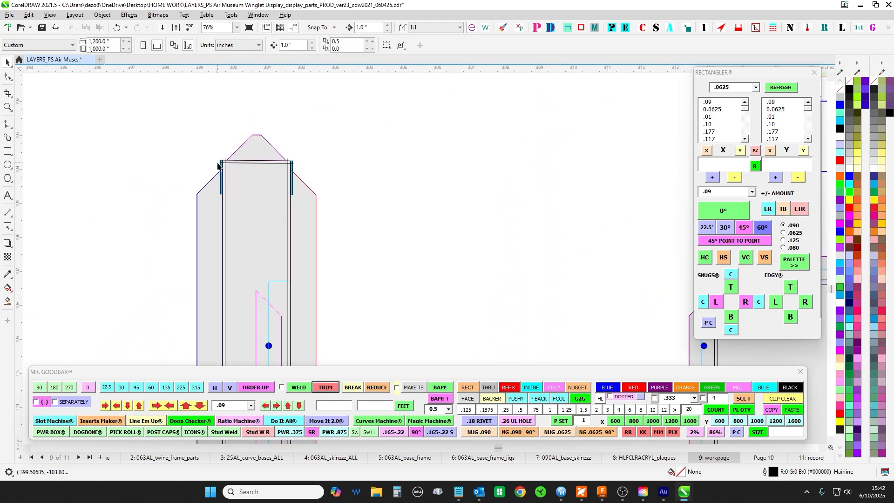
pyautogui.scroll(-11, 303, 170)
pyautogui.moveTo(501, 169); pyautogui.dragTo(255, 153)
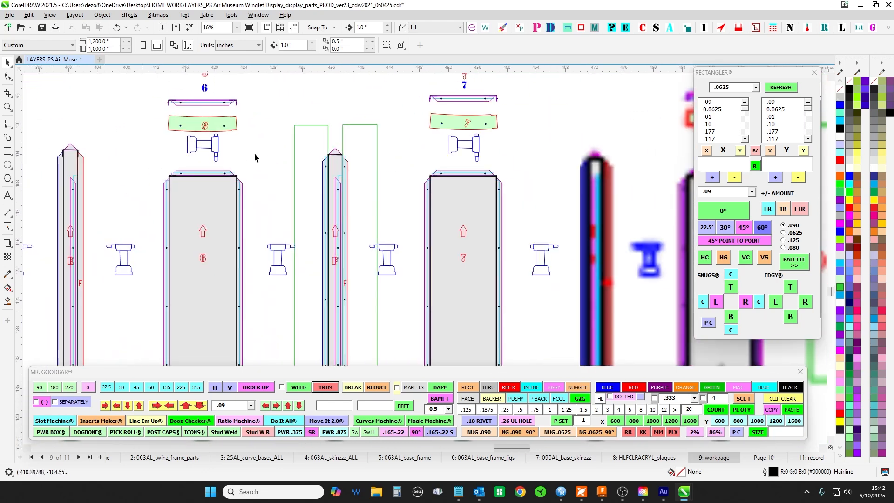
# - Inspect the upper ends of panels 7 and 8 and the neighbouring lettered studs in the flat parts row
pyautogui.scroll(5, 289, 158)
pyautogui.scroll(5, 410, 156)
pyautogui.scroll(-5, 407, 156)
pyautogui.moveTo(452, 181); pyautogui.dragTo(88, 183)
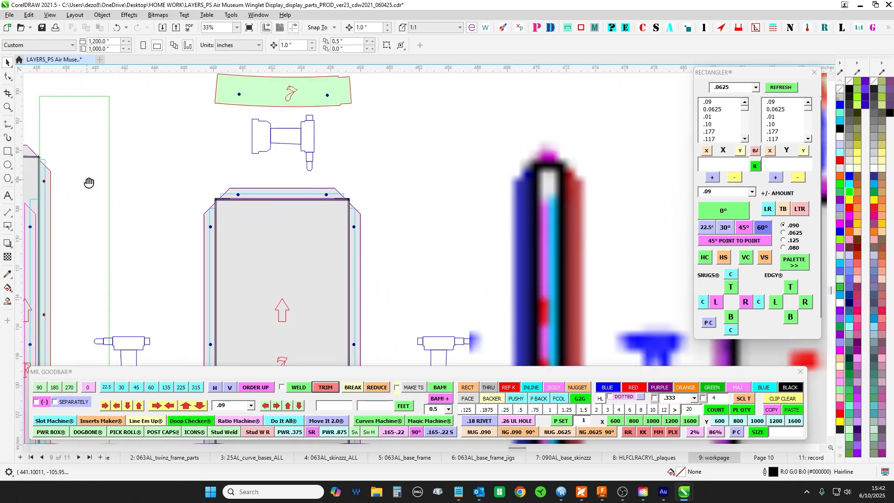
pyautogui.moveTo(488, 175); pyautogui.dragTo(349, 169)
pyautogui.scroll(3, 349, 169)
pyautogui.scroll(-6, 536, 173)
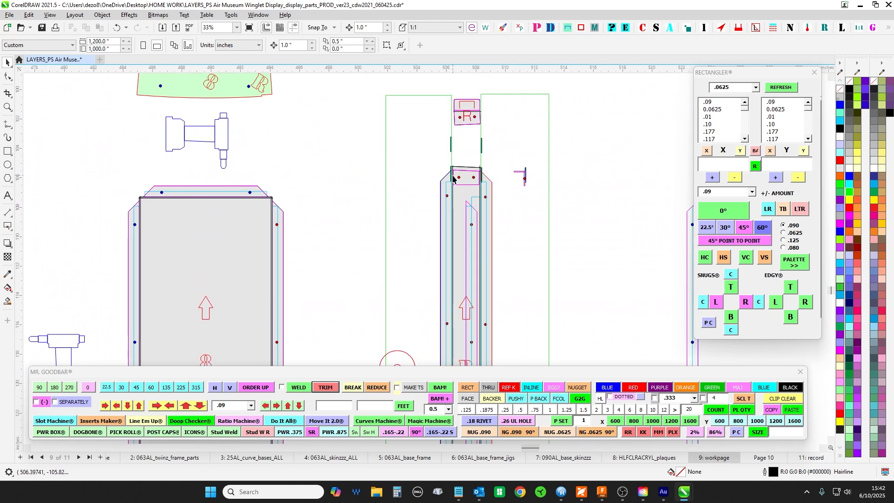
# - Compare the sloped top edges and two-hole end tabs of the R and L end studs
pyautogui.scroll(15, 583, 270)
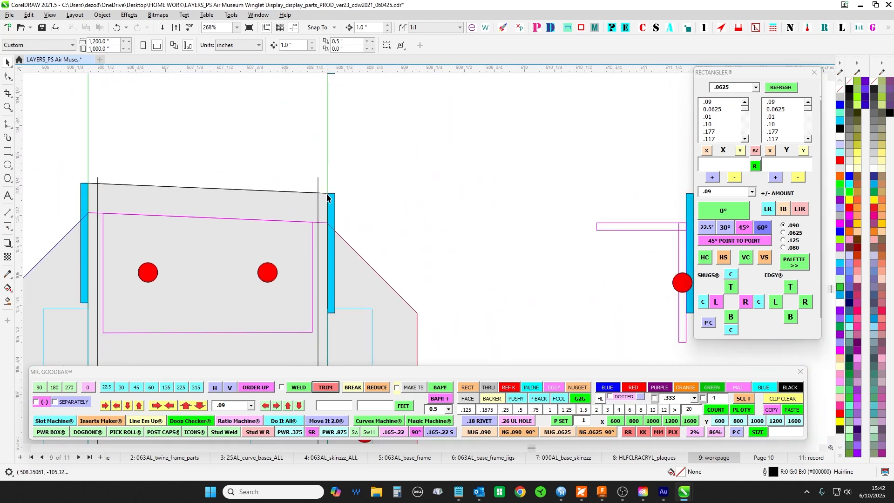
pyautogui.scroll(-15, 451, 193)
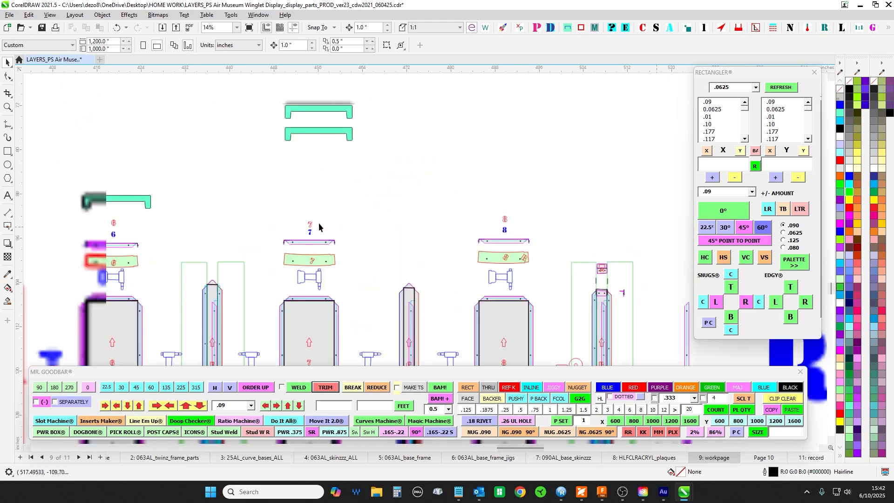
pyautogui.scroll(9, 479, 215)
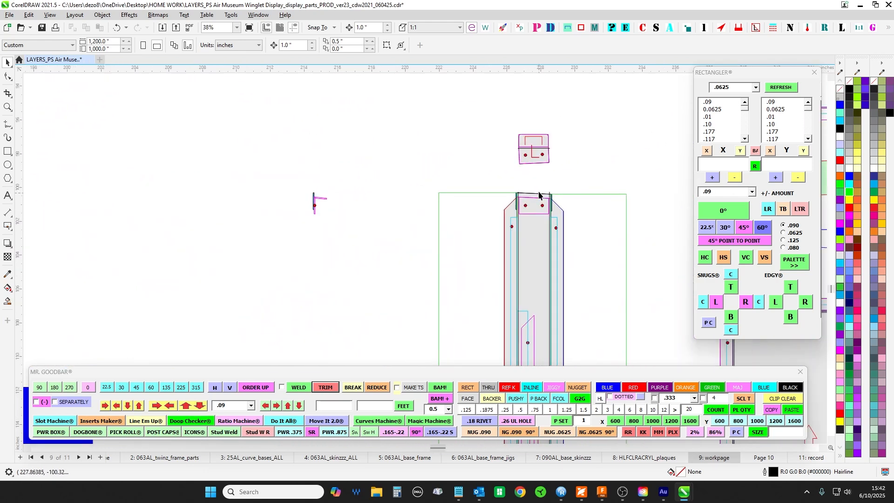
pyautogui.scroll(-12, 498, 195)
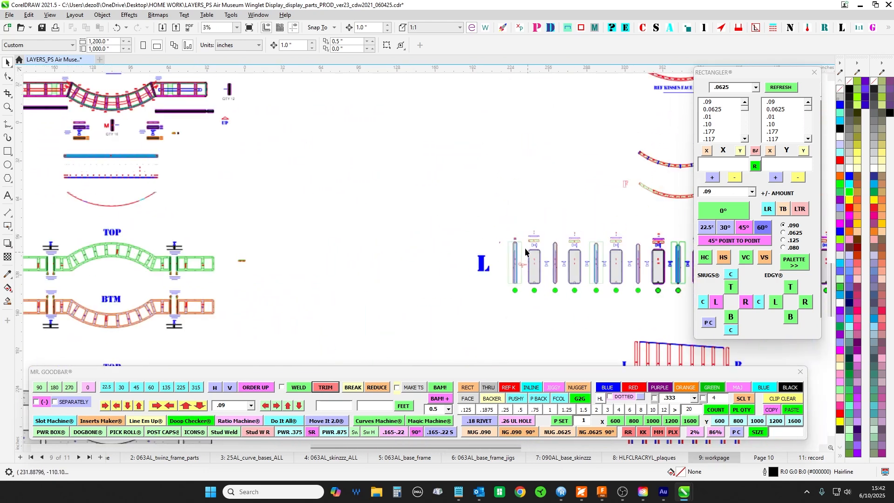
# - Check the stud frame's top corners at the L and R ends, where the studs meet the sloped red cap
pyautogui.scroll(10, 484, 172)
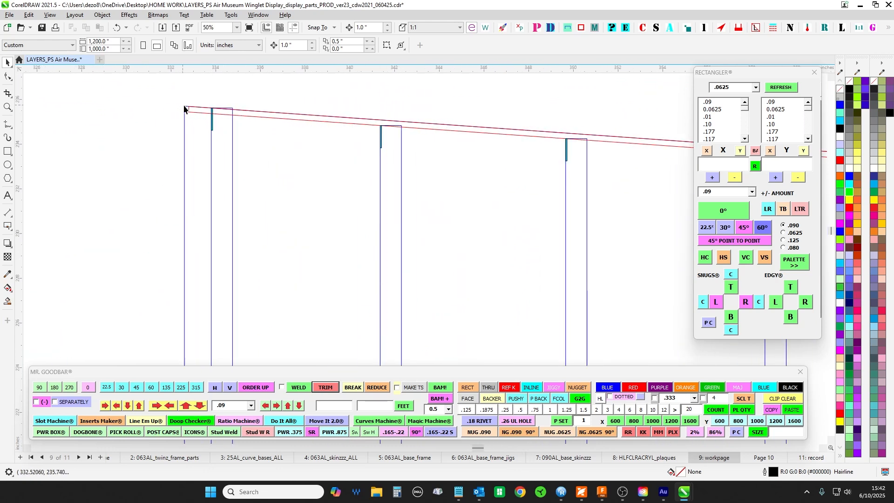
pyautogui.scroll(-6, 278, 186)
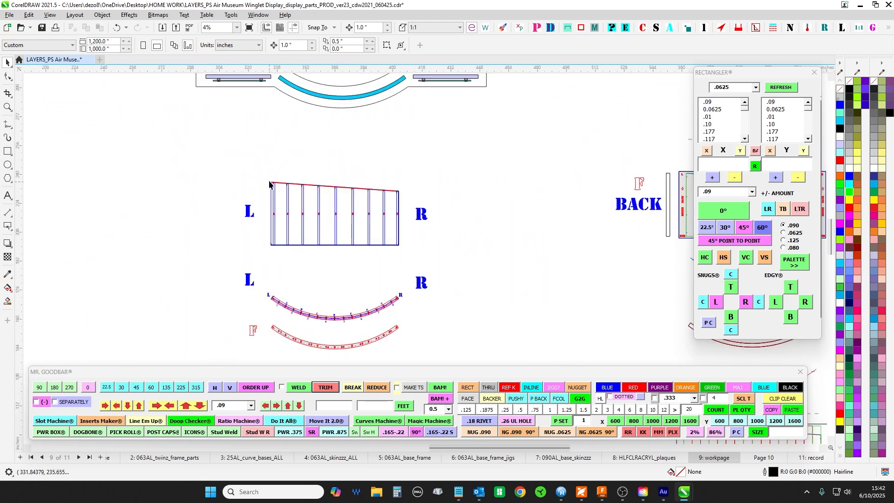
pyautogui.scroll(2, 272, 185)
pyautogui.scroll(5, 569, 213)
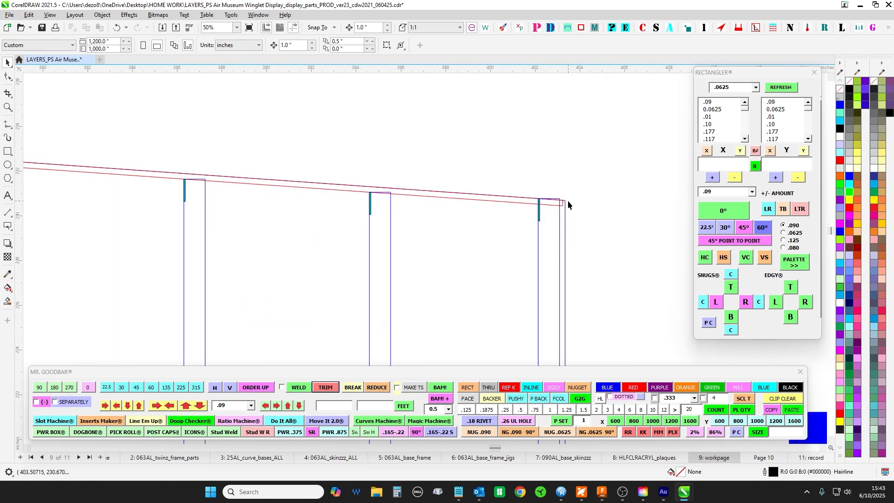
pyautogui.scroll(-8, 566, 201)
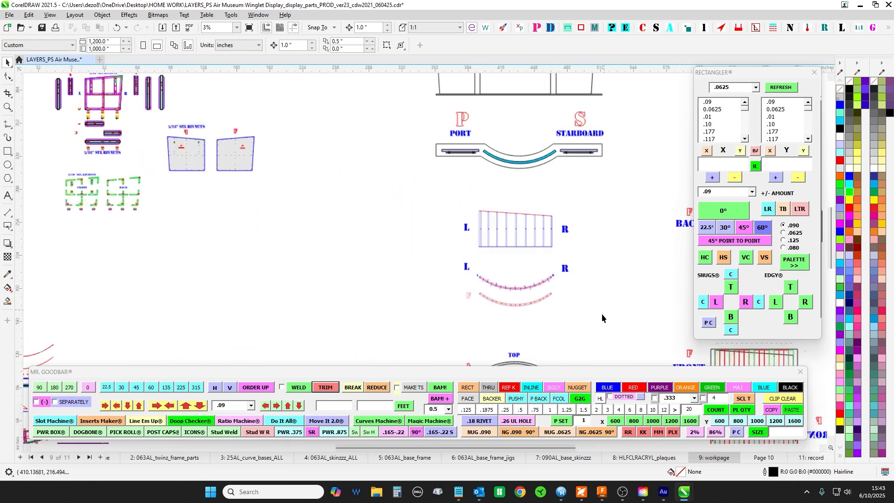
# - Compare the sloped upper ends of the R and L end studs and their tabs in the flat parts row
pyautogui.moveTo(601, 314); pyautogui.dragTo(557, 134)
pyautogui.scroll(5, 566, 199)
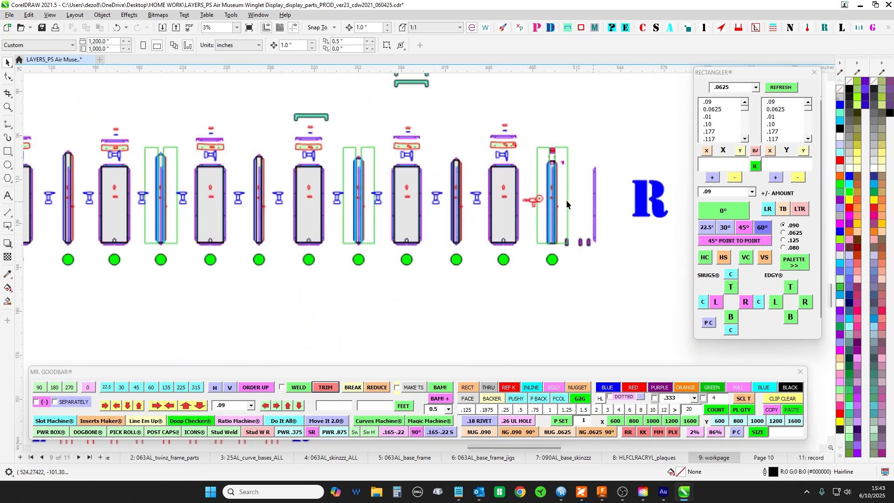
pyautogui.scroll(-5, 574, 181)
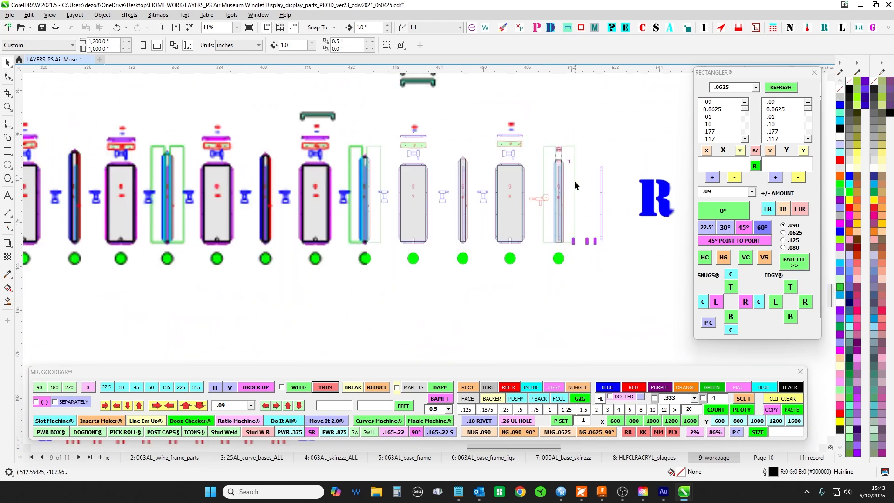
pyautogui.scroll(3, 335, 167)
pyautogui.scroll(-2, 300, 160)
pyautogui.scroll(6, 289, 163)
pyautogui.scroll(2, 290, 164)
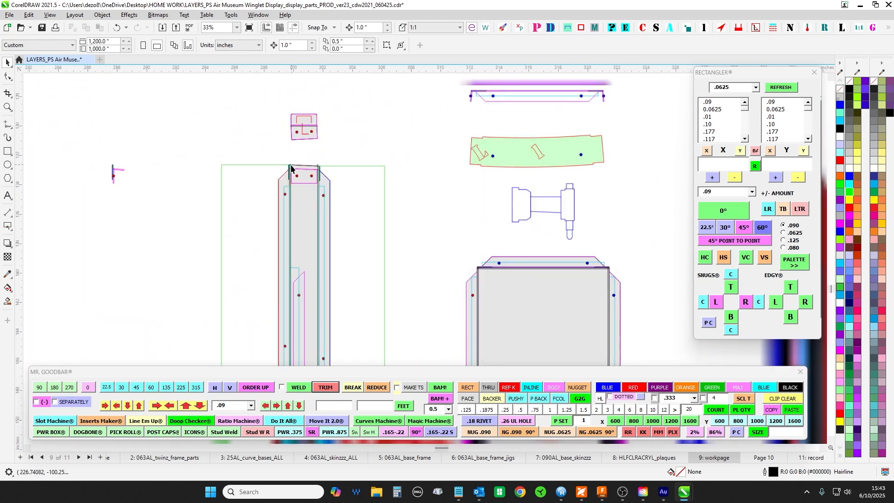
pyautogui.scroll(-8, 291, 170)
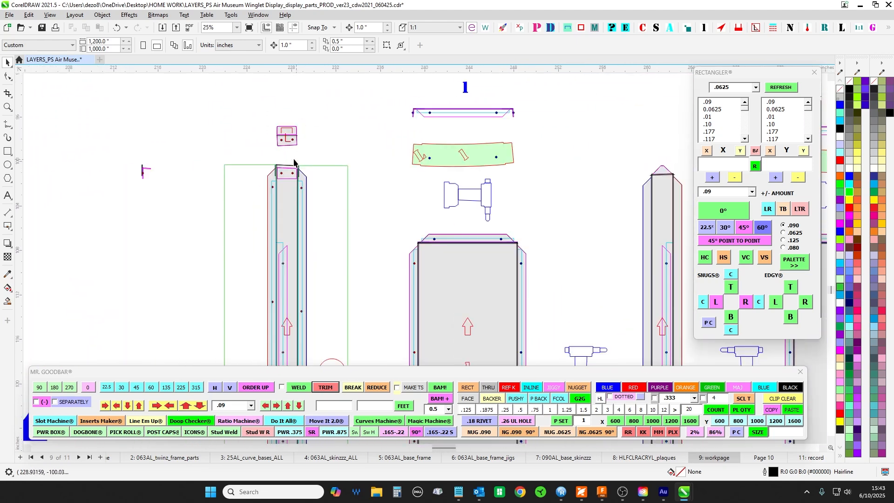
# - Place a vertical guideline at about X 333.8 inches, along the L stud's edge in the sloped stud frame
pyautogui.moveTo(491, 127); pyautogui.dragTo(321, 175)
pyautogui.scroll(-1, 407, 224)
pyautogui.moveTo(471, 77); pyautogui.dragTo(468, 273)
pyautogui.moveTo(455, 107); pyautogui.dragTo(443, 277)
pyautogui.scroll(1, 443, 277)
pyautogui.scroll(3, 429, 93)
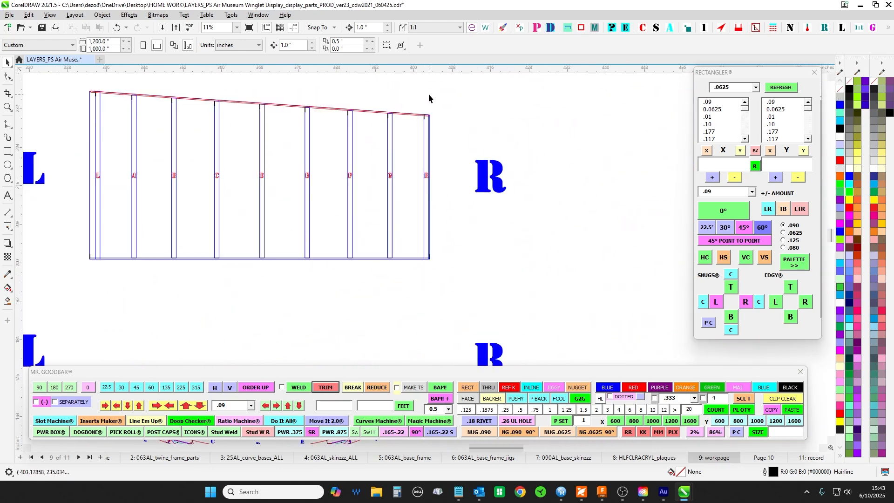
pyautogui.moveTo(429, 94); pyautogui.dragTo(448, 171)
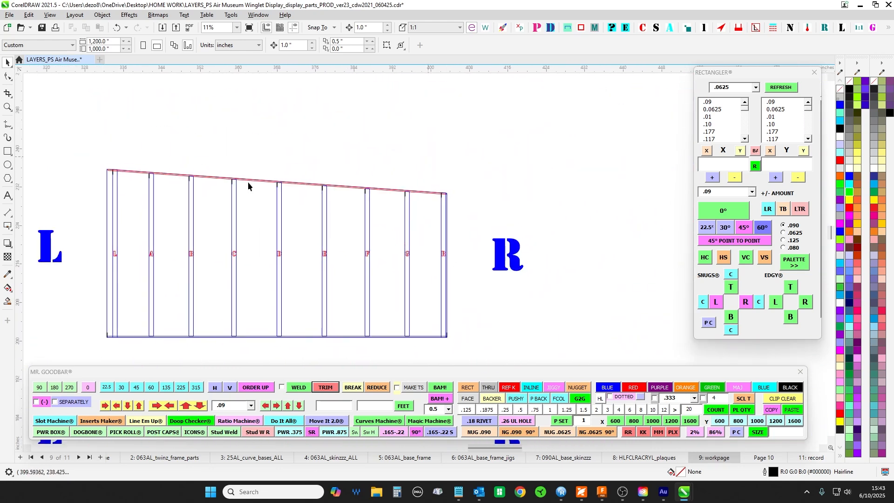
pyautogui.scroll(3, 249, 186)
pyautogui.moveTo(179, 138); pyautogui.dragTo(263, 136)
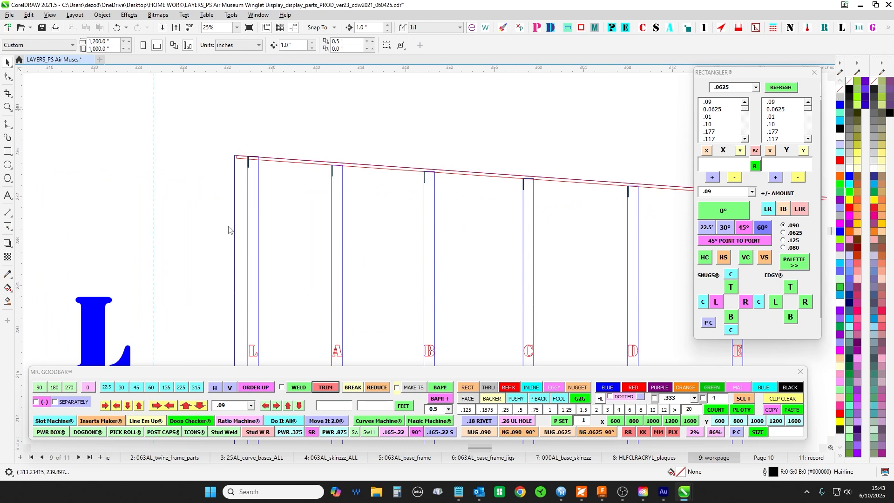
pyautogui.scroll(-10, 246, 169)
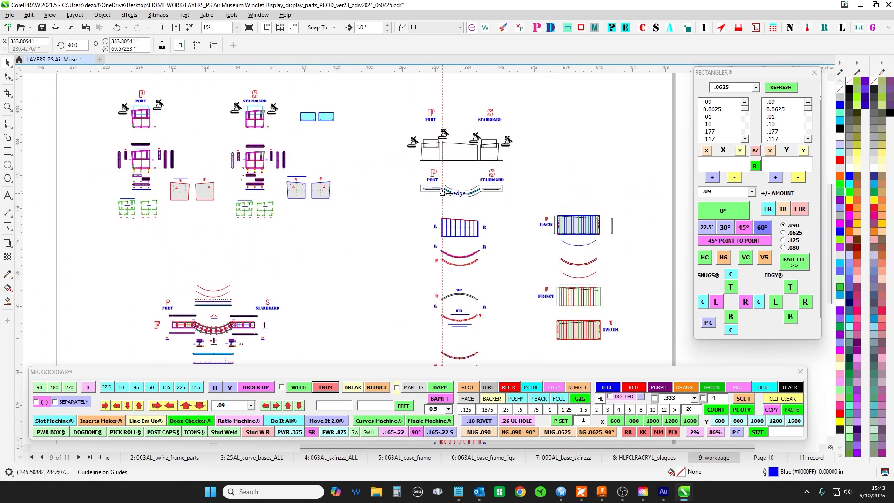
# - Check the guideline against the curved plan's L end and the stud frame's sloped upper corner
pyautogui.scroll(1, 556, 210)
pyautogui.moveTo(556, 209); pyautogui.dragTo(449, 206)
pyautogui.moveTo(397, 265); pyautogui.dragTo(498, 180)
pyautogui.scroll(2, 410, 184)
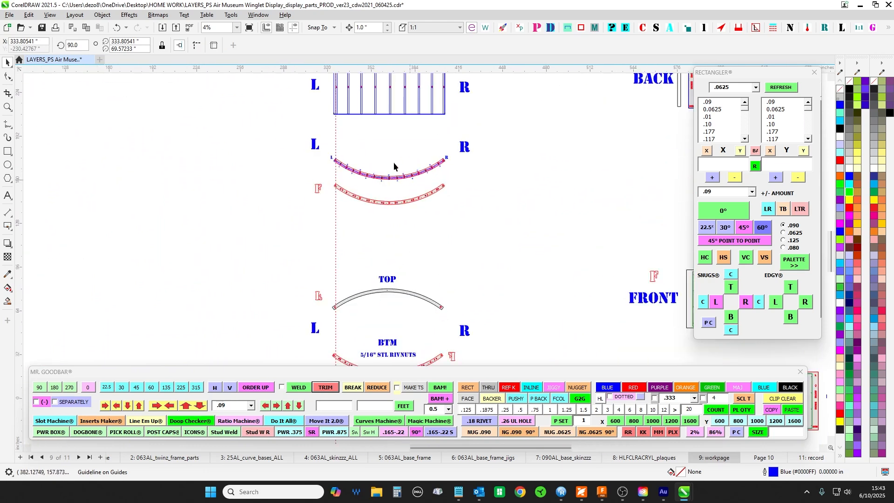
pyautogui.moveTo(393, 162); pyautogui.dragTo(410, 216)
pyautogui.scroll(1, 410, 216)
pyautogui.scroll(5, 354, 140)
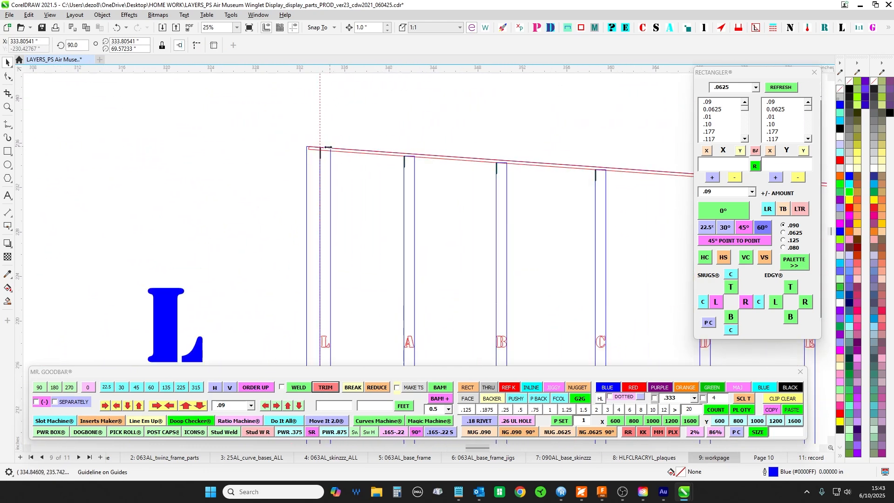
# - Examine the L upper corner of the frame drawing with separated end studs against the vertical guideline
pyautogui.scroll(-5, 320, 151)
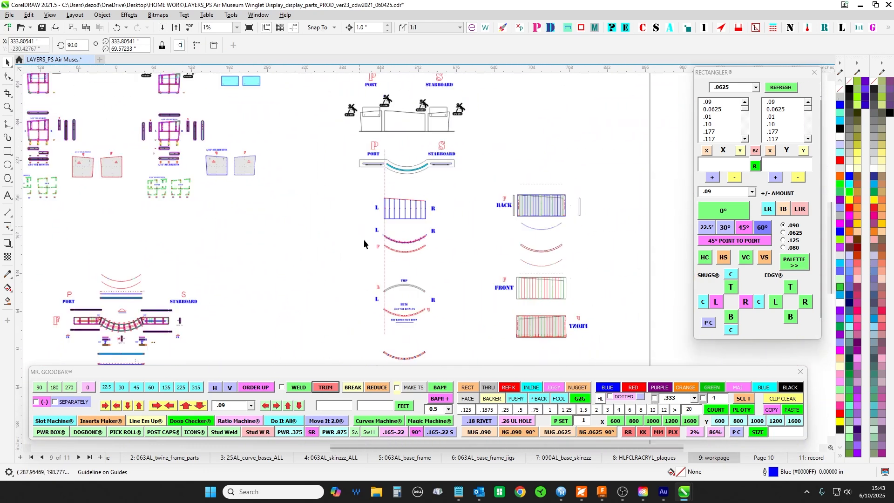
pyautogui.moveTo(389, 278); pyautogui.dragTo(405, 123)
pyautogui.moveTo(420, 328); pyautogui.dragTo(428, 151)
pyautogui.scroll(8, 410, 115)
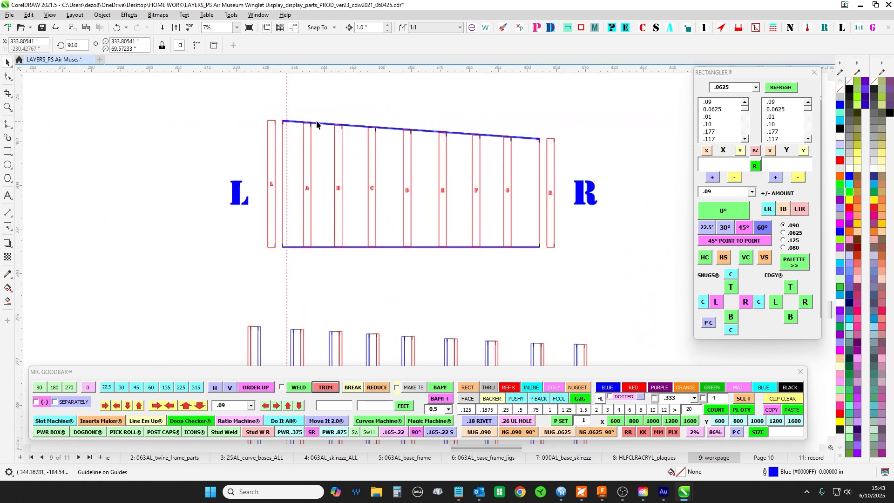
pyautogui.scroll(3, 266, 117)
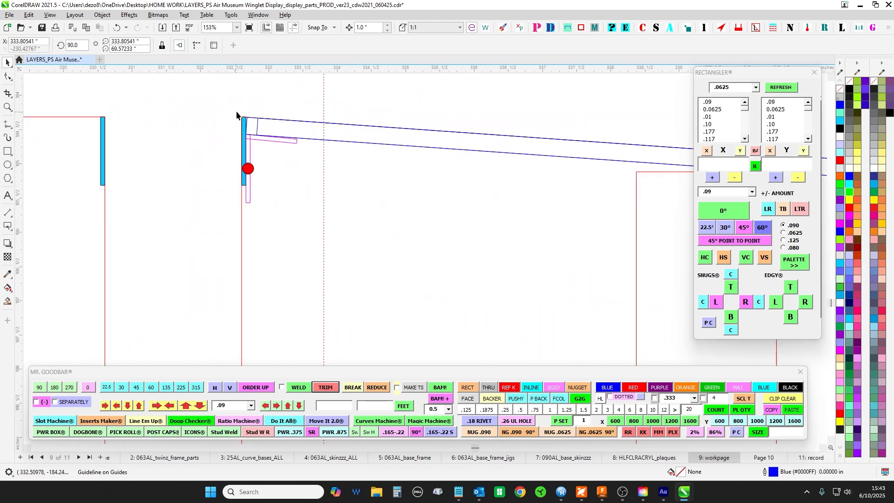
pyautogui.scroll(-8, 247, 123)
# - Select and deselect the separated stud frame, and inspect where the guideline crosses its sloped blue cap near L
pyautogui.moveTo(201, 109); pyautogui.dragTo(475, 236)
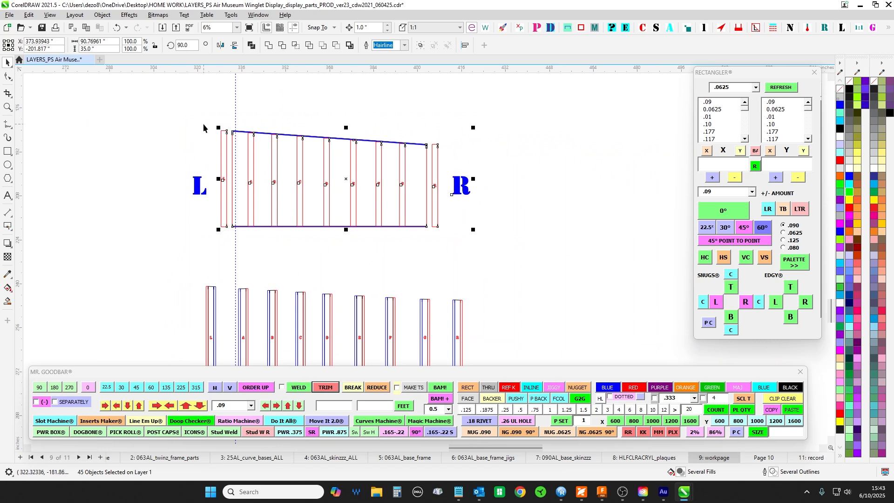
pyautogui.moveTo(310, 96); pyautogui.dragTo(290, 164)
pyautogui.scroll(5, 222, 174)
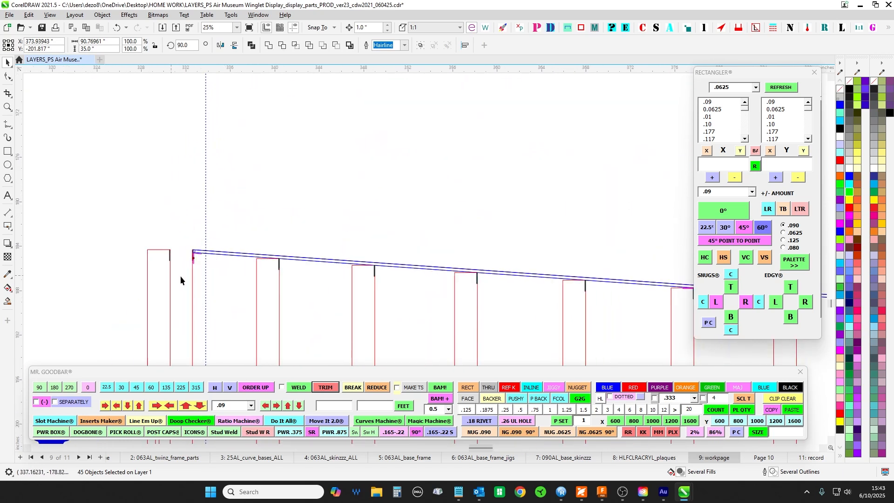
pyautogui.click(180, 276)
pyautogui.scroll(3, 200, 256)
pyautogui.scroll(3, 199, 243)
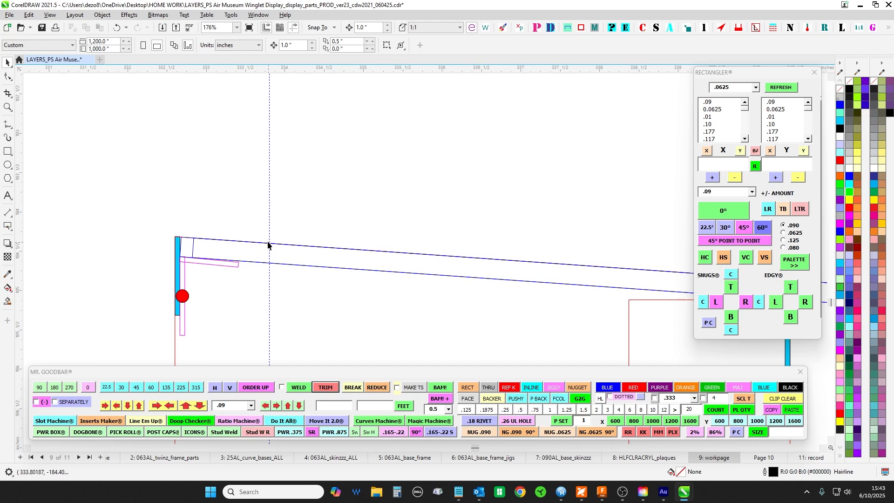
pyautogui.scroll(-10, 324, 278)
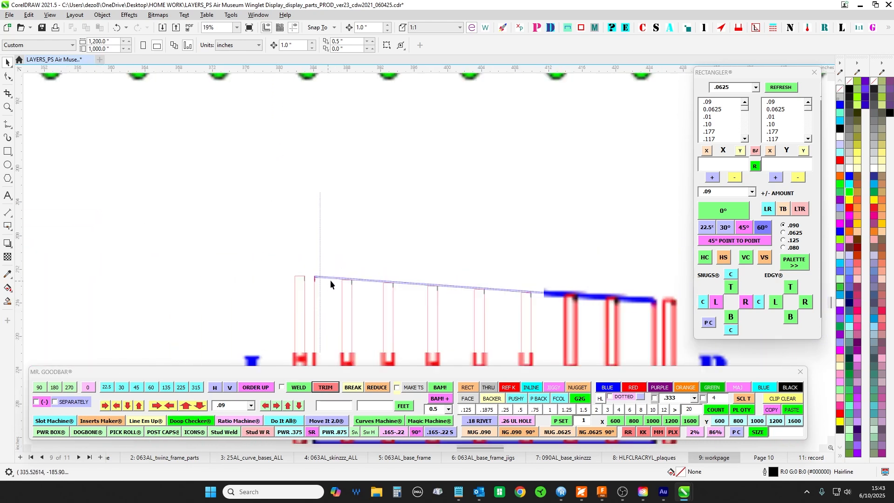
# - Compare the heights of the two side flanges on the L end stud's flat pattern by selecting each flange outline
pyautogui.moveTo(356, 167); pyautogui.dragTo(465, 211)
pyautogui.scroll(4, 205, 152)
pyautogui.scroll(5, 262, 157)
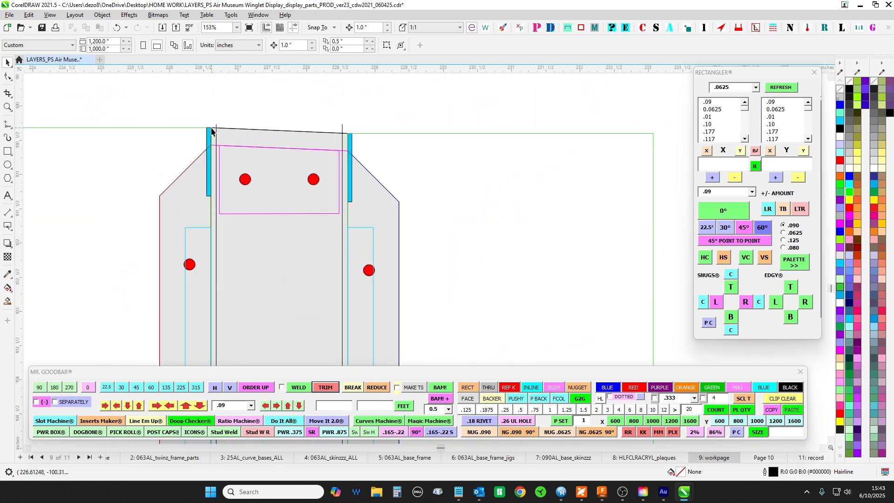
pyautogui.click(198, 157)
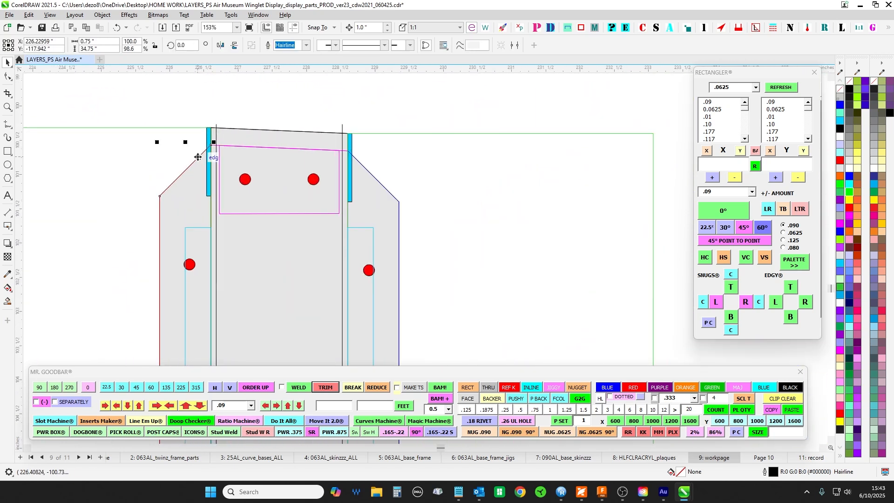
pyautogui.press('Left')
pyautogui.press('Right')
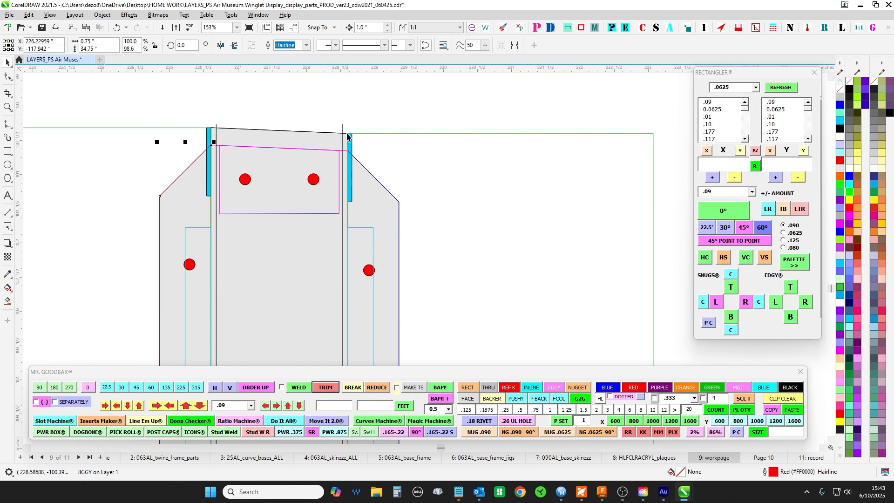
pyautogui.press('Right')
pyautogui.press('Left')
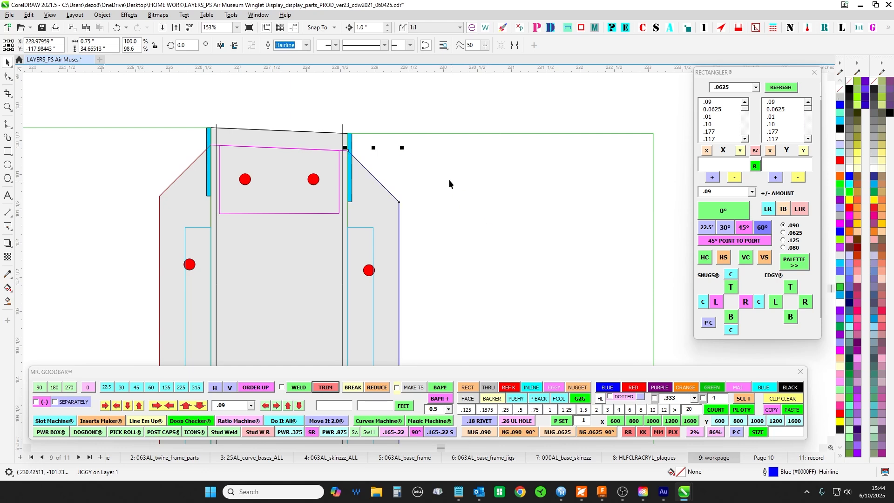
# - Check where the guideline, the sloped cap and the L stud's cyan tab meet in the stud frame
pyautogui.scroll(-8, 463, 225)
pyautogui.scroll(-3, 475, 234)
pyautogui.moveTo(502, 137); pyautogui.dragTo(340, 372)
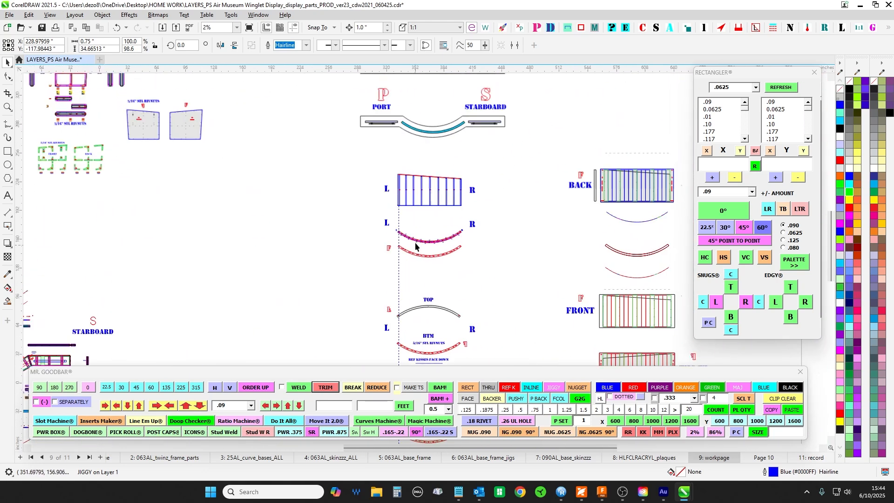
pyautogui.scroll(4, 410, 181)
pyautogui.scroll(7, 391, 168)
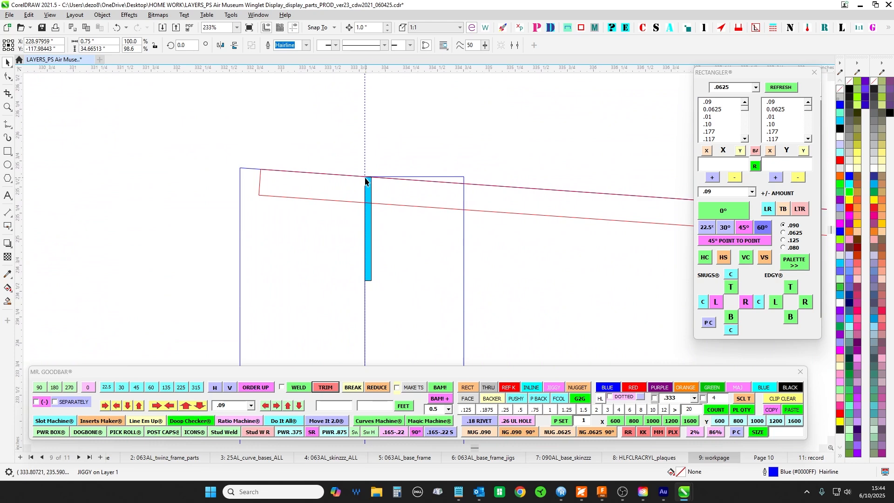
# - Compare the guideline with the curved wall's tall edge and sloped top in the port-starboard elevation
pyautogui.scroll(-8, 413, 250)
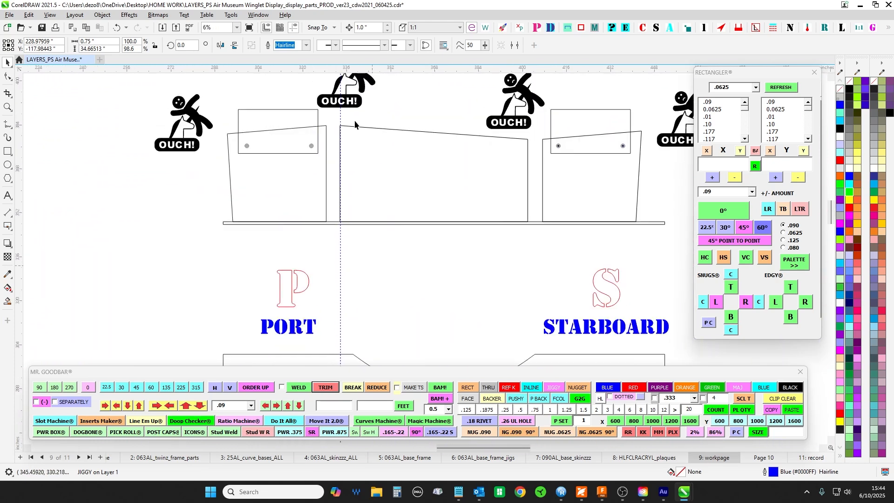
pyautogui.scroll(2, 355, 125)
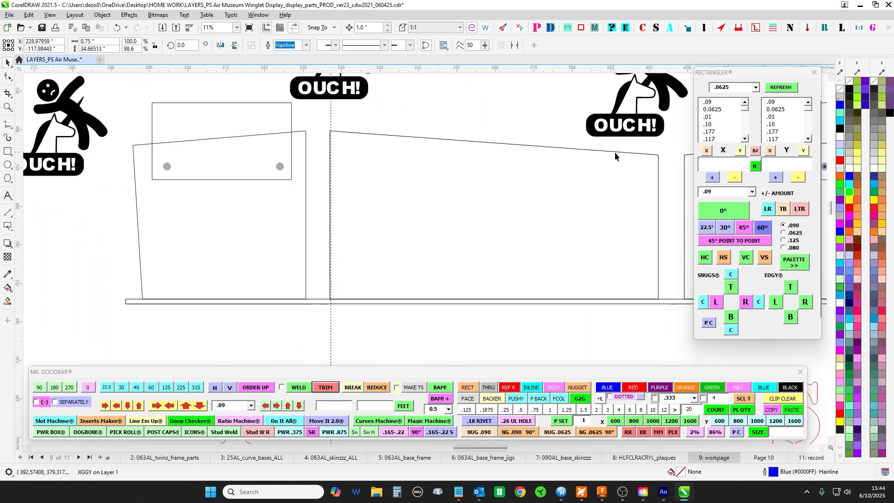
pyautogui.scroll(-5, 368, 177)
pyautogui.scroll(3, 399, 298)
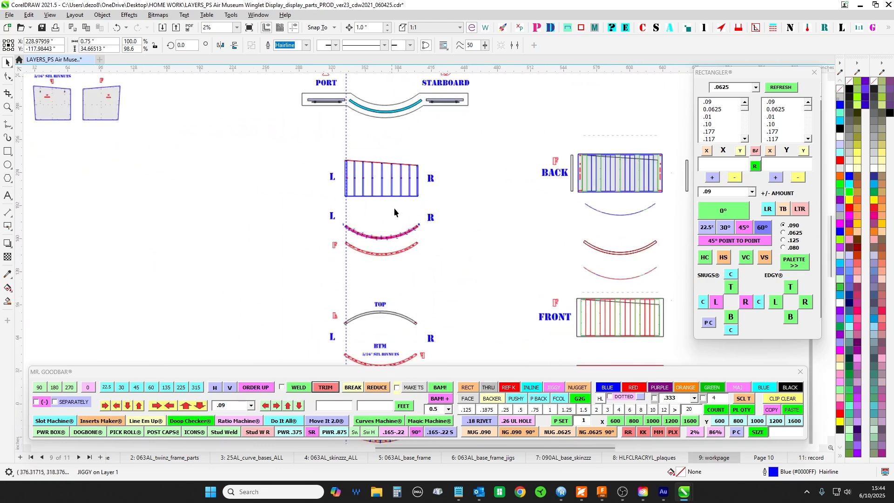
# - Trace the lettered studs and numbered panels along the curved plan to the R end, and view the TOP and BTM curves
pyautogui.scroll(-1, 394, 208)
pyautogui.scroll(1, 387, 240)
pyautogui.scroll(2, 352, 150)
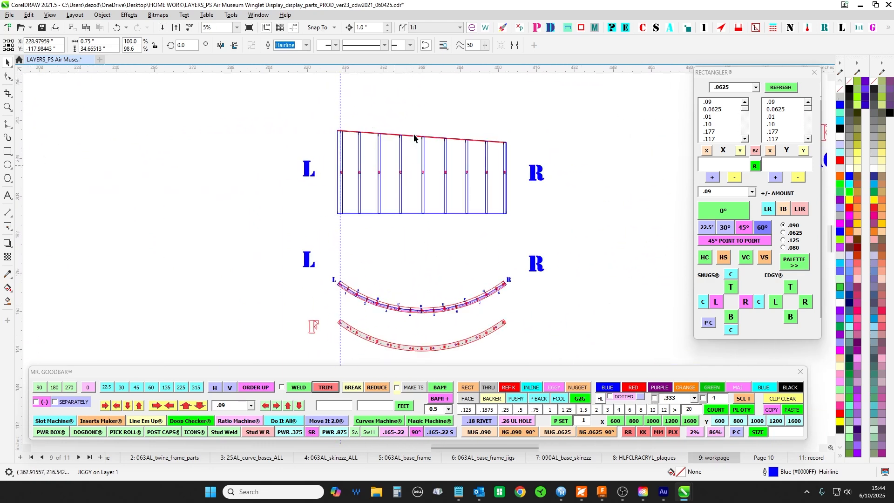
pyautogui.scroll(-1, 499, 172)
pyautogui.scroll(5, 195, 139)
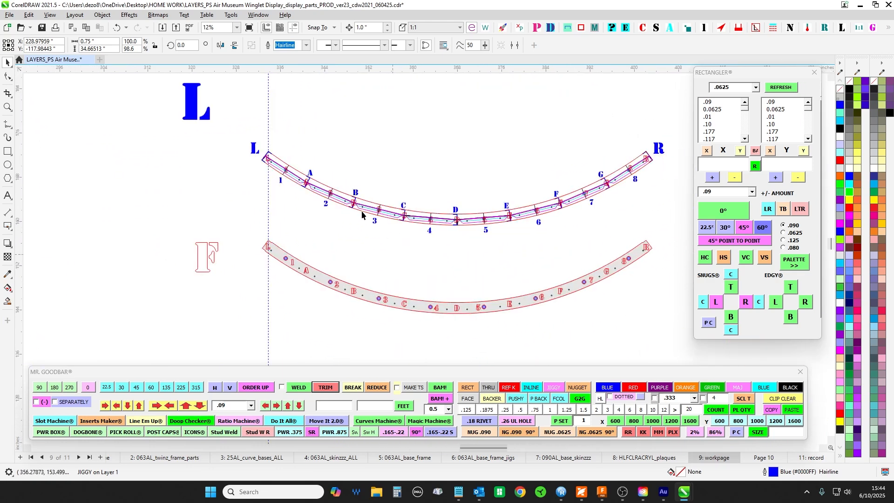
pyautogui.moveTo(566, 189); pyautogui.dragTo(235, 136)
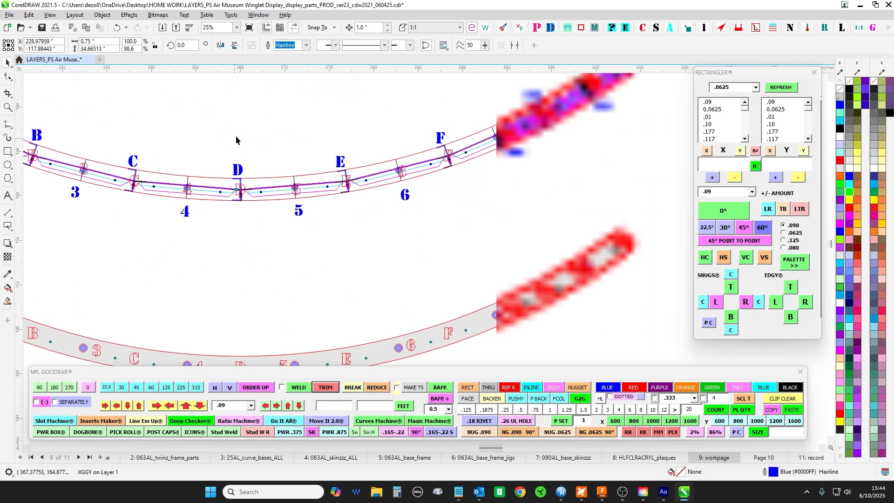
pyautogui.moveTo(451, 132); pyautogui.dragTo(372, 204)
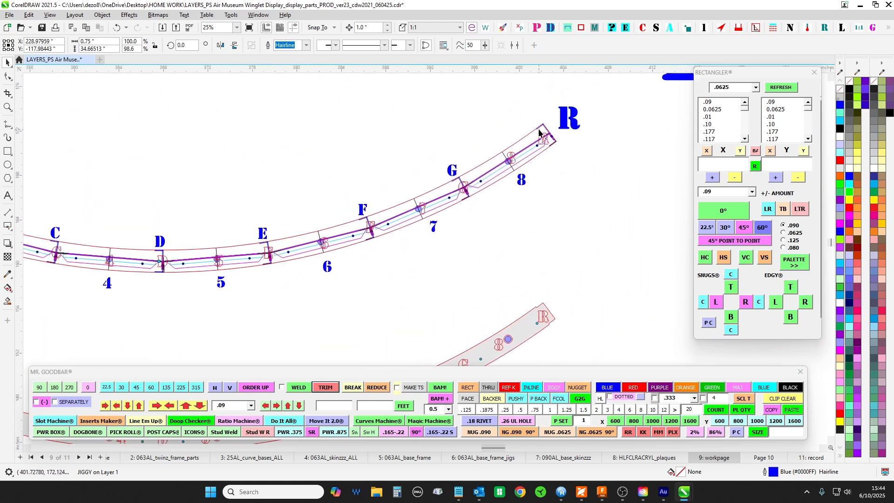
pyautogui.scroll(-4, 563, 187)
pyautogui.moveTo(545, 265); pyautogui.dragTo(496, 146)
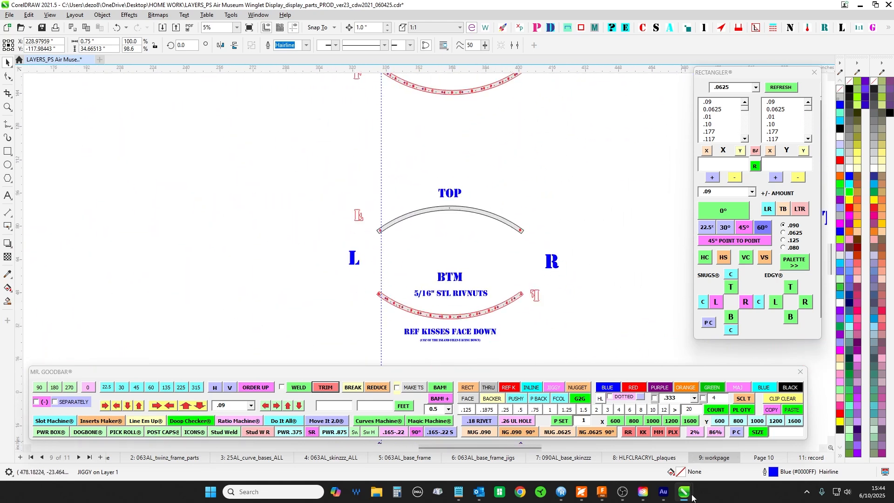
# - Switch to Autodesk Fusion and examine the WingletActual curved wall's faceted faces and sloped top from the back
pyautogui.click(607, 499)
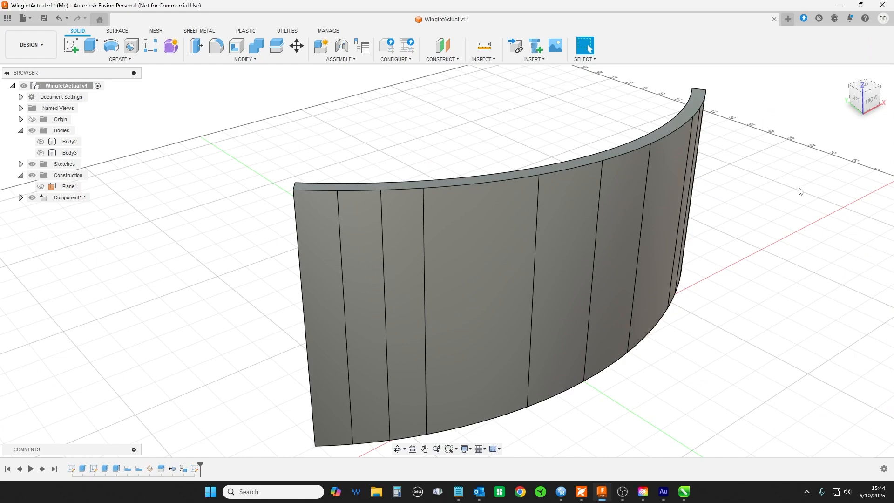
pyautogui.moveTo(787, 210); pyautogui.dragTo(877, 204)
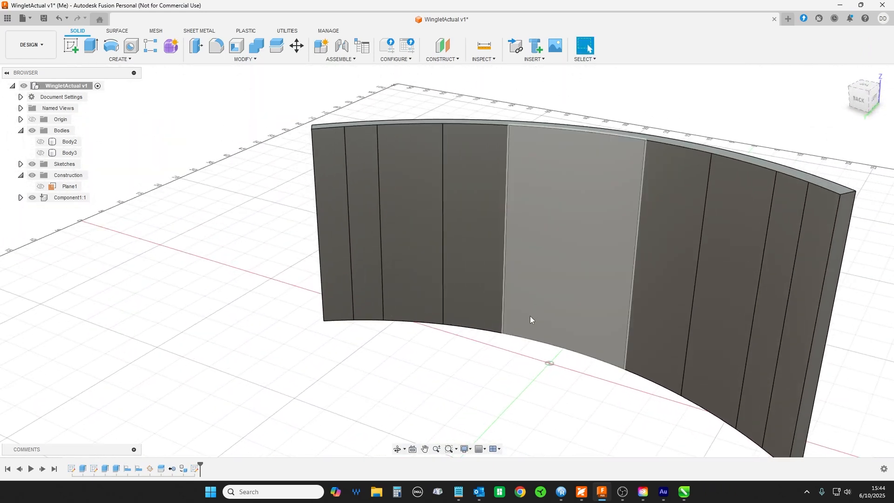
pyautogui.scroll(1, 533, 332)
pyautogui.scroll(-2, 533, 332)
pyautogui.scroll(-1, 475, 369)
pyautogui.moveTo(332, 373); pyautogui.dragTo(360, 380)
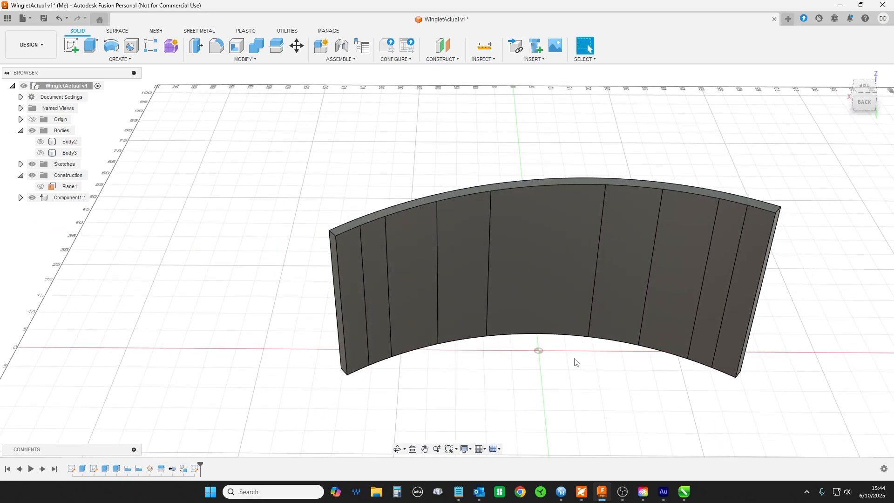
# - Inspect the curved wall model's sloped top and end edges from the front and right sides
pyautogui.moveTo(198, 283); pyautogui.dragTo(305, 260)
pyautogui.press('Escape')
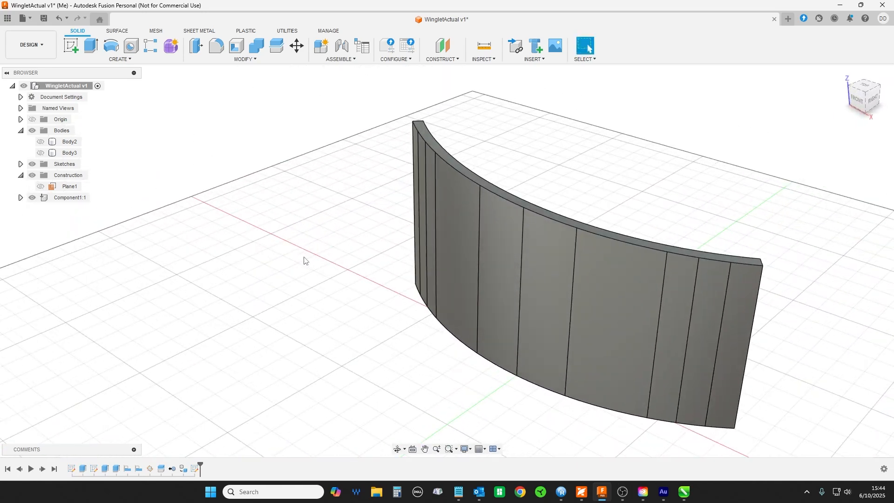
pyautogui.moveTo(217, 288)
pyautogui.mouseDown()
pyautogui.moveTo(231, 293)
pyautogui.moveTo(219, 273)
pyautogui.mouseUp()
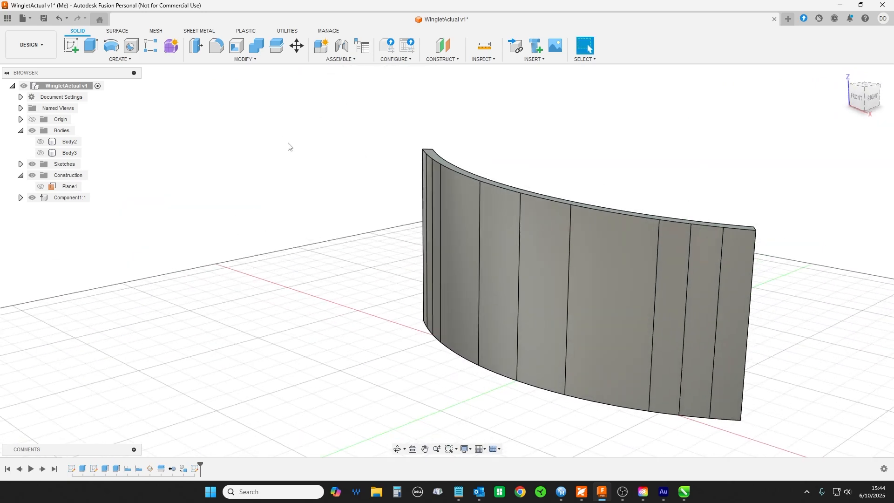
pyautogui.moveTo(298, 195); pyautogui.dragTo(326, 215)
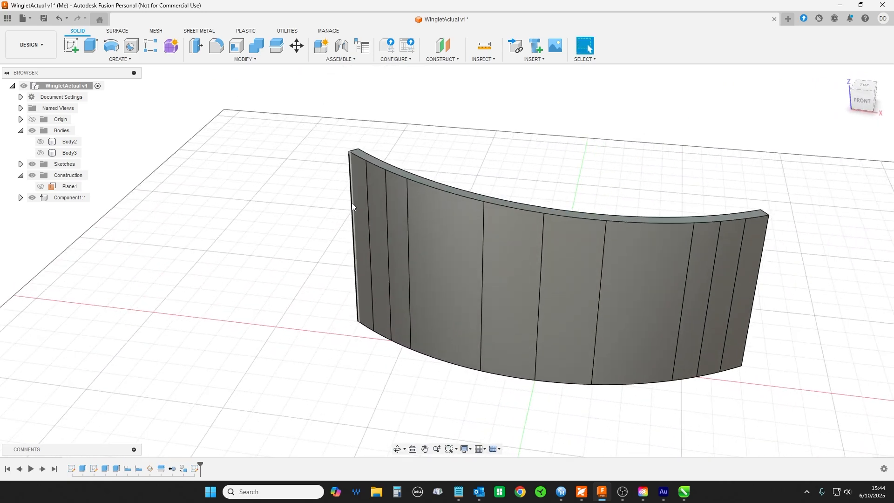
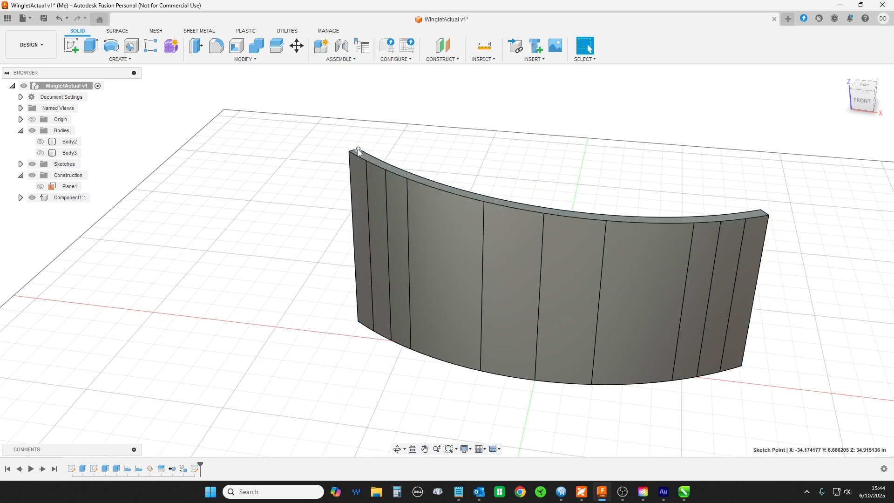
# - Inspect the curved wall's top edge, end faces and sloped top from the right and front sides
pyautogui.moveTo(278, 201)
pyautogui.mouseDown()
pyautogui.moveTo(277, 181)
pyautogui.moveTo(283, 194)
pyautogui.mouseUp()
pyautogui.moveTo(281, 298); pyautogui.dragTo(430, 126)
pyautogui.press('Escape')
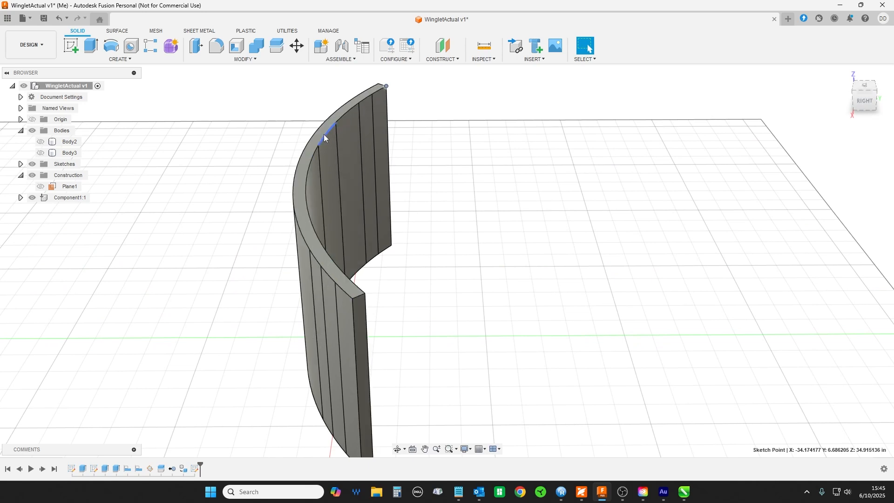
pyautogui.moveTo(223, 259); pyautogui.dragTo(466, 334)
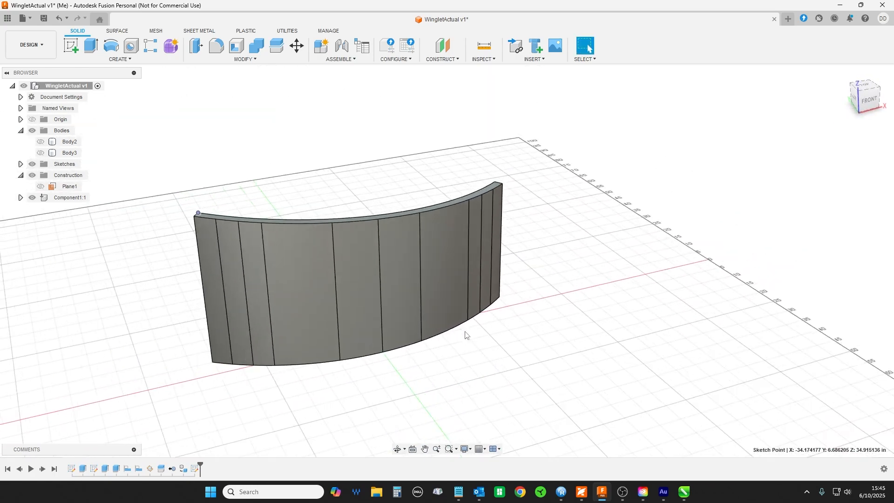
# - Temporarily show Body2, Body3 and Plane1 to view the end blocks and sloping plane around the curved wall
pyautogui.click(40, 142)
pyautogui.click(41, 153)
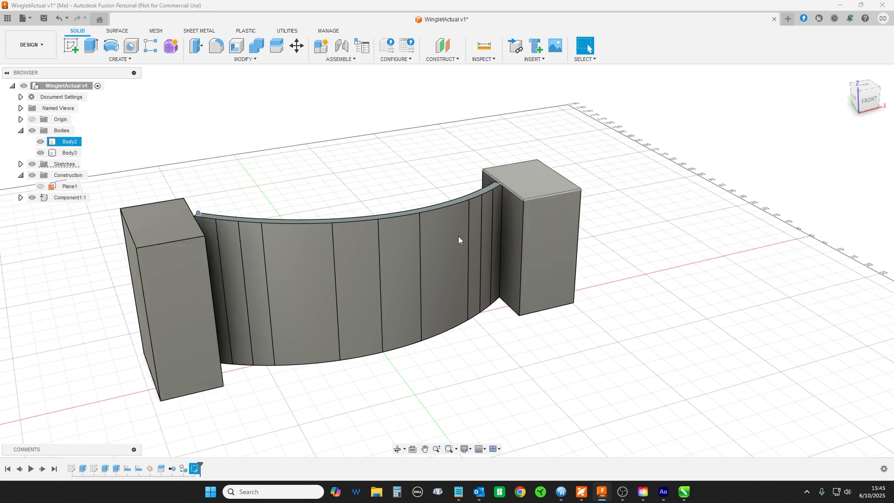
pyautogui.click(40, 186)
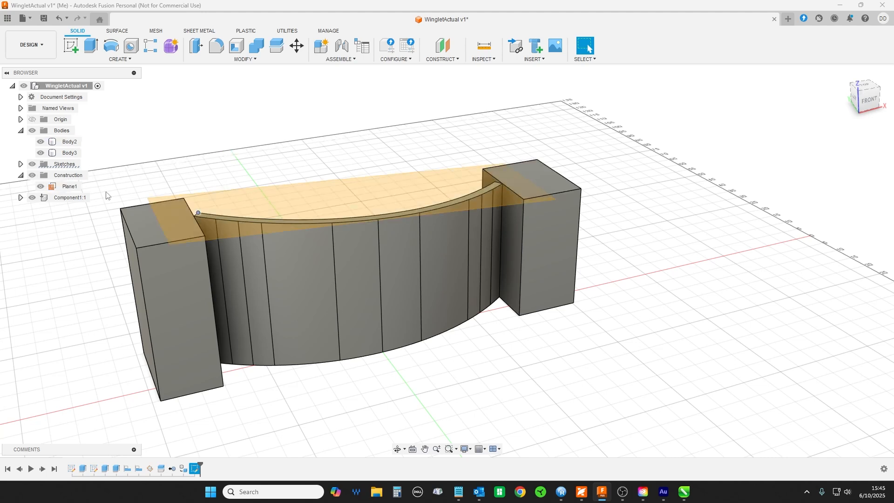
pyautogui.click(40, 187)
pyautogui.click(41, 153)
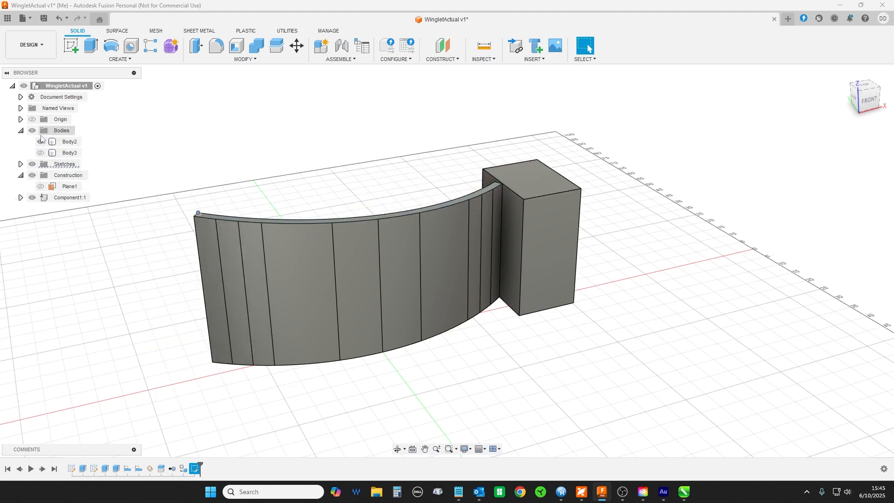
pyautogui.click(40, 142)
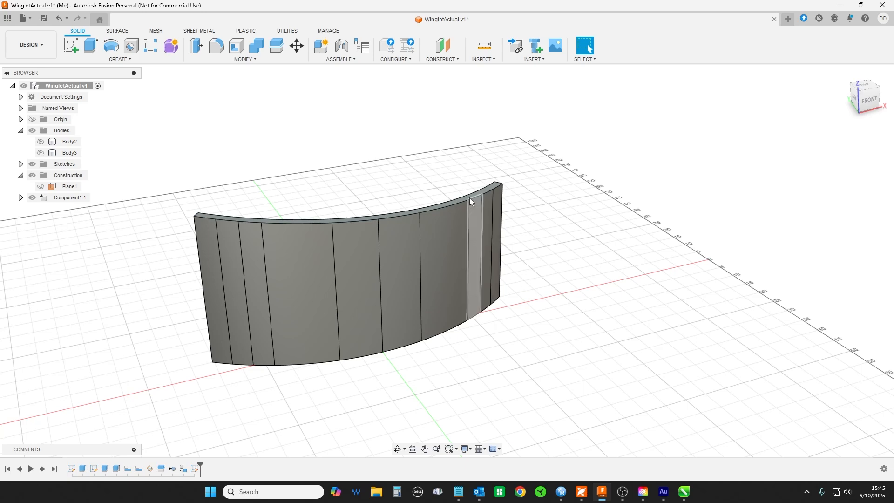
# - Select the profile along the curved wall's sloped top and check its area
pyautogui.moveTo(533, 196); pyautogui.dragTo(555, 199)
pyautogui.press('Escape')
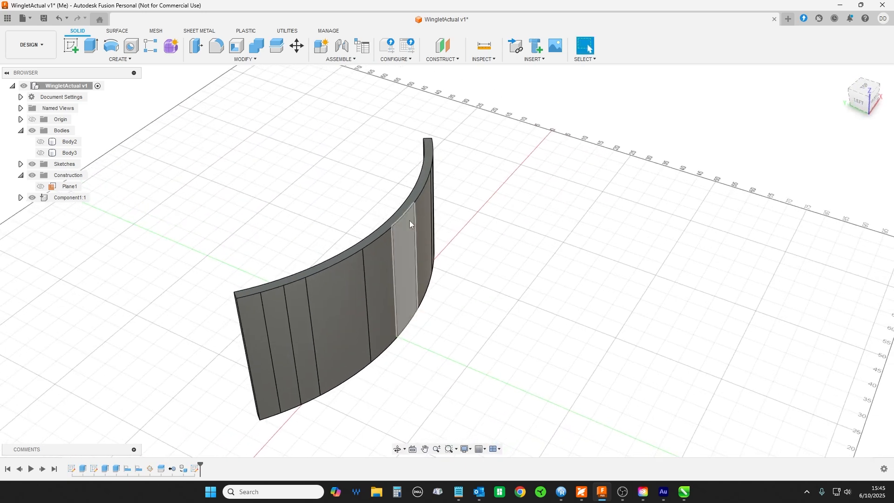
pyautogui.scroll(5, 415, 211)
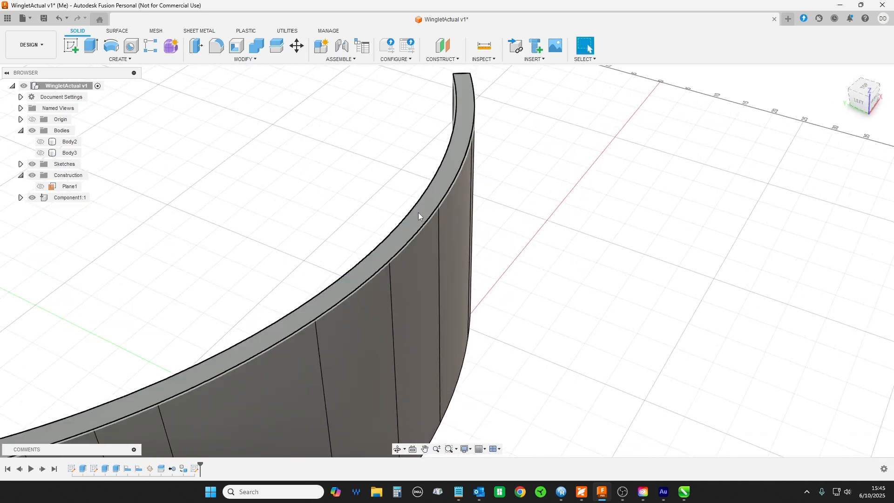
pyautogui.click(418, 212)
pyautogui.moveTo(589, 225); pyautogui.dragTo(559, 221)
pyautogui.scroll(-3, 611, 252)
pyautogui.scroll(-1, 610, 252)
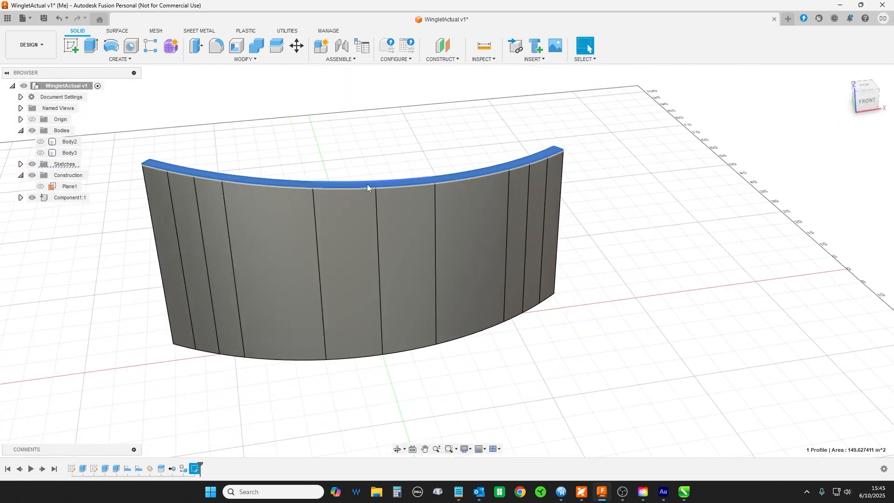
# - Select the curved wall's bottom face from below to compare its area with the top profile
pyautogui.moveTo(121, 241); pyautogui.dragTo(309, 259)
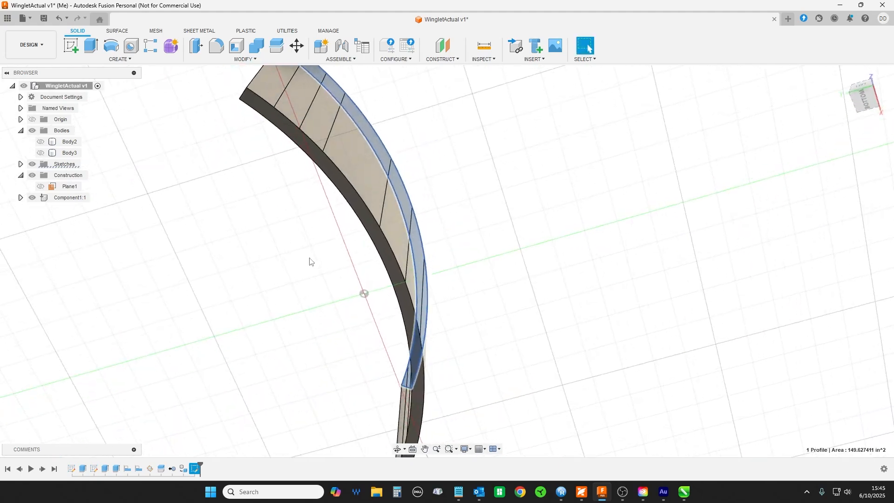
pyautogui.click(377, 233)
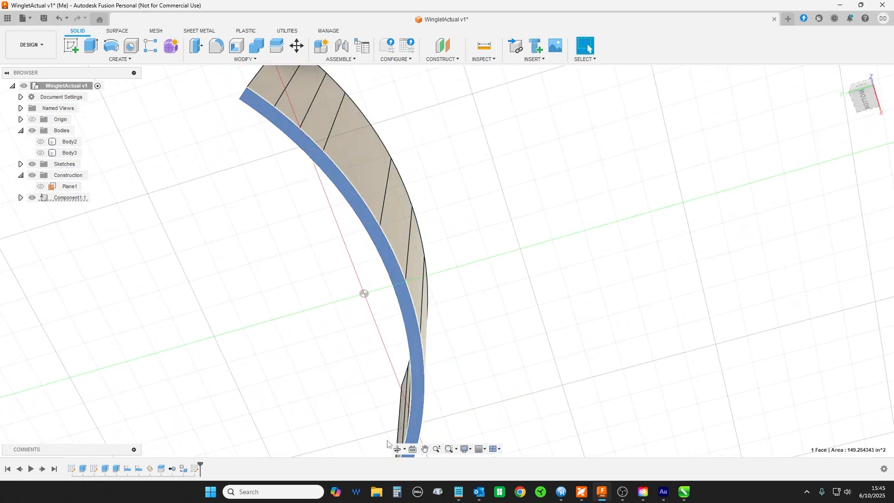
pyautogui.moveTo(531, 283); pyautogui.dragTo(603, 335)
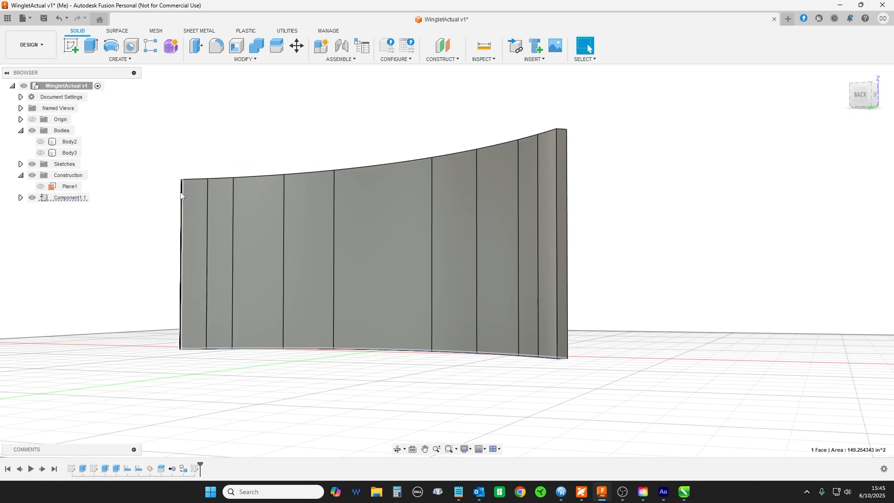
# - Reselect the wall's sloped top profile and examine its curve from above and behind
pyautogui.moveTo(642, 198); pyautogui.dragTo(577, 241)
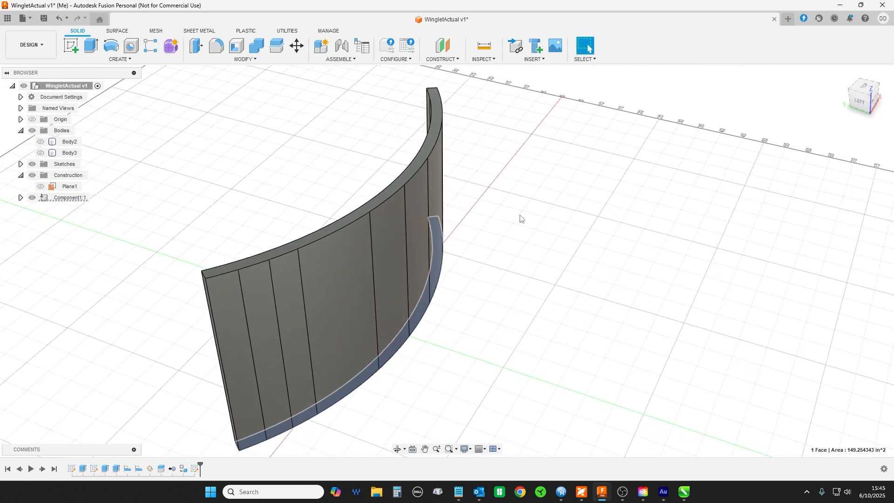
pyautogui.click(426, 151)
pyautogui.moveTo(630, 231); pyautogui.dragTo(710, 272)
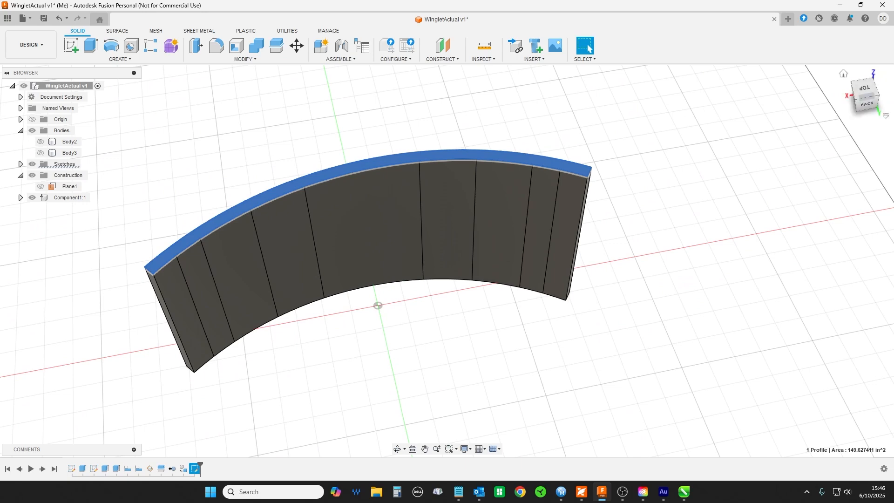
# - Switch to CorelDRAW and select the TOP curve to check its width and height
pyautogui.hotkey('alt', 'Tab')
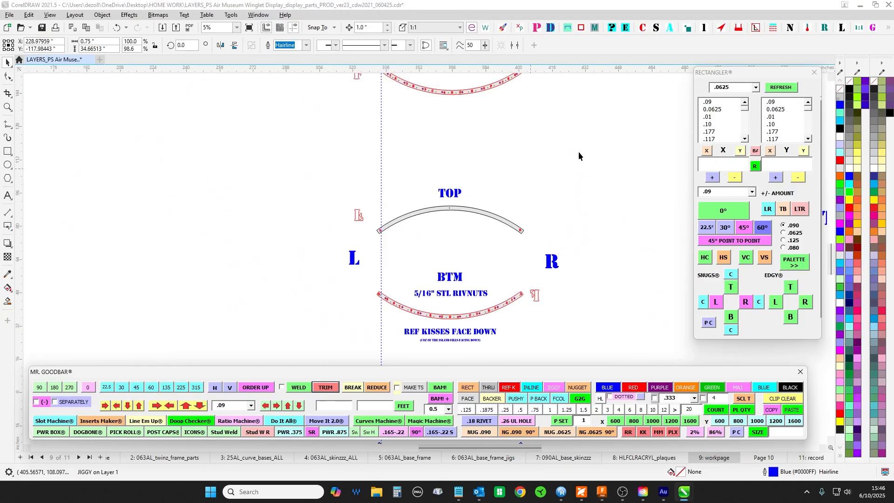
pyautogui.scroll(3, 441, 247)
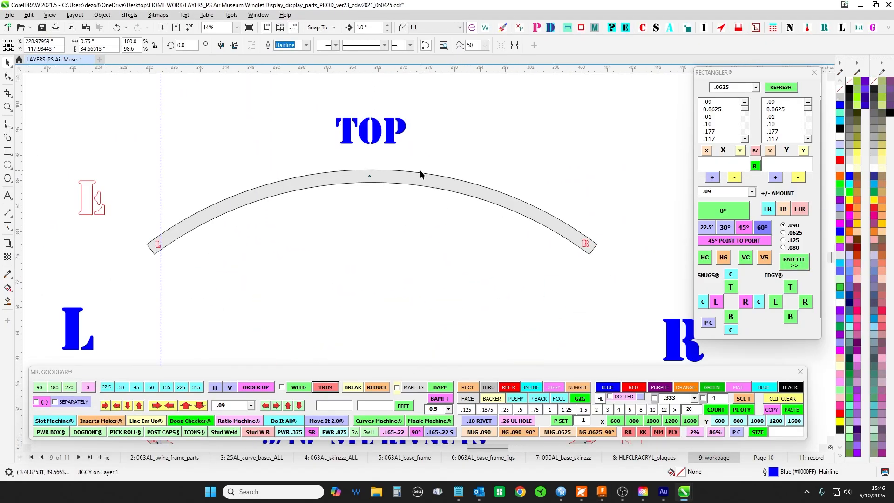
pyautogui.click(421, 171)
pyautogui.click(425, 181)
pyautogui.moveTo(569, 121); pyautogui.dragTo(588, 141)
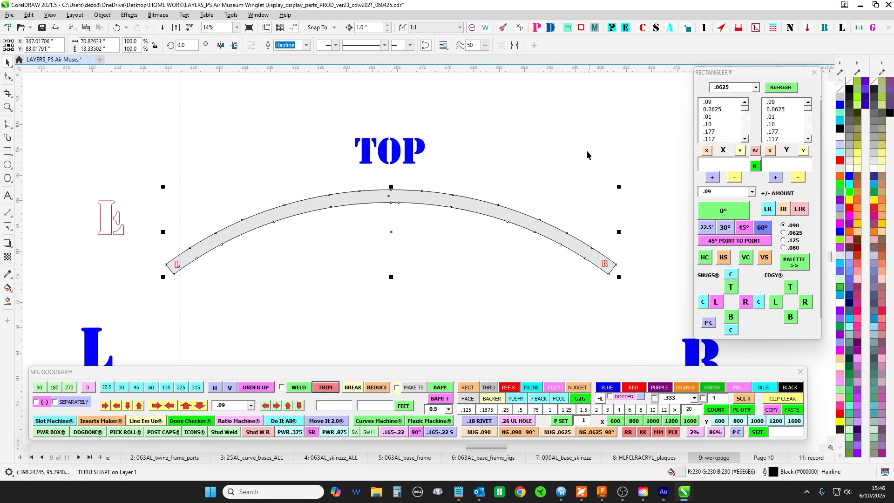
pyautogui.scroll(2, 471, 145)
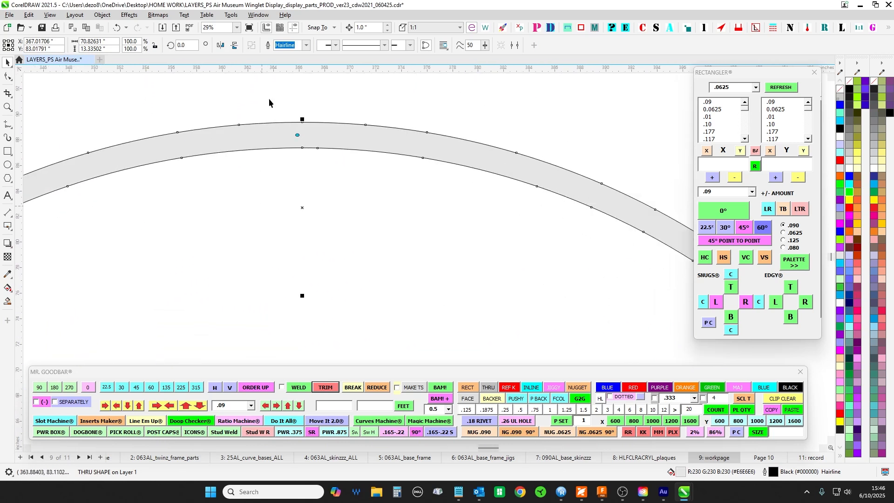
pyautogui.scroll(-2, 513, 119)
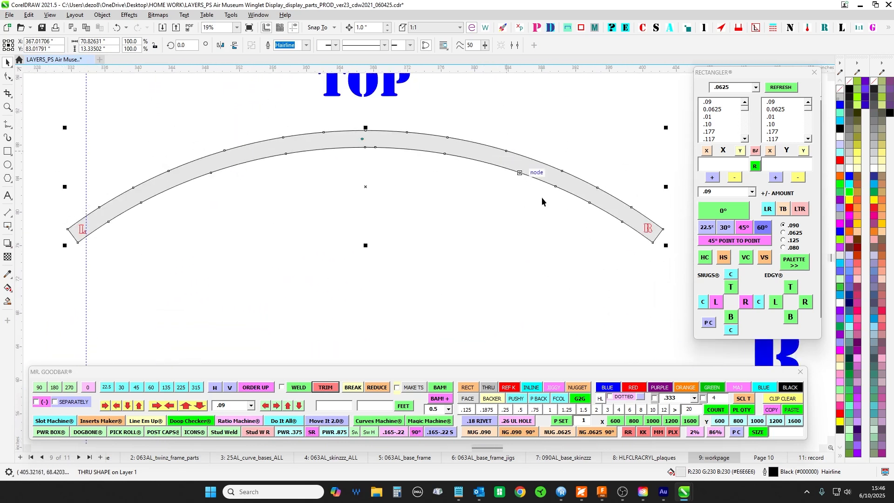
# - Select the BTM curve with the rivnut holes and compare its width and height with the TOP curve
pyautogui.scroll(-2, 340, 193)
pyautogui.click(370, 209)
pyautogui.scroll(-2, 372, 209)
pyautogui.moveTo(382, 224); pyautogui.dragTo(385, 179)
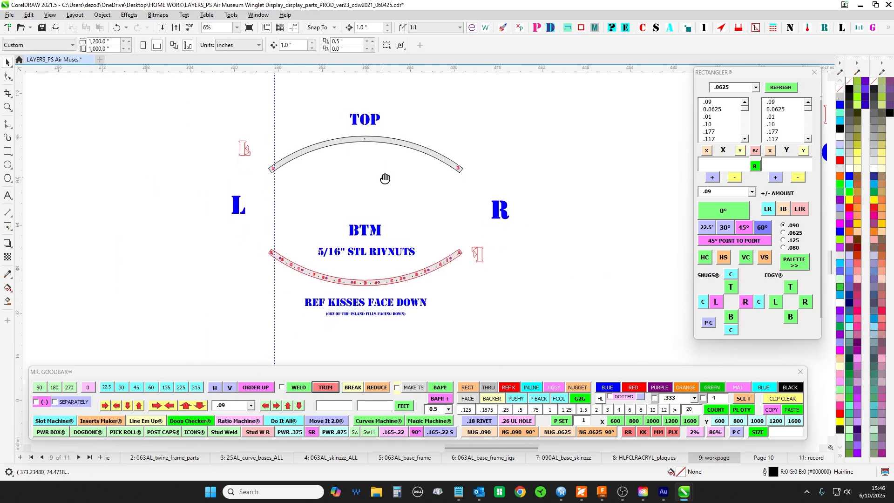
pyautogui.scroll(1, 383, 292)
pyautogui.click(382, 275)
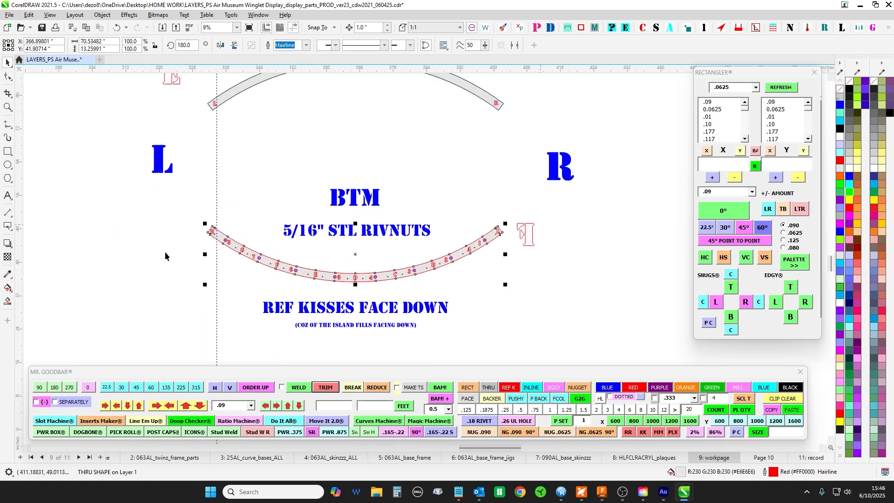
pyautogui.moveTo(416, 150); pyautogui.dragTo(435, 184)
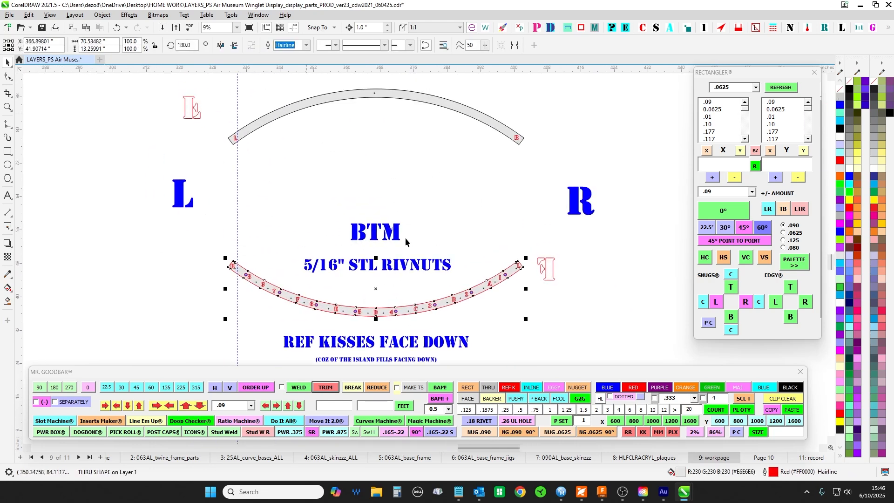
# - Stretch the BTM curve horizontally from its R end to about 82.74 in wide
pyautogui.scroll(1, 350, 98)
pyautogui.scroll(-2, 283, 159)
pyautogui.click(283, 167)
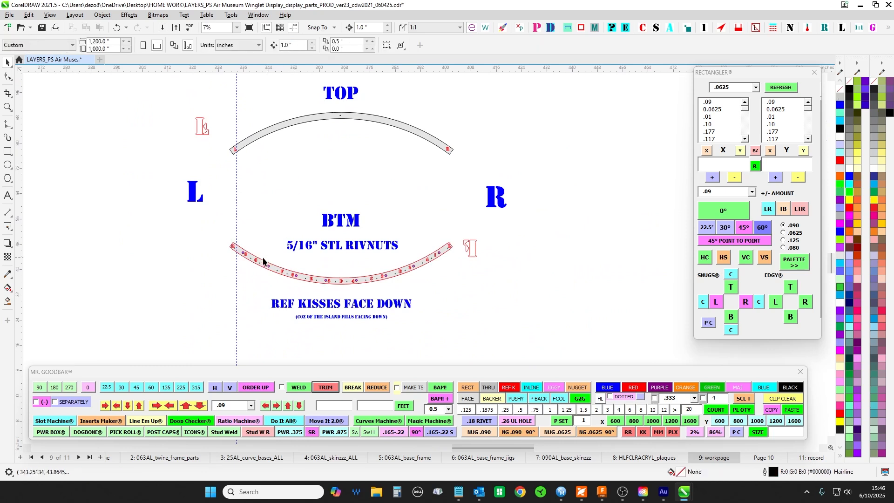
pyautogui.scroll(2, 250, 259)
pyautogui.click(251, 261)
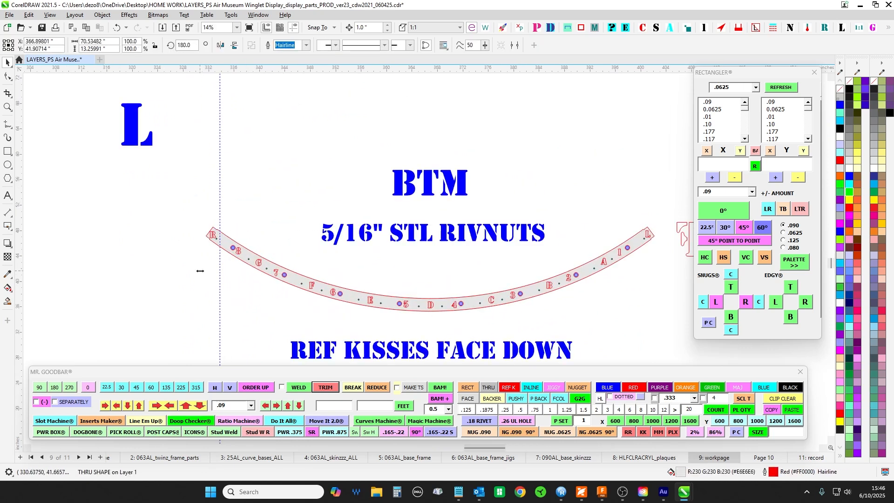
pyautogui.moveTo(200, 270); pyautogui.dragTo(120, 270)
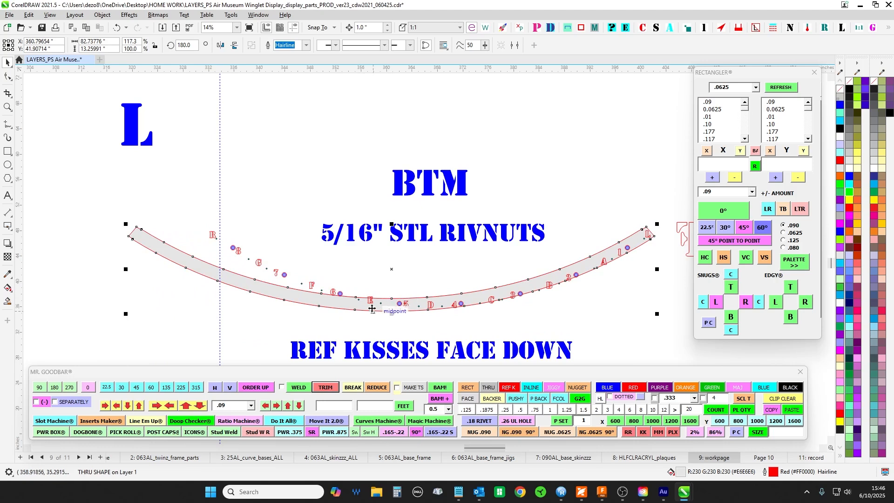
# - Compare the stretched BTM curve's R end with the L end of the TOP curve
pyautogui.scroll(-2, 196, 171)
pyautogui.scroll(2, 202, 135)
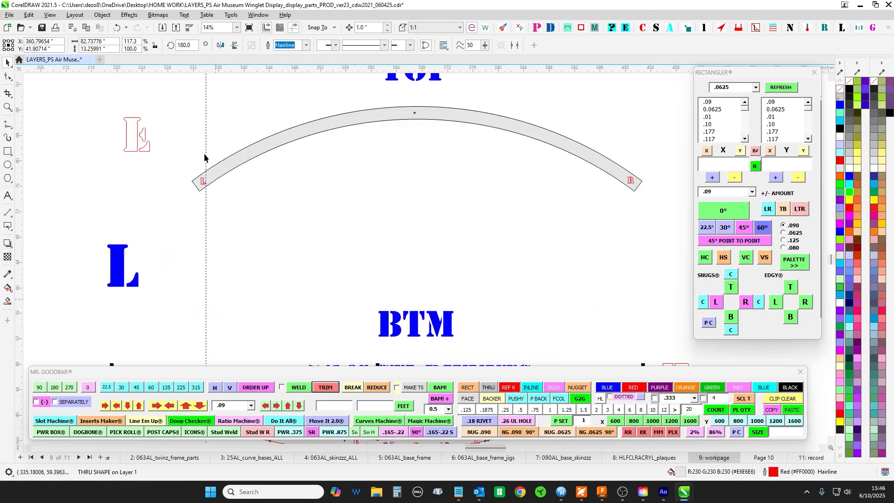
pyautogui.scroll(1, 201, 169)
pyautogui.scroll(-2, 196, 176)
pyautogui.scroll(2, 187, 219)
pyautogui.scroll(1, 187, 289)
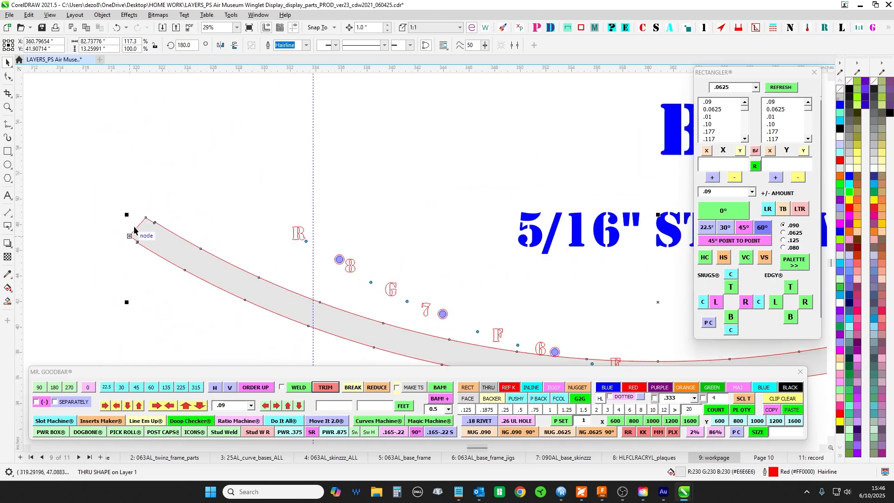
pyautogui.scroll(-2, 261, 305)
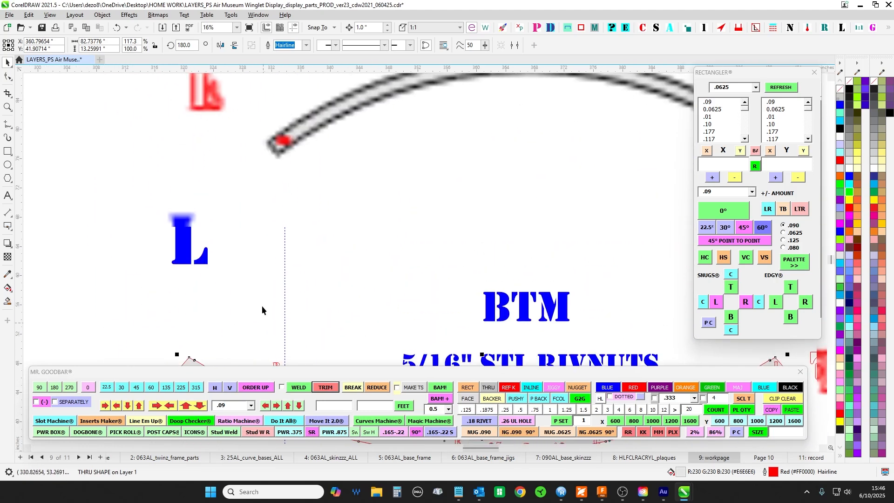
# - Select the TOP curve and compare it with the sloped L-R elevation and the lettered plan curves
pyautogui.click(294, 134)
pyautogui.scroll(-4, 381, 180)
pyautogui.moveTo(449, 121); pyautogui.dragTo(358, 285)
pyautogui.moveTo(285, 128); pyautogui.dragTo(266, 230)
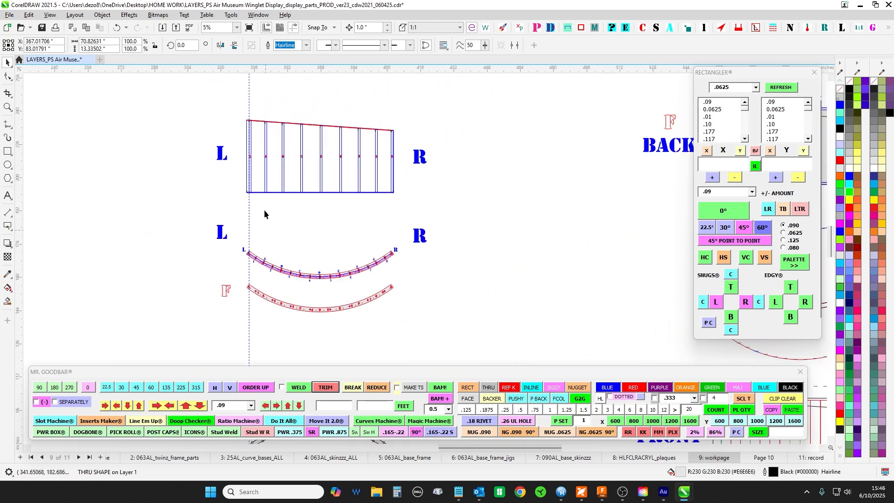
pyautogui.moveTo(445, 287); pyautogui.dragTo(508, 77)
pyautogui.scroll(3, 400, 218)
pyautogui.moveTo(343, 265); pyautogui.dragTo(375, 163)
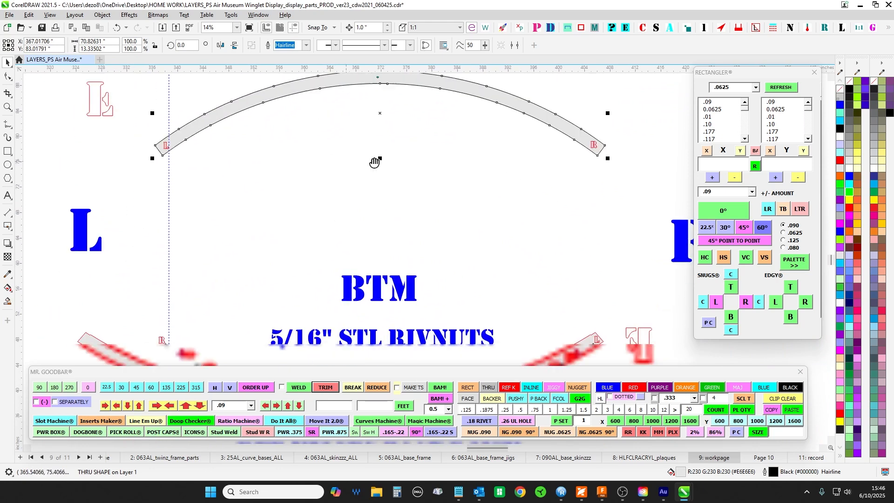
# - Undo the horizontal stretch of the BTM curve
pyautogui.moveTo(575, 131); pyautogui.dragTo(492, 171)
pyautogui.scroll(-2, 263, 225)
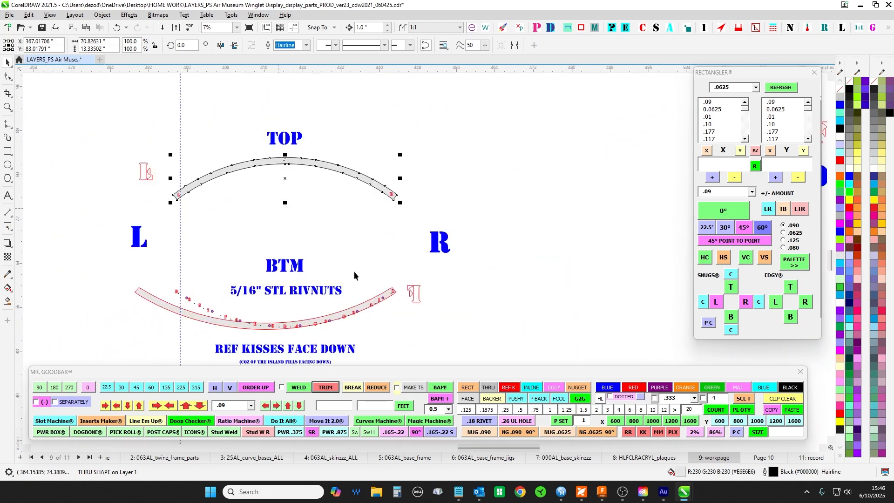
pyautogui.hotkey('ctrl', 'z')
pyautogui.scroll(1, 163, 310)
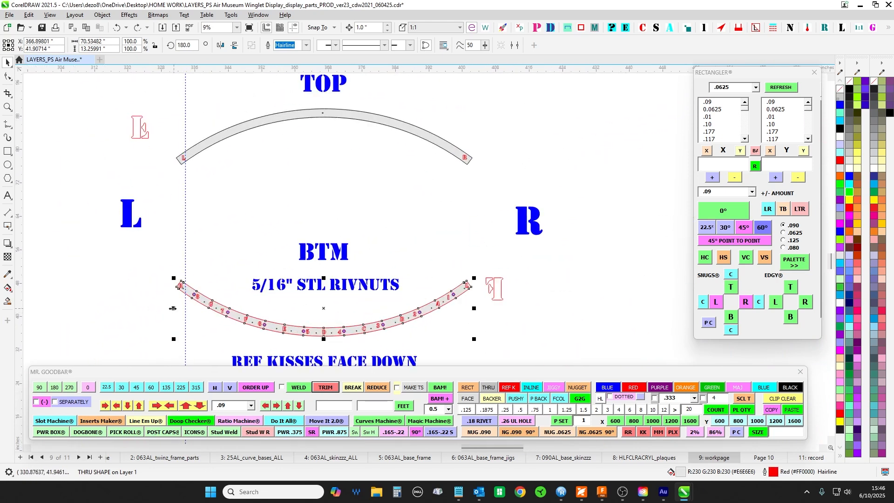
# - Review the sloped L-R elevation and the curved plans above the TOP and BTM curves
pyautogui.scroll(-3, 356, 208)
pyautogui.moveTo(357, 211); pyautogui.dragTo(301, 391)
pyautogui.scroll(1, 295, 275)
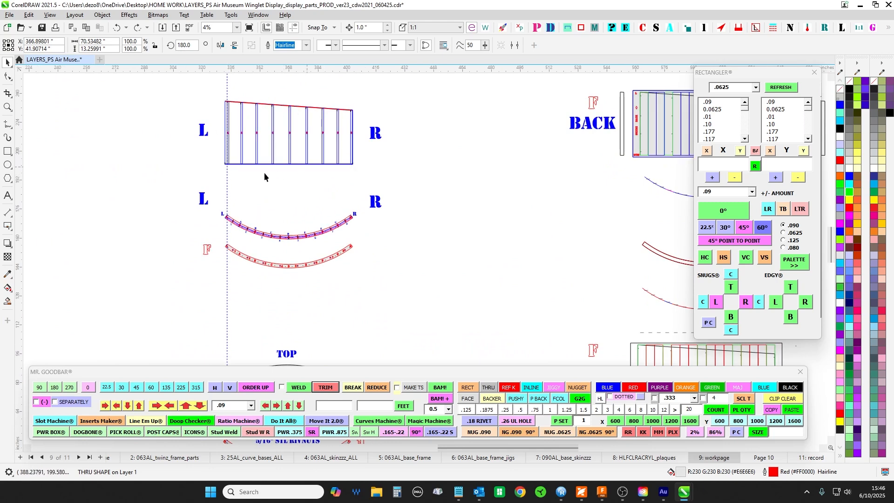
pyautogui.moveTo(429, 292); pyautogui.dragTo(448, 312)
pyautogui.scroll(3, 290, 128)
pyautogui.scroll(-4, 421, 228)
# - Select the TOP curve again and compare its size and ends with the BTM curve below
pyautogui.moveTo(456, 260); pyautogui.dragTo(450, 87)
pyautogui.scroll(3, 395, 210)
pyautogui.click(364, 242)
pyautogui.scroll(2, 364, 239)
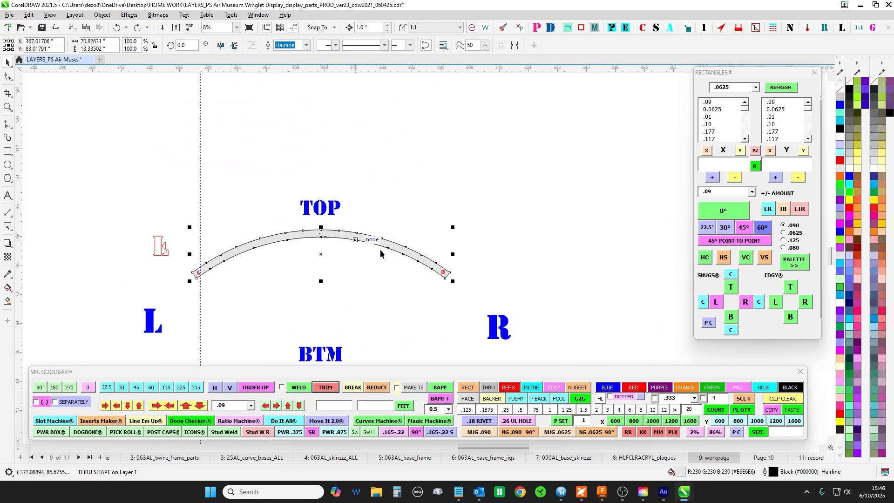
pyautogui.moveTo(386, 204); pyautogui.dragTo(419, 339)
pyautogui.scroll(-2, 340, 119)
pyautogui.moveTo(401, 273); pyautogui.dragTo(390, 179)
pyautogui.scroll(2, 392, 214)
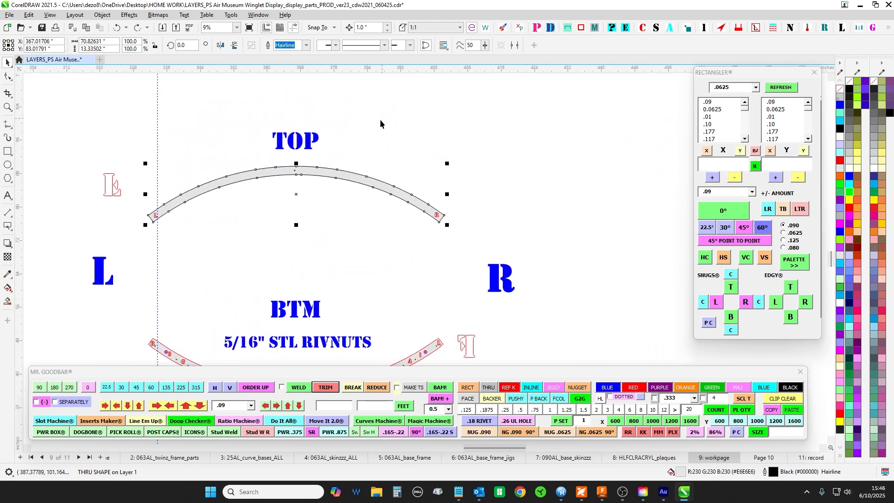
# - Compare the TOP and BTM curves with the two curved plans and the row of flat panels below them
pyautogui.moveTo(348, 258); pyautogui.dragTo(367, 197)
pyautogui.scroll(-3, 372, 188)
pyautogui.moveTo(465, 280); pyautogui.dragTo(440, 151)
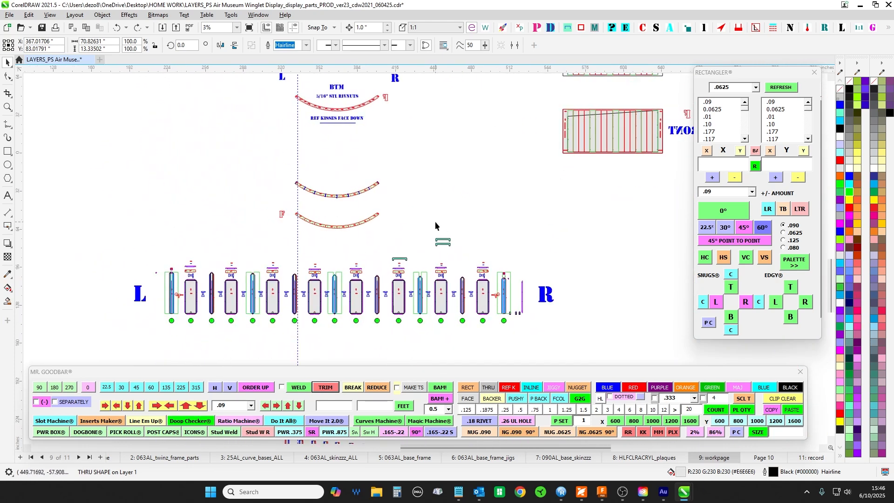
pyautogui.scroll(2, 289, 294)
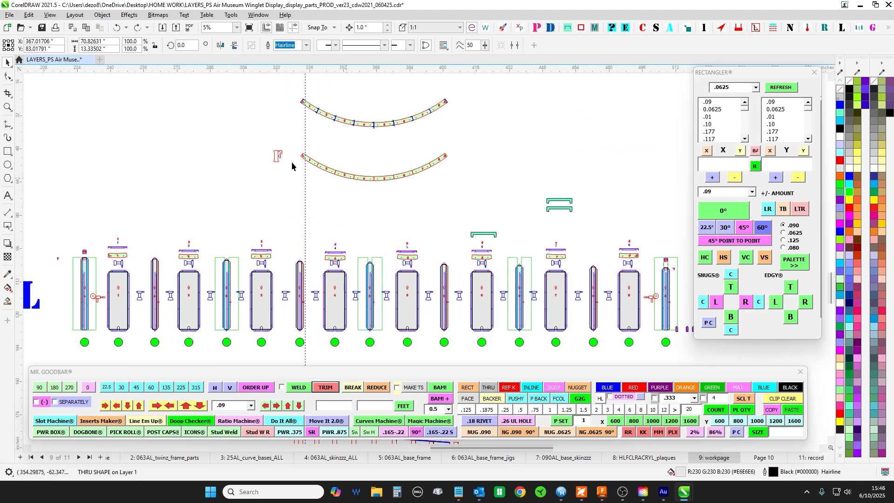
pyautogui.moveTo(175, 111); pyautogui.dragTo(201, 194)
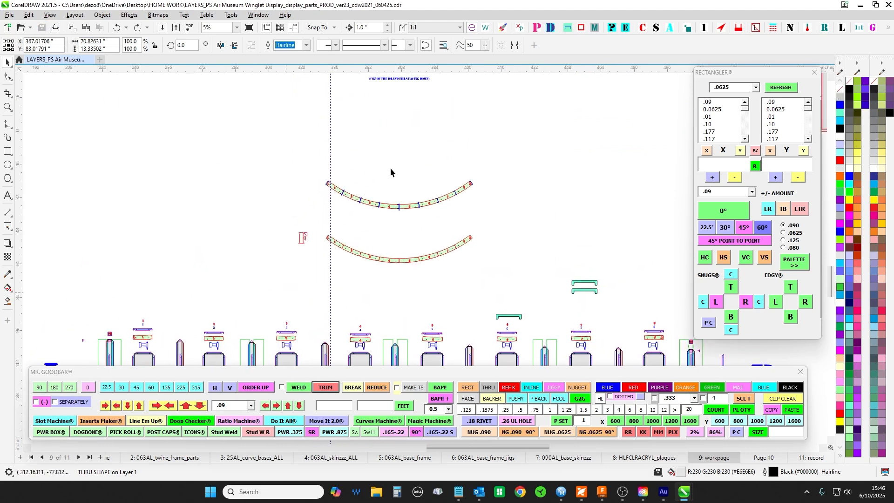
pyautogui.scroll(2, 373, 174)
pyautogui.scroll(-1, 370, 173)
pyautogui.moveTo(383, 145); pyautogui.dragTo(350, 323)
pyautogui.moveTo(358, 175); pyautogui.dragTo(321, 342)
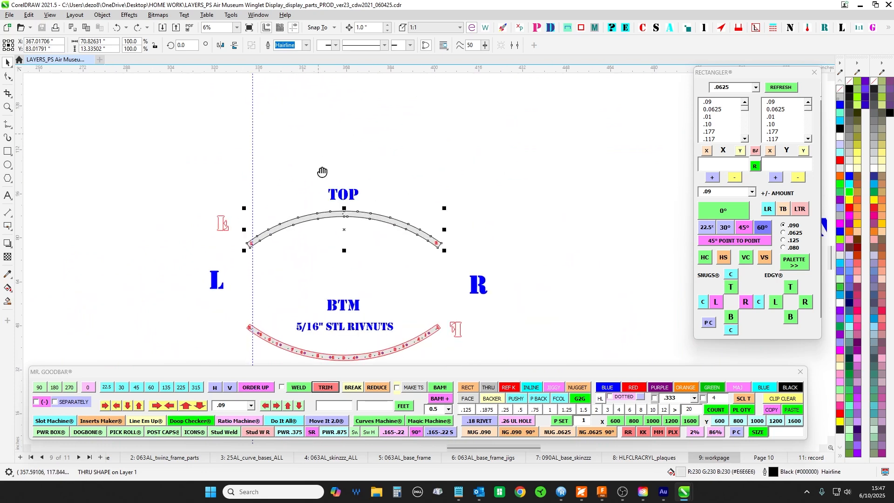
pyautogui.moveTo(322, 172); pyautogui.dragTo(338, 358)
# - Examine the lettered plan curve up close at end L and at joints A and B
pyautogui.scroll(4, 319, 192)
pyautogui.scroll(2, 140, 118)
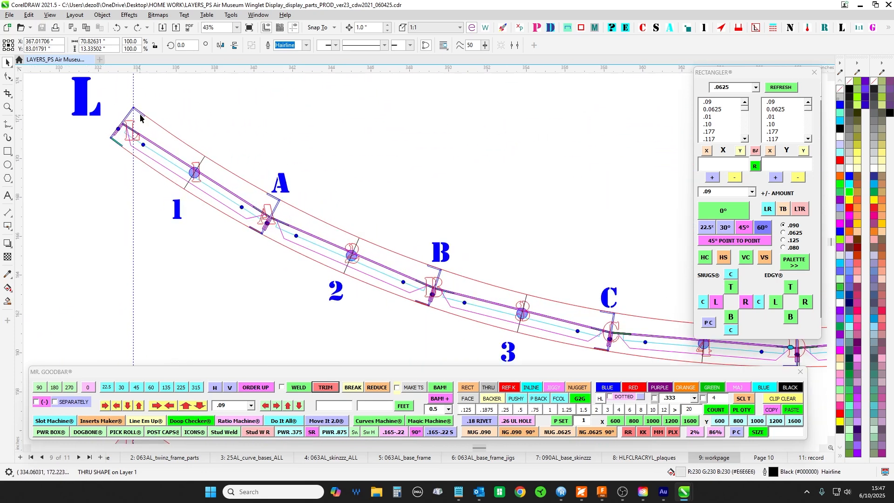
pyautogui.moveTo(102, 159); pyautogui.dragTo(102, 158)
pyautogui.scroll(3, 124, 115)
pyautogui.click(197, 107)
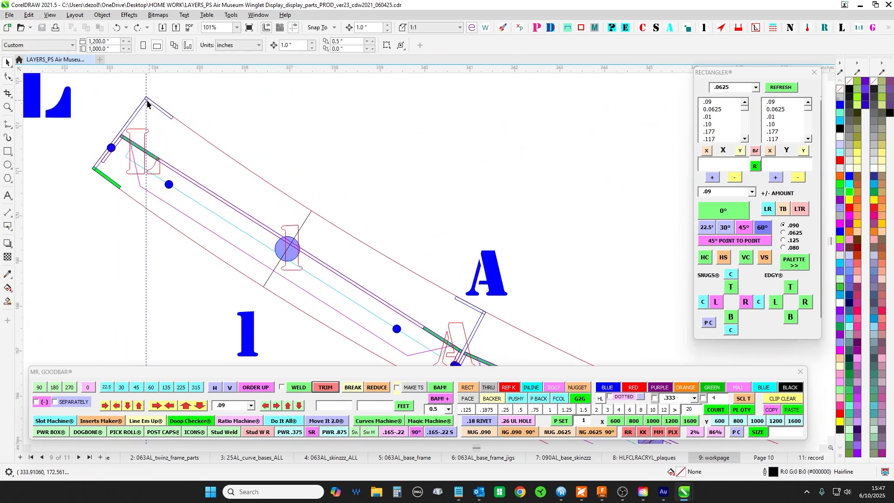
pyautogui.moveTo(438, 298); pyautogui.dragTo(338, 182)
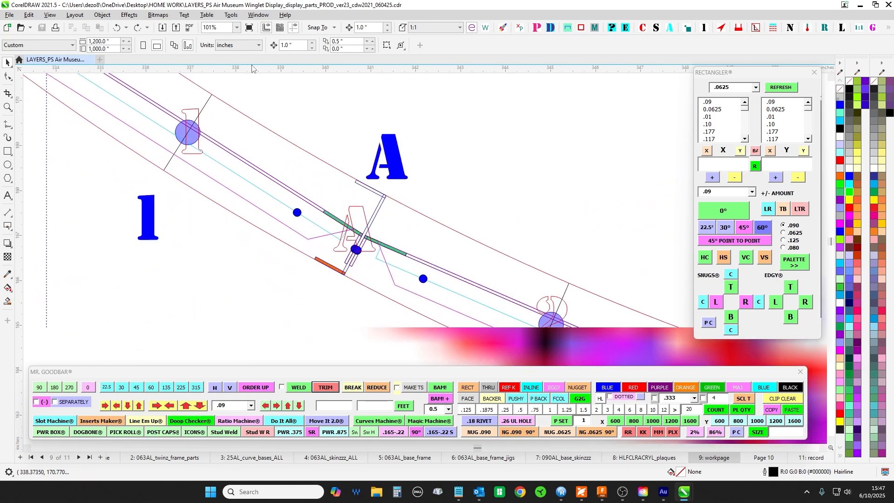
pyautogui.scroll(-7, 365, 225)
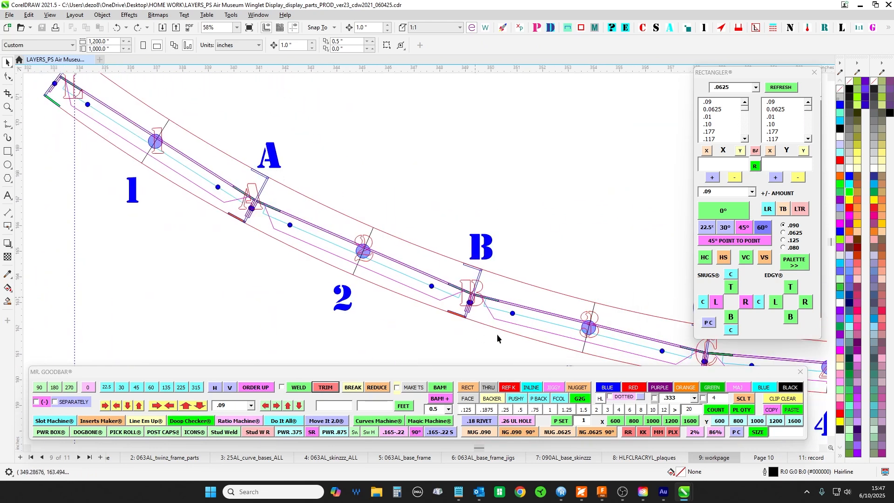
pyautogui.scroll(2, 347, 254)
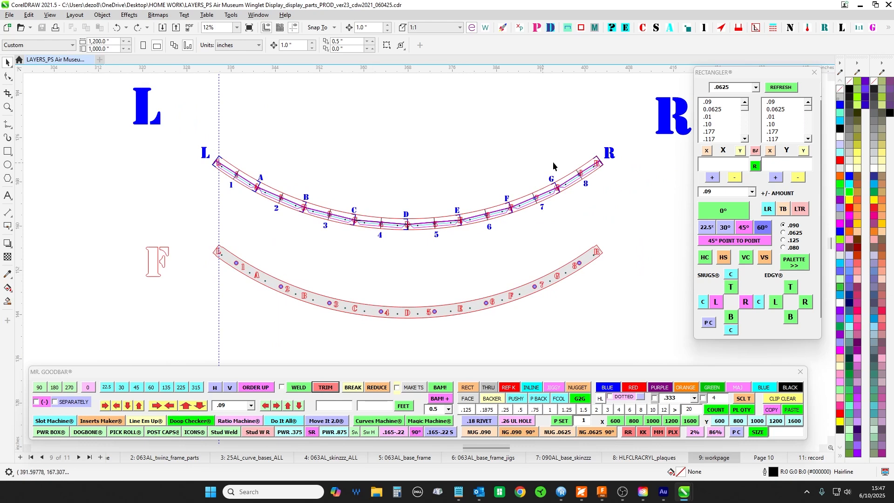
# - Follow the lettered plan curve from L to R and compare segments 1 to 8 with the numbered curve below
pyautogui.scroll(2, 583, 142)
pyautogui.moveTo(587, 162); pyautogui.dragTo(453, 100)
pyautogui.moveTo(204, 157); pyautogui.dragTo(614, 179)
pyautogui.scroll(1, 271, 191)
pyautogui.moveTo(271, 191); pyautogui.dragTo(137, 183)
pyautogui.moveTo(569, 191); pyautogui.dragTo(317, 190)
pyautogui.scroll(-4, 496, 261)
pyautogui.moveTo(489, 264); pyautogui.dragTo(524, 230)
pyautogui.scroll(5, 211, 184)
pyautogui.scroll(-2, 211, 184)
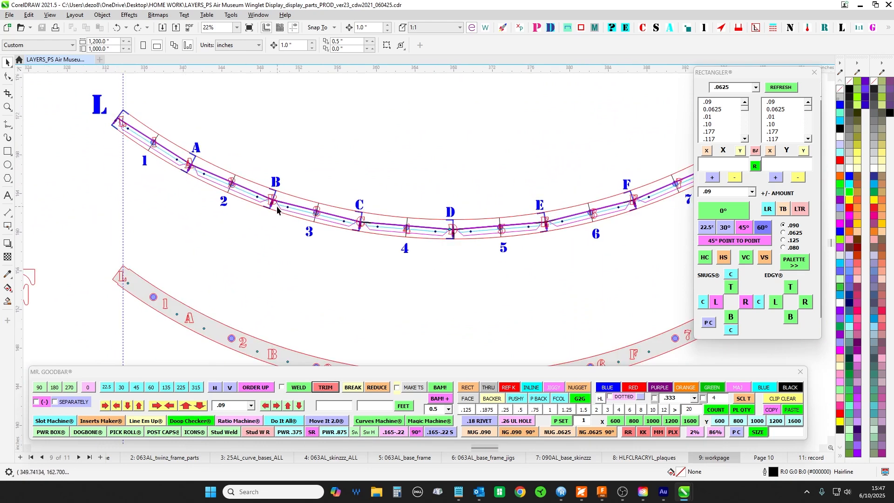
pyautogui.scroll(-3, 422, 118)
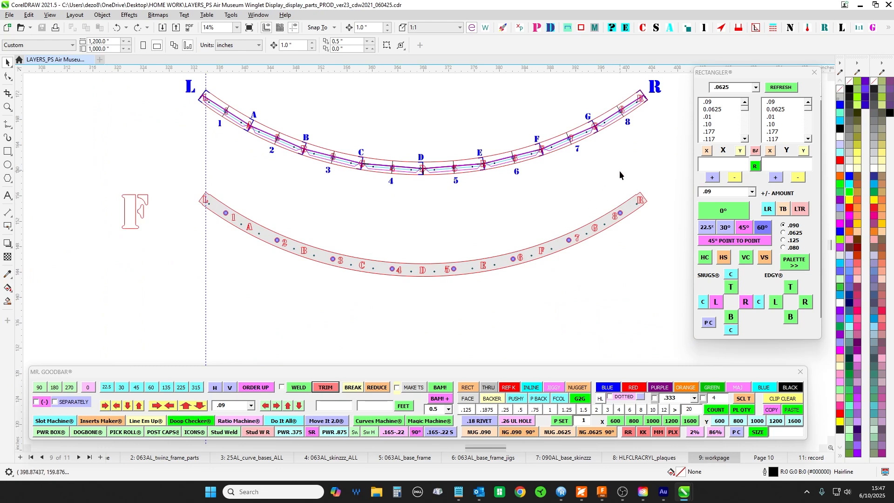
pyautogui.scroll(3, 246, 139)
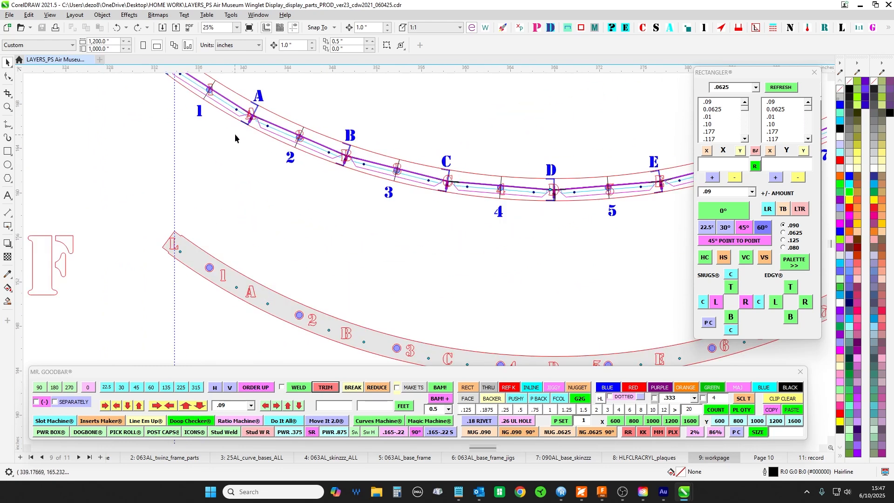
pyautogui.scroll(-10, 264, 116)
# - Inspect the row of flat panels toward end R and select the panel 8 parts with their curved top piece
pyautogui.moveTo(379, 283); pyautogui.dragTo(404, 90)
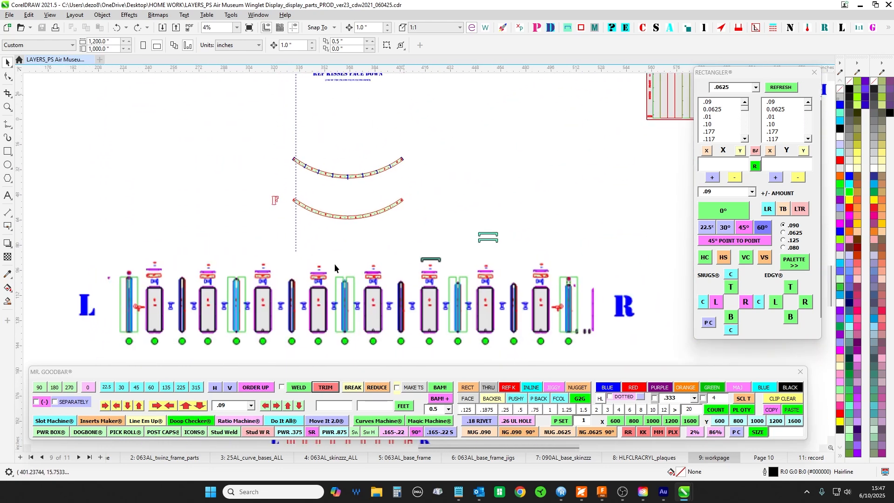
pyautogui.scroll(3, 495, 322)
pyautogui.moveTo(322, 151); pyautogui.dragTo(373, 106)
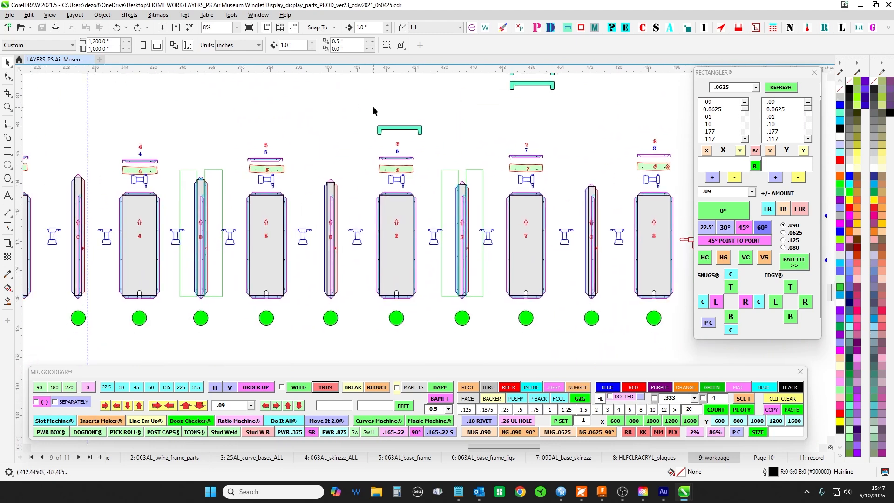
pyautogui.scroll(-2, 432, 158)
pyautogui.moveTo(670, 317); pyautogui.dragTo(557, 318)
pyautogui.scroll(2, 554, 242)
pyautogui.moveTo(395, 138); pyautogui.dragTo(481, 179)
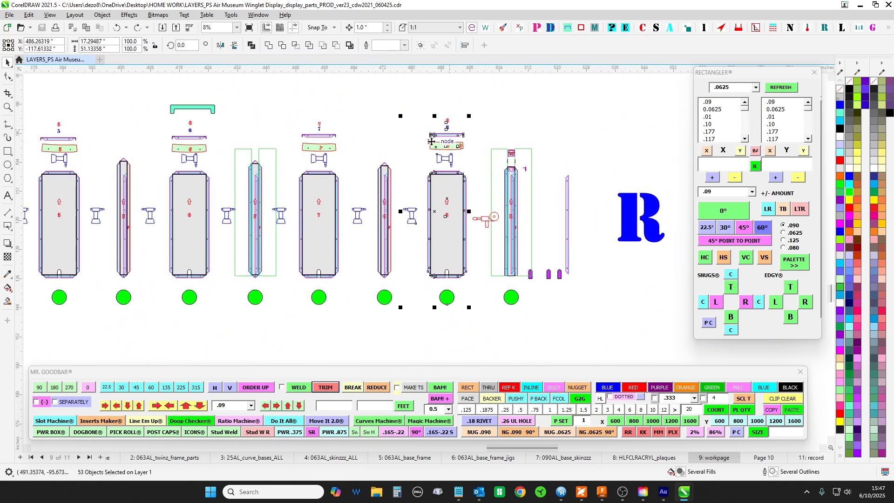
pyautogui.scroll(-2, 443, 313)
pyautogui.scroll(2, 279, 313)
pyautogui.scroll(-2, 568, 319)
pyautogui.scroll(2, 289, 321)
# - Select the numbered panels and lettered ribs across the flat L-R row, and clear the selection
pyautogui.moveTo(228, 126); pyautogui.dragTo(311, 166)
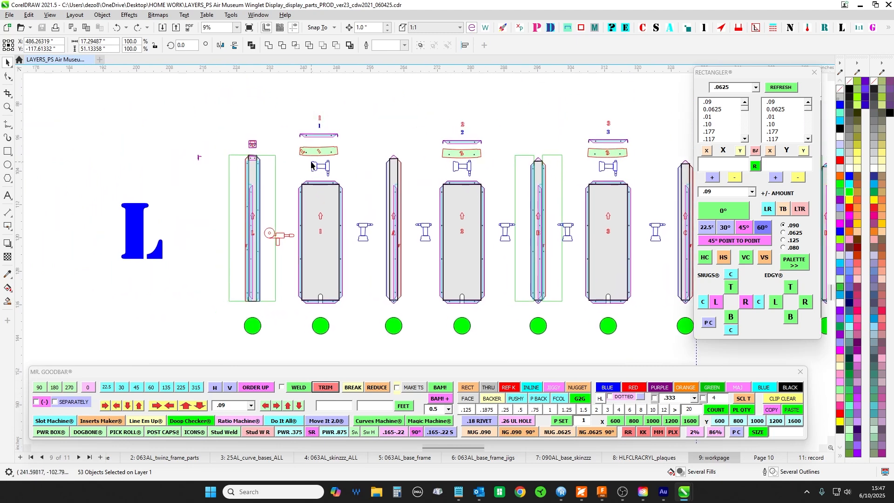
pyautogui.scroll(-2, 353, 132)
pyautogui.moveTo(311, 88); pyautogui.dragTo(658, 245)
pyautogui.scroll(-1, 175, 95)
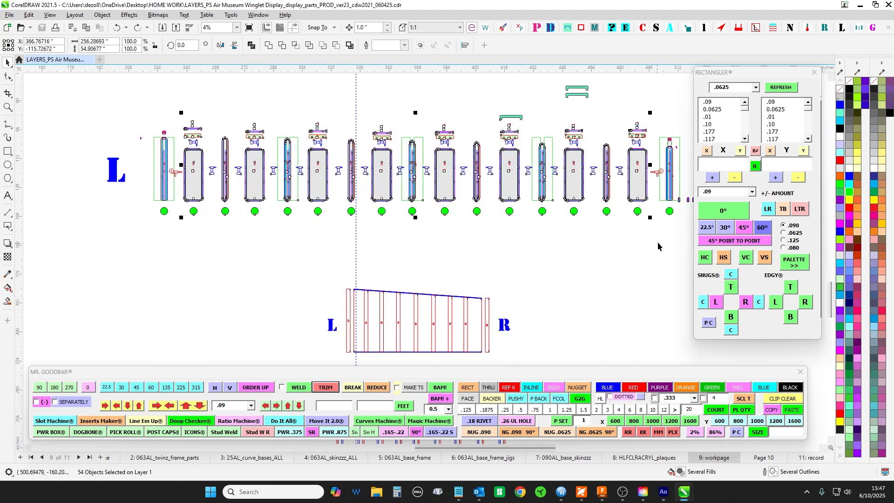
pyautogui.press('Escape')
# - Inspect the top profiles of panels 6 to 8 and select the pair of teal gauges above panel 7
pyautogui.scroll(2, 641, 147)
pyautogui.moveTo(598, 147); pyautogui.dragTo(391, 163)
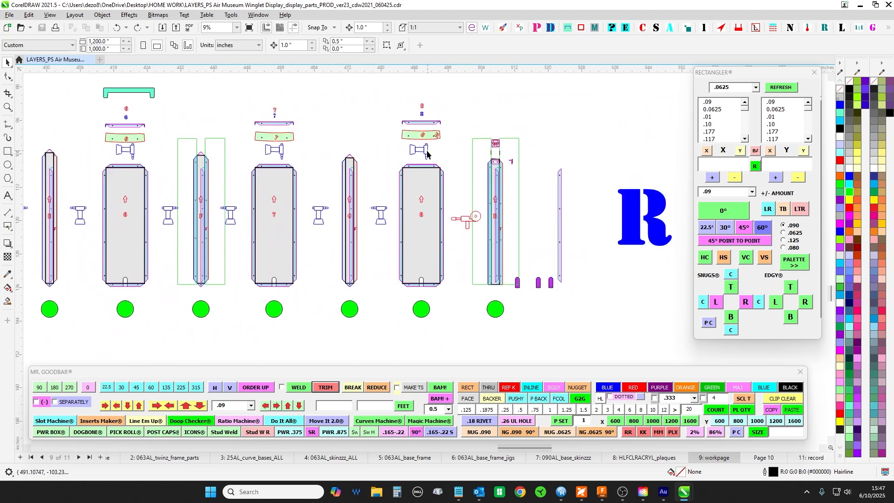
pyautogui.scroll(2, 406, 156)
pyautogui.moveTo(361, 128); pyautogui.dragTo(339, 174)
pyautogui.moveTo(282, 168); pyautogui.dragTo(613, 245)
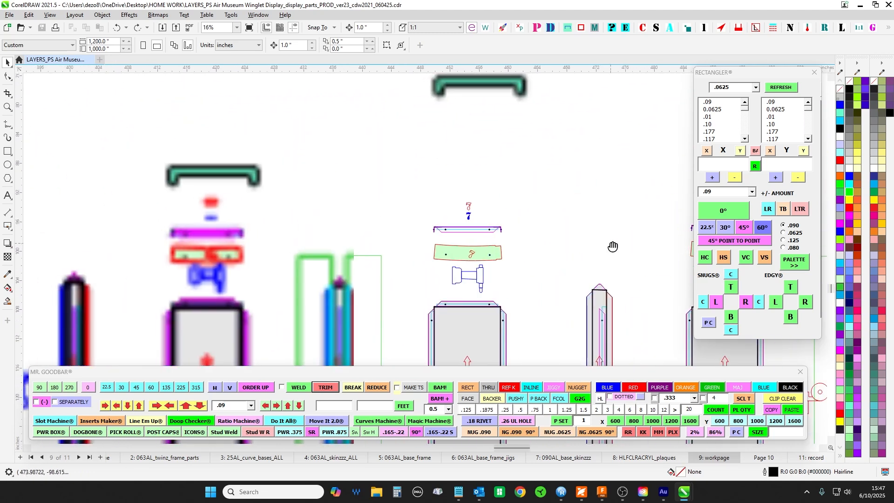
pyautogui.moveTo(390, 153); pyautogui.dragTo(325, 275)
pyautogui.moveTo(261, 256); pyautogui.dragTo(489, 205)
pyautogui.scroll(2, 410, 213)
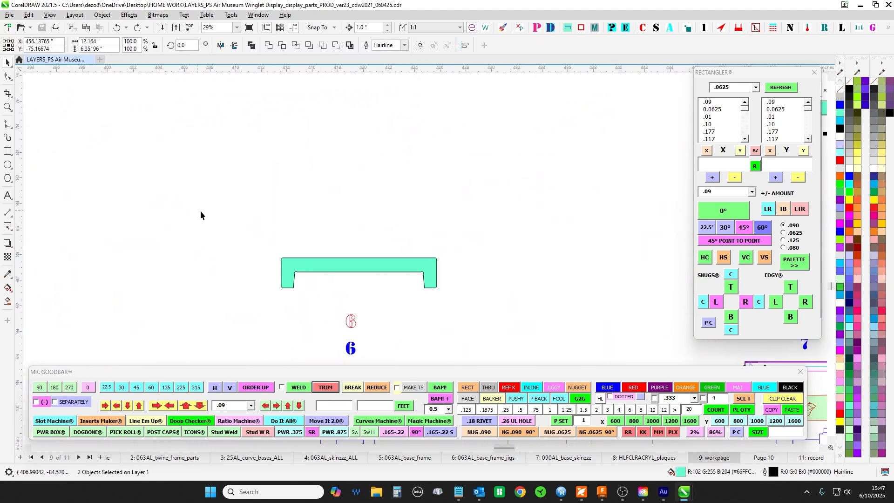
# - Move the teal gauge above panel 6 down onto the panel's end profile, fitting its slanted inner edge to the bent flange
pyautogui.scroll(-1, 452, 187)
pyautogui.moveTo(499, 333); pyautogui.dragTo(462, 203)
pyautogui.scroll(2, 392, 202)
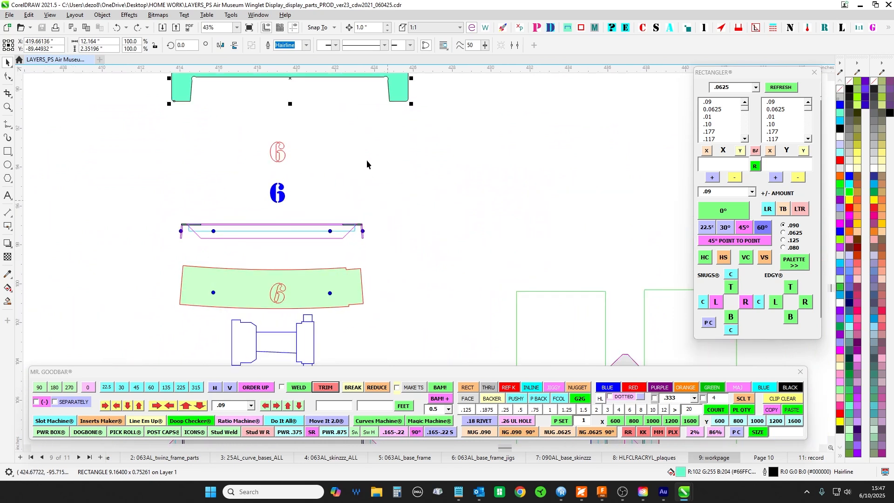
pyautogui.moveTo(367, 160); pyautogui.dragTo(423, 208)
pyautogui.moveTo(403, 114); pyautogui.dragTo(349, 235)
pyautogui.scroll(5, 401, 260)
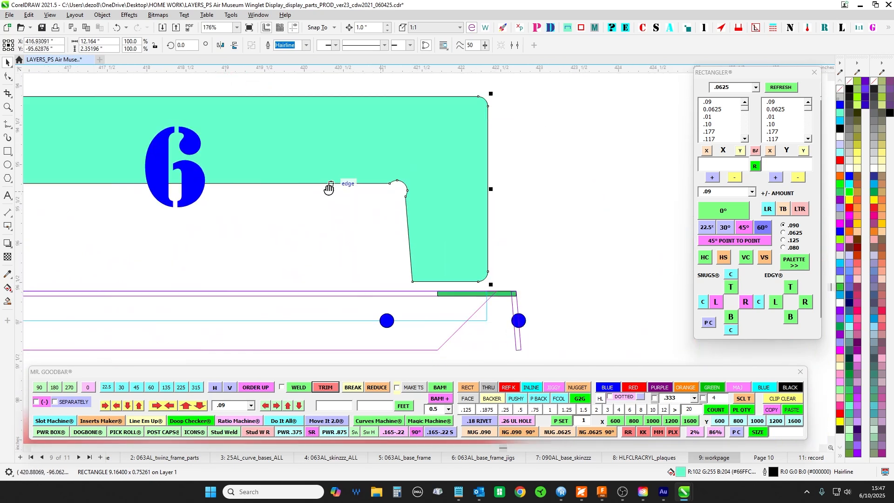
pyautogui.moveTo(368, 153); pyautogui.dragTo(482, 253)
pyautogui.scroll(-9, 538, 263)
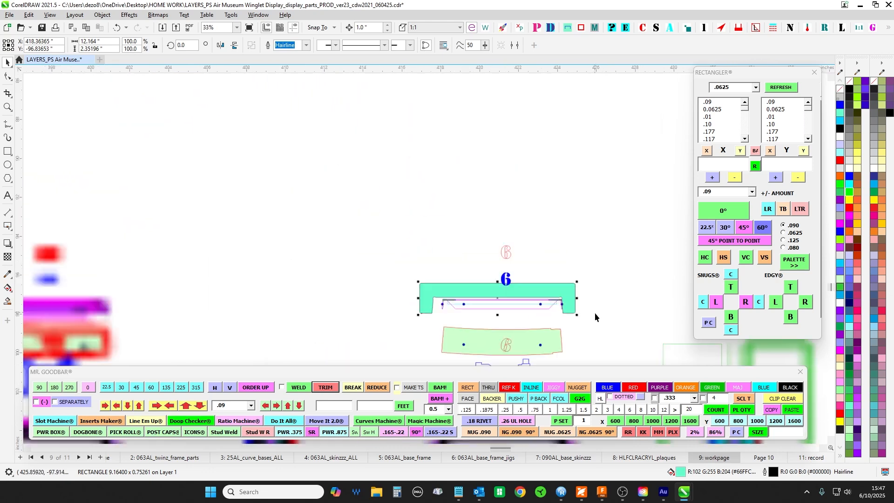
# - Examine joint F between segments 6 and 7 on the lettered plan curve, including the angled flanges and neighbouring joints
pyautogui.scroll(-1, 524, 206)
pyautogui.moveTo(522, 198); pyautogui.dragTo(507, 299)
pyautogui.moveTo(487, 155); pyautogui.dragTo(581, 369)
pyautogui.moveTo(464, 180); pyautogui.dragTo(480, 434)
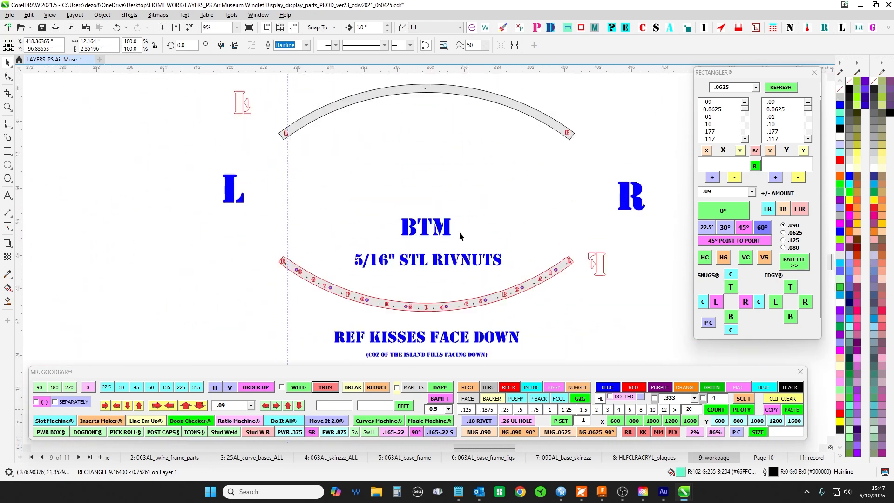
pyautogui.moveTo(430, 185); pyautogui.dragTo(395, 437)
pyautogui.scroll(-3, 412, 167)
pyautogui.scroll(8, 364, 236)
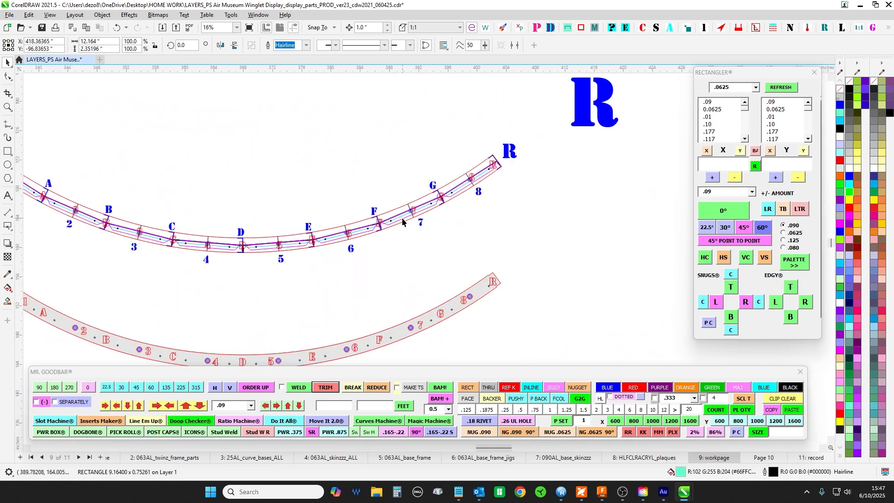
pyautogui.scroll(2, 363, 235)
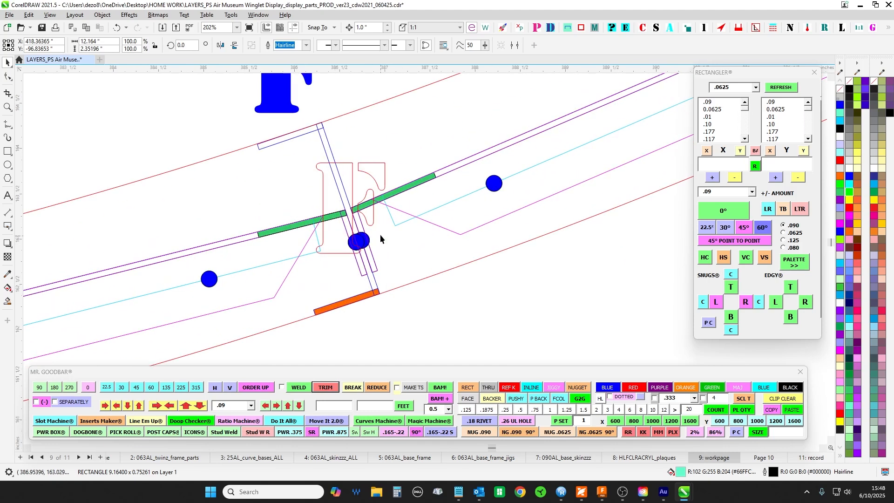
pyautogui.click(326, 254)
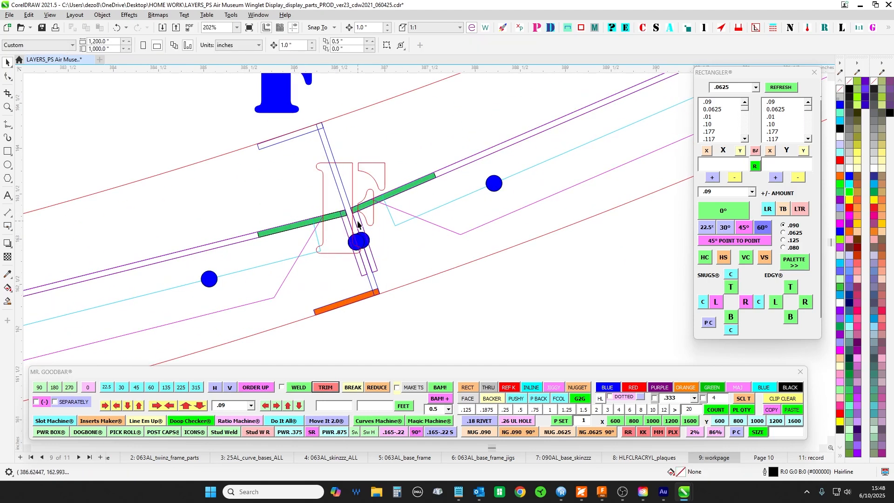
pyautogui.scroll(2, 342, 209)
pyautogui.scroll(-10, 415, 231)
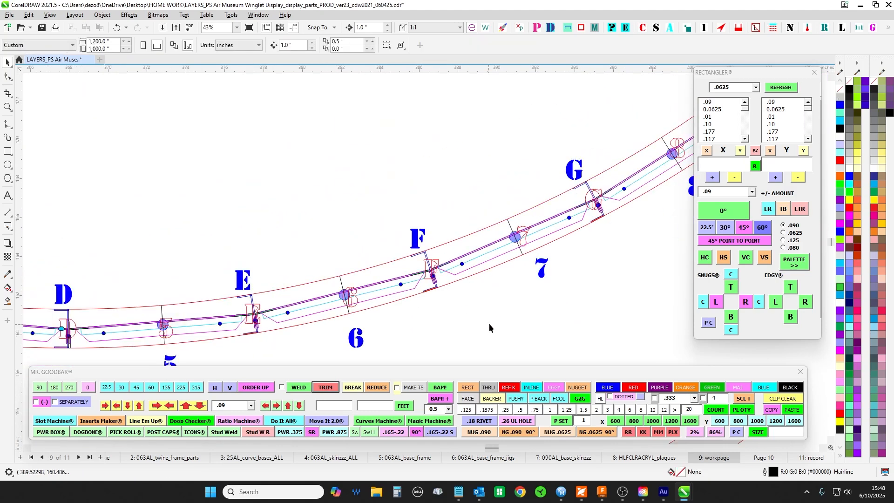
pyautogui.scroll(-3, 538, 128)
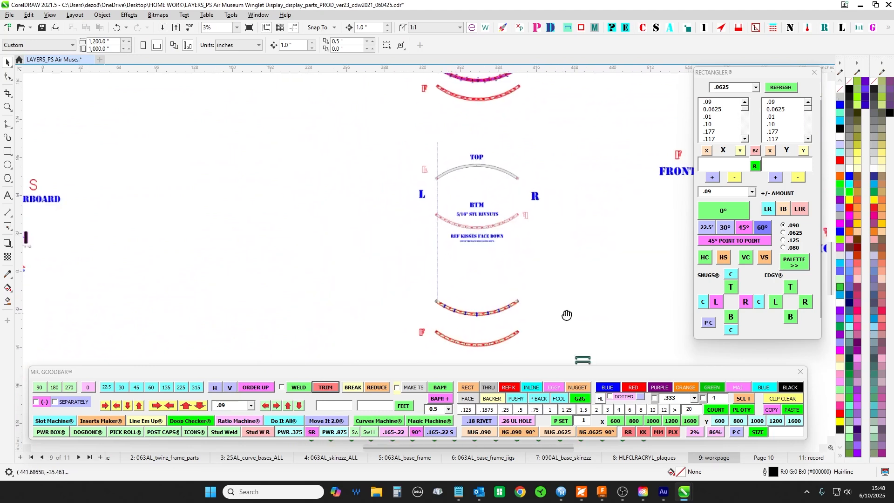
# - Pull the teal gauge off panel 6's end profile and snap its inner corner node back onto the flange's outer corner
pyautogui.scroll(5, 566, 314)
pyautogui.scroll(10, 485, 208)
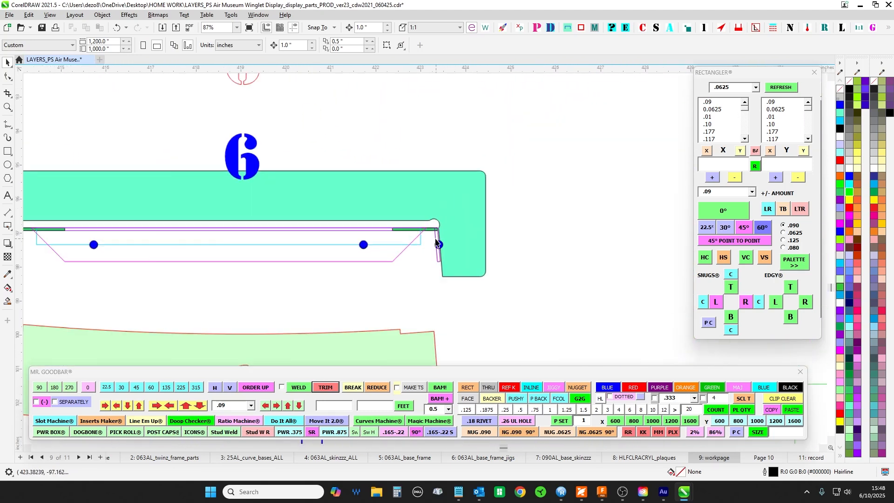
pyautogui.click(469, 167)
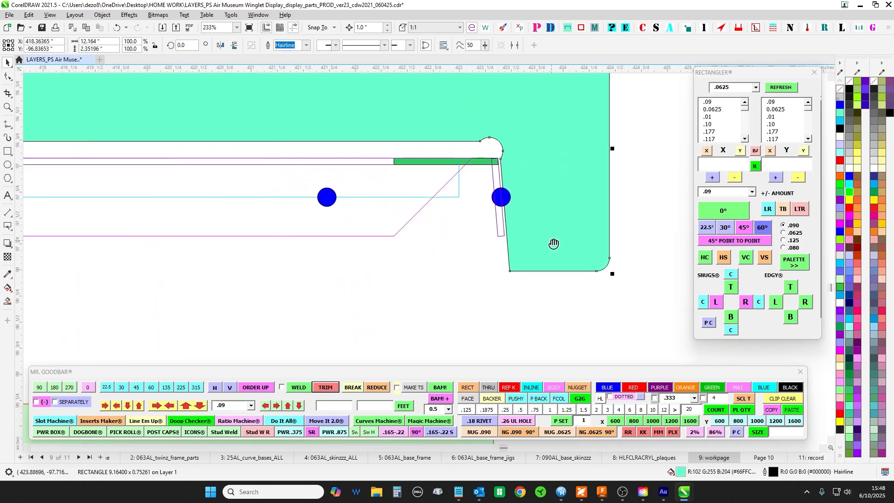
pyautogui.moveTo(441, 225); pyautogui.dragTo(524, 211)
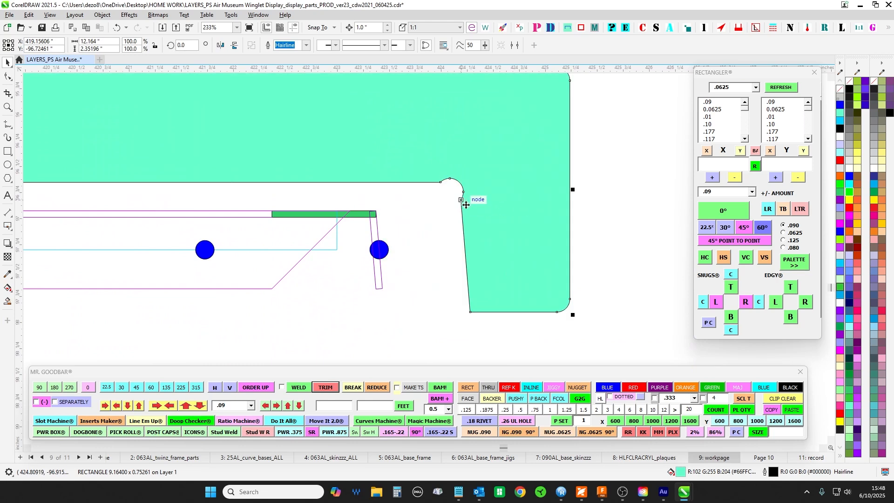
pyautogui.moveTo(462, 200); pyautogui.dragTo(376, 211)
pyautogui.scroll(1, 378, 254)
pyautogui.click(325, 251)
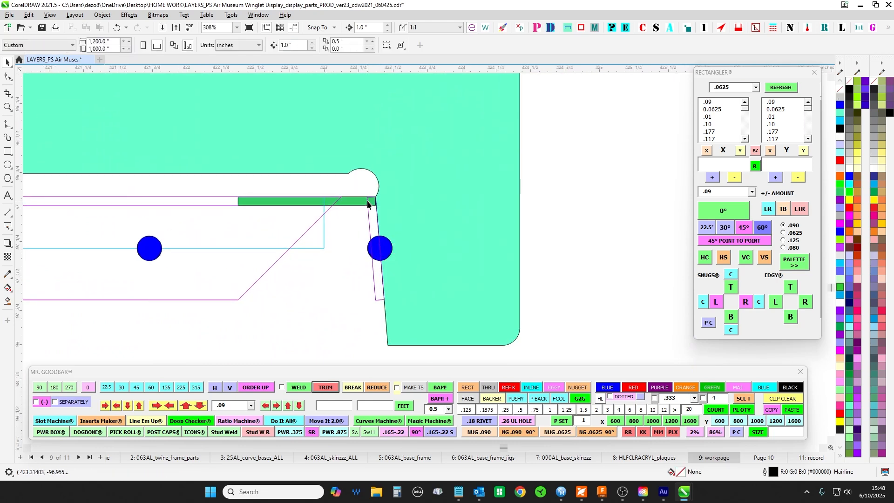
# - Compare the gauge's fit on panel 6's end profile with the flat pattern of panel 6 below
pyautogui.scroll(1, 375, 244)
pyautogui.scroll(-6, 403, 241)
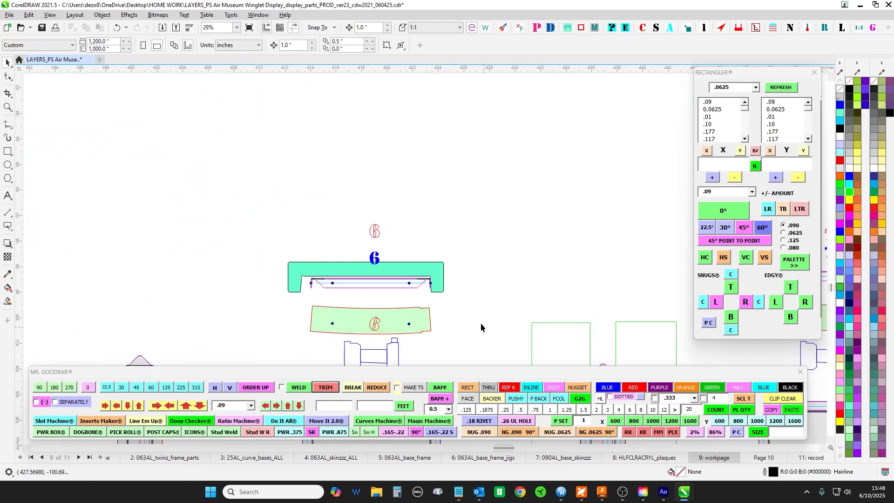
pyautogui.moveTo(358, 233); pyautogui.dragTo(406, 126)
pyautogui.scroll(-1, 384, 89)
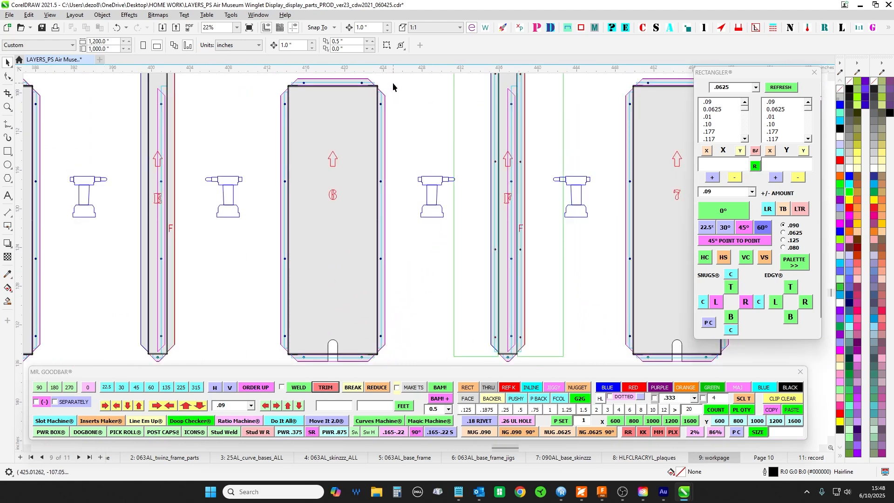
# - Select panel 6's right side flange on the flat pattern and examine the gauge's fit at the matching corner of its end profile
pyautogui.moveTo(380, 353); pyautogui.dragTo(372, 371)
pyautogui.moveTo(407, 112); pyautogui.dragTo(386, 235)
pyautogui.scroll(7, 363, 228)
pyautogui.scroll(12, 363, 228)
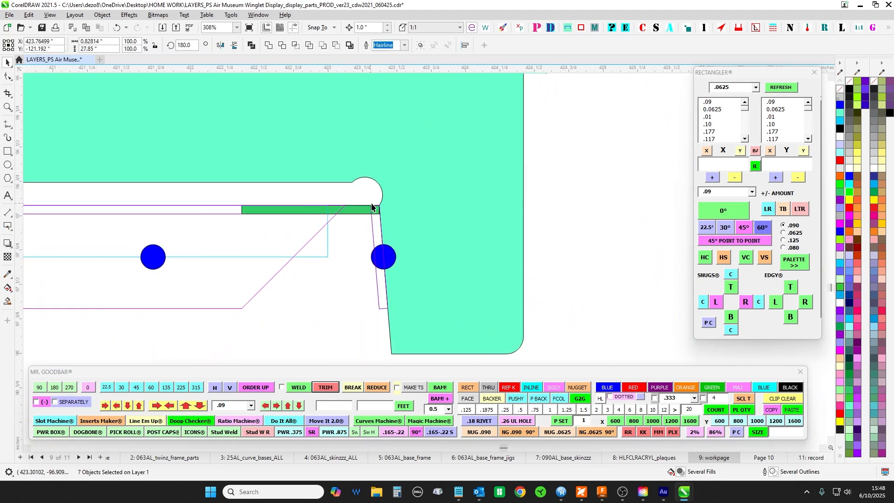
pyautogui.moveTo(377, 204); pyautogui.dragTo(394, 214)
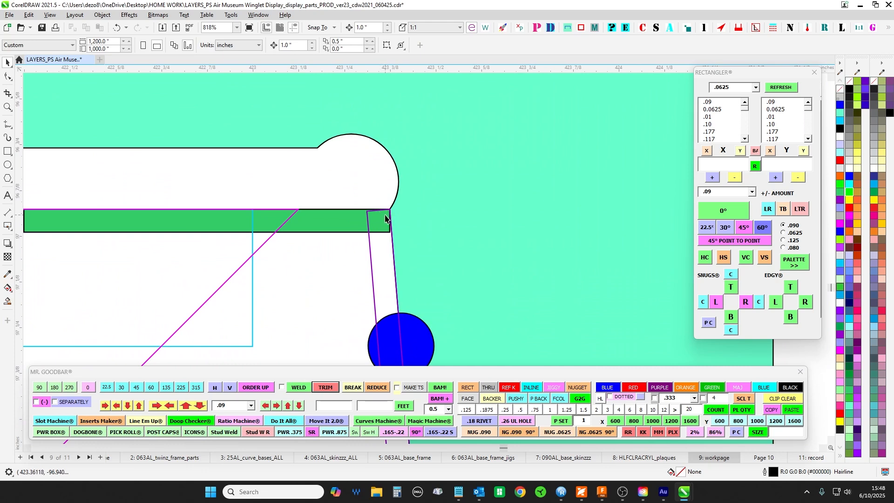
pyautogui.scroll(-16, 381, 218)
pyautogui.scroll(1, 358, 205)
pyautogui.moveTo(337, 188); pyautogui.dragTo(508, 152)
pyautogui.scroll(1, 515, 162)
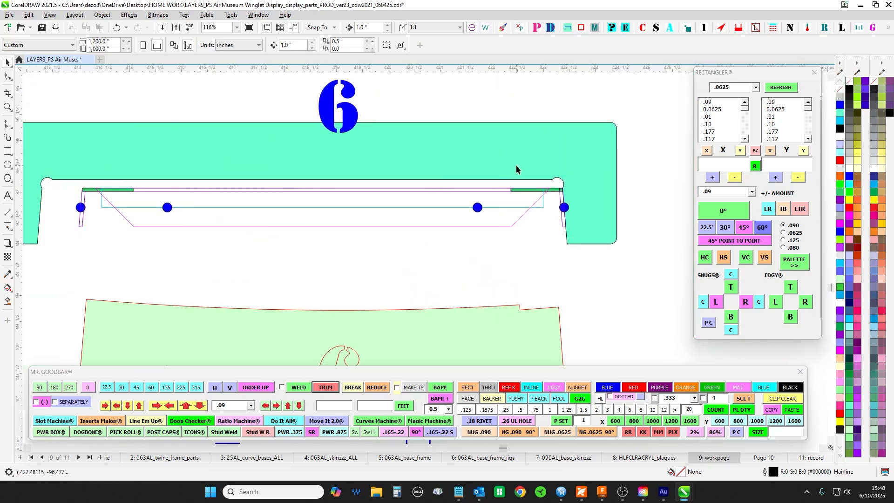
# - Inspect the gauge's fit at the left flange corner of panel 6's end profile, including the corner relief and slanted inner edge
pyautogui.click(515, 164)
pyautogui.moveTo(192, 156); pyautogui.dragTo(408, 170)
pyautogui.moveTo(351, 173); pyautogui.dragTo(406, 135)
pyautogui.scroll(1, 336, 178)
pyautogui.moveTo(313, 162); pyautogui.dragTo(297, 206)
pyautogui.scroll(-3, 324, 170)
pyautogui.click(498, 248)
pyautogui.scroll(2, 326, 187)
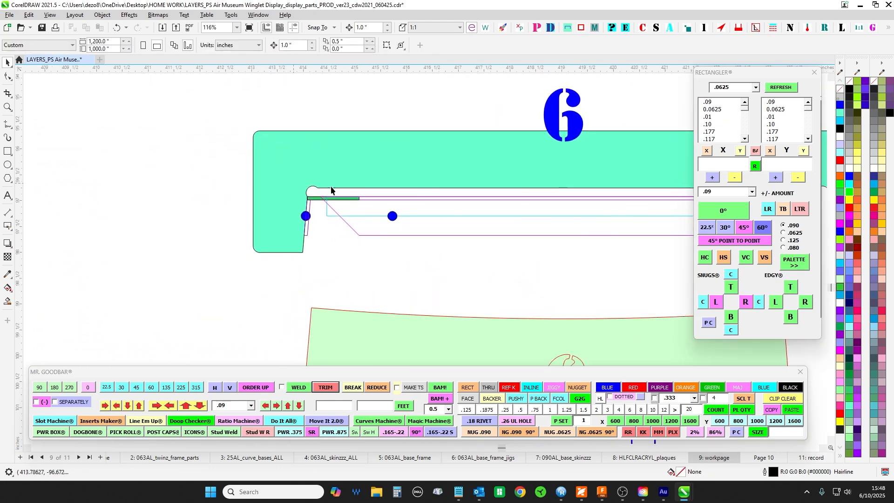
pyautogui.scroll(13, 272, 194)
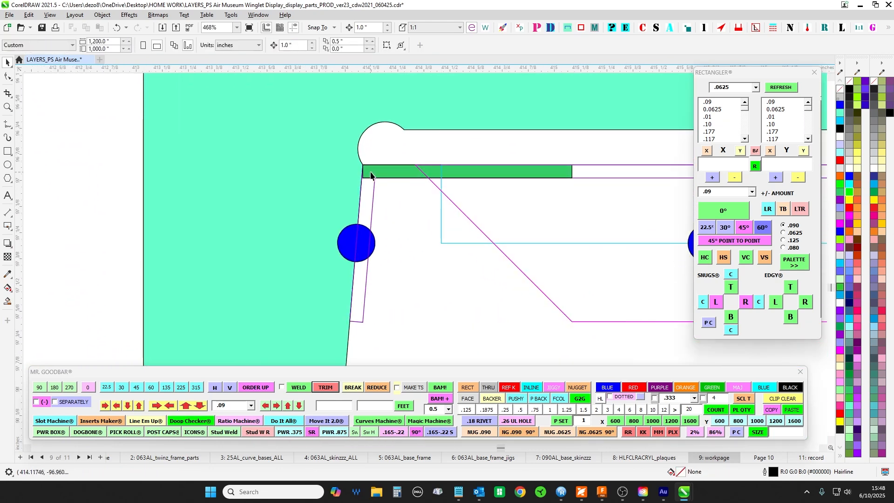
pyautogui.scroll(-5, 361, 165)
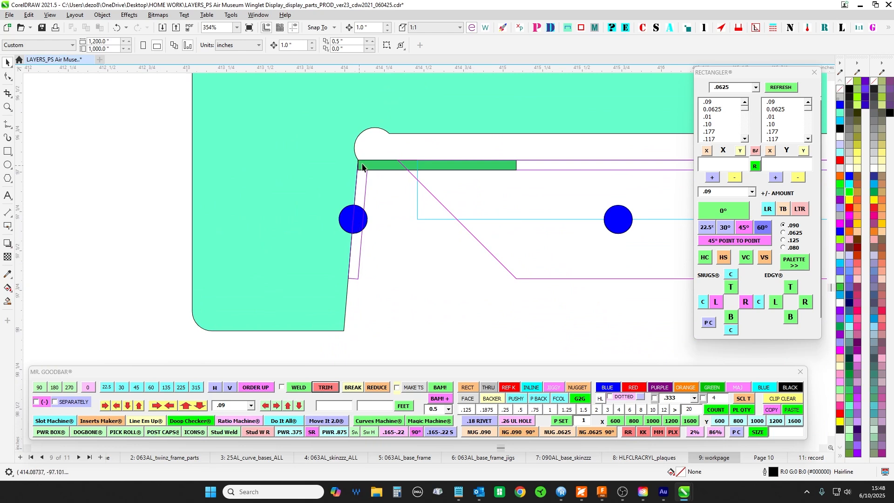
pyautogui.scroll(4, 360, 142)
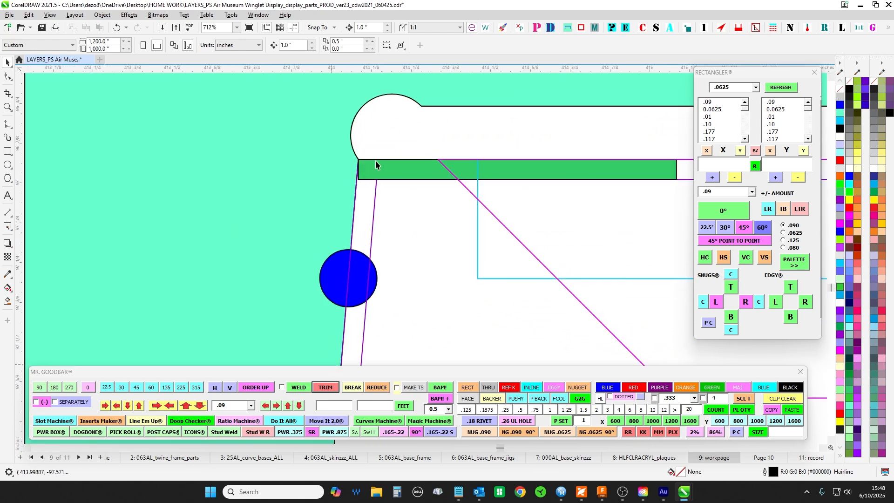
pyautogui.scroll(-3, 375, 160)
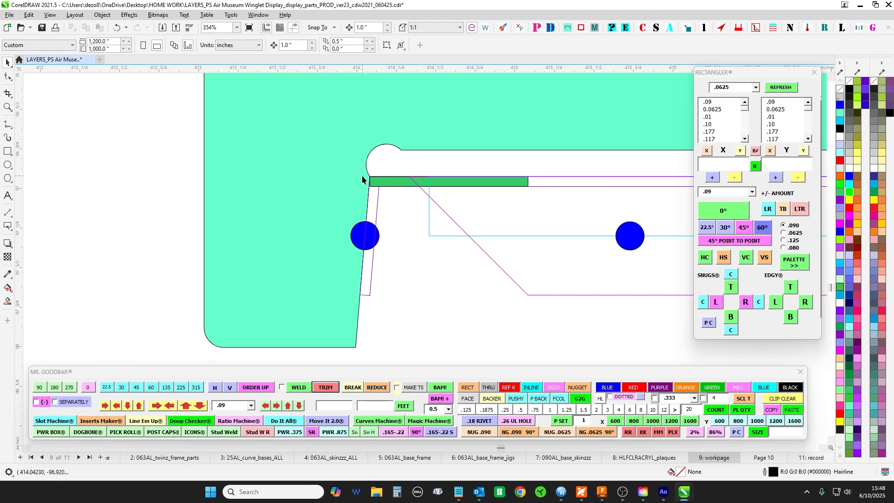
pyautogui.scroll(-4, 362, 176)
pyautogui.scroll(-10, 377, 235)
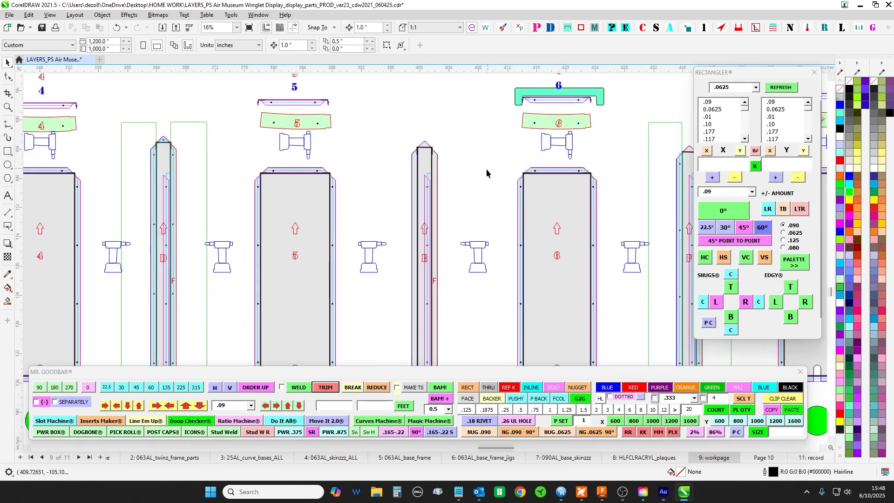
# - Select the segmented plan curve marked F and examine panel 1's end profile, curved plate and flat pattern
pyautogui.scroll(2, 377, 190)
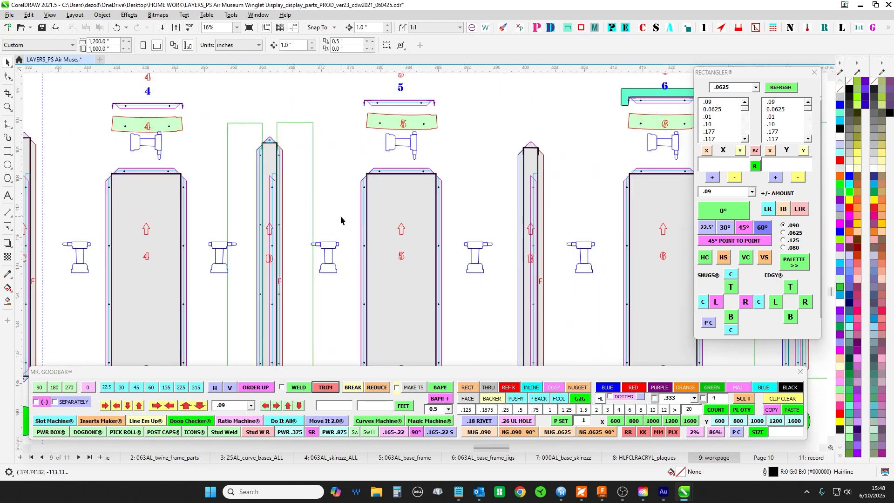
pyautogui.moveTo(340, 216); pyautogui.dragTo(578, 222)
pyautogui.scroll(-3, 301, 189)
pyautogui.moveTo(379, 103); pyautogui.dragTo(551, 127)
pyautogui.scroll(2, 171, 225)
pyautogui.scroll(-2, 583, 301)
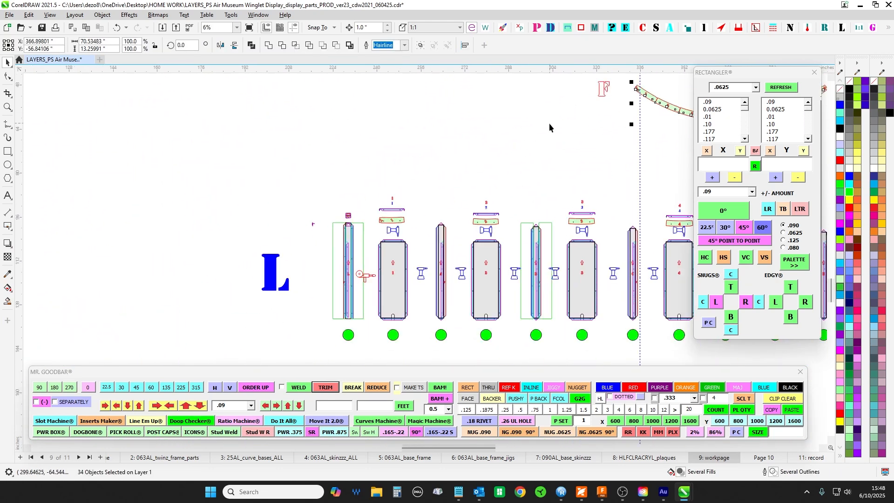
pyautogui.scroll(4, 407, 229)
pyautogui.scroll(3, 371, 214)
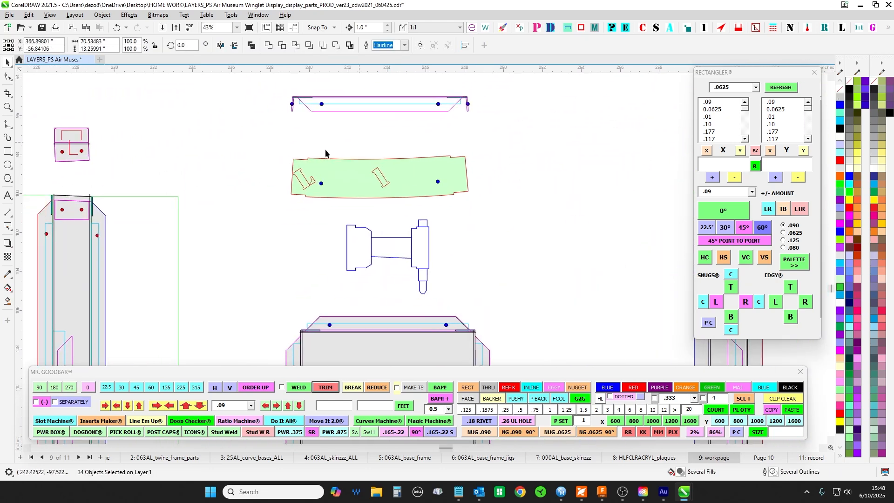
pyautogui.scroll(-3, 479, 203)
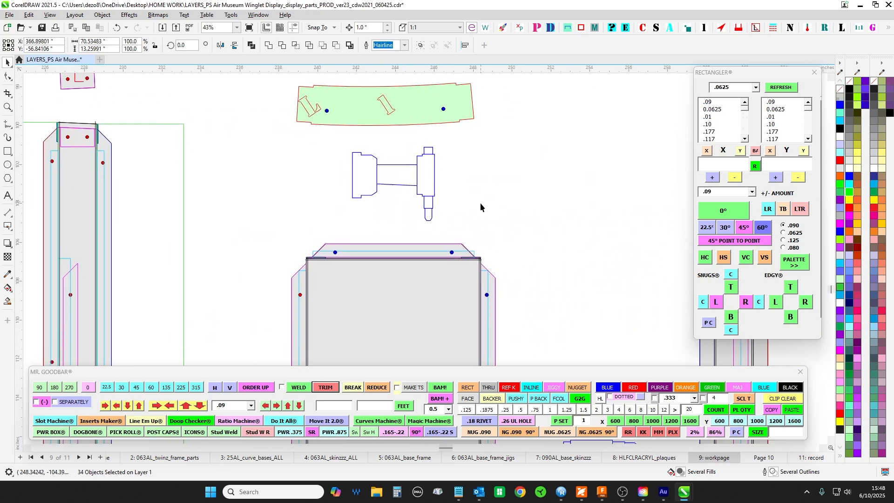
pyautogui.scroll(-4, 411, 180)
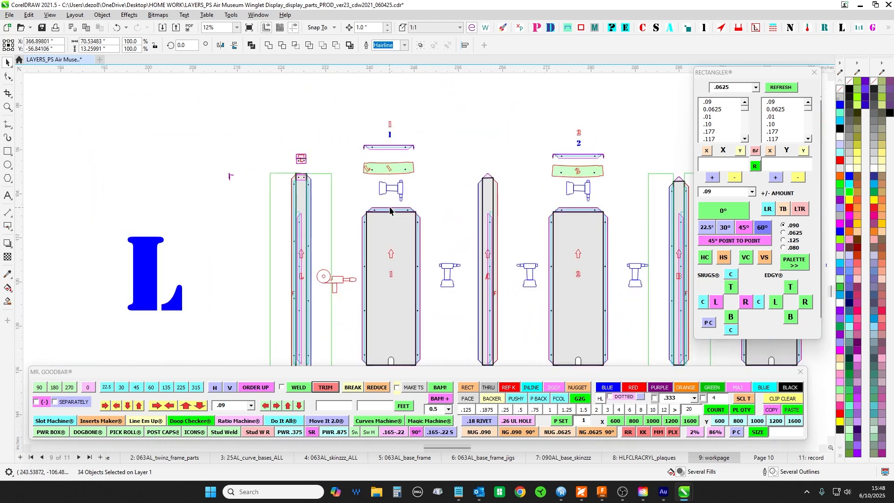
# - Select panel 1's curved plate and compare it with the curved plates above panels 2 to 5
pyautogui.scroll(3, 370, 150)
pyautogui.moveTo(326, 169); pyautogui.dragTo(439, 220)
pyautogui.click(440, 219)
pyautogui.moveTo(245, 166); pyautogui.dragTo(445, 240)
pyautogui.scroll(-2, 445, 242)
pyautogui.moveTo(445, 242); pyautogui.dragTo(406, 154)
pyautogui.scroll(2, 330, 160)
pyautogui.scroll(-2, 508, 185)
pyautogui.moveTo(689, 177); pyautogui.dragTo(345, 166)
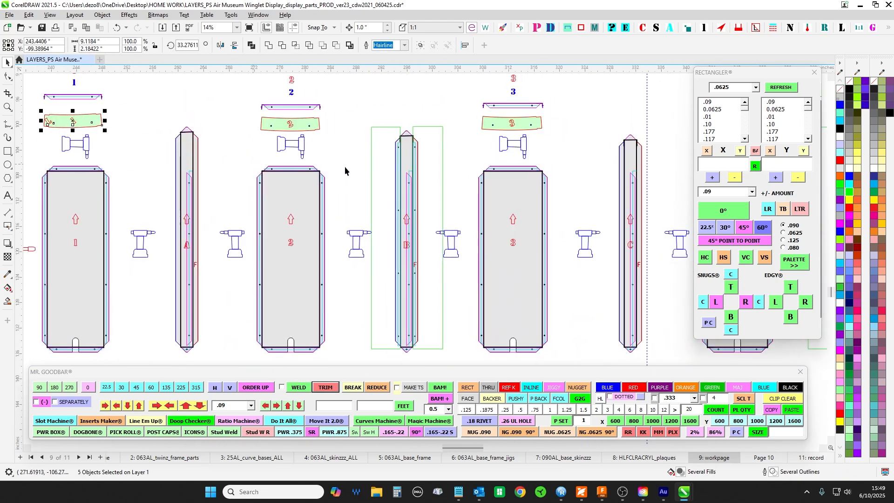
pyautogui.moveTo(525, 175); pyautogui.dragTo(204, 242)
pyautogui.scroll(-2, 322, 191)
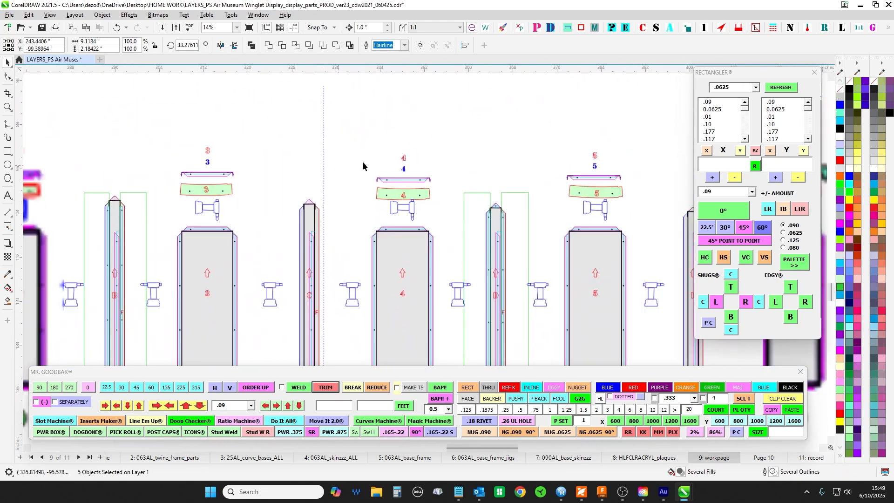
# - Examine the joint between segments 1 and 2 on the plan curve, including its flanges and the neighbouring joints
pyautogui.moveTo(374, 164); pyautogui.dragTo(428, 255)
pyautogui.scroll(-2, 439, 270)
pyautogui.scroll(9, 409, 98)
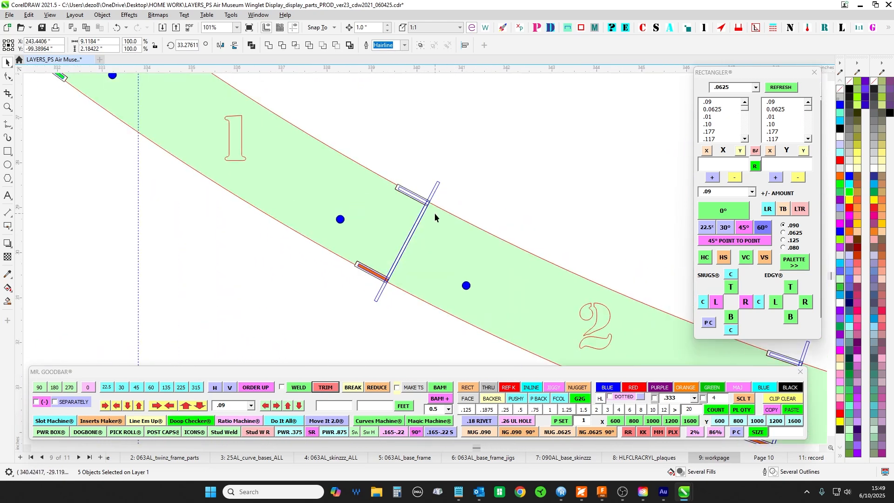
pyautogui.click(378, 210)
pyautogui.moveTo(491, 173); pyautogui.dragTo(454, 104)
pyautogui.press('Escape')
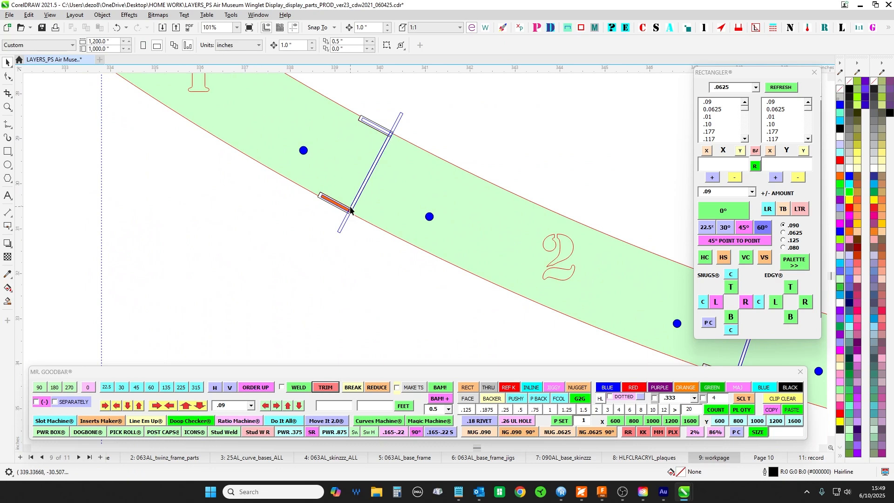
pyautogui.scroll(2, 384, 137)
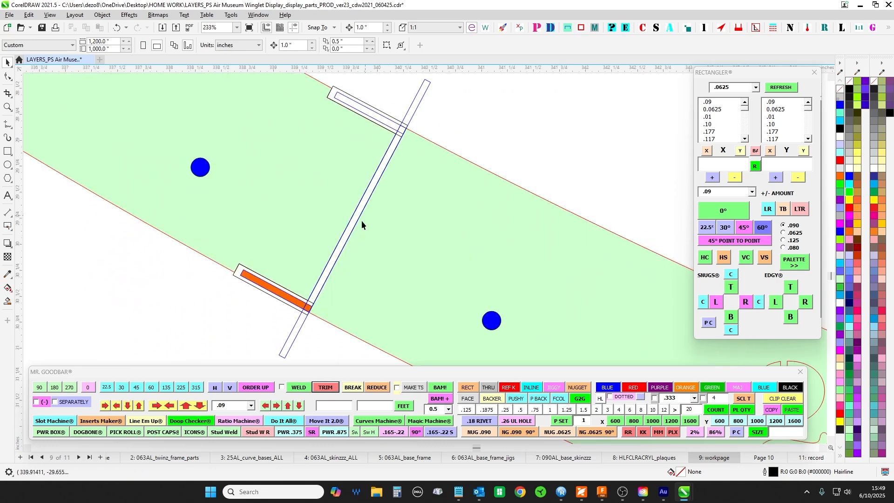
pyautogui.scroll(-3, 365, 191)
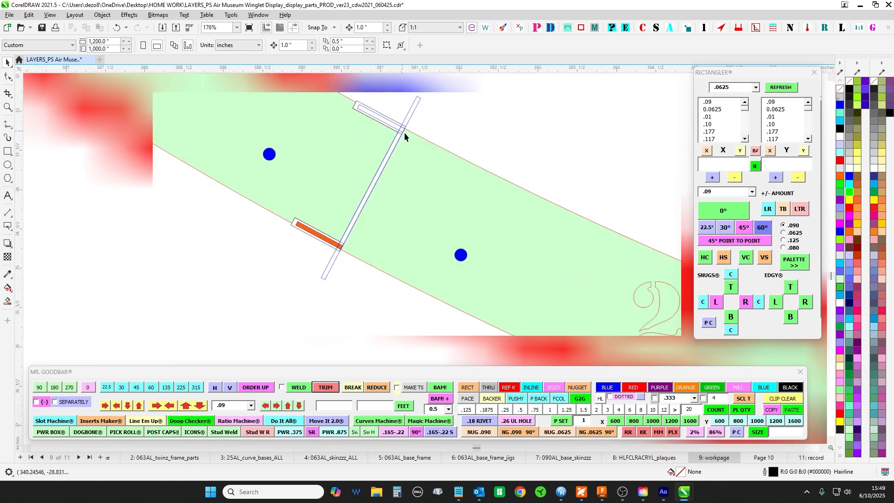
pyautogui.scroll(2, 397, 177)
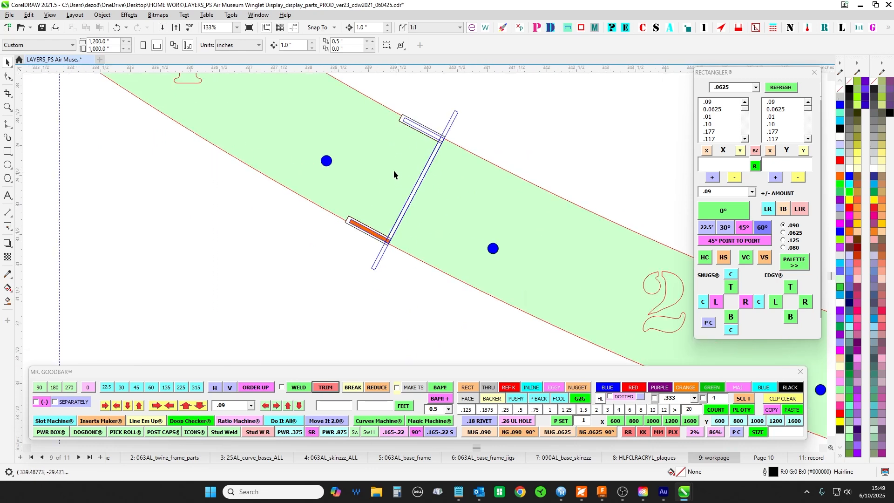
pyautogui.scroll(-3, 369, 160)
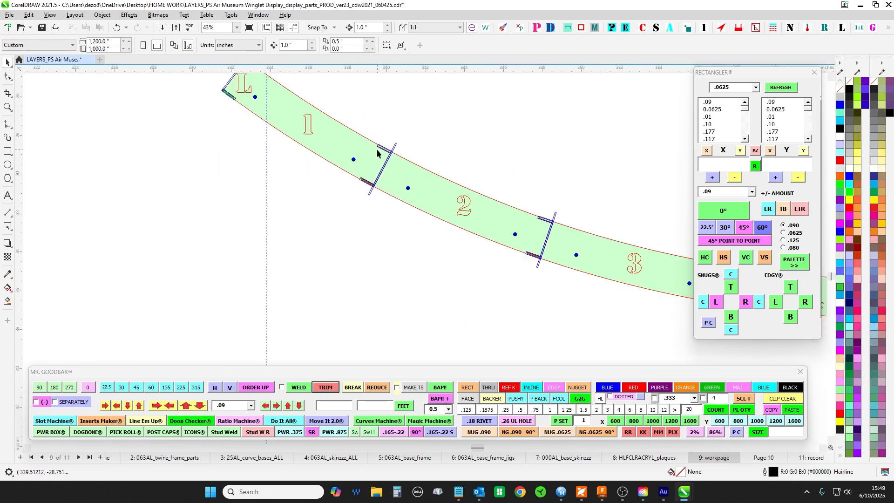
pyautogui.scroll(-4, 362, 177)
pyautogui.moveTo(382, 227); pyautogui.dragTo(254, 211)
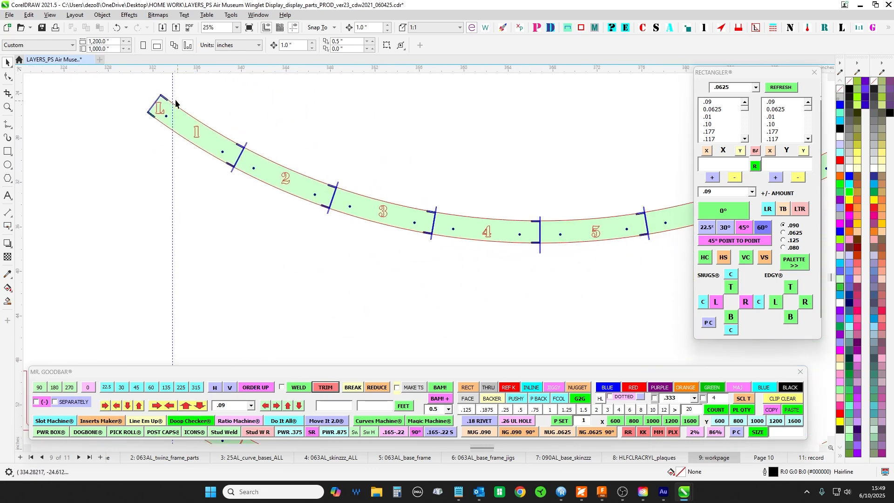
# - Select the end pieces at L and R on the upper plan curve and review the joints between them
pyautogui.scroll(5, 160, 96)
pyautogui.moveTo(128, 84); pyautogui.dragTo(249, 175)
pyautogui.scroll(-6, 254, 164)
pyautogui.scroll(-3, 514, 195)
pyautogui.scroll(2, 445, 139)
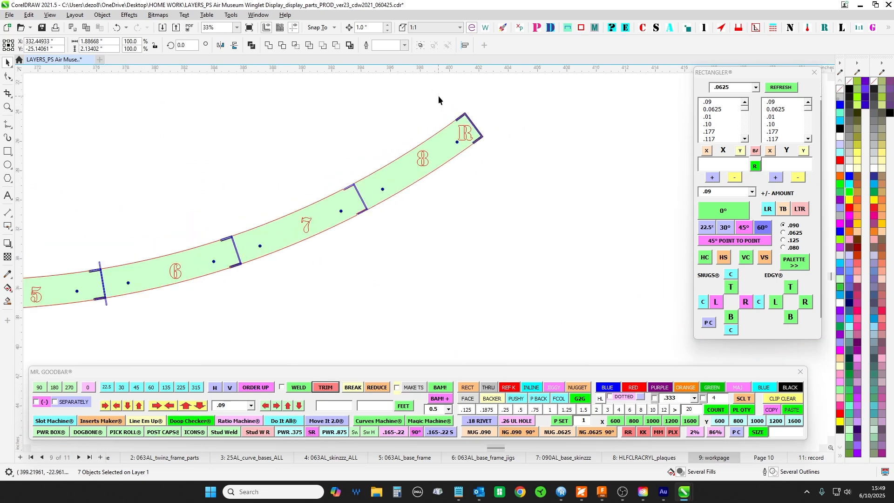
pyautogui.moveTo(441, 96); pyautogui.dragTo(525, 144)
pyautogui.scroll(-2, 525, 144)
pyautogui.moveTo(447, 221); pyautogui.dragTo(701, 184)
pyautogui.scroll(1, 373, 126)
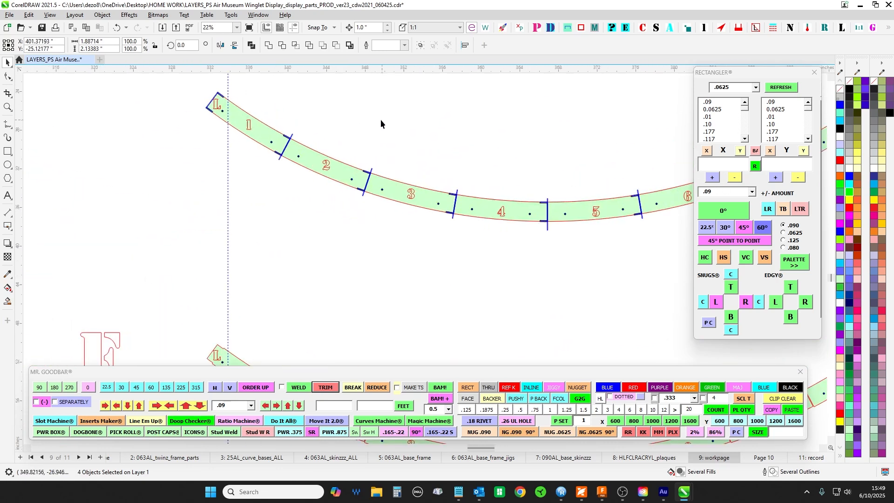
pyautogui.moveTo(276, 137); pyautogui.dragTo(187, 149)
pyautogui.scroll(-2, 486, 240)
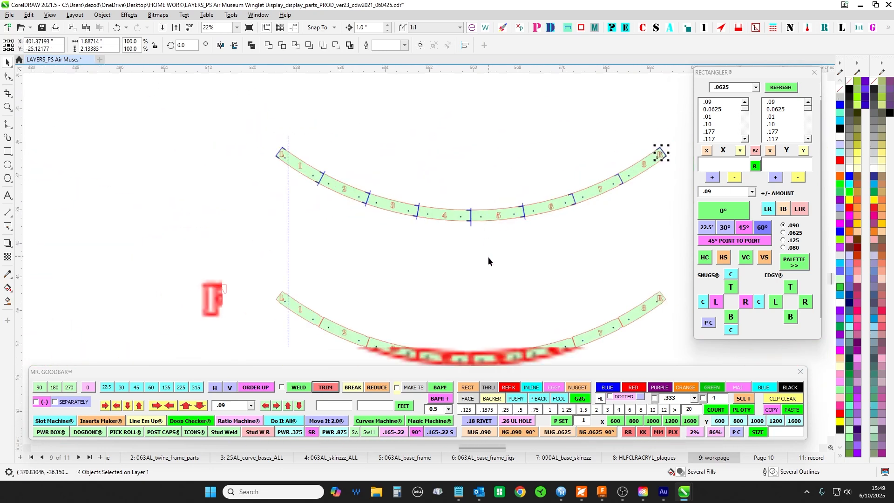
# - Select the whole lower plan curve marked F and compare its segments with the row of flat panels
pyautogui.moveTo(447, 337); pyautogui.dragTo(391, 190)
pyautogui.scroll(2, 300, 192)
pyautogui.scroll(-2, 192, 111)
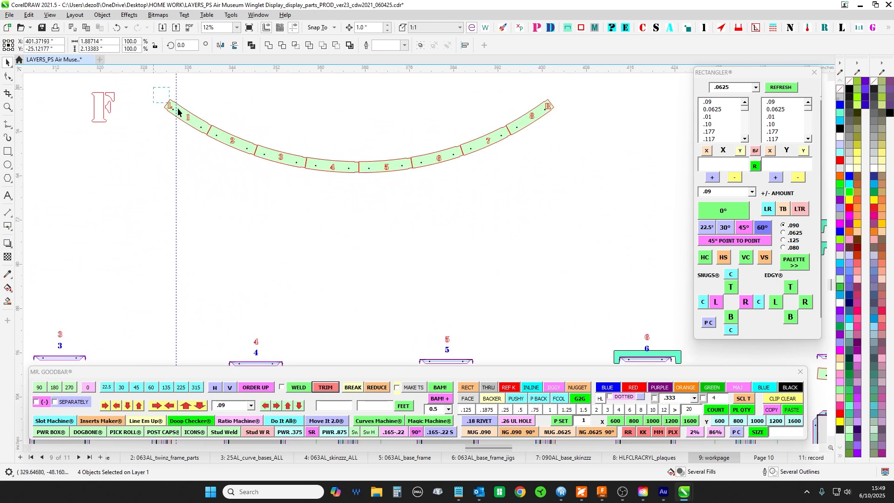
pyautogui.moveTo(353, 361); pyautogui.dragTo(417, 112)
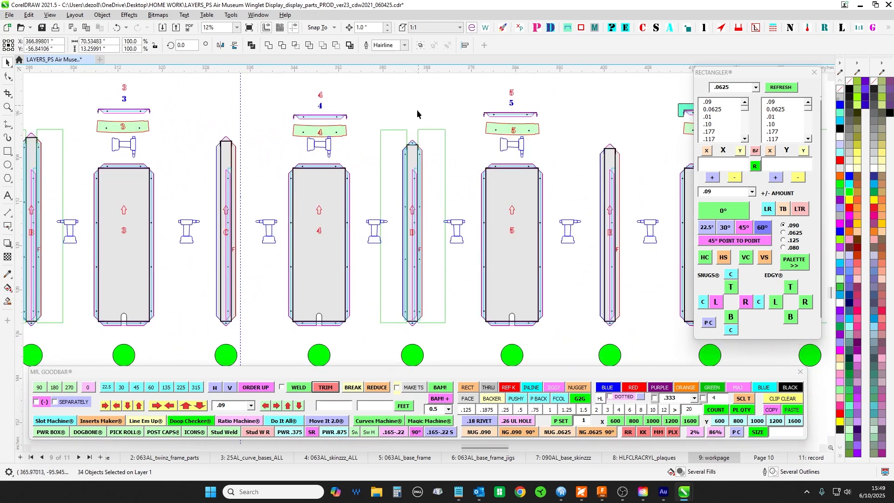
pyautogui.scroll(2, 380, 156)
pyautogui.scroll(-2, 487, 191)
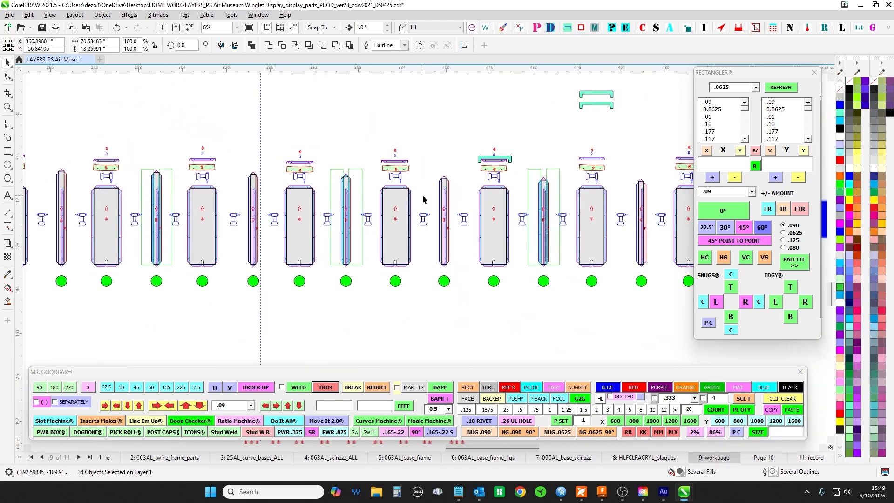
pyautogui.scroll(1, 411, 189)
pyautogui.moveTo(407, 316); pyautogui.dragTo(370, 305)
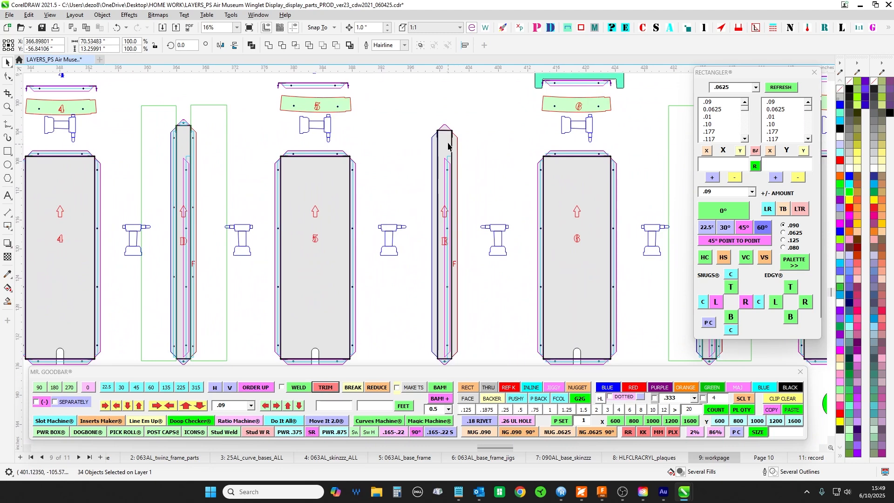
# - Select the hole markers along panel 5's right side flange and compare them with the adjoining strip E
pyautogui.moveTo(474, 266); pyautogui.dragTo(325, 259)
pyautogui.scroll(1, 278, 173)
pyautogui.scroll(1, 277, 173)
pyautogui.moveTo(242, 173); pyautogui.dragTo(418, 132)
pyautogui.scroll(-1, 415, 133)
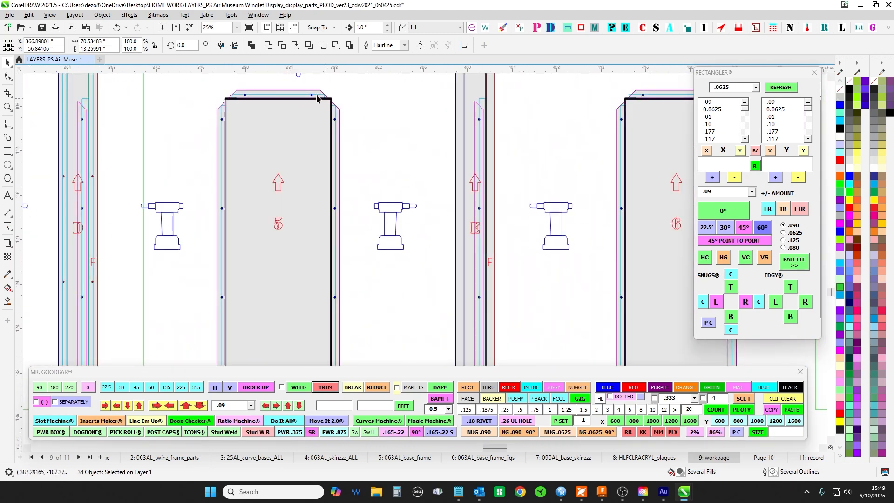
pyautogui.moveTo(328, 163); pyautogui.dragTo(349, 318)
pyautogui.moveTo(428, 204); pyautogui.dragTo(267, 189)
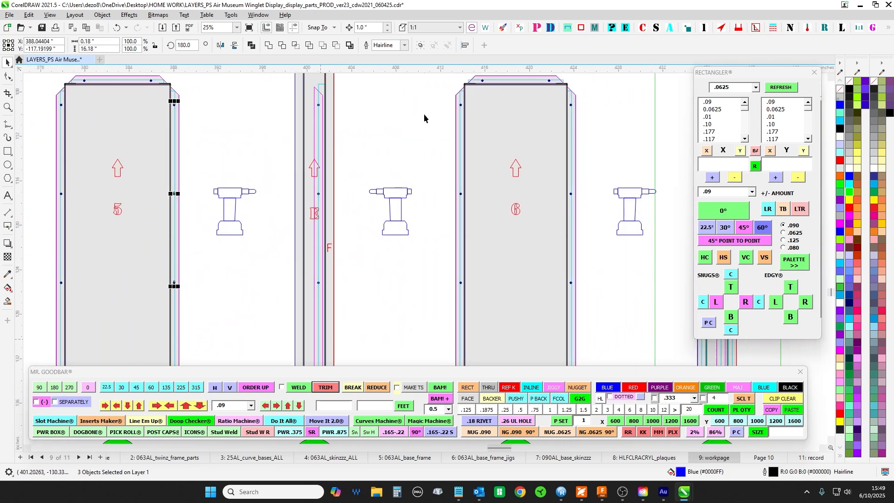
# - Select panel 6's left and right side flanges in turn, comparing them with the adjoining strips and the gauge above
pyautogui.scroll(-1, 423, 114)
pyautogui.moveTo(428, 80); pyautogui.dragTo(471, 372)
pyautogui.moveTo(594, 187); pyautogui.dragTo(379, 204)
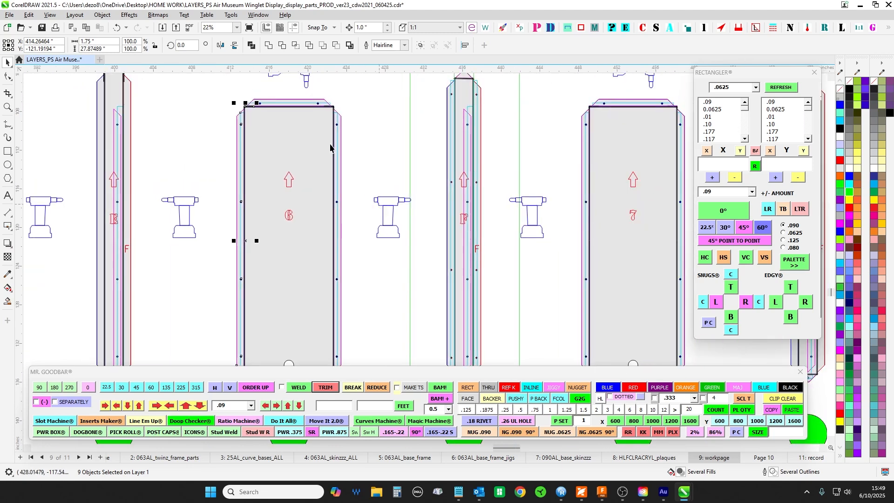
pyautogui.moveTo(323, 88); pyautogui.dragTo(335, 282)
pyautogui.moveTo(572, 165); pyautogui.dragTo(427, 183)
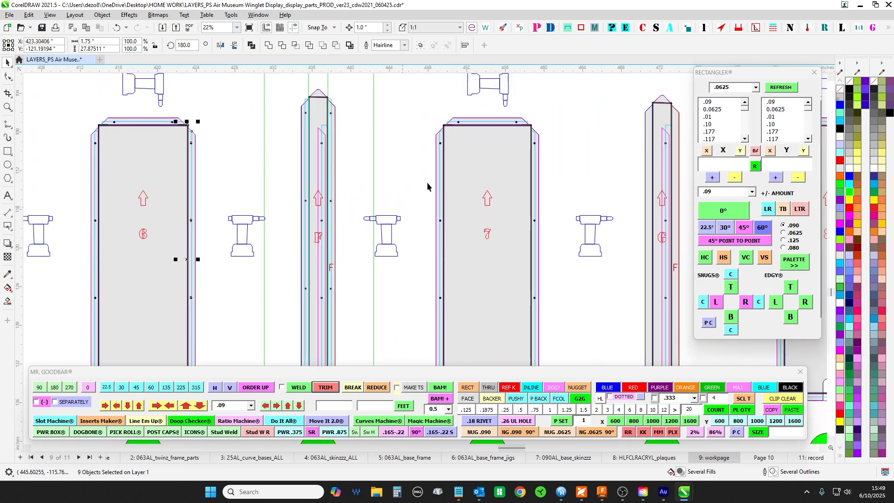
pyautogui.scroll(-3, 393, 220)
pyautogui.scroll(1, 290, 143)
pyautogui.scroll(3, 280, 142)
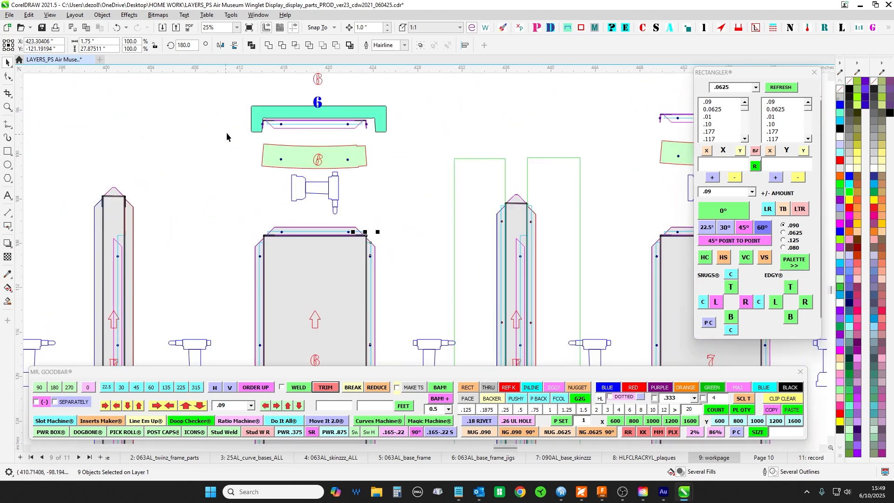
# - Select panel 6's curved template and drill symbol, and compare them with the neighbouring strip F and the plan curves above
pyautogui.moveTo(227, 136); pyautogui.dragTo(383, 221)
pyautogui.scroll(2, 473, 228)
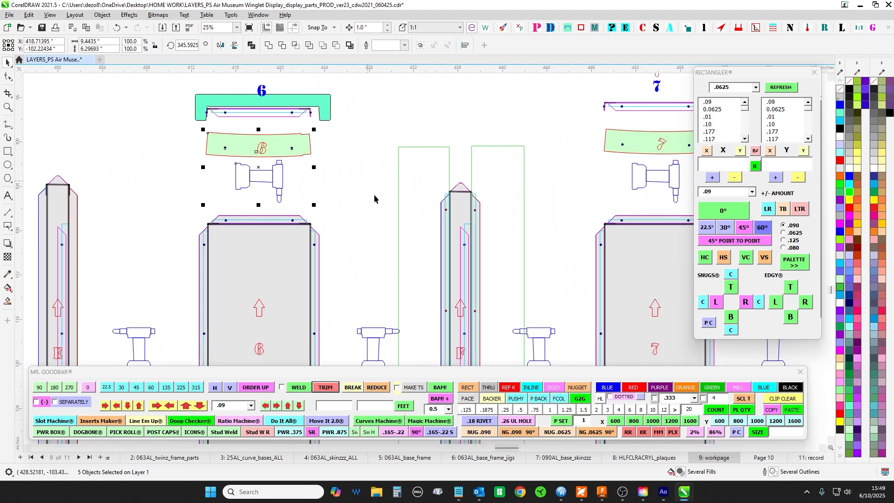
pyautogui.scroll(-4, 483, 241)
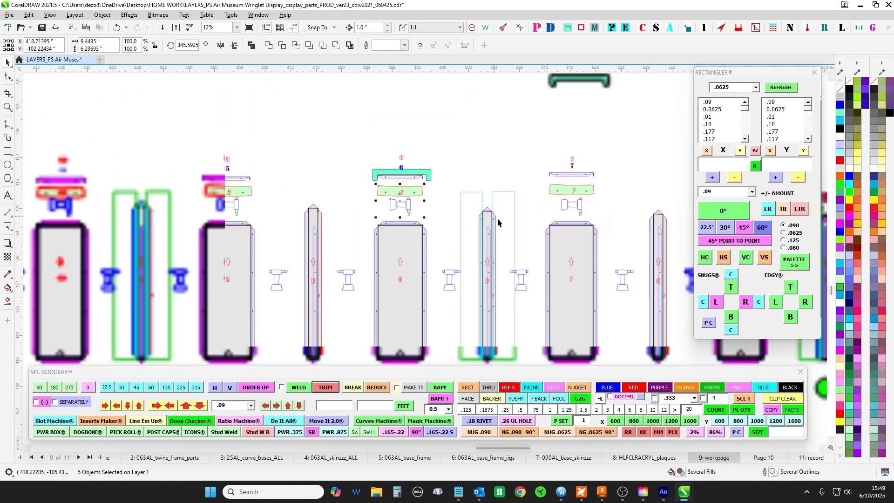
pyautogui.moveTo(466, 206); pyautogui.dragTo(510, 287)
pyautogui.moveTo(418, 206); pyautogui.dragTo(480, 333)
pyautogui.scroll(-1, 405, 230)
pyautogui.scroll(3, 200, 135)
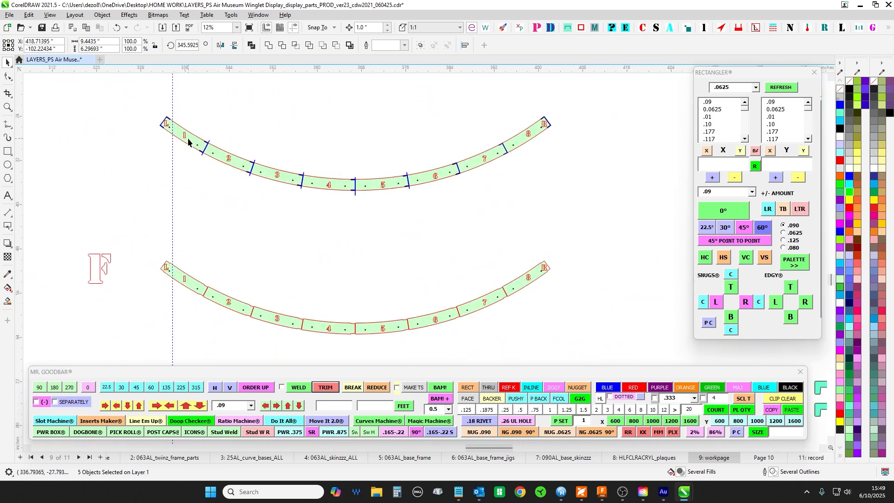
# - Review the R end of the upper plan curve, clear the selection, and compare that end with strip R in the flat row
pyautogui.moveTo(671, 113); pyautogui.dragTo(549, 150)
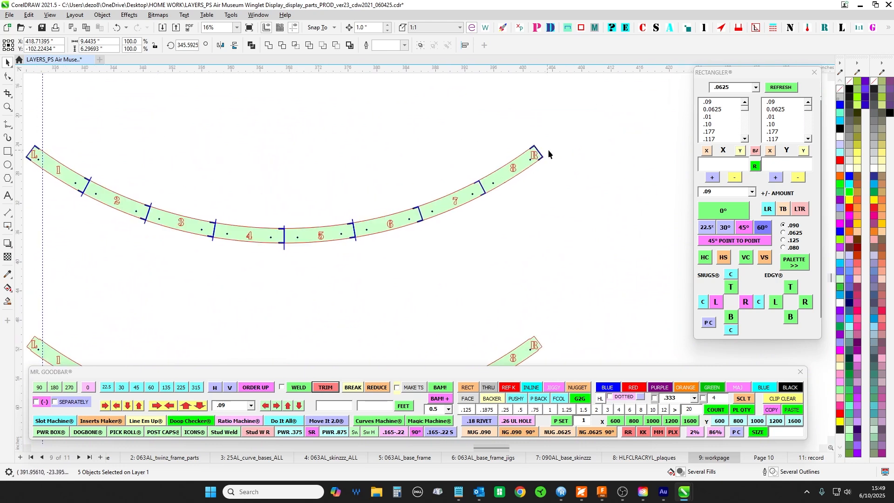
pyautogui.scroll(1, 535, 149)
pyautogui.scroll(-4, 551, 190)
pyautogui.moveTo(582, 359); pyautogui.dragTo(537, 175)
pyautogui.scroll(2, 635, 180)
pyautogui.moveTo(634, 180); pyautogui.dragTo(369, 102)
pyautogui.scroll(2, 459, 115)
pyautogui.click(555, 179)
pyautogui.scroll(1, 621, 167)
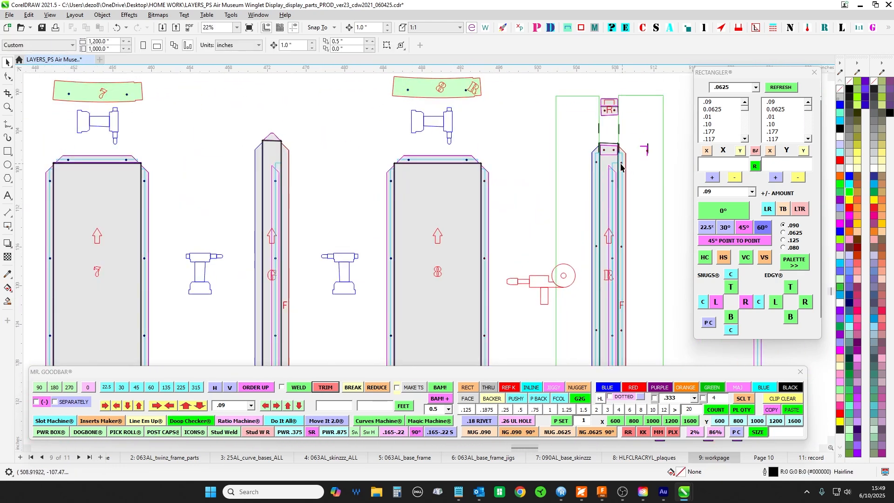
# - Examine strip L's upper end and select the row of flat panels and strips between the L and R ends
pyautogui.scroll(-4, 613, 168)
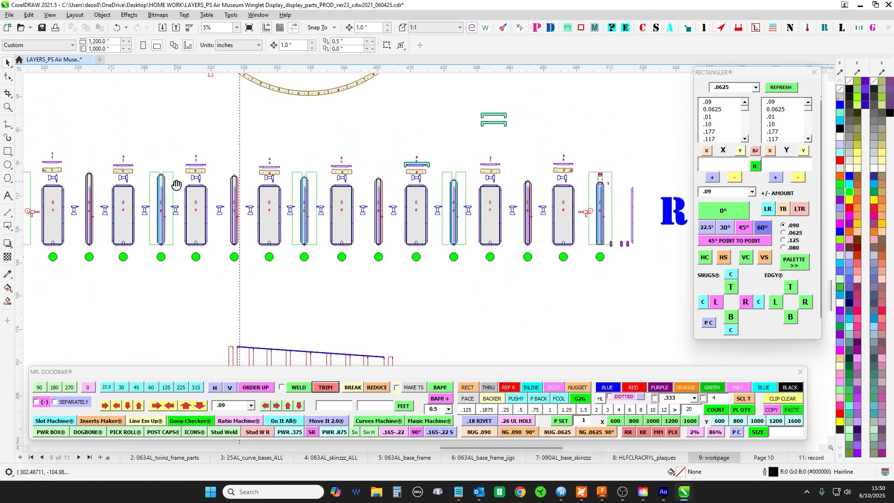
pyautogui.moveTo(177, 185); pyautogui.dragTo(457, 211)
pyautogui.scroll(5, 291, 212)
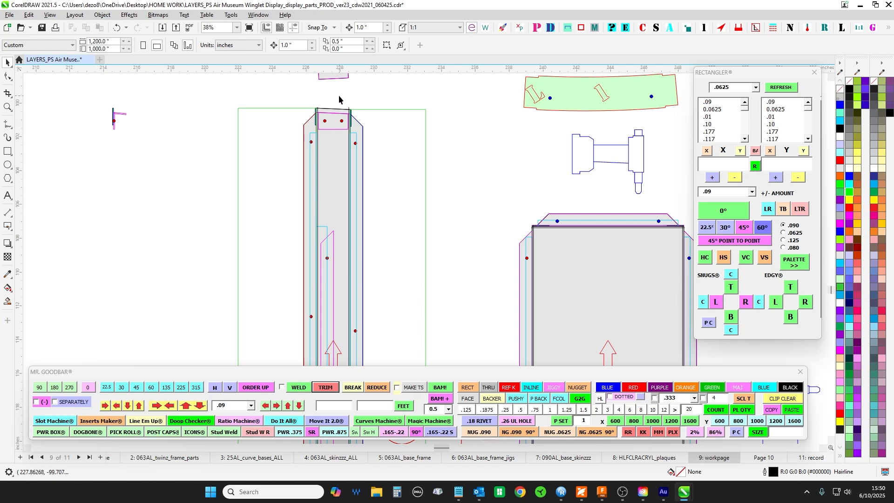
pyautogui.scroll(-3, 334, 123)
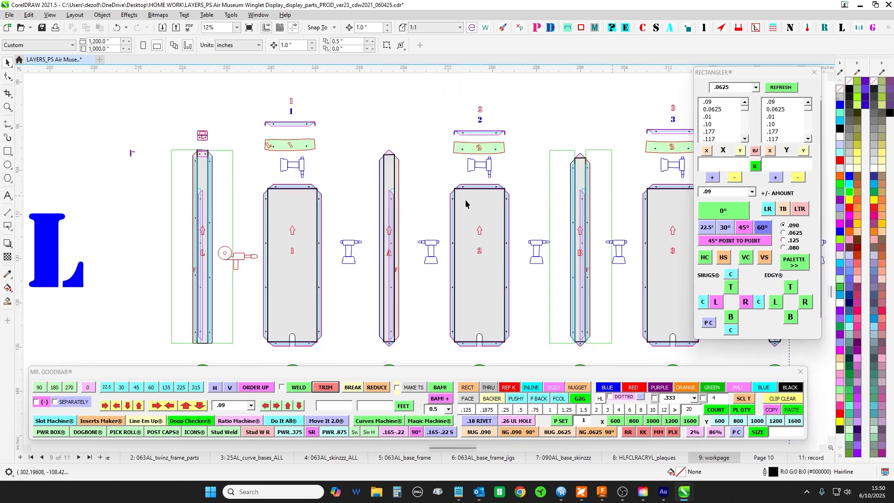
pyautogui.scroll(-3, 458, 161)
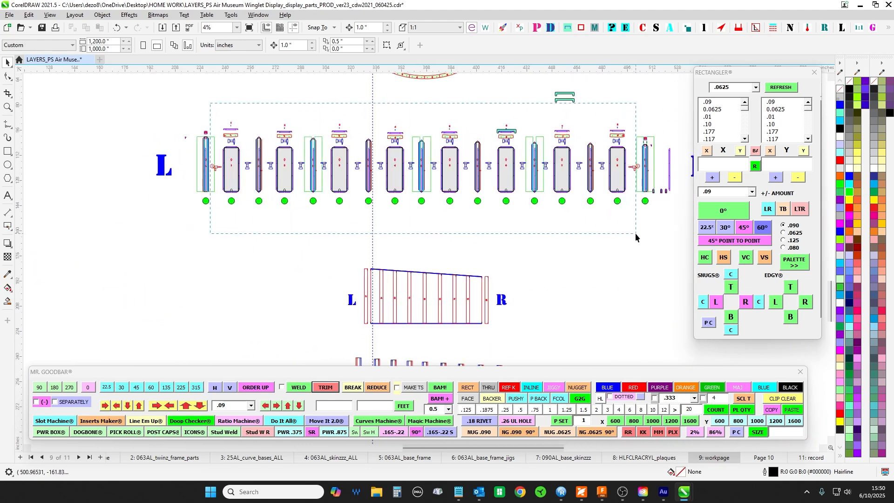
pyautogui.moveTo(635, 234); pyautogui.dragTo(630, 240)
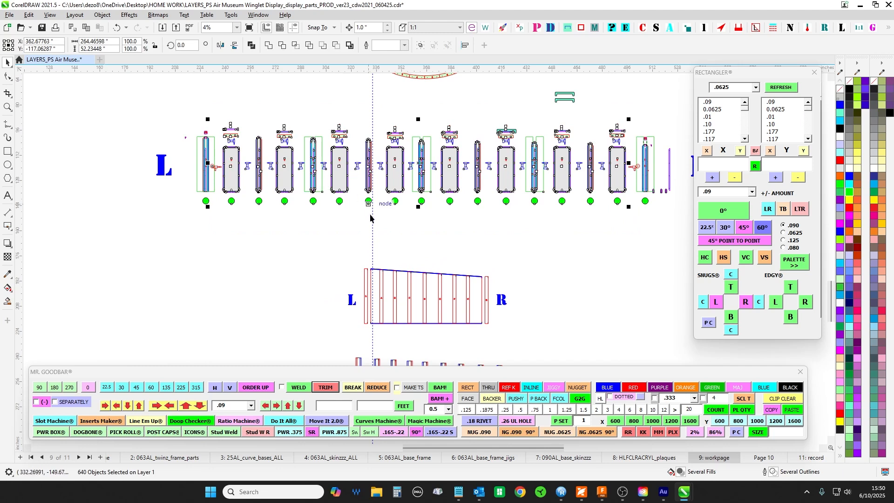
# - Select the BTM curve together with its 5/16" STL RIVNUTS label
pyautogui.moveTo(332, 110); pyautogui.dragTo(291, 174)
pyautogui.moveTo(481, 179); pyautogui.dragTo(481, 259)
pyautogui.moveTo(433, 106); pyautogui.dragTo(434, 152)
pyautogui.scroll(3, 362, 152)
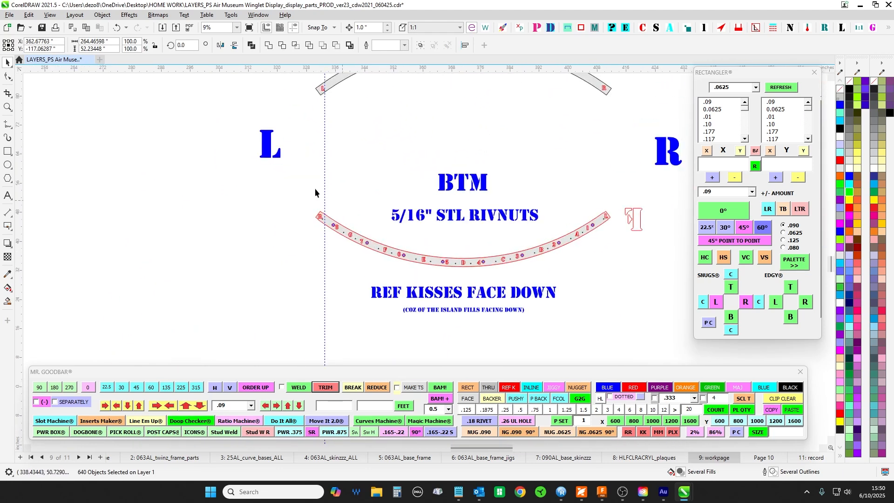
pyautogui.moveTo(628, 295); pyautogui.dragTo(627, 296)
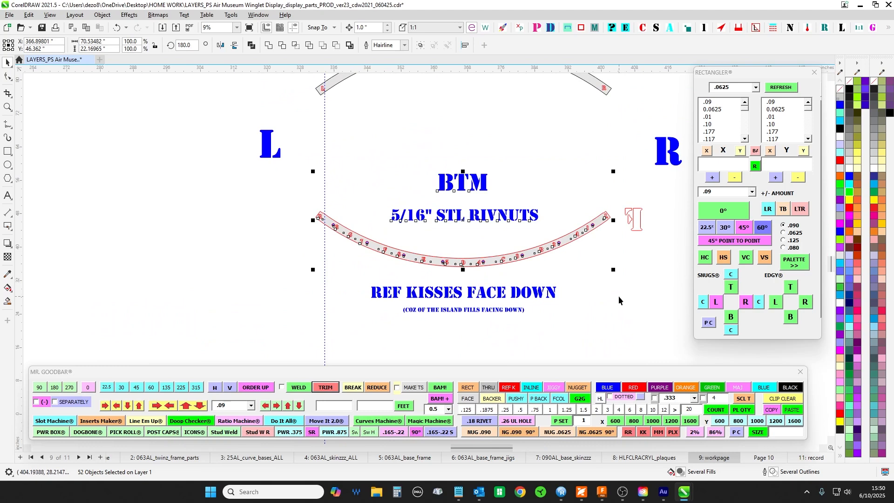
# - Examine the grey plan curve marked F from L to R and the joints D and E around panel 5 above it
pyautogui.scroll(-2, 618, 295)
pyautogui.moveTo(543, 77); pyautogui.dragTo(399, 208)
pyautogui.scroll(5, 285, 152)
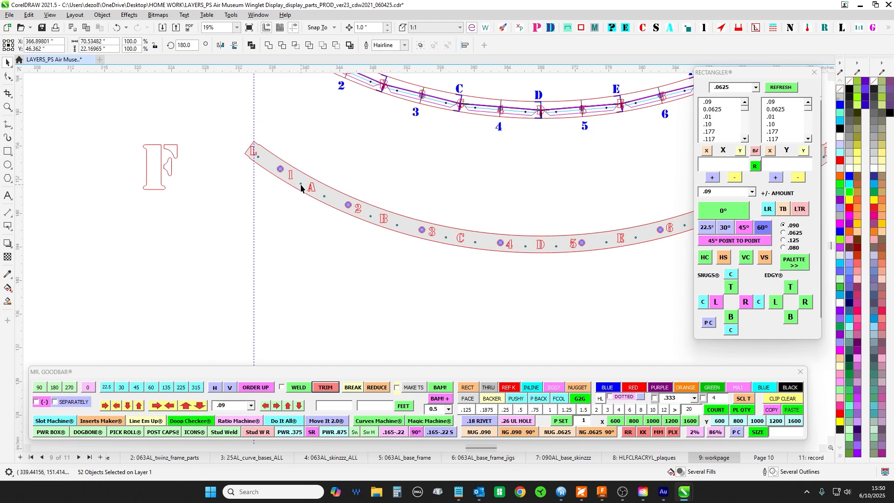
pyautogui.moveTo(446, 300); pyautogui.dragTo(365, 281)
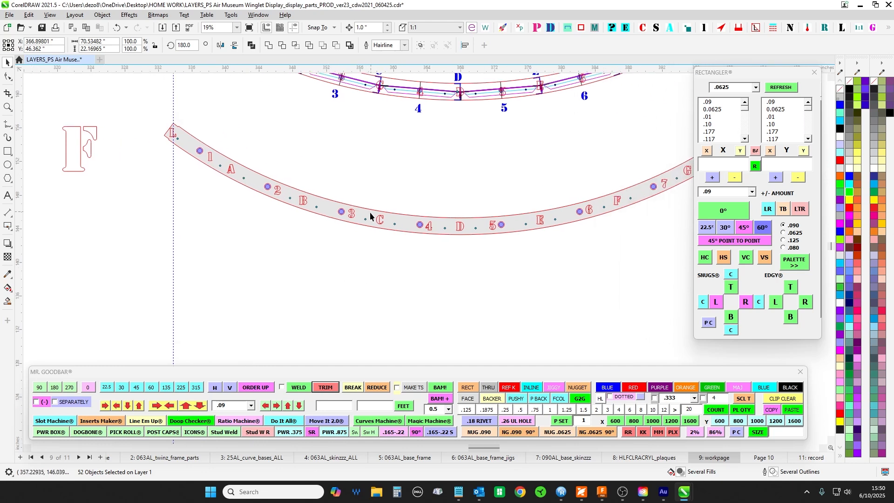
pyautogui.moveTo(602, 257); pyautogui.dragTo(401, 292)
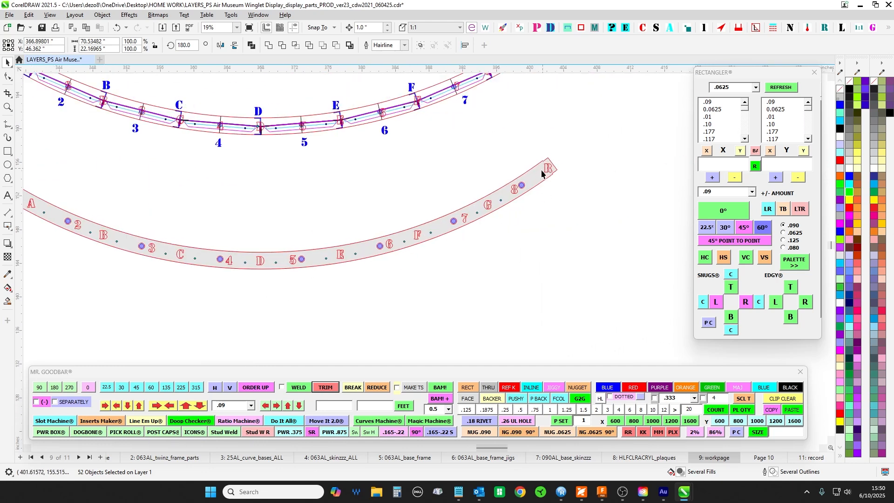
pyautogui.scroll(4, 302, 115)
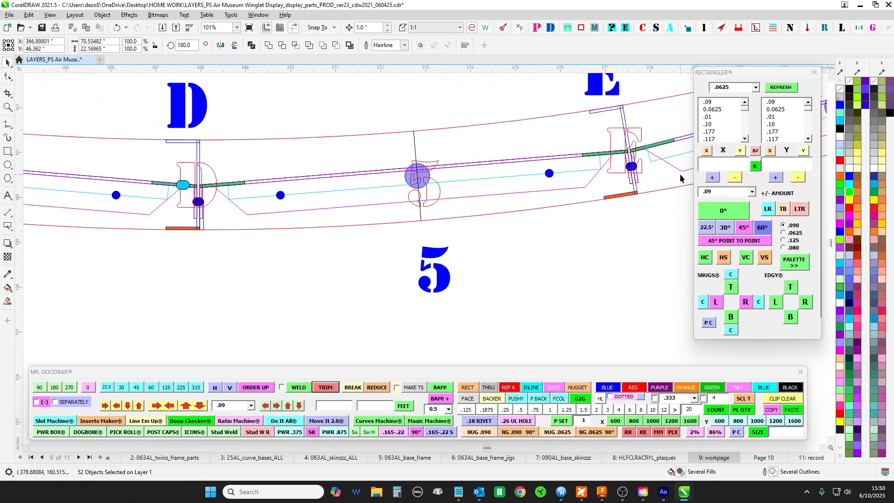
# - Examine strip R's lower and upper ends beside panel 8 in the row of flat parts
pyautogui.scroll(-6, 318, 227)
pyautogui.scroll(-1, 494, 276)
pyautogui.moveTo(495, 298); pyautogui.dragTo(511, 118)
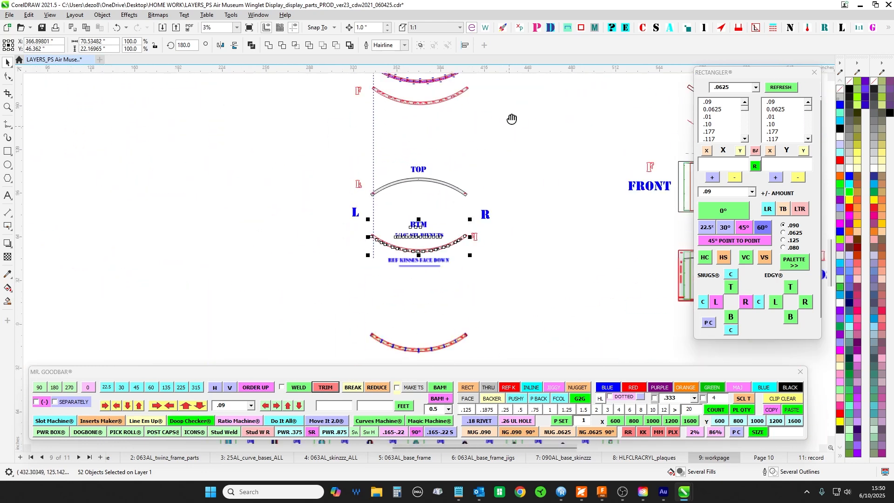
pyautogui.moveTo(503, 322); pyautogui.dragTo(471, 90)
pyautogui.scroll(1, 415, 239)
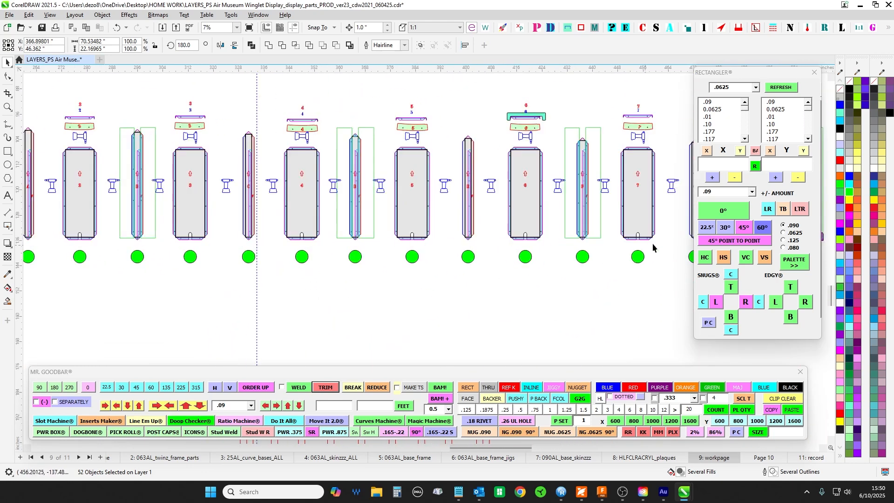
pyautogui.moveTo(639, 256); pyautogui.dragTo(518, 262)
pyautogui.scroll(-1, 505, 259)
pyautogui.scroll(3, 514, 241)
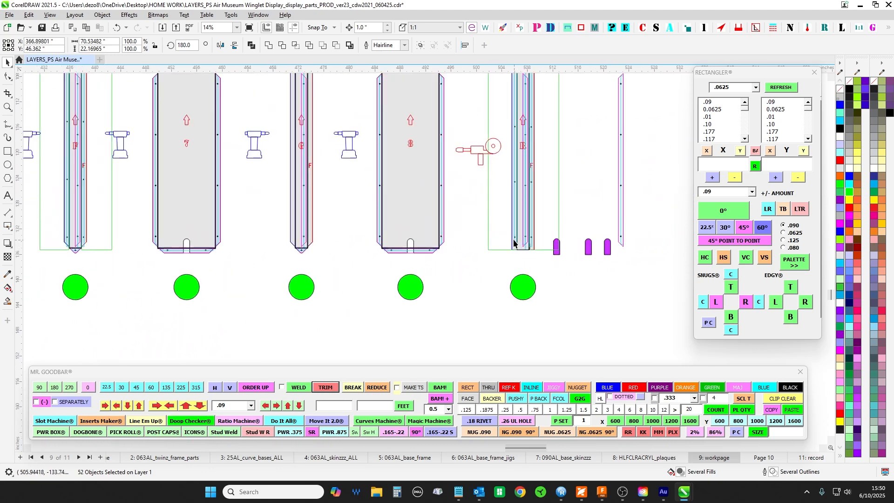
pyautogui.scroll(1, 514, 244)
pyautogui.scroll(-1, 493, 232)
pyautogui.moveTo(485, 230); pyautogui.dragTo(467, 302)
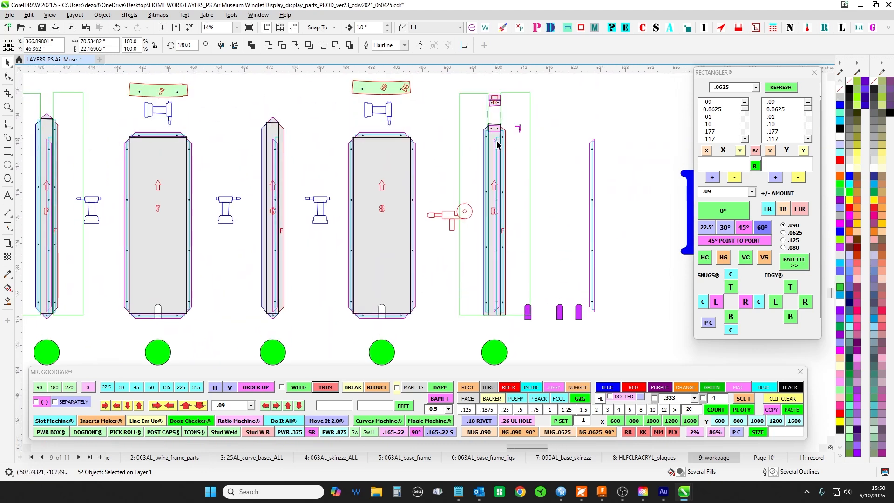
# - Examine the R ends of both green plan curves and compare them with the L end of the mirrored BTM curve
pyautogui.scroll(-1, 485, 306)
pyautogui.moveTo(409, 122); pyautogui.dragTo(429, 329)
pyautogui.moveTo(359, 173); pyautogui.dragTo(548, 268)
pyautogui.moveTo(373, 304); pyautogui.dragTo(460, 229)
pyautogui.scroll(1, 416, 232)
pyautogui.scroll(3, 413, 235)
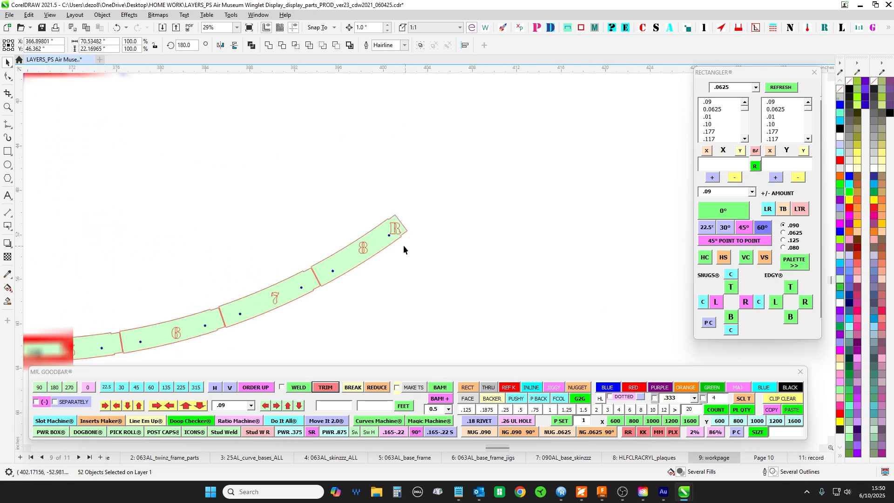
pyautogui.scroll(-2, 362, 221)
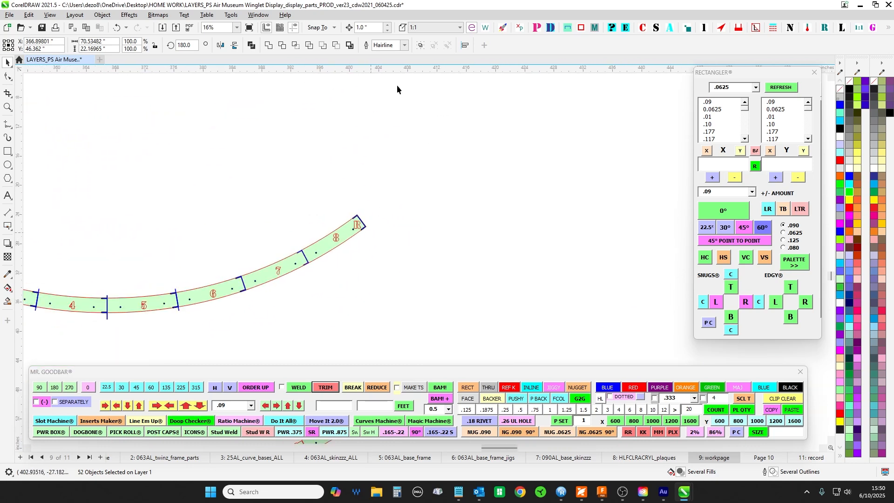
pyautogui.moveTo(396, 83); pyautogui.dragTo(359, 326)
pyautogui.moveTo(327, 180); pyautogui.dragTo(547, 346)
pyautogui.moveTo(528, 190); pyautogui.dragTo(416, 322)
pyautogui.scroll(2, 435, 210)
pyautogui.scroll(2, 419, 226)
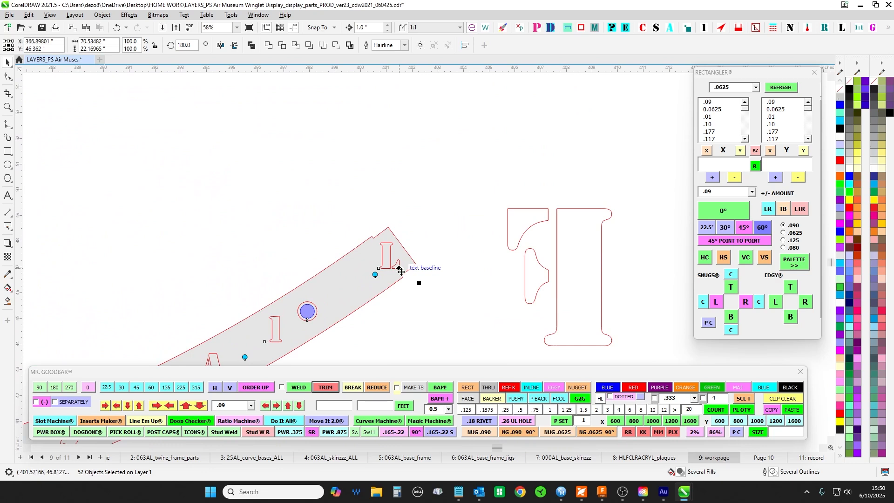
pyautogui.scroll(-3, 401, 271)
pyautogui.scroll(-1, 479, 317)
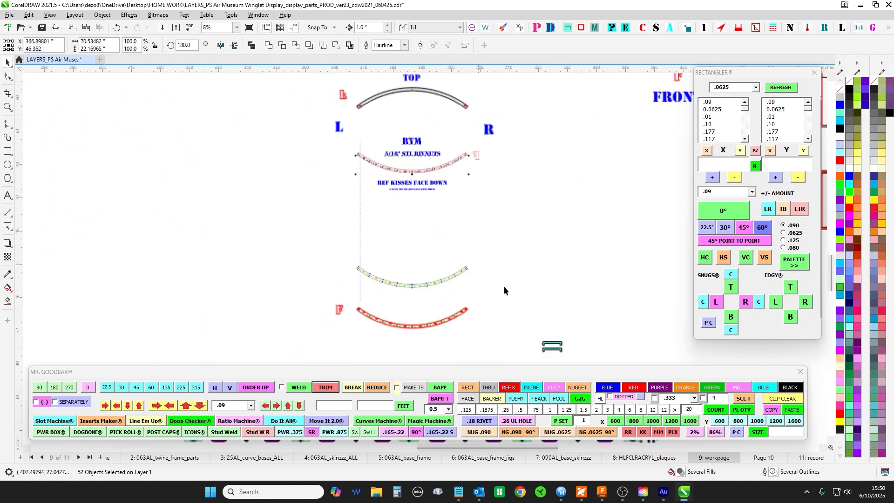
# - Examine strip R's inner flange and lower end, comparing its end with those of panel 8 and strip G
pyautogui.moveTo(504, 286); pyautogui.dragTo(410, 88)
pyautogui.scroll(1, 527, 183)
pyautogui.scroll(5, 538, 208)
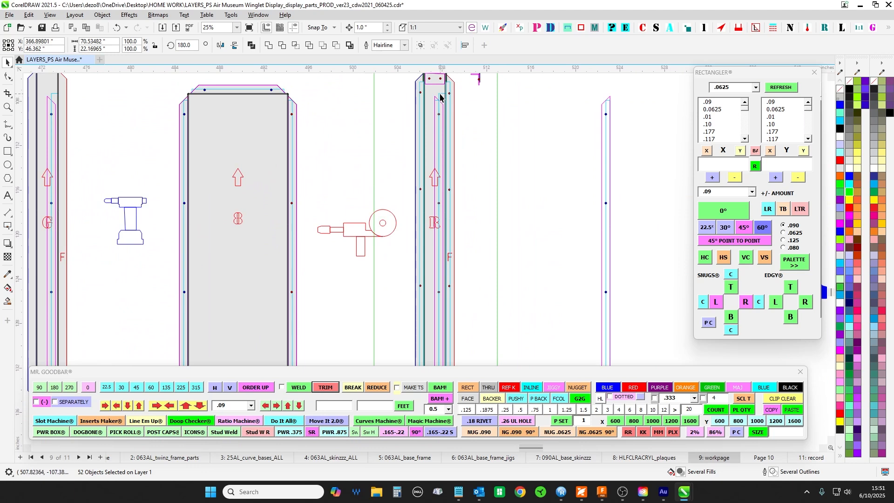
pyautogui.scroll(-2, 433, 338)
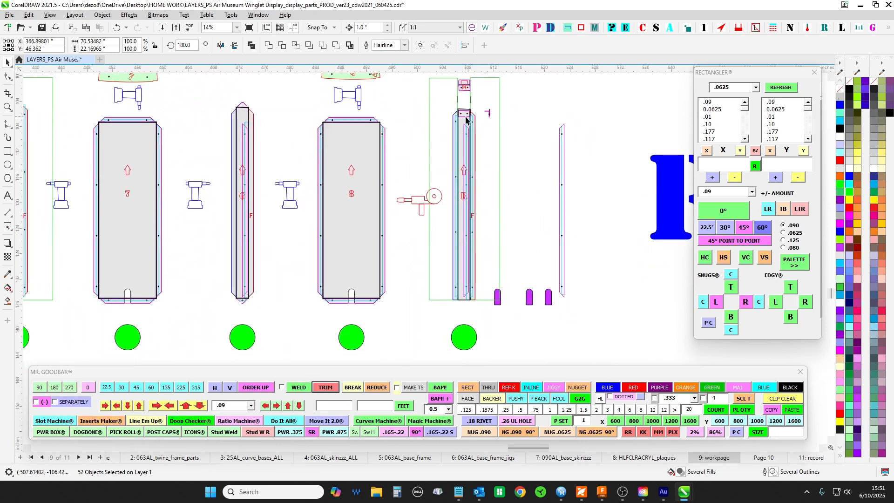
pyautogui.scroll(7, 459, 305)
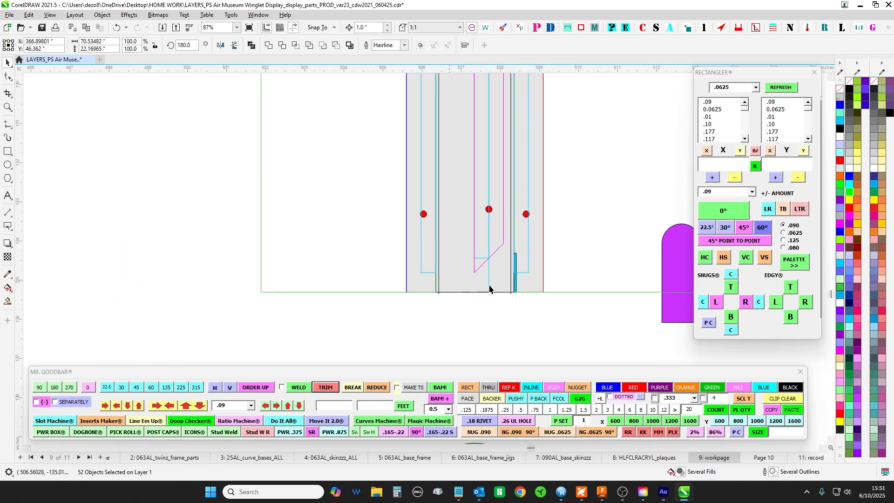
pyautogui.scroll(-4, 503, 284)
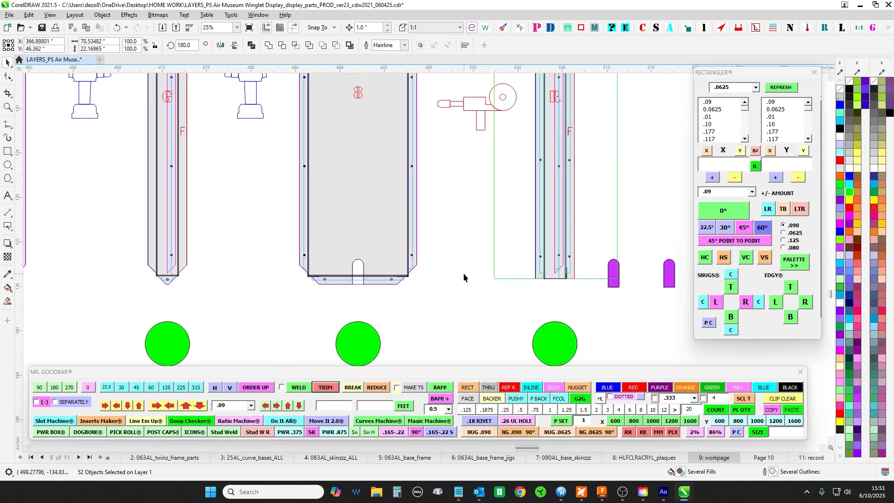
pyautogui.scroll(-2, 50, 275)
# - Inspect end strip L and the notch in panel 1's bottom flange
pyautogui.moveTo(97, 292); pyautogui.dragTo(442, 305)
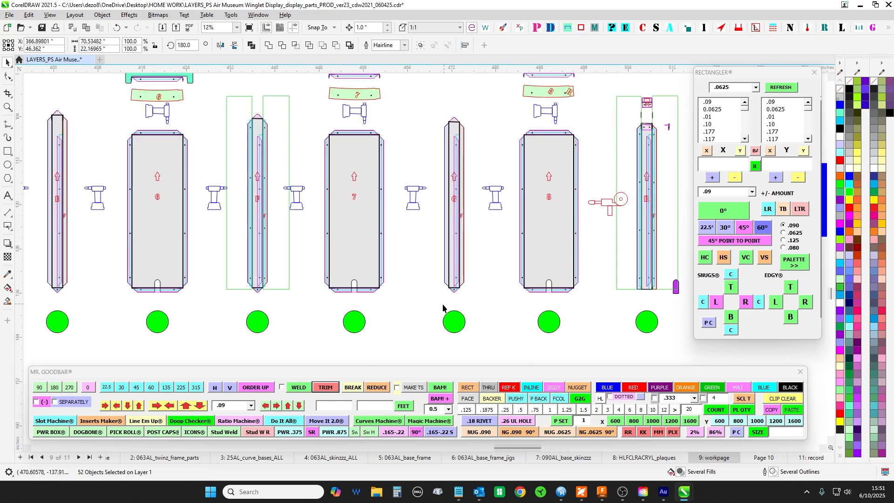
pyautogui.scroll(-1, 447, 307)
pyautogui.moveTo(154, 277); pyautogui.dragTo(618, 282)
pyautogui.moveTo(211, 243); pyautogui.dragTo(628, 221)
pyautogui.scroll(1, 308, 274)
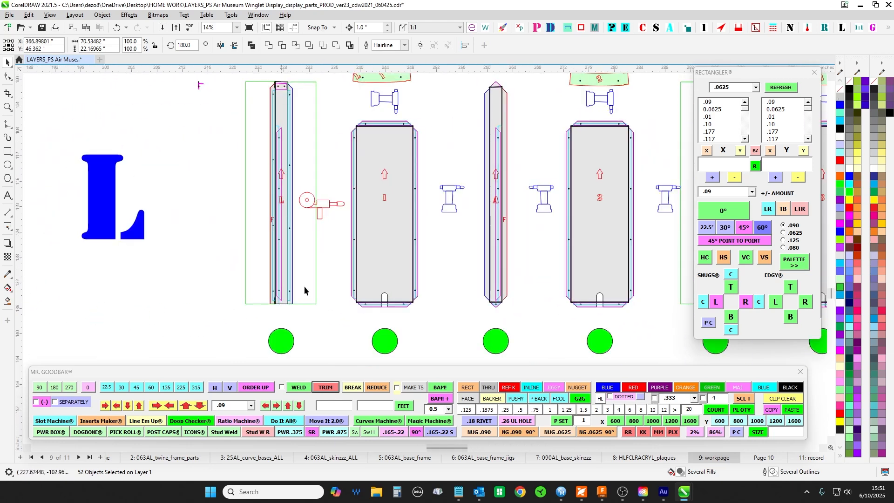
pyautogui.scroll(-1, 440, 256)
pyautogui.moveTo(404, 263); pyautogui.dragTo(284, 277)
pyautogui.scroll(3, 284, 277)
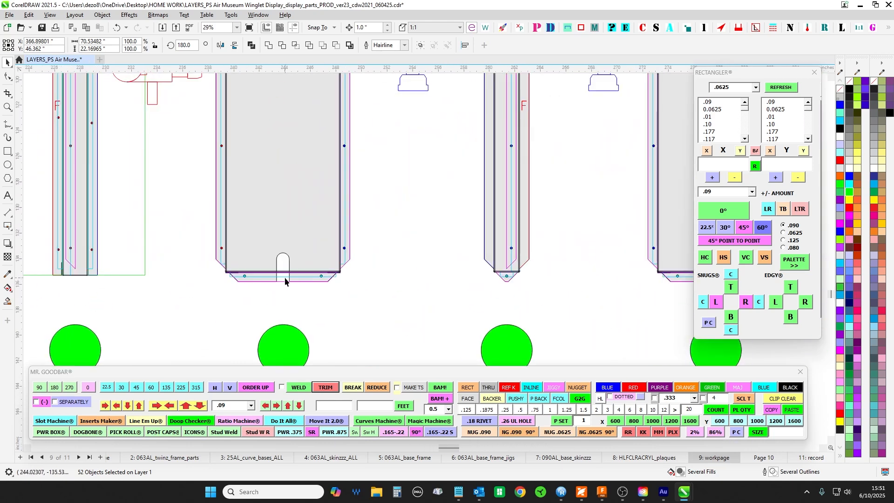
# - Examine the joints L, A and B around panels 1 and 2 on the detailed plan curve
pyautogui.scroll(-3, 291, 280)
pyautogui.moveTo(359, 155); pyautogui.dragTo(227, 302)
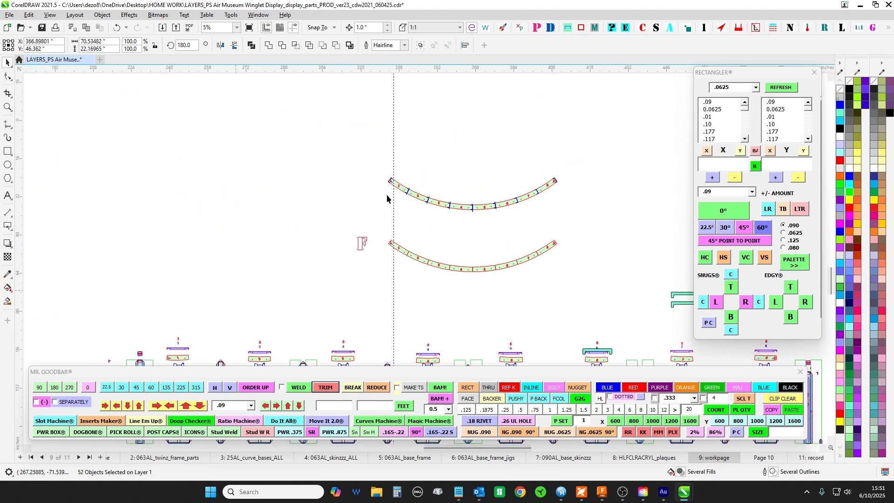
pyautogui.moveTo(481, 109); pyautogui.dragTo(373, 368)
pyautogui.moveTo(350, 228); pyautogui.dragTo(353, 390)
pyautogui.scroll(6, 316, 203)
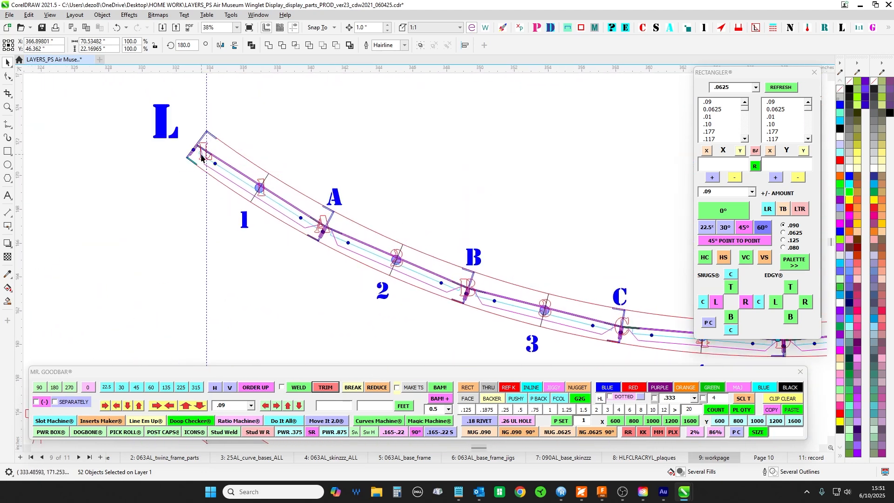
pyautogui.scroll(-3, 222, 150)
pyautogui.scroll(2, 221, 150)
pyautogui.scroll(2, 202, 148)
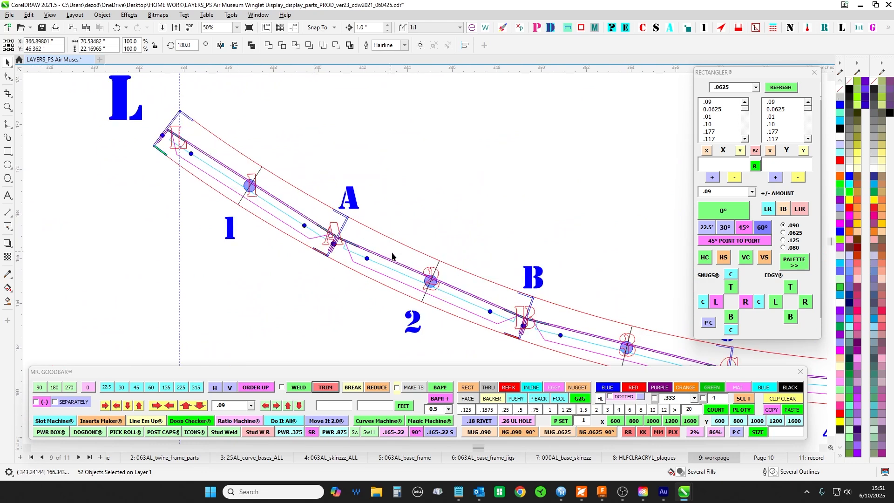
pyautogui.moveTo(479, 192); pyautogui.dragTo(511, 135)
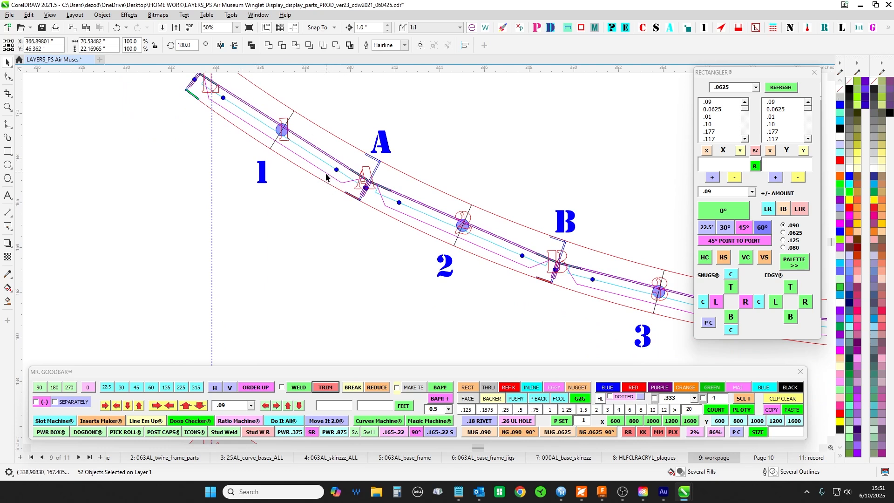
# - Examine the detailed plan curve from end L through joints A to G to end R
pyautogui.scroll(-1, 307, 220)
pyautogui.moveTo(308, 219); pyautogui.dragTo(255, 220)
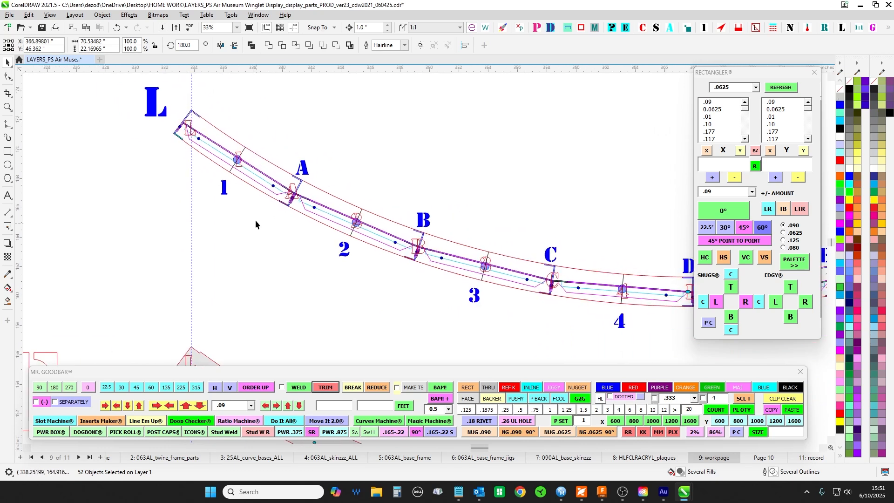
pyautogui.scroll(-2, 208, 138)
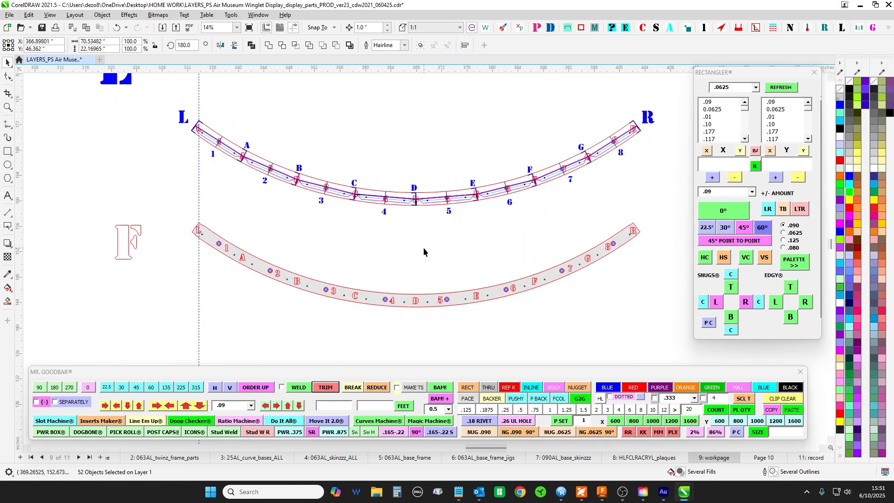
pyautogui.scroll(2, 404, 186)
pyautogui.moveTo(403, 185); pyautogui.dragTo(449, 180)
pyautogui.scroll(-1, 449, 180)
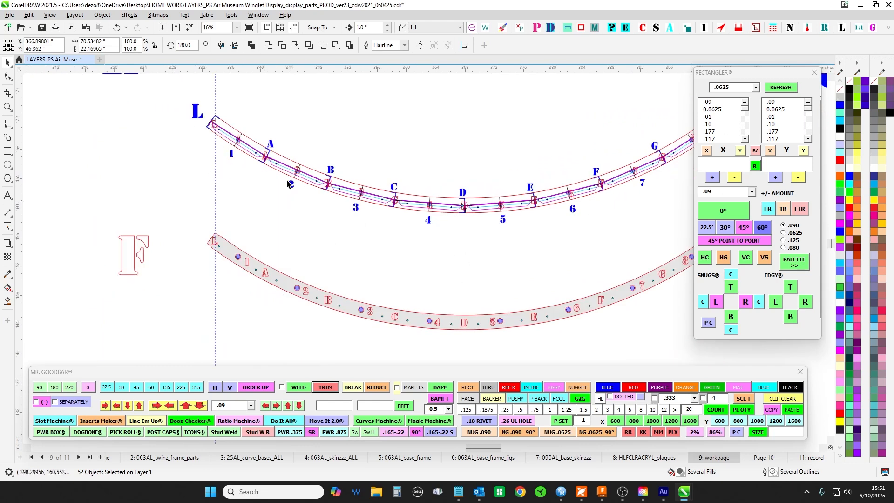
pyautogui.scroll(-2, 194, 119)
pyautogui.scroll(3, 458, 133)
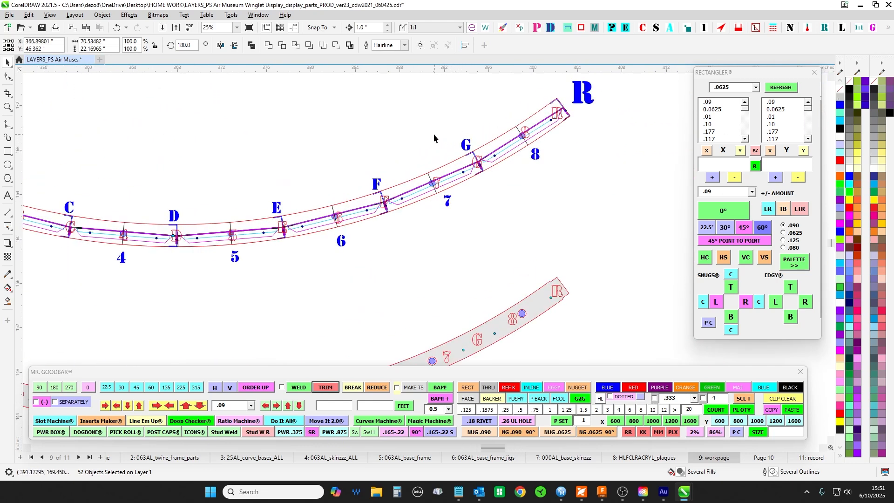
pyautogui.scroll(1, 484, 200)
pyautogui.scroll(-2, 507, 157)
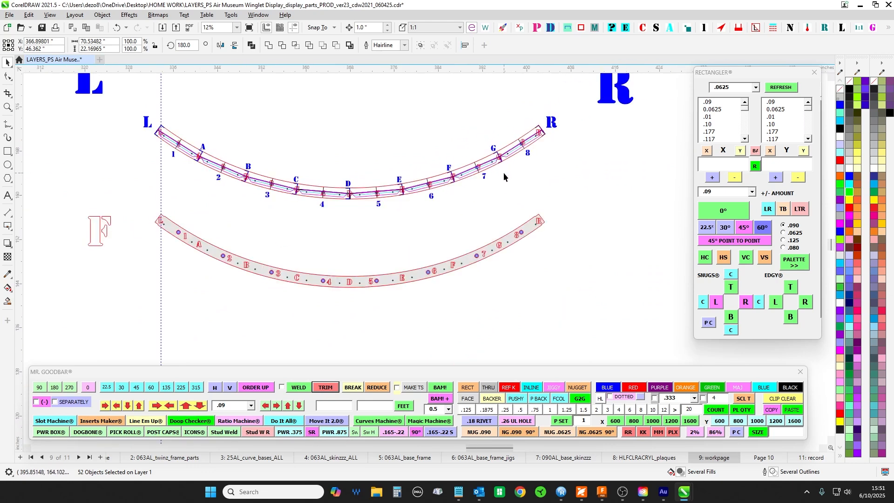
# - Examine the angled joints D, E and F around panels 5, 6 and 7 on the detailed plan curve
pyautogui.scroll(1, 503, 175)
pyautogui.scroll(4, 359, 189)
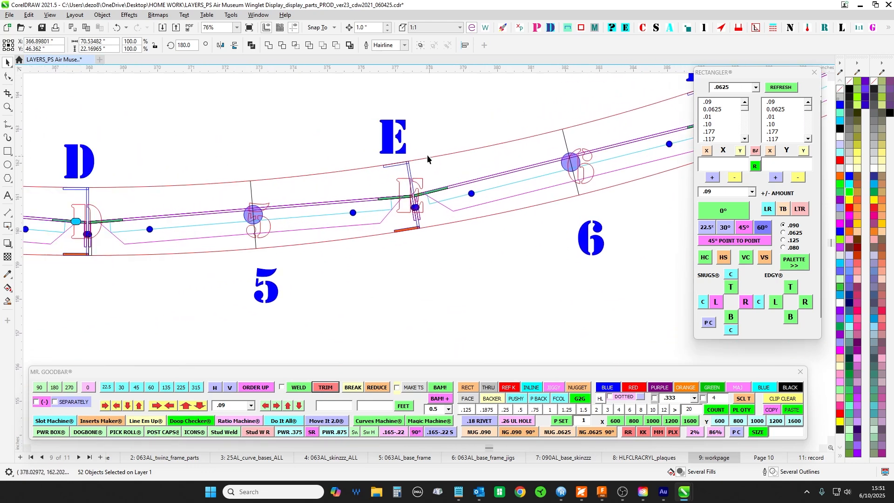
pyautogui.moveTo(489, 262); pyautogui.dragTo(217, 326)
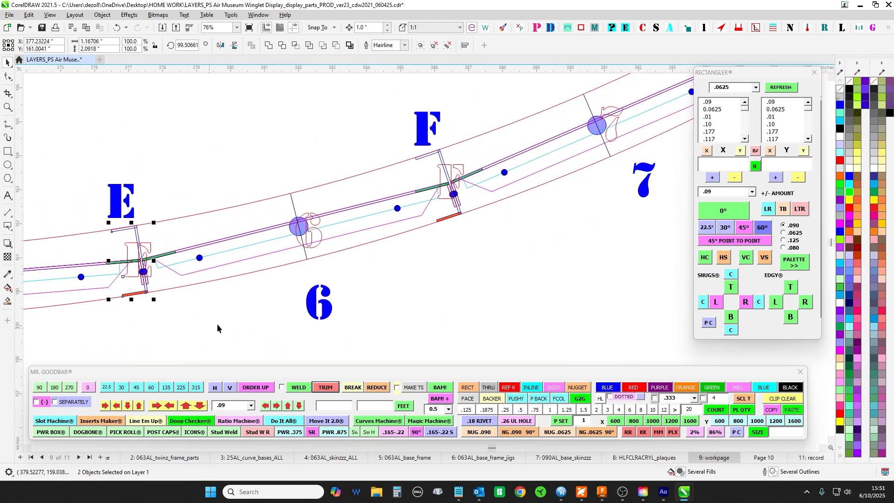
pyautogui.moveTo(569, 261); pyautogui.dragTo(282, 327)
pyautogui.scroll(-3, 513, 204)
pyautogui.scroll(-2, 490, 291)
pyautogui.moveTo(529, 207); pyautogui.dragTo(637, 141)
# - Compare the detailed plan curve with the plain grey curve F below it, from L to R
pyautogui.scroll(-2, 490, 288)
pyautogui.scroll(-2, 638, 144)
pyautogui.moveTo(688, 188); pyautogui.dragTo(183, 298)
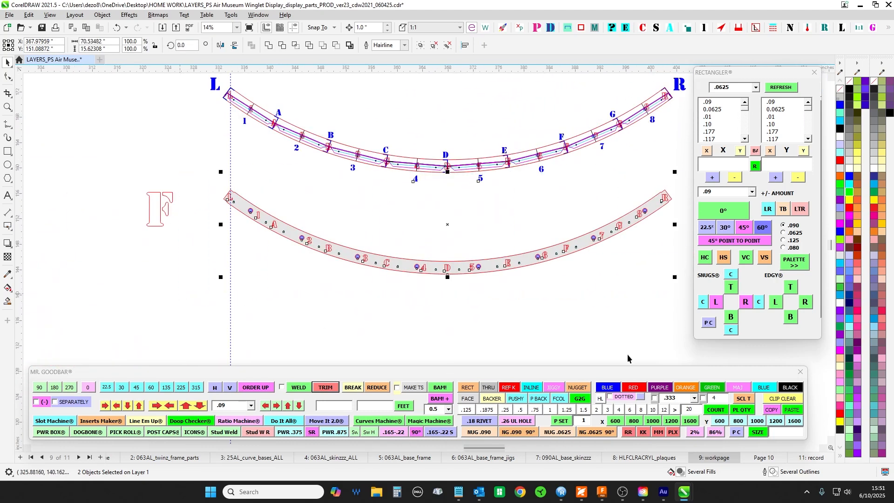
pyautogui.scroll(-1, 460, 237)
pyautogui.scroll(1, 451, 205)
pyautogui.click(479, 258)
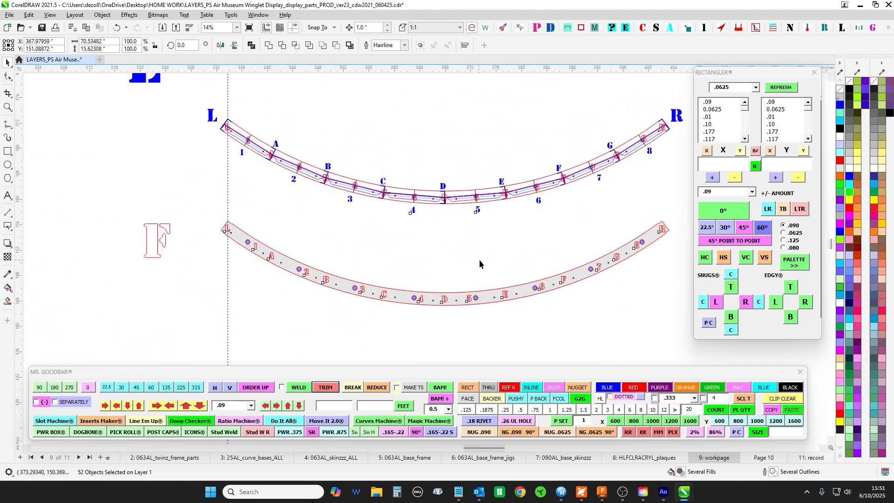
pyautogui.moveTo(483, 251); pyautogui.dragTo(492, 257)
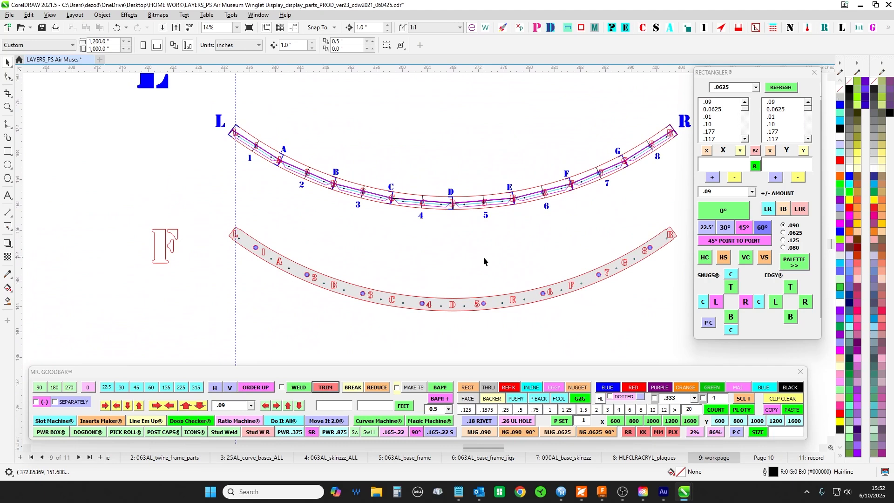
# - Examine the joint between sections 2 and 3 on the upper green plan curve
pyautogui.scroll(-3, 485, 252)
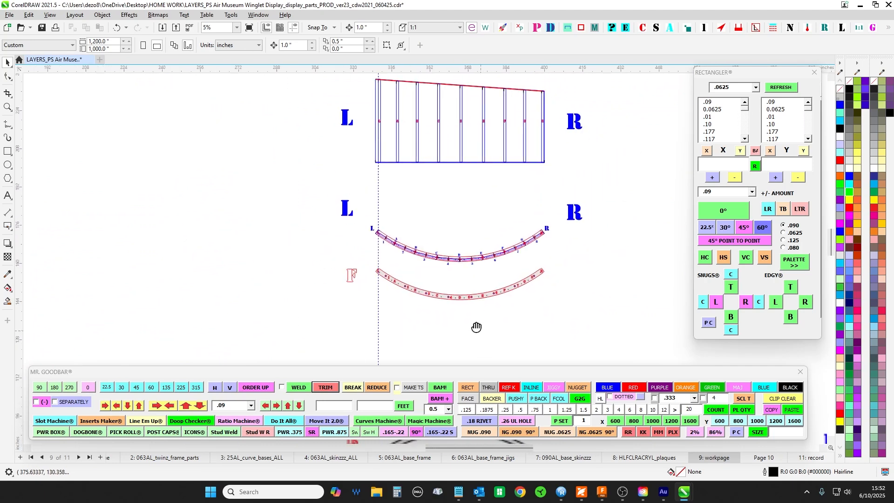
pyautogui.moveTo(517, 299); pyautogui.dragTo(529, 208)
pyautogui.scroll(-2, 575, 293)
pyautogui.moveTo(601, 322); pyautogui.dragTo(528, 161)
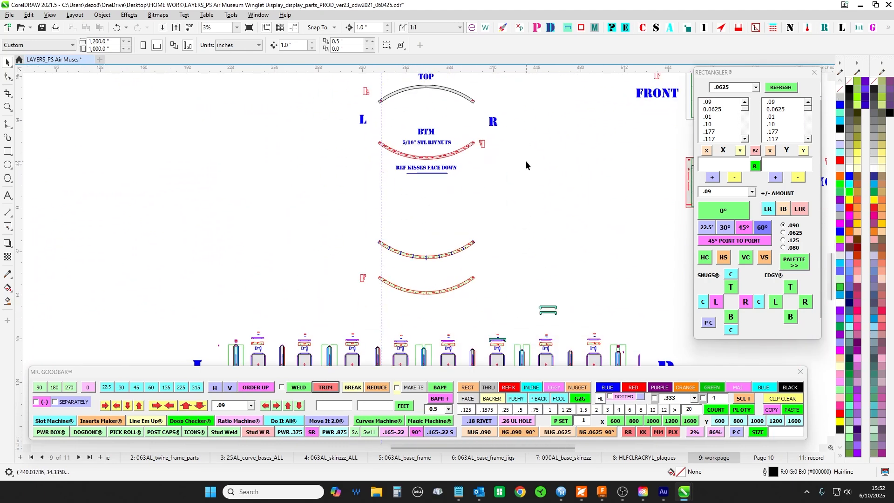
pyautogui.moveTo(542, 281); pyautogui.dragTo(573, 150)
pyautogui.scroll(2, 429, 237)
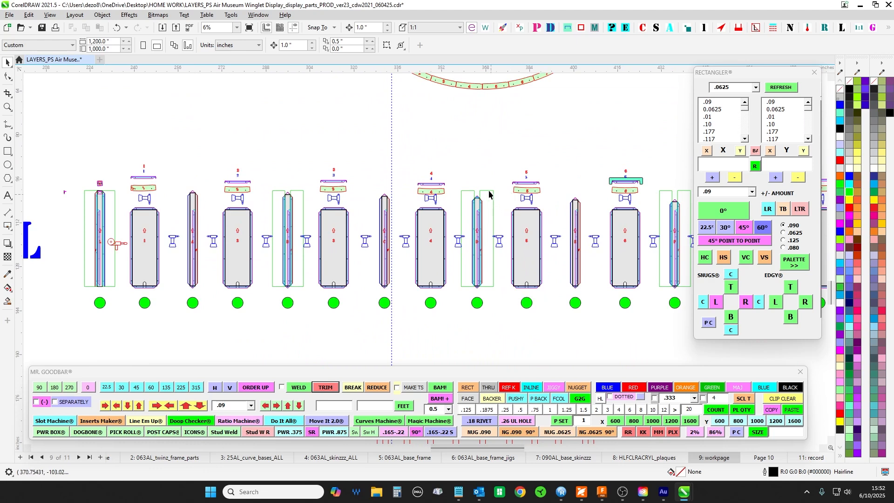
pyautogui.moveTo(483, 163); pyautogui.dragTo(469, 280)
pyautogui.scroll(5, 434, 106)
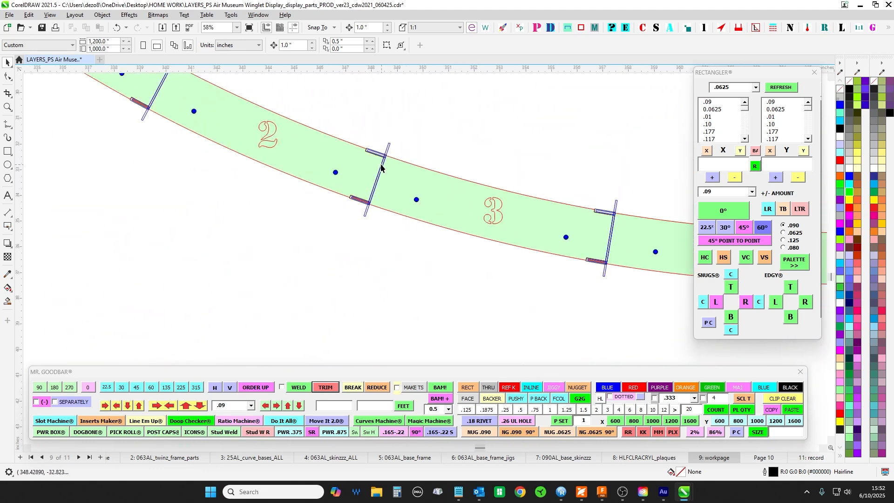
pyautogui.click(374, 166)
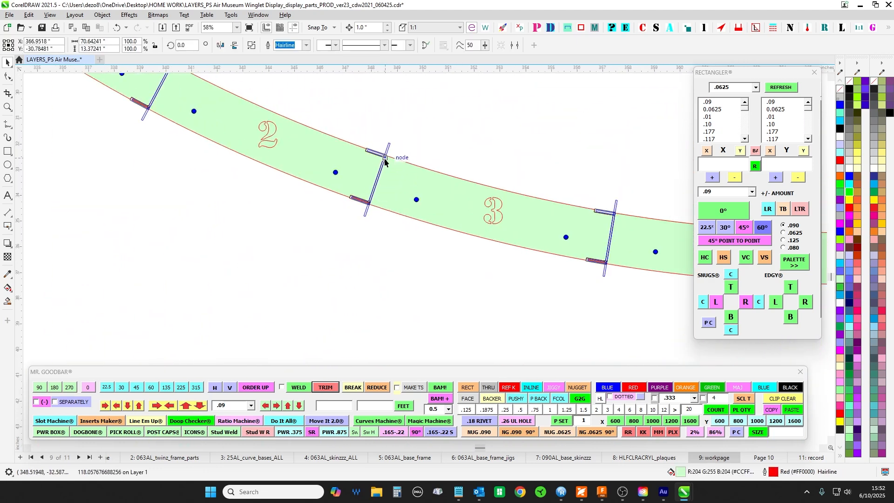
# - Inspect the notched green piece 3 above panel 3 and the upper part of strip C beside it
pyautogui.scroll(-2, 385, 161)
pyautogui.moveTo(403, 252); pyautogui.dragTo(571, 80)
pyautogui.moveTo(415, 321); pyautogui.dragTo(553, 98)
pyautogui.scroll(2, 509, 219)
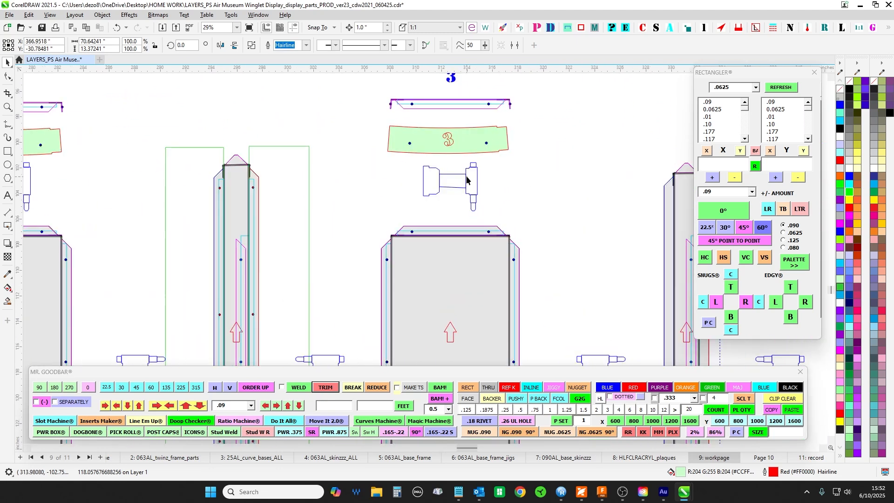
pyautogui.moveTo(563, 210); pyautogui.dragTo(448, 205)
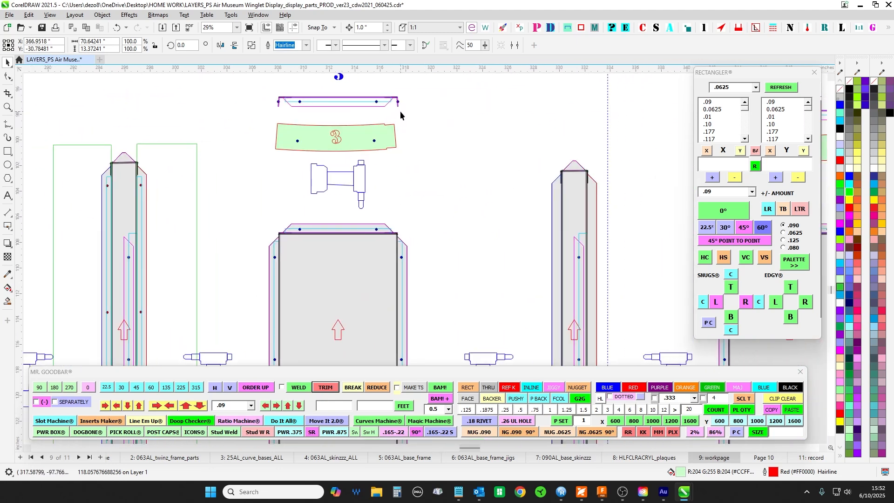
pyautogui.scroll(2, 390, 109)
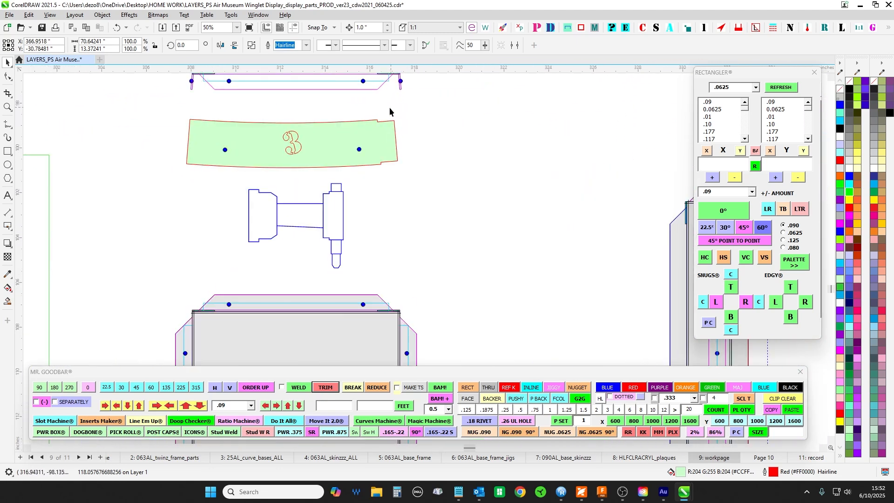
pyautogui.click(394, 135)
pyautogui.moveTo(689, 213); pyautogui.dragTo(434, 221)
pyautogui.scroll(4, 436, 221)
pyautogui.moveTo(456, 345); pyautogui.dragTo(412, 206)
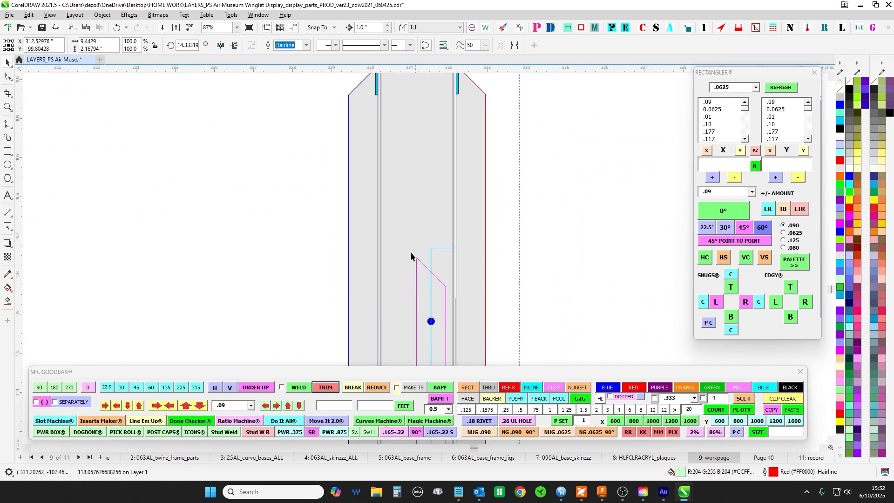
# - Compare green pieces 1 to 3 above their panels and examine the upper end of strip L
pyautogui.scroll(-5, 410, 239)
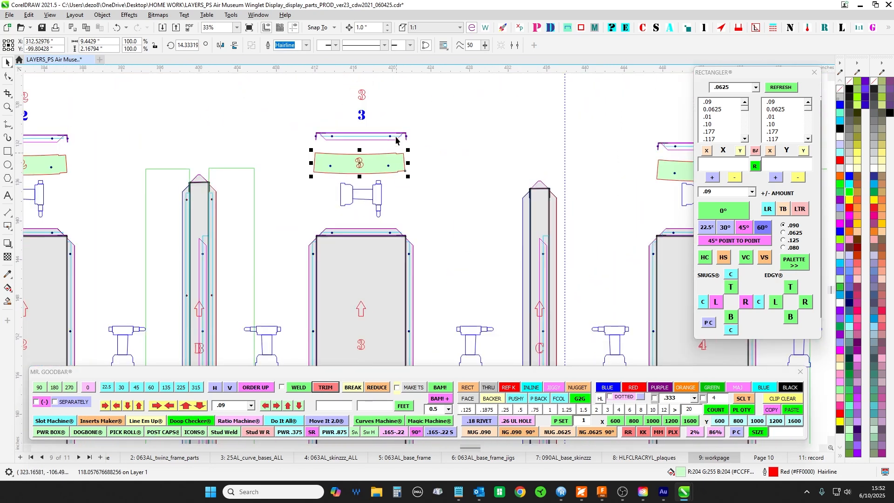
pyautogui.moveTo(178, 208); pyautogui.dragTo(405, 249)
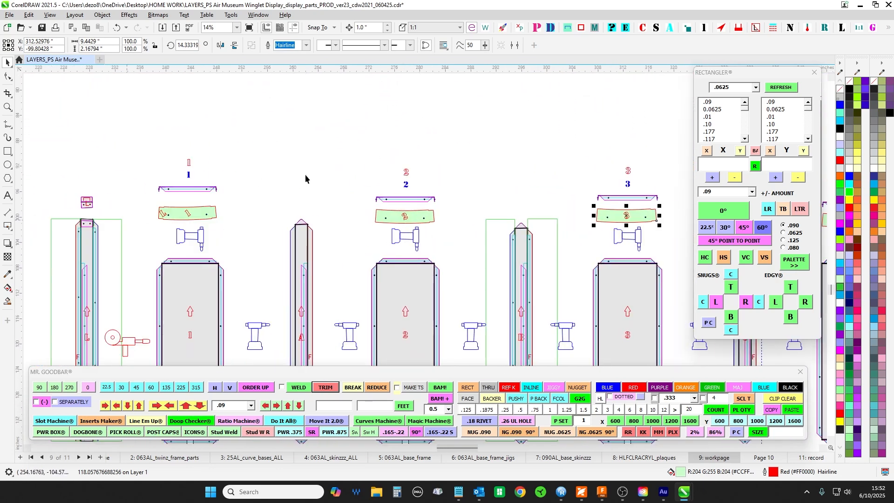
pyautogui.moveTo(306, 174); pyautogui.dragTo(578, 217)
pyautogui.moveTo(495, 235); pyautogui.dragTo(23, 144)
pyautogui.moveTo(196, 182); pyautogui.dragTo(643, 210)
pyautogui.scroll(1, 377, 208)
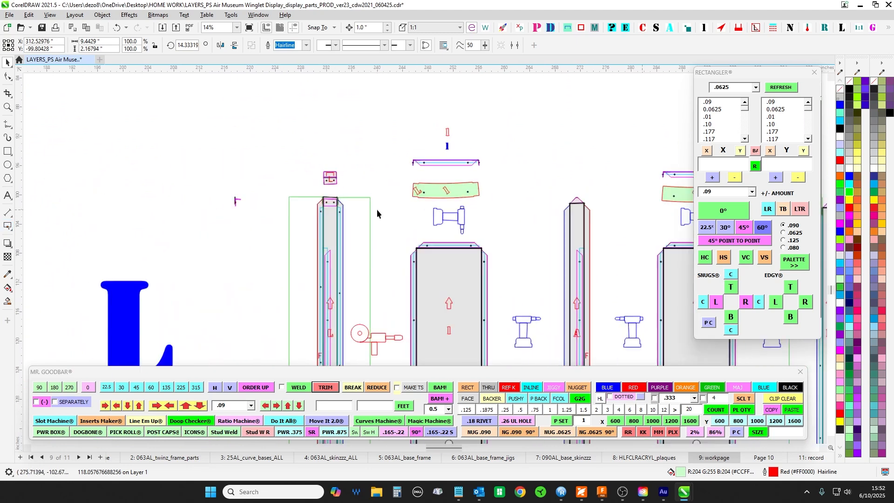
pyautogui.scroll(1, 377, 214)
pyautogui.scroll(1, 413, 125)
pyautogui.scroll(1, 431, 106)
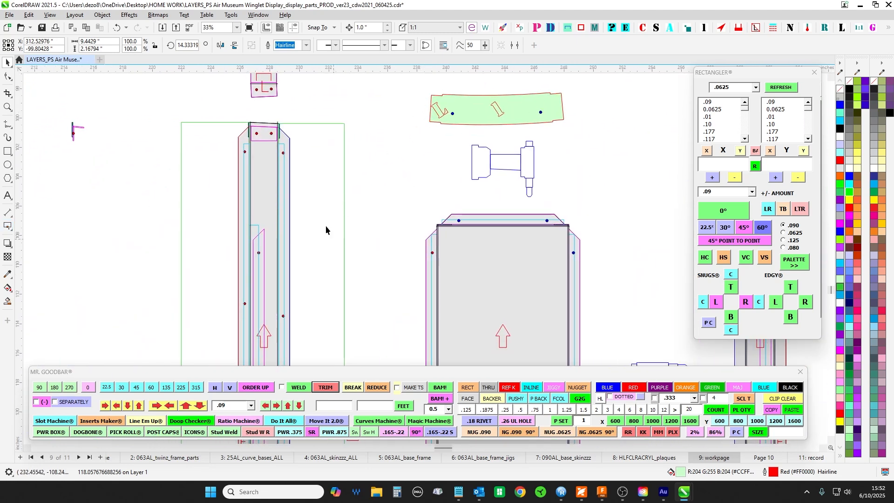
# - Compare the upper ends of panels 1 to 6 and the strips between them along the flat row
pyautogui.scroll(-1, 297, 287)
pyautogui.moveTo(358, 289); pyautogui.dragTo(184, 265)
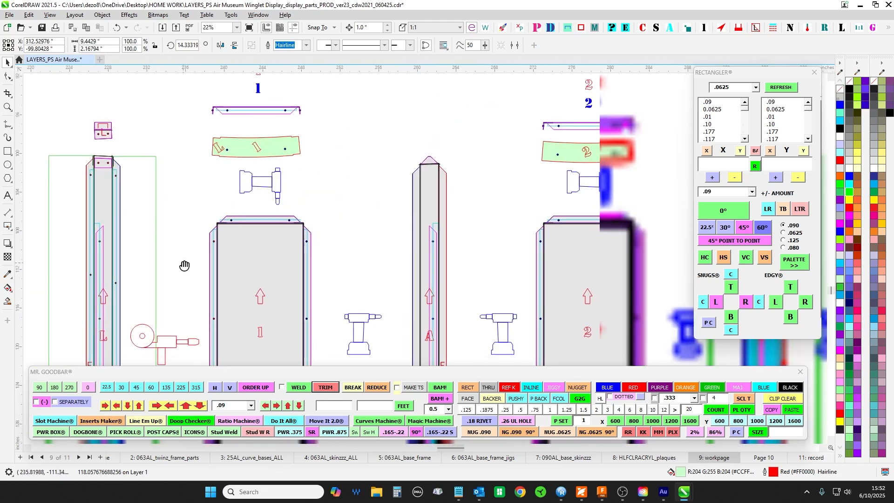
pyautogui.moveTo(544, 233); pyautogui.dragTo(131, 222)
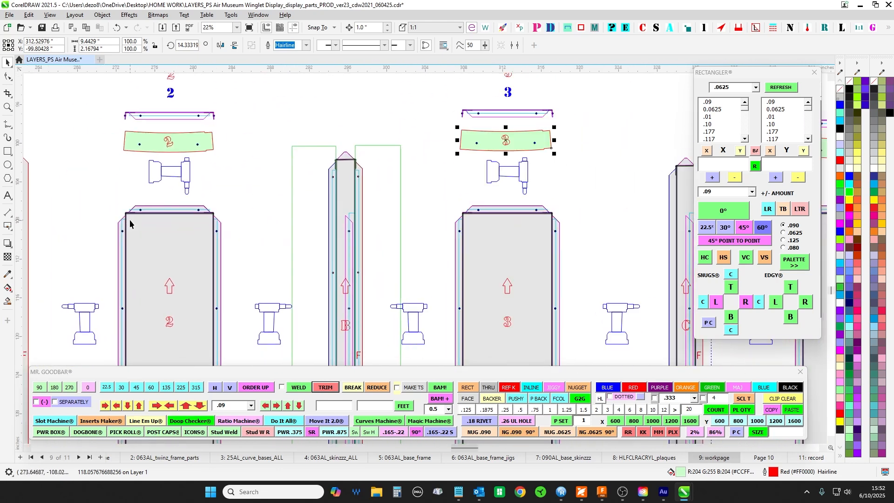
pyautogui.scroll(-1, 575, 122)
pyautogui.scroll(1, 572, 121)
pyautogui.scroll(1, 572, 120)
pyautogui.moveTo(608, 218); pyautogui.dragTo(178, 212)
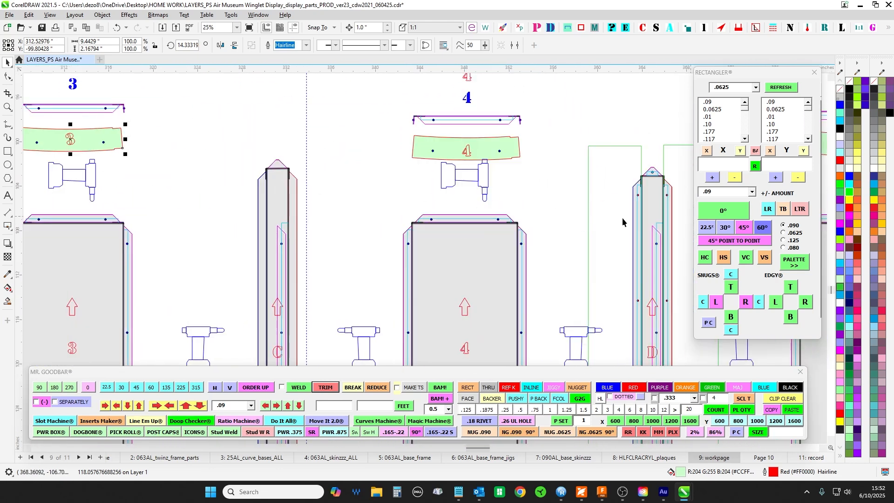
pyautogui.moveTo(622, 217); pyautogui.dragTo(101, 171)
pyautogui.scroll(-2, 258, 205)
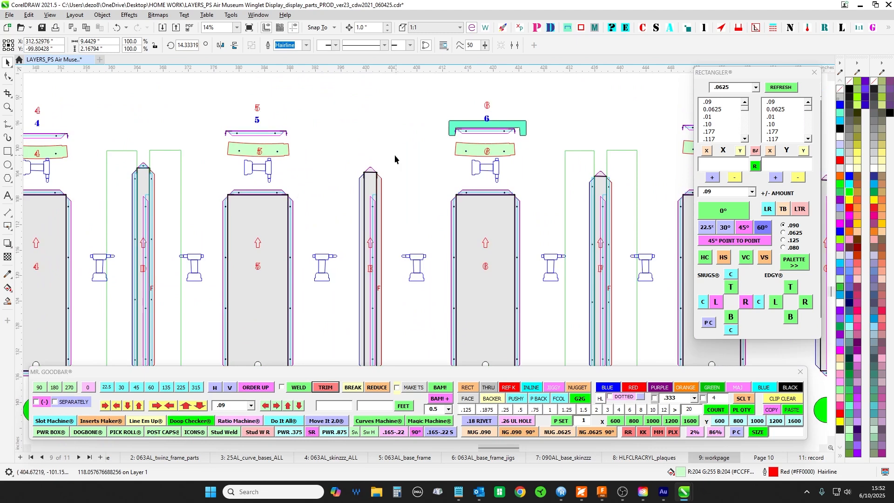
pyautogui.scroll(-3, 453, 209)
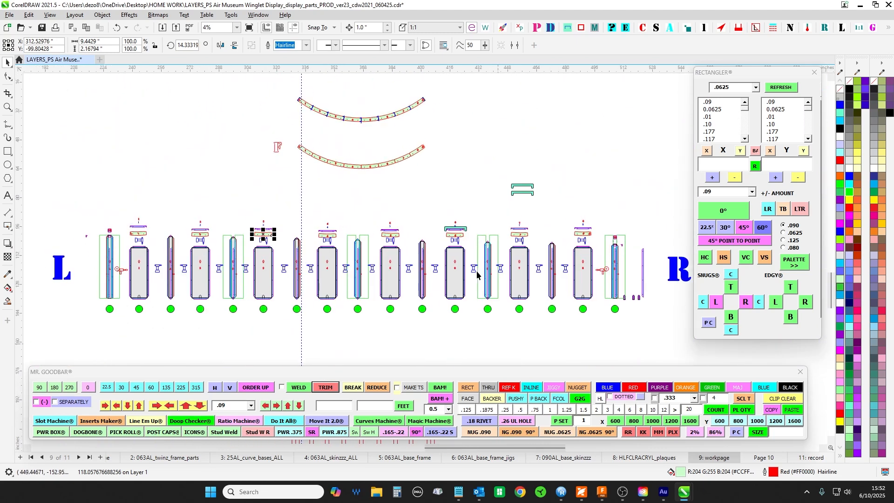
# - Review the BTM curve and the two green plan curves above the row of panels
pyautogui.moveTo(410, 173); pyautogui.dragTo(414, 308)
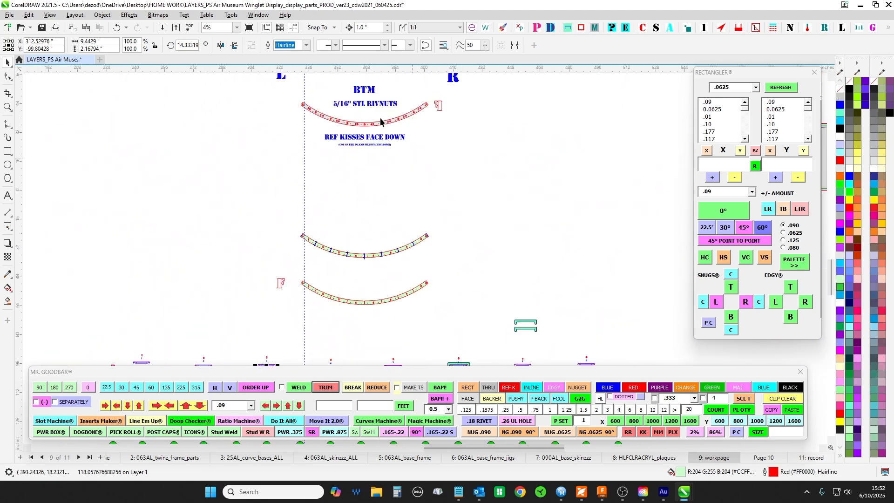
pyautogui.scroll(-4, 387, 128)
pyautogui.moveTo(543, 208); pyautogui.dragTo(473, 130)
# - Inspect the small bent end piece R and the sloped upper end of strip R where it attaches
pyautogui.scroll(12, 463, 205)
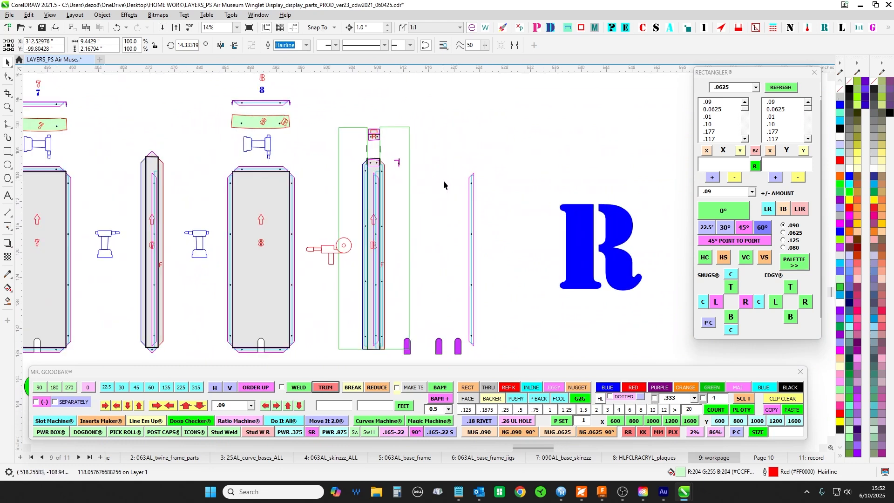
pyautogui.moveTo(437, 186); pyautogui.dragTo(469, 216)
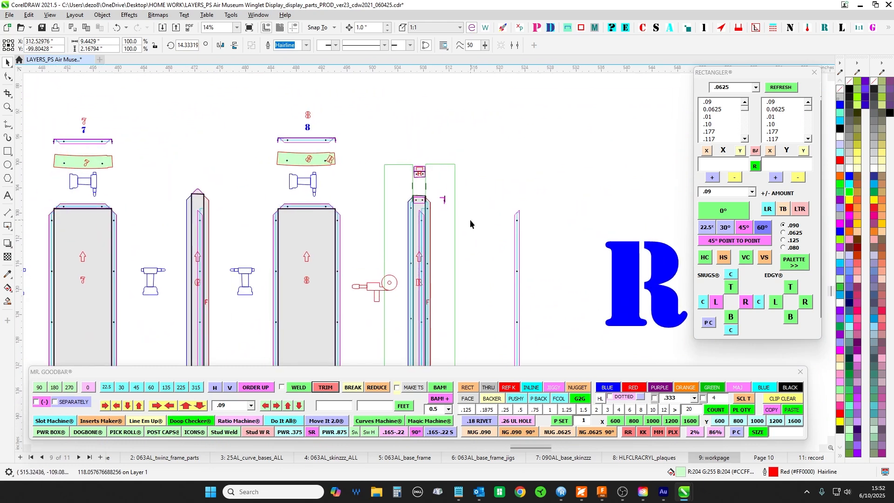
pyautogui.scroll(5, 419, 205)
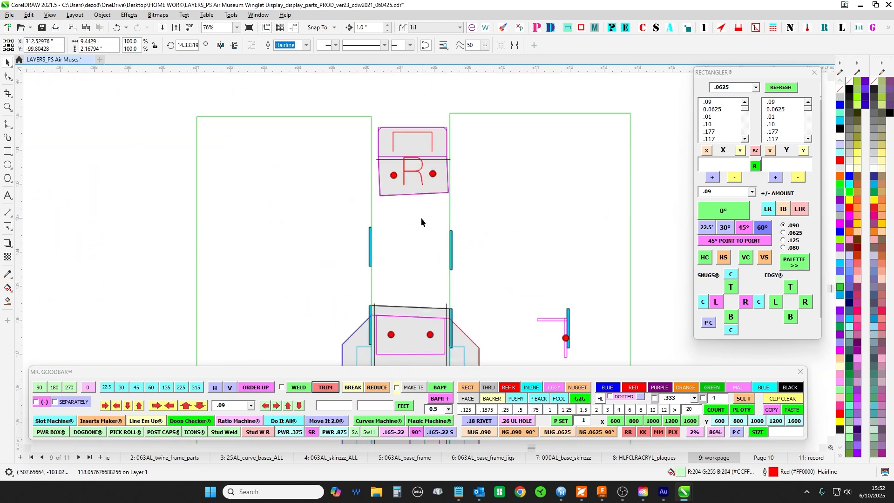
pyautogui.scroll(2, 415, 124)
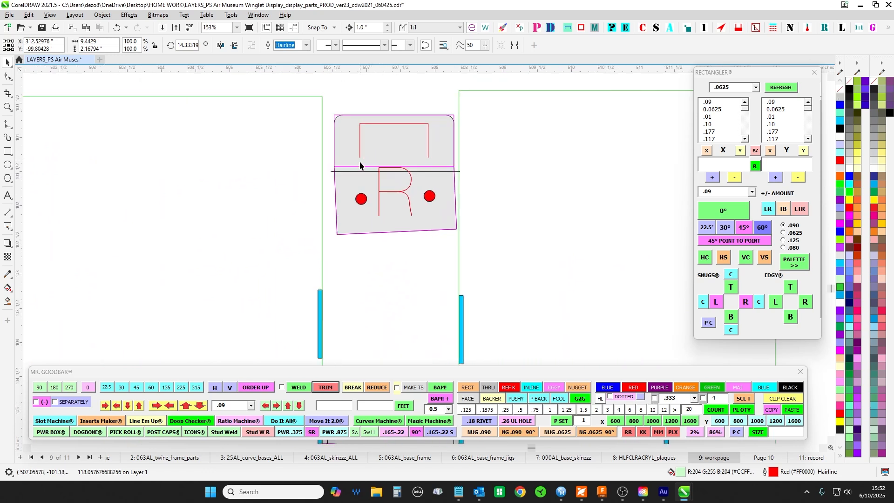
pyautogui.scroll(-2, 494, 159)
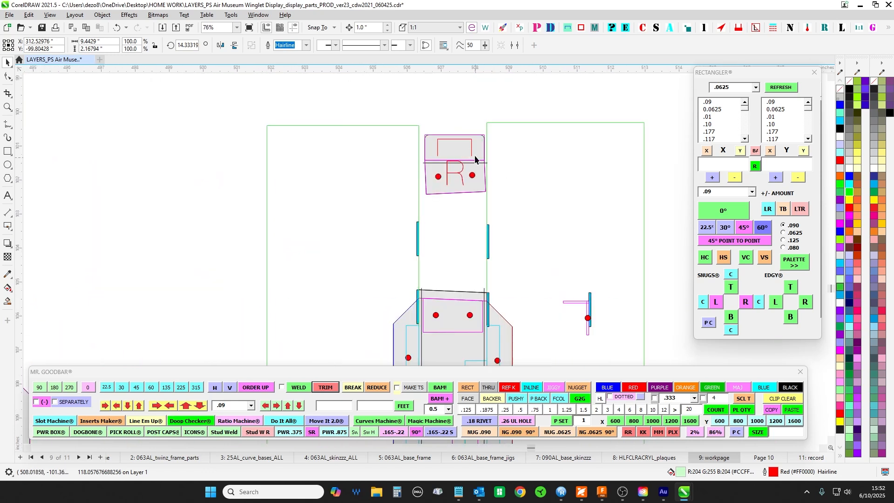
pyautogui.scroll(1, 456, 192)
pyautogui.scroll(1, 382, 213)
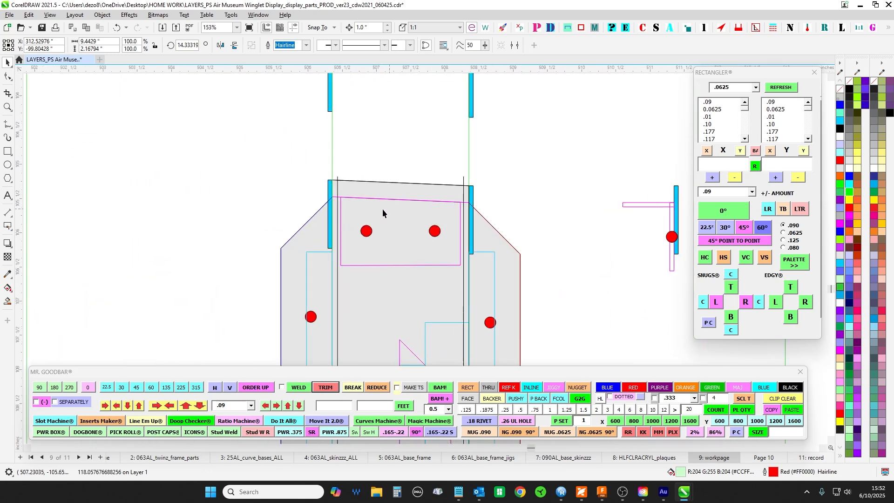
# - Compare the sloped upper end of strip R with strip L's upper end and inspect the small bent end piece L above it
pyautogui.scroll(-4, 454, 261)
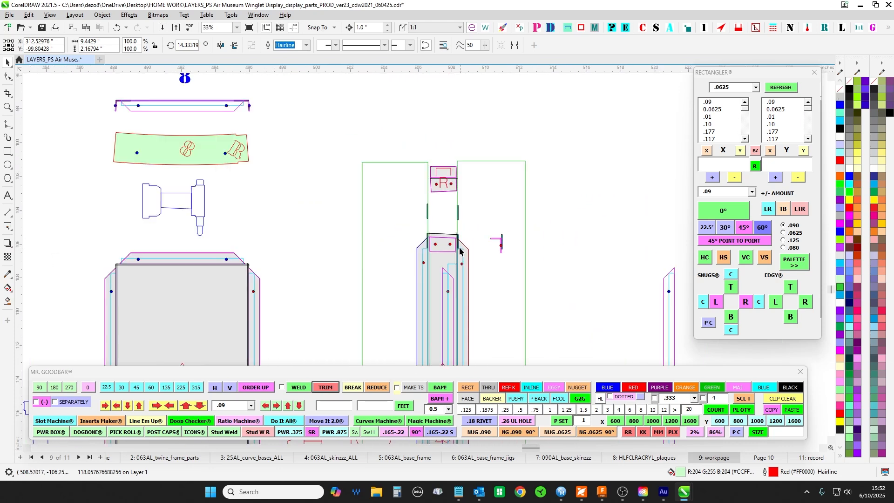
pyautogui.scroll(-5, 443, 239)
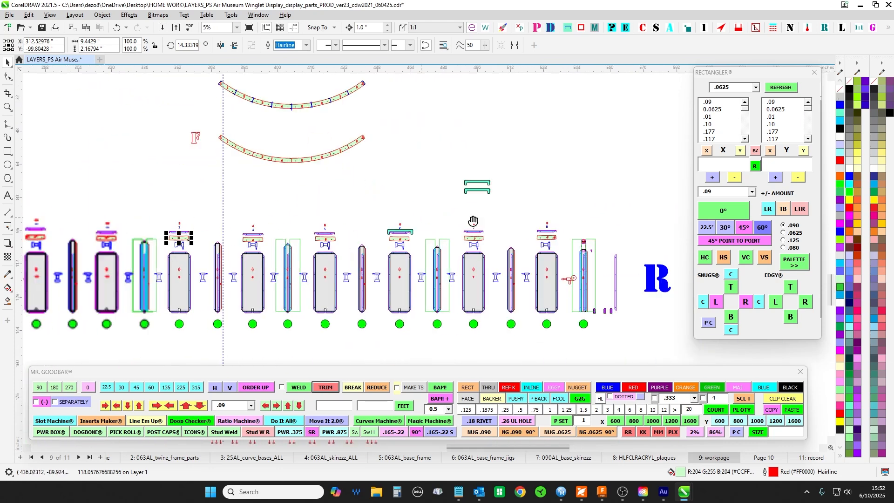
pyautogui.scroll(9, 372, 238)
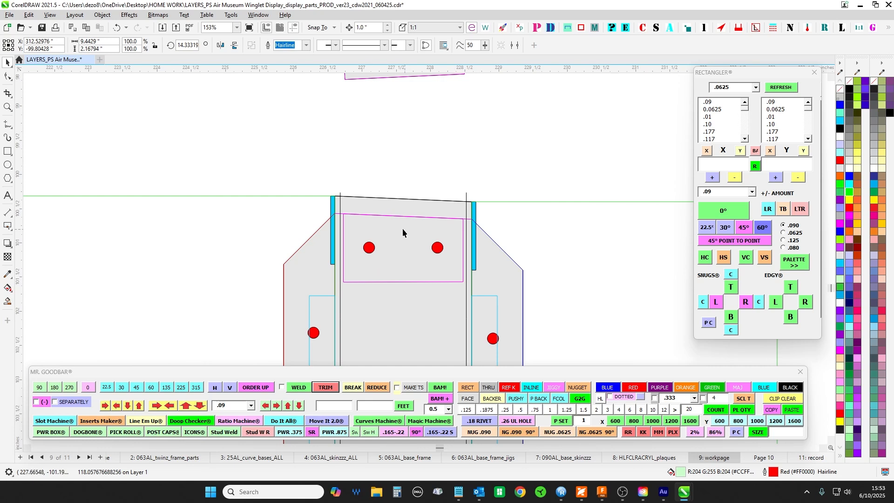
pyautogui.scroll(-3, 403, 229)
pyautogui.scroll(4, 382, 201)
pyautogui.click(347, 157)
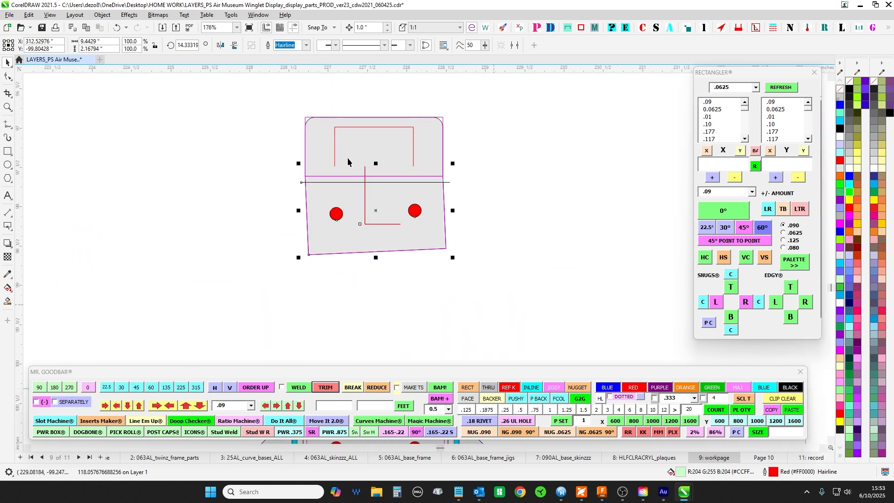
pyautogui.scroll(-2, 335, 168)
pyautogui.scroll(2, 344, 195)
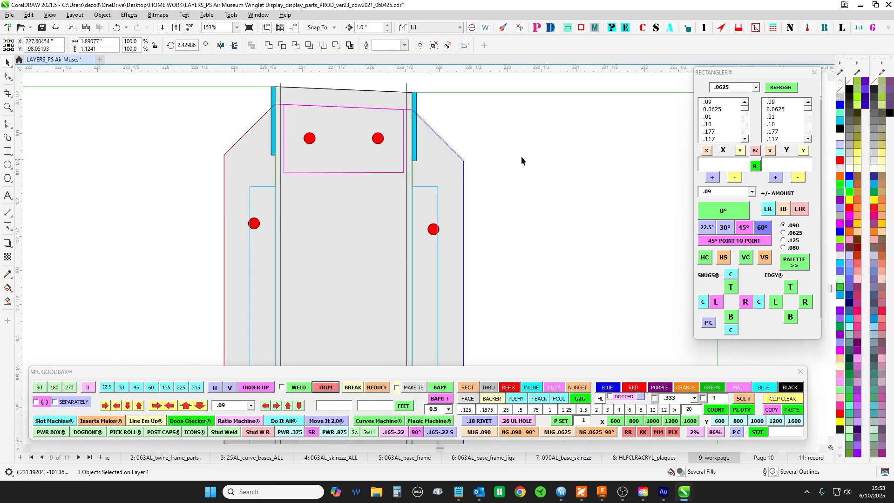
pyautogui.scroll(-2, 396, 140)
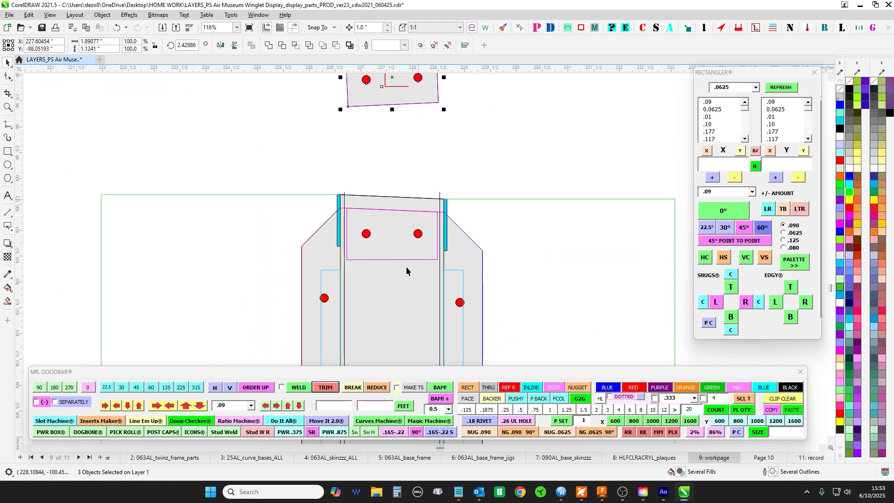
pyautogui.scroll(-1, 410, 186)
pyautogui.scroll(-2, 474, 142)
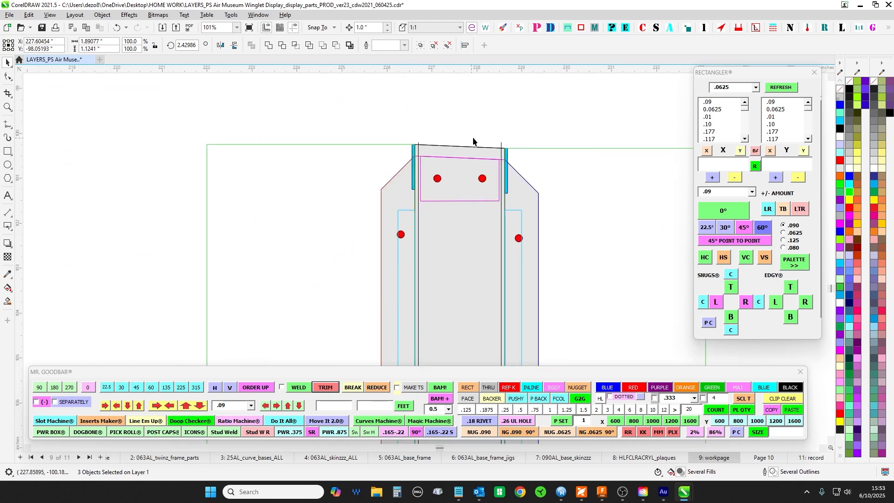
pyautogui.scroll(-1, 420, 229)
pyautogui.scroll(-8, 420, 229)
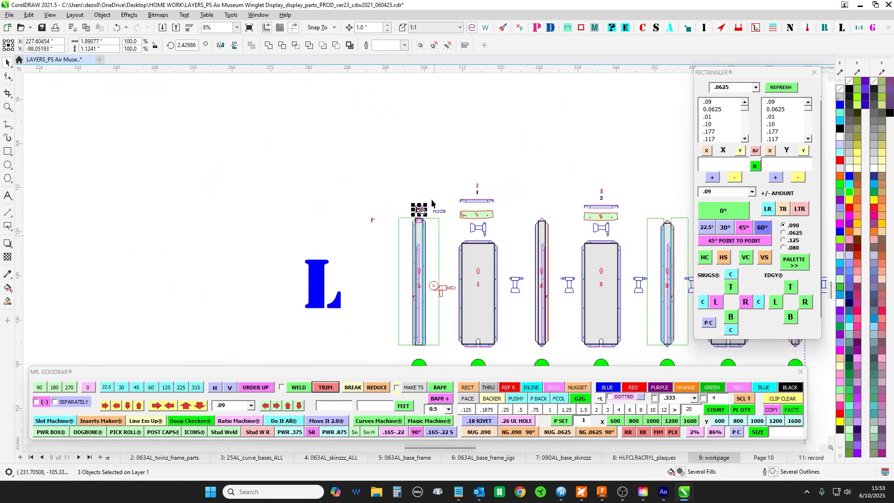
# - Examine the elevation drawing between L and R where the sloped top bar meets the upper inner corner of strip L
pyautogui.moveTo(433, 201); pyautogui.dragTo(374, 344)
pyautogui.scroll(-8, 378, 237)
pyautogui.moveTo(378, 236)
pyautogui.mouseDown()
pyautogui.moveTo(359, 261)
pyautogui.moveTo(349, 373)
pyautogui.mouseUp()
pyautogui.scroll(2, 365, 210)
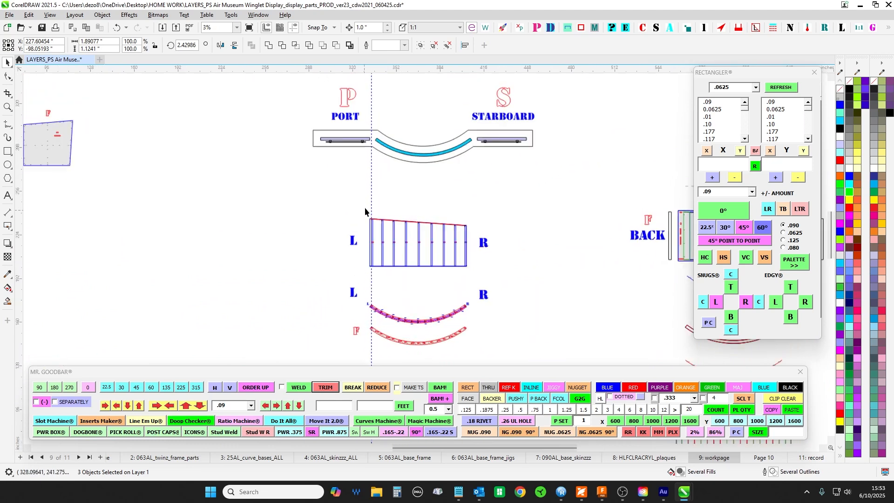
pyautogui.scroll(1, 374, 227)
pyautogui.scroll(-2, 375, 228)
pyautogui.scroll(-2, 413, 274)
pyautogui.moveTo(470, 301); pyautogui.dragTo(459, 157)
pyautogui.moveTo(406, 359); pyautogui.dragTo(470, 174)
pyautogui.scroll(10, 471, 173)
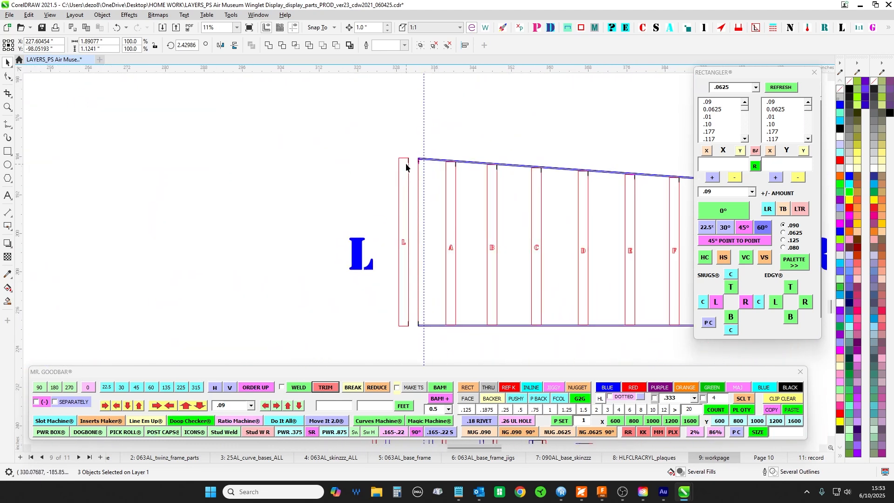
pyautogui.scroll(1, 431, 156)
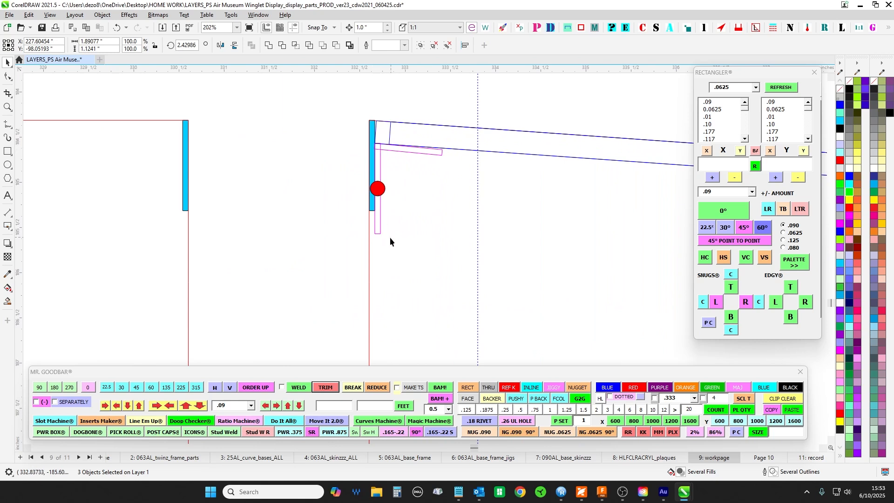
pyautogui.scroll(2, 345, 166)
pyautogui.click(365, 178)
pyautogui.scroll(1, 349, 234)
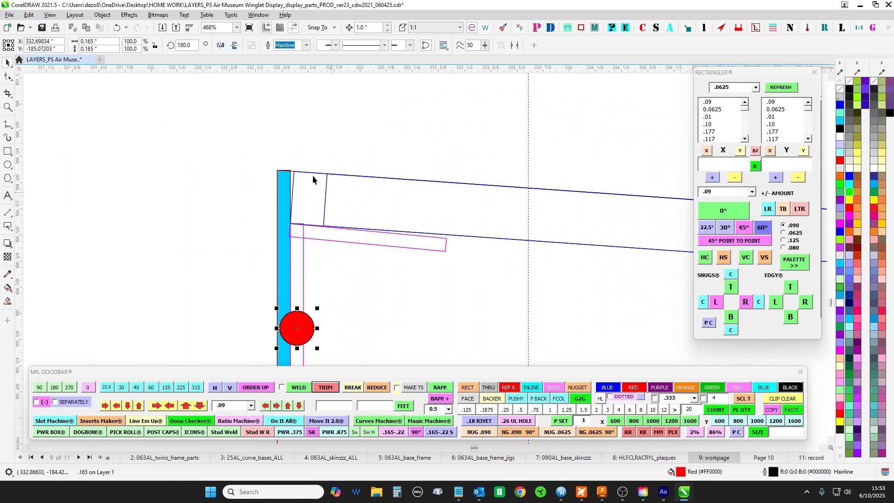
pyautogui.scroll(1, 292, 176)
# - Shift the sloped top bar toward strip L so its upper end corner meets the strip's inner face
pyautogui.click(294, 177)
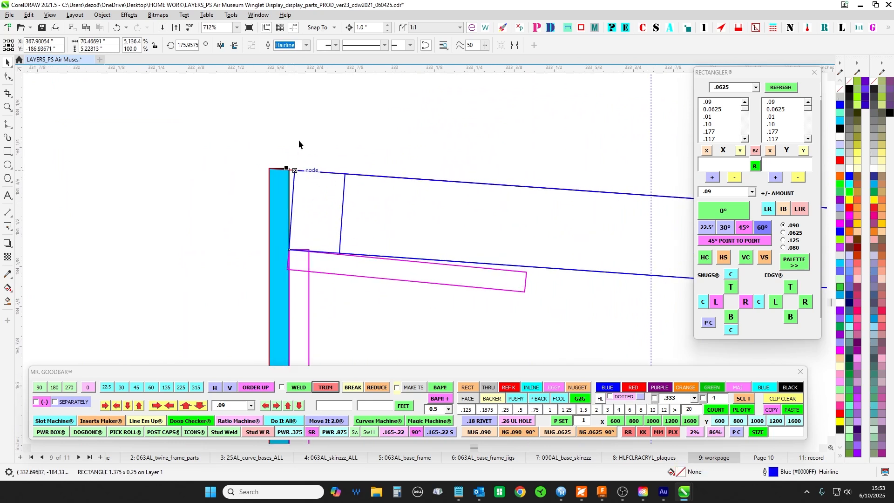
pyautogui.click(293, 154)
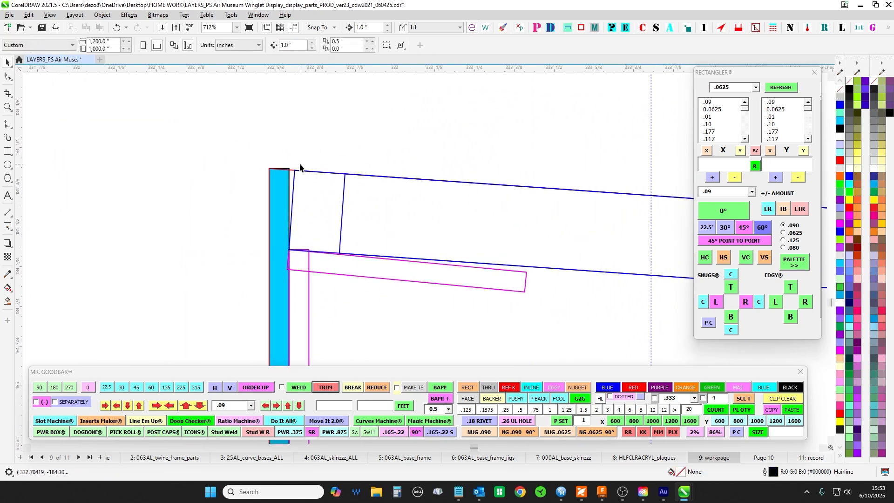
pyautogui.click(294, 190)
pyautogui.scroll(1, 293, 187)
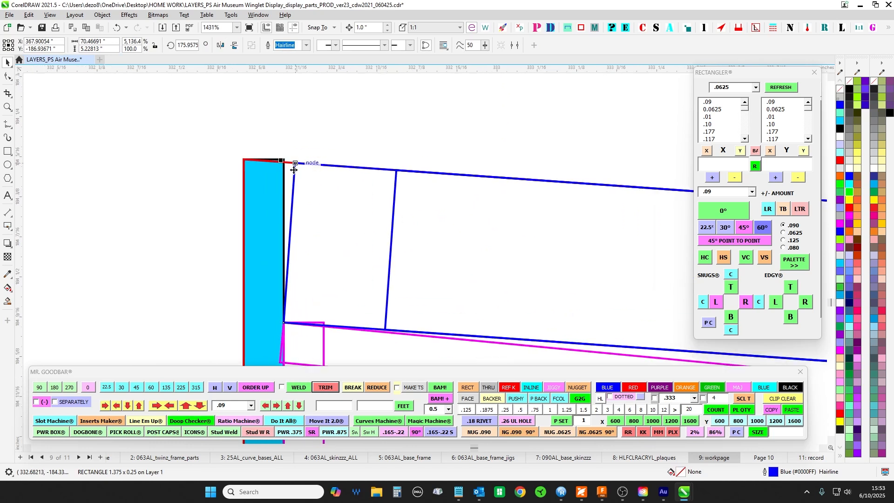
pyautogui.moveTo(283, 189); pyautogui.dragTo(282, 167)
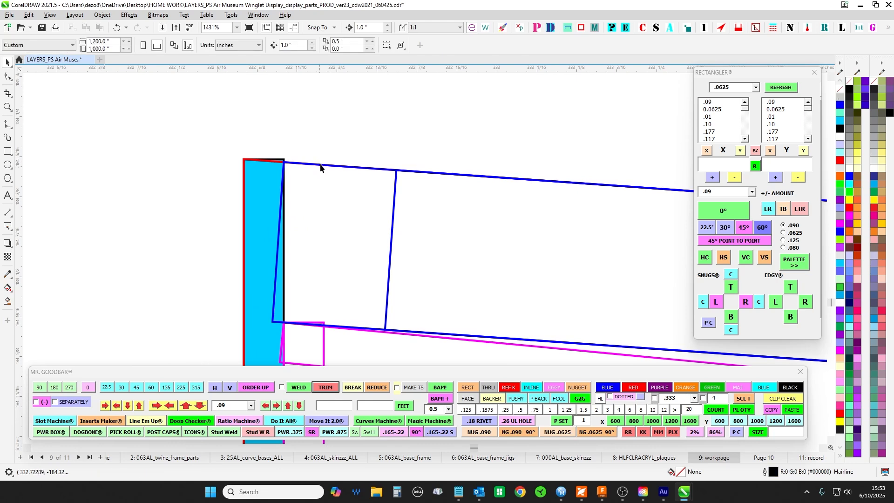
pyautogui.click(292, 126)
# - View the curved winglet wall in Fusion, return to CorelDRAW and examine where the top bar's end overlaps strip L
pyautogui.click(603, 497)
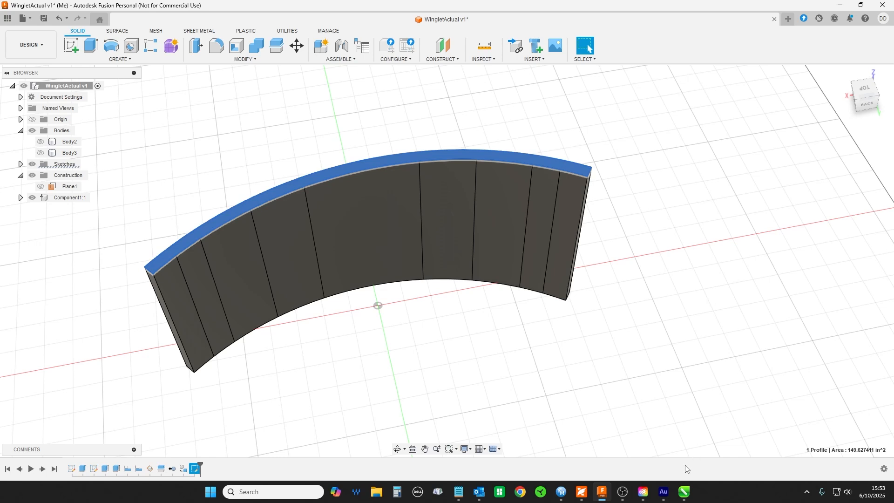
pyautogui.moveTo(684, 492)
pyautogui.click(660, 416)
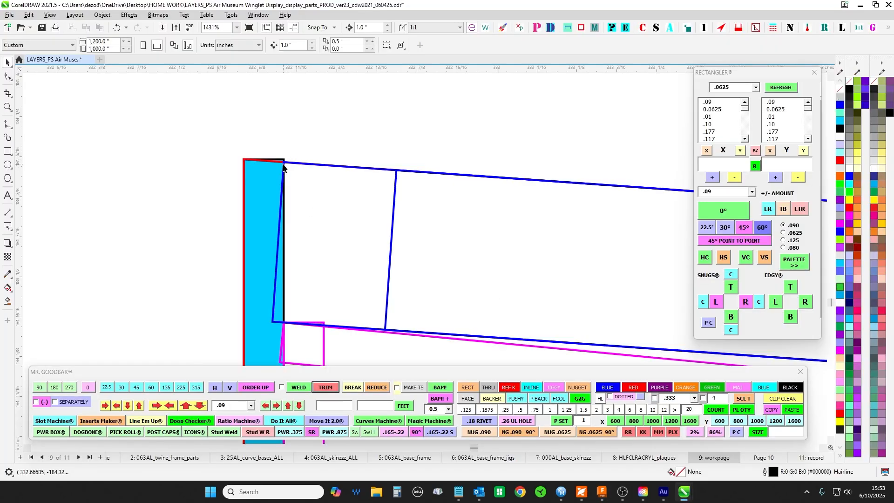
pyautogui.click(281, 322)
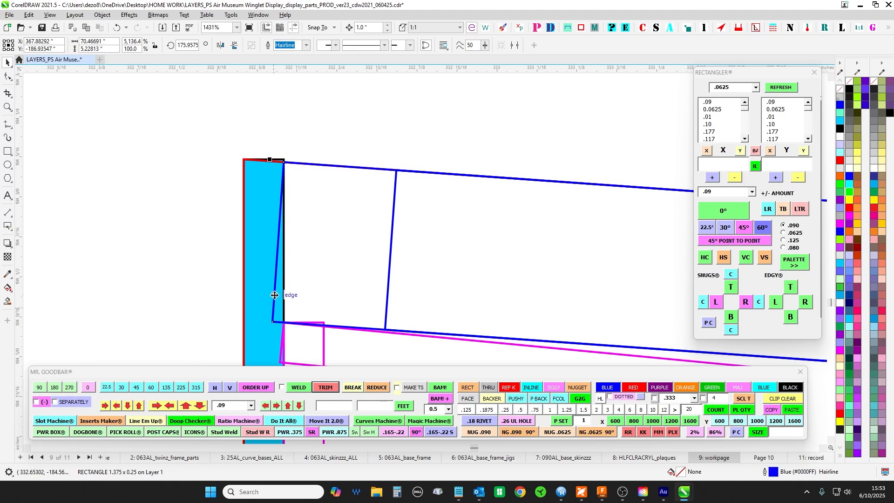
pyautogui.scroll(1, 294, 135)
pyautogui.scroll(2, 295, 135)
pyautogui.click(293, 134)
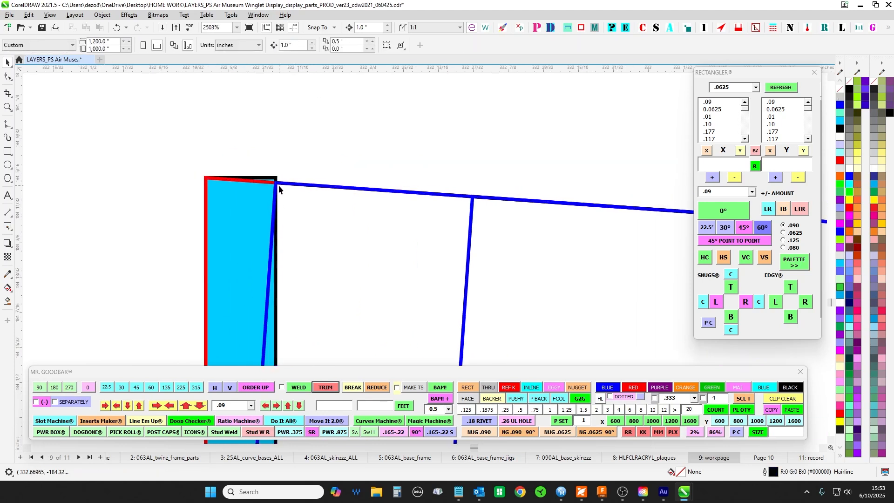
pyautogui.scroll(-2, 294, 145)
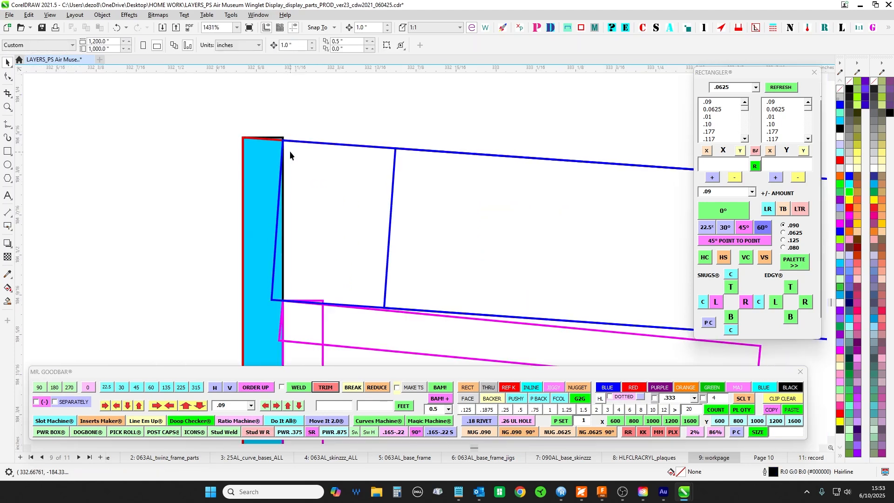
# - Reshape the top bar's end at strip L by moving its lower corner node inward past the strip's inner face
pyautogui.moveTo(284, 141)
pyautogui.mouseDown()
pyautogui.moveTo(295, 200)
pyautogui.moveTo(285, 147)
pyautogui.mouseUp()
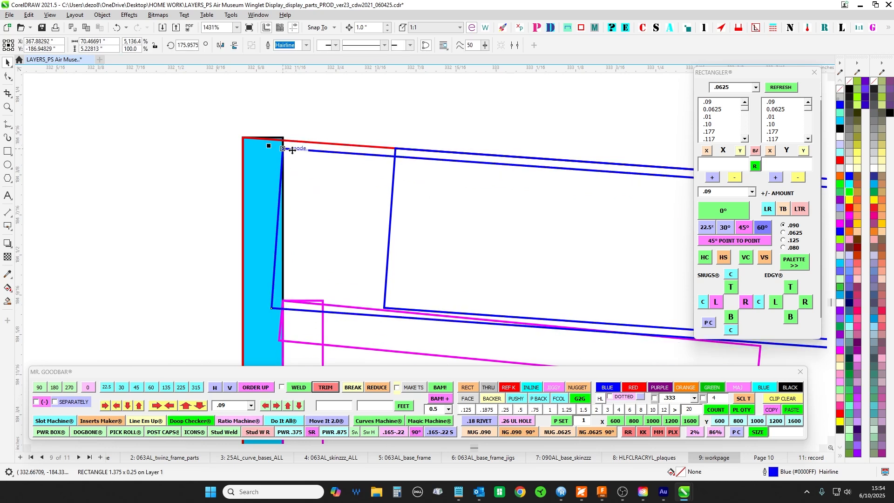
pyautogui.hotkey('ctrl', 'z')
pyautogui.click(8, 76)
pyautogui.click(294, 302)
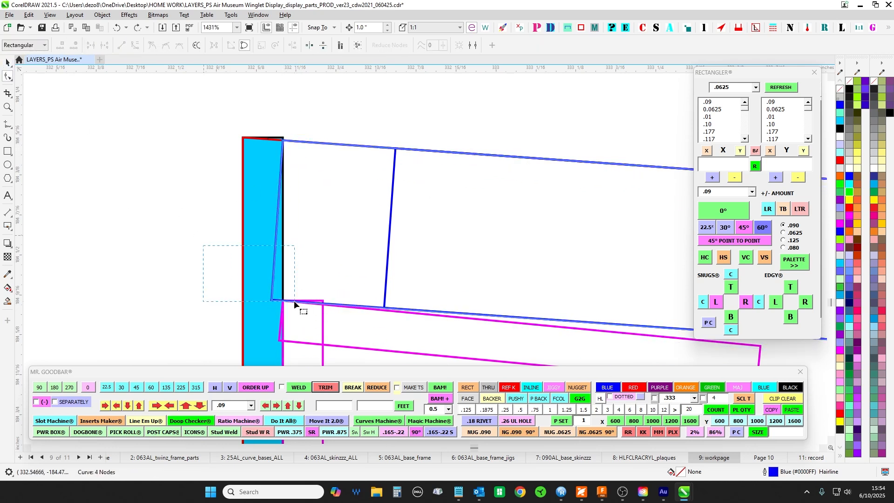
pyautogui.moveTo(272, 301); pyautogui.dragTo(295, 302)
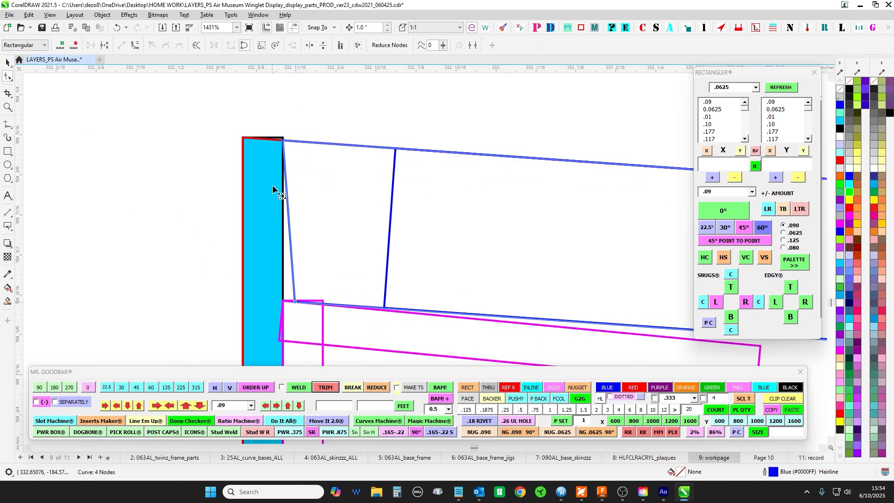
# - Review the TOP curve plan above the BTM curve and inspect the outer corners of its L and R ends
pyautogui.scroll(-10, 293, 240)
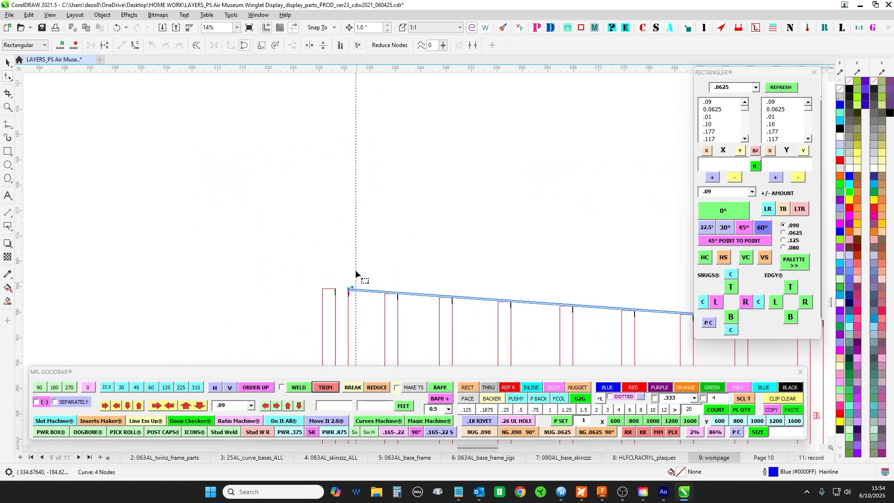
pyautogui.scroll(5, 365, 282)
pyautogui.scroll(1, 332, 99)
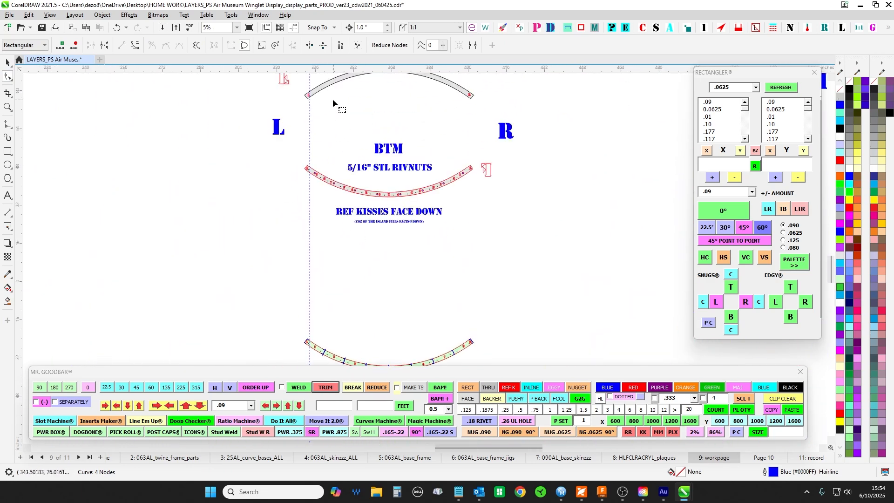
pyautogui.scroll(4, 305, 189)
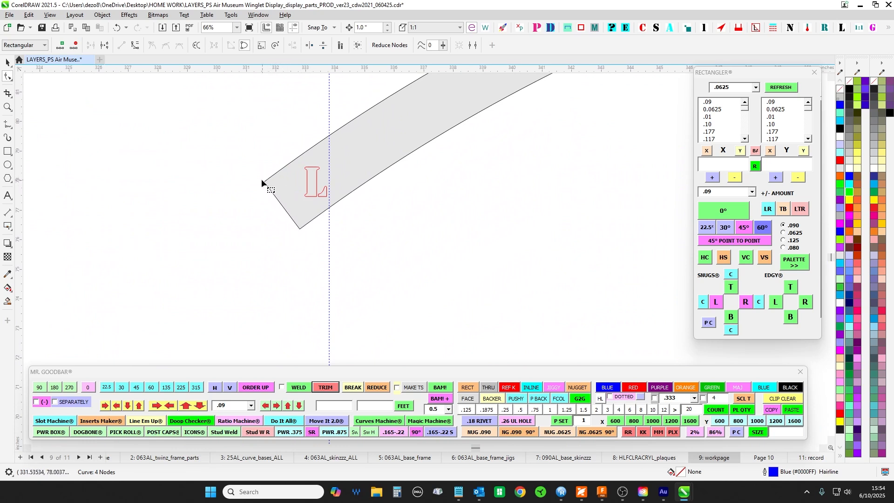
pyautogui.scroll(-1, 294, 186)
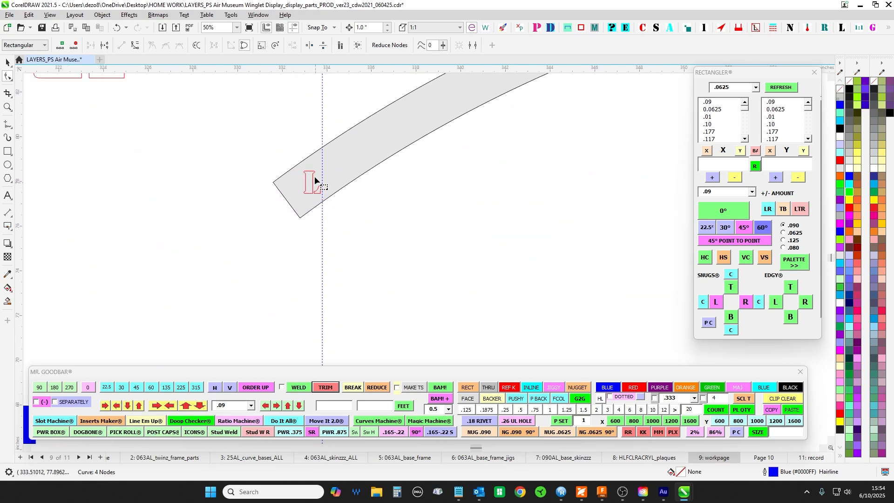
pyautogui.scroll(-2, 339, 205)
pyautogui.scroll(-1, 280, 216)
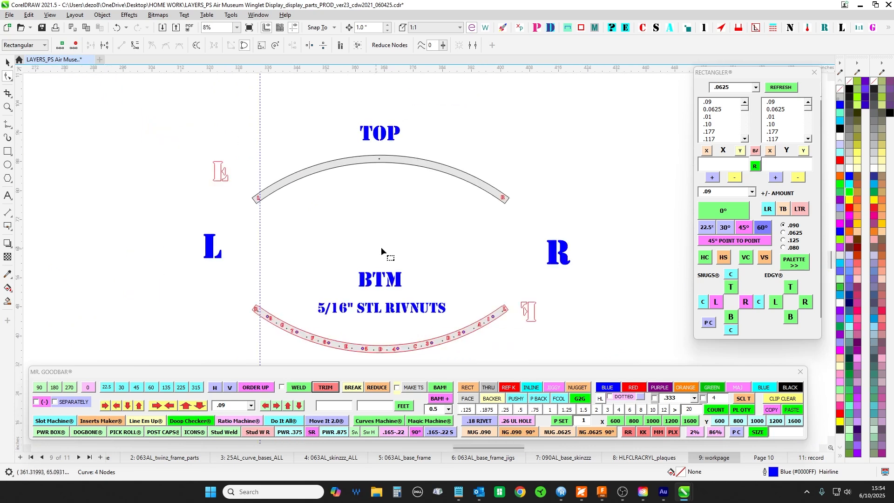
pyautogui.scroll(3, 378, 172)
pyautogui.scroll(2, 365, 139)
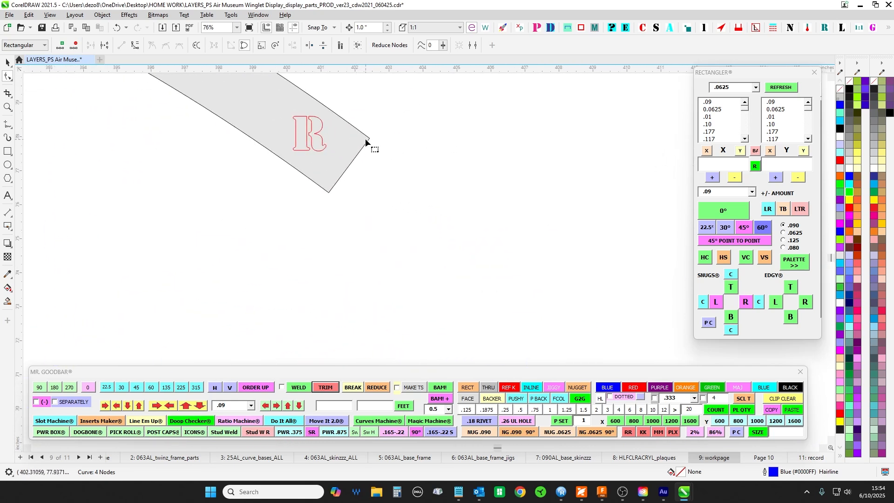
pyautogui.scroll(2, 376, 138)
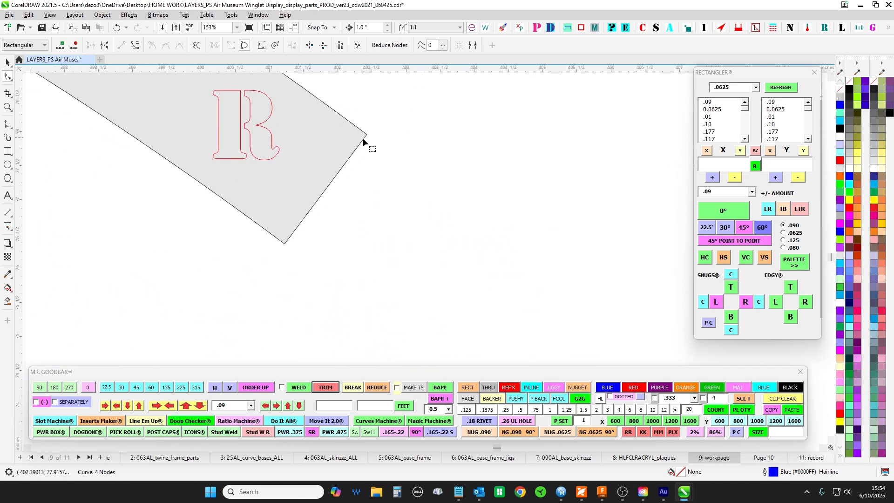
pyautogui.scroll(-9, 322, 241)
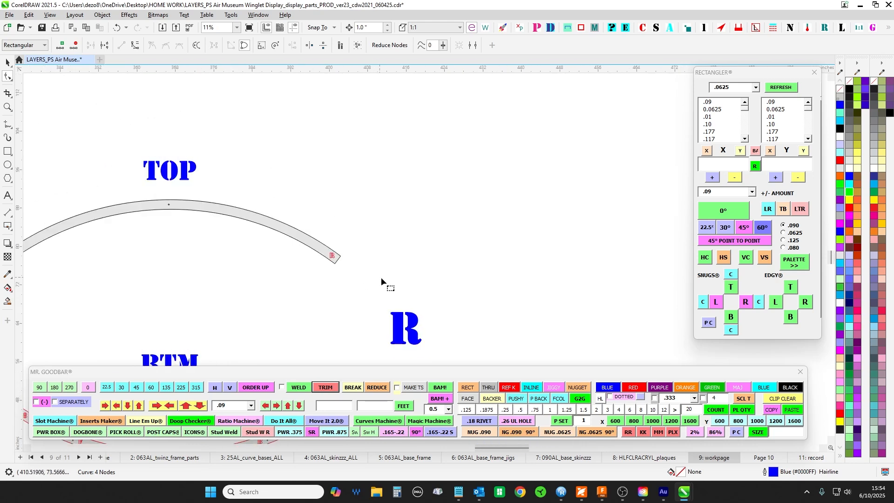
# - Examine the elevation drawing where the sloped top bar meets the upper inner corner of strip R
pyautogui.moveTo(429, 339); pyautogui.dragTo(464, 153)
pyautogui.scroll(8, 383, 159)
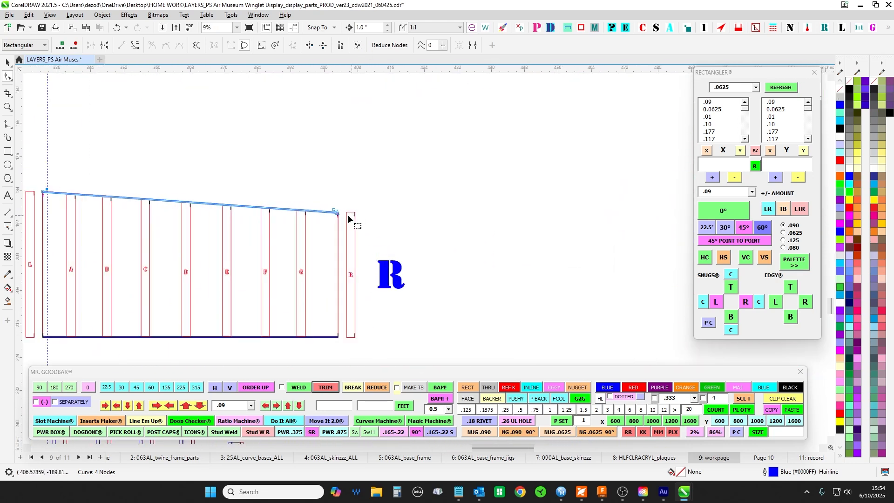
pyautogui.scroll(8, 327, 221)
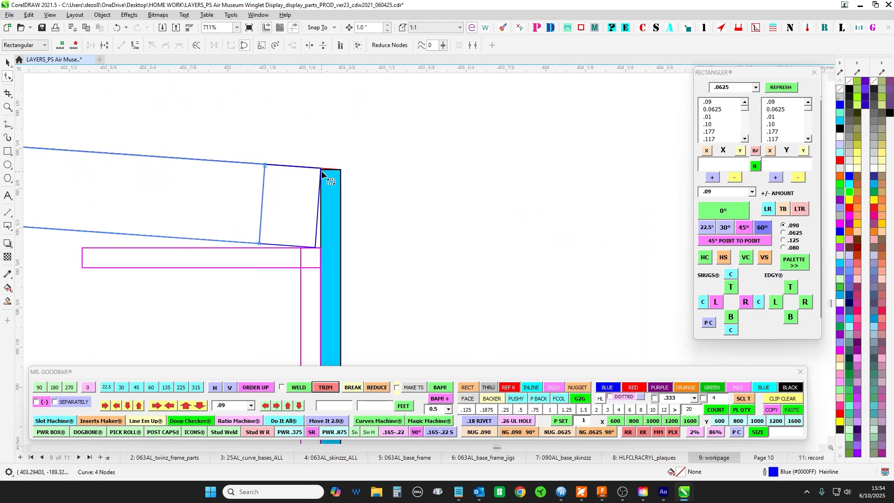
pyautogui.scroll(3, 322, 173)
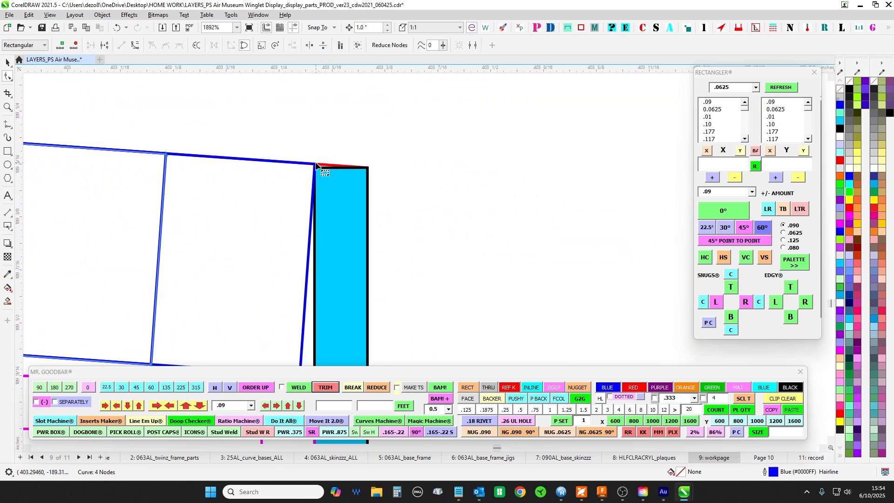
# - Examine the upper and lower corners of the sloped top bar's end against the inner face of strip R
pyautogui.scroll(3, 318, 169)
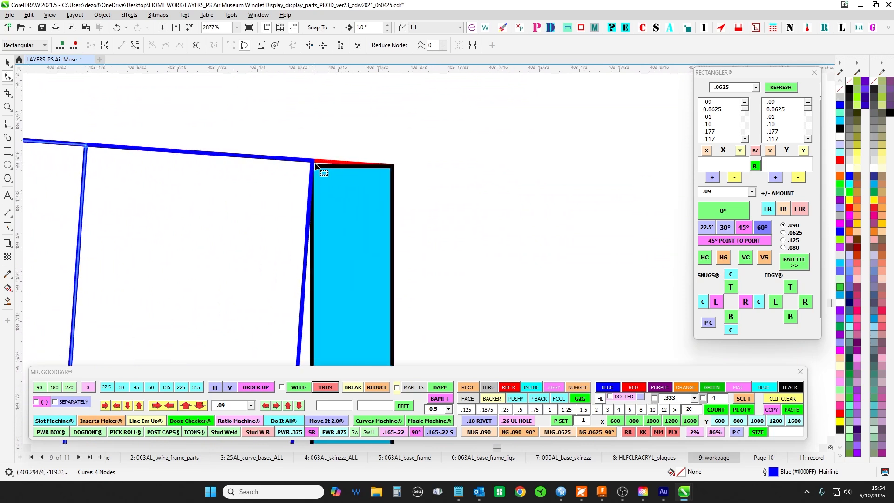
pyautogui.scroll(-4, 358, 175)
pyautogui.scroll(-3, 357, 175)
pyautogui.scroll(2, 382, 198)
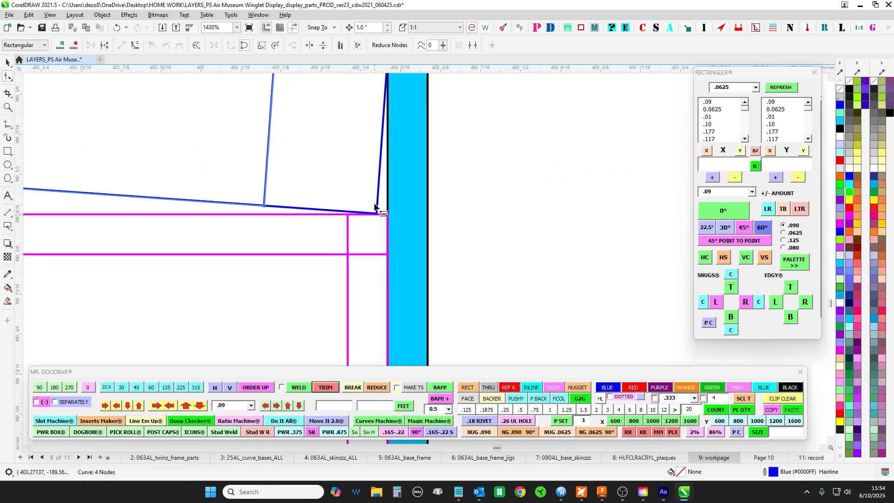
pyautogui.scroll(-11, 377, 196)
pyautogui.click(7, 63)
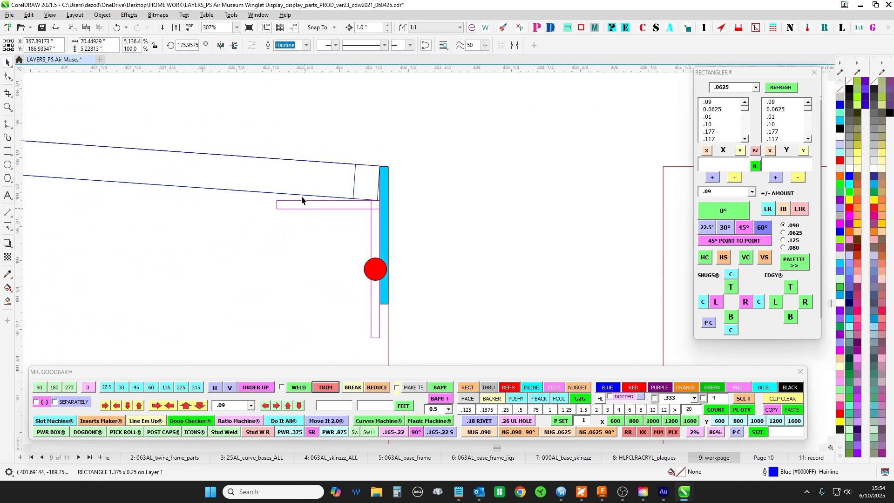
# - Inspect the magenta bracket at strip R and the point where the sloped bar's lower edge meets it
pyautogui.moveTo(255, 185); pyautogui.dragTo(385, 333)
pyautogui.scroll(1, 400, 213)
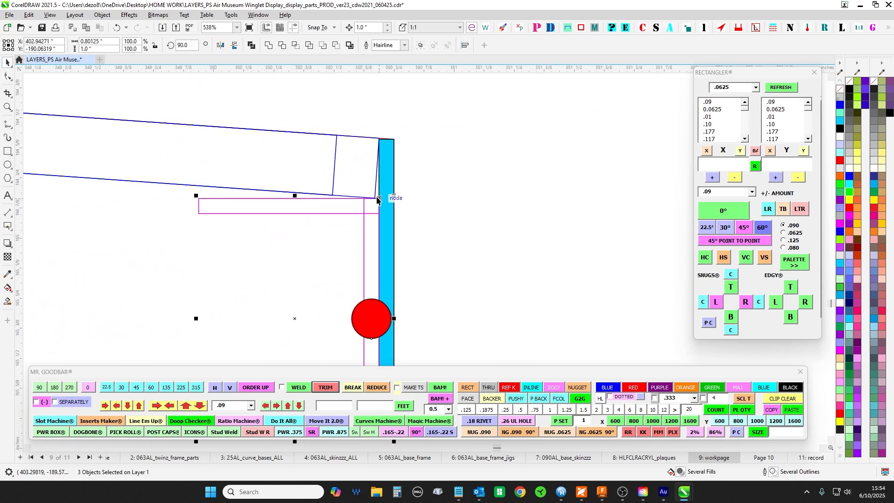
pyautogui.scroll(1, 400, 172)
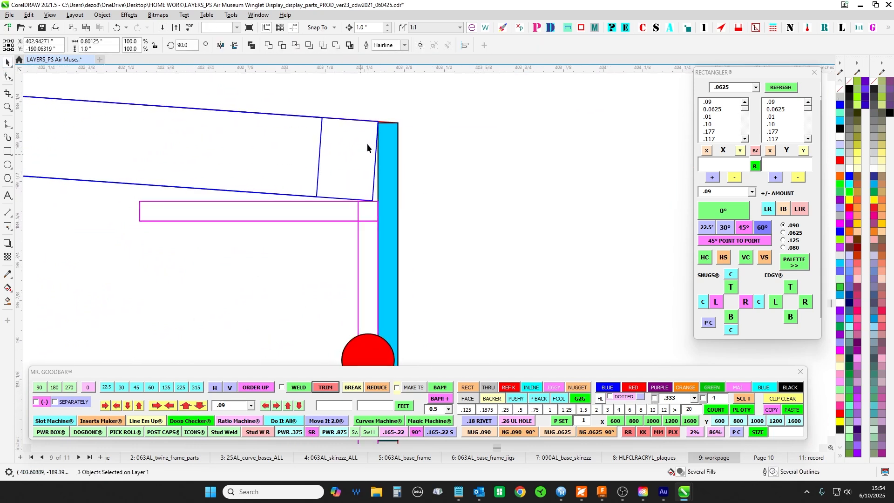
pyautogui.scroll(1, 370, 139)
pyautogui.scroll(1, 375, 157)
pyautogui.click(378, 197)
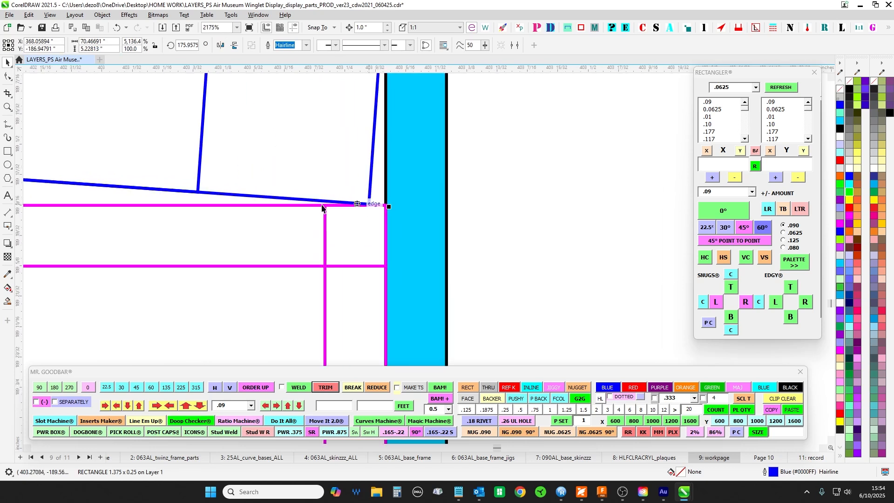
pyautogui.scroll(-4, 384, 212)
pyautogui.click(434, 221)
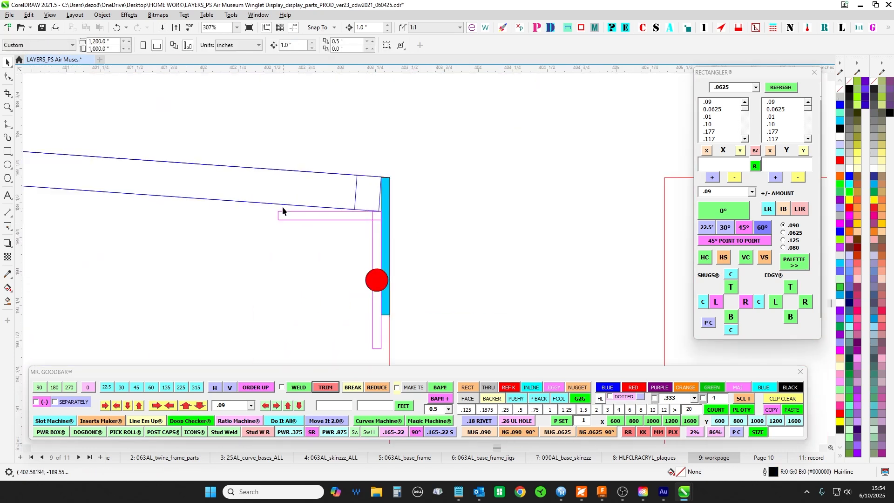
# - Review the sloped bar across the elevation's strips, and inspect the top corners of the flat pattern between panels 4 and 5
pyautogui.scroll(-8, 277, 212)
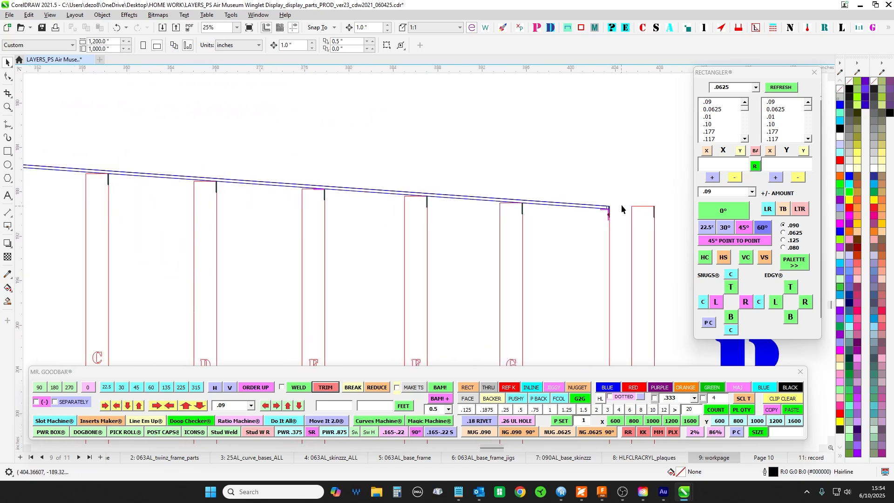
pyautogui.scroll(6, 431, 201)
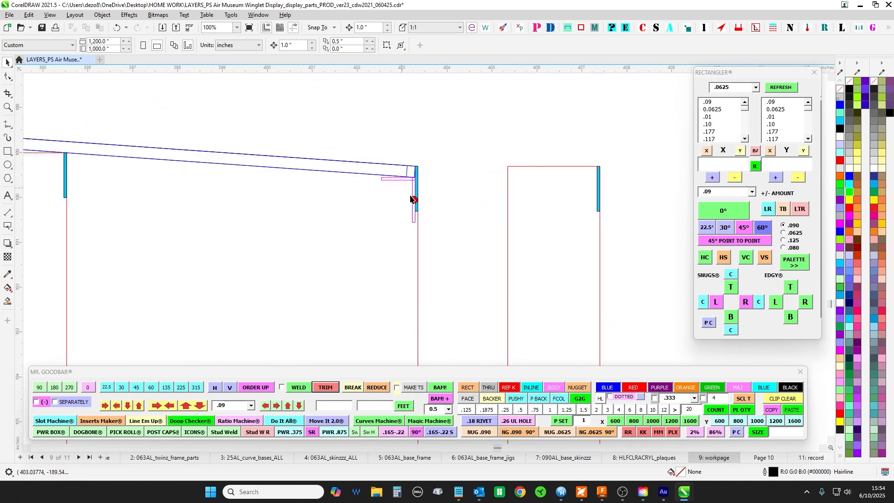
pyautogui.scroll(-10, 410, 171)
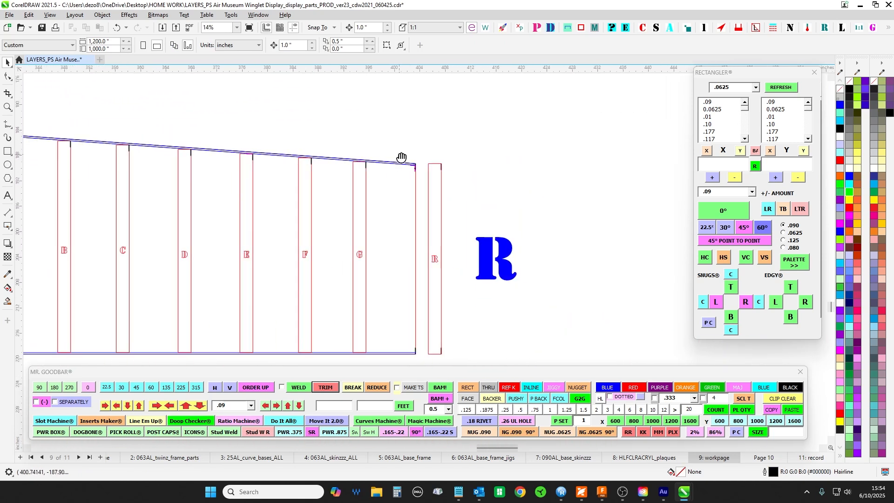
pyautogui.moveTo(404, 148); pyautogui.dragTo(421, 330)
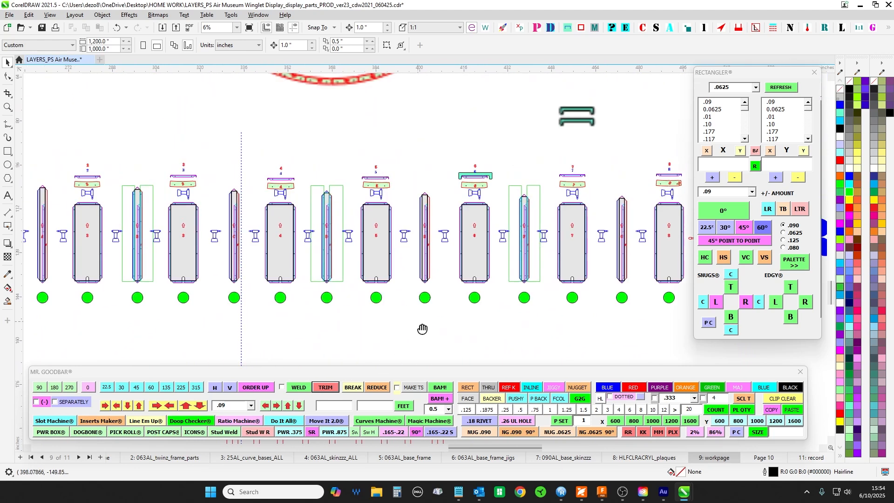
pyautogui.scroll(3, 384, 139)
pyautogui.scroll(7, 315, 190)
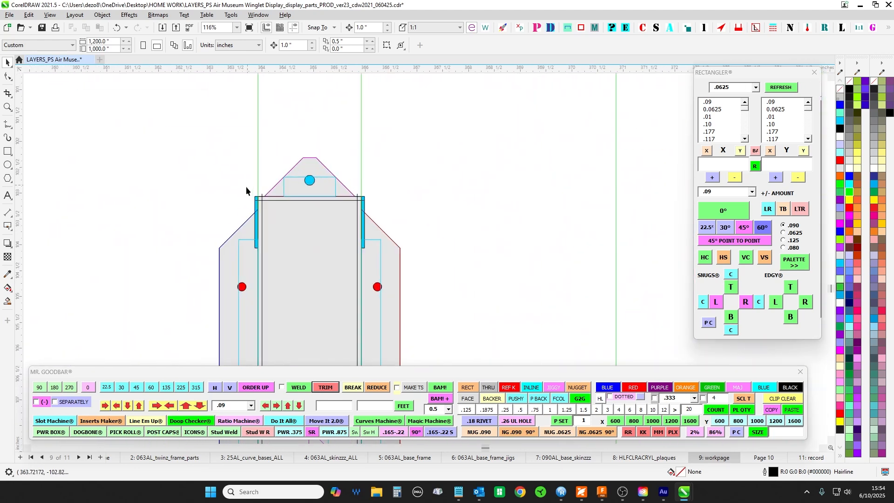
pyautogui.click(263, 200)
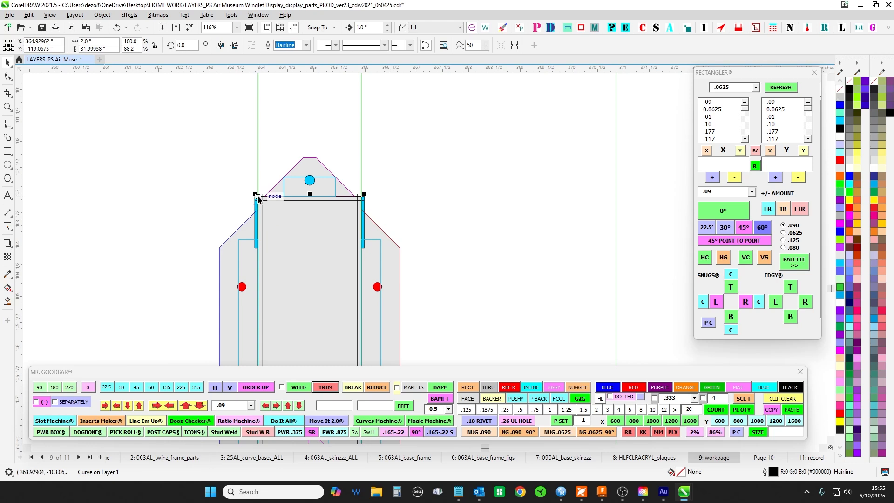
# - Review the green curve plan with segments 1 to 8 above the flat patterns
pyautogui.scroll(-7, 363, 195)
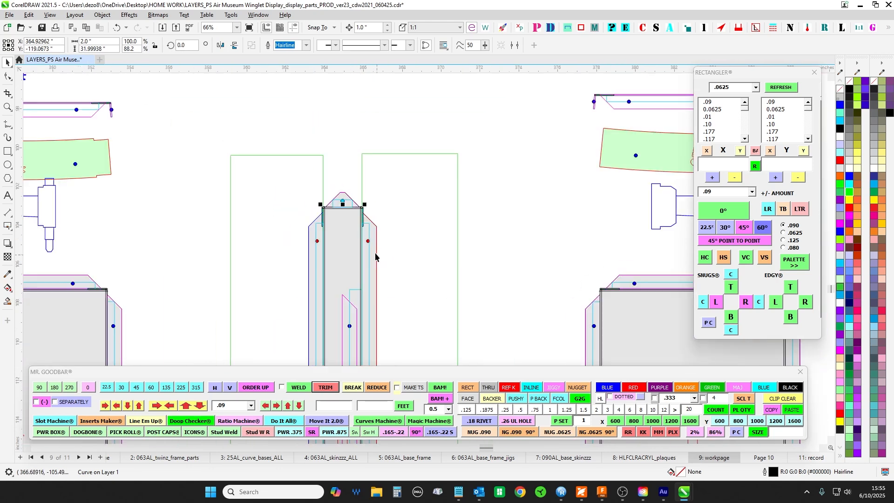
pyautogui.scroll(-3, 394, 280)
pyautogui.scroll(4, 386, 222)
pyautogui.scroll(-2, 357, 155)
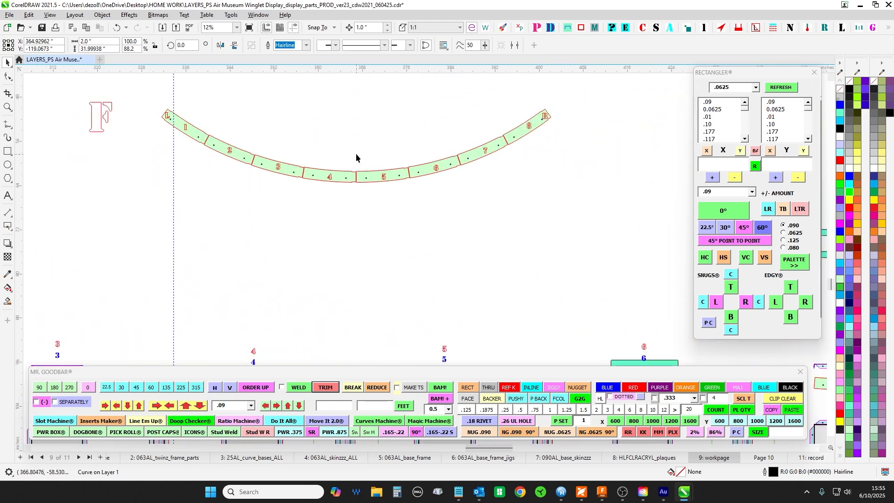
pyautogui.scroll(2, 351, 191)
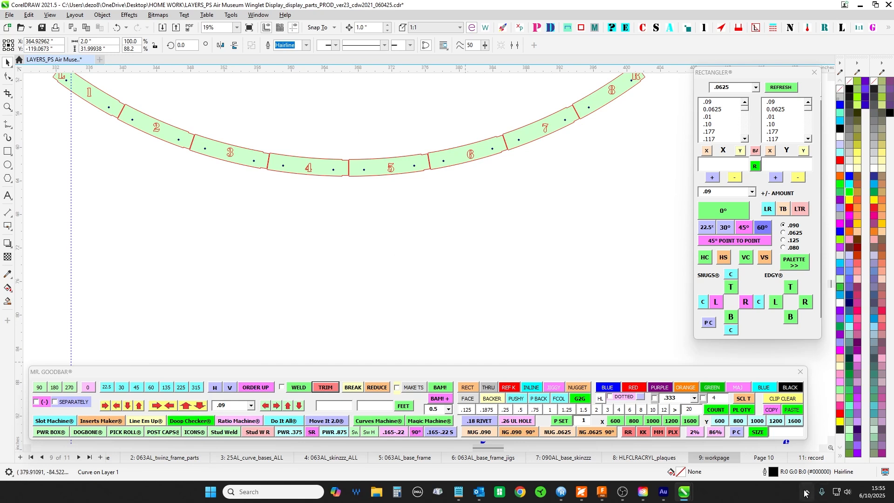
# - View the blue circle drawing on Page 10 and return to the workpage
pyautogui.click(765, 459)
pyautogui.scroll(-2, 310, 230)
pyautogui.scroll(6, 233, 235)
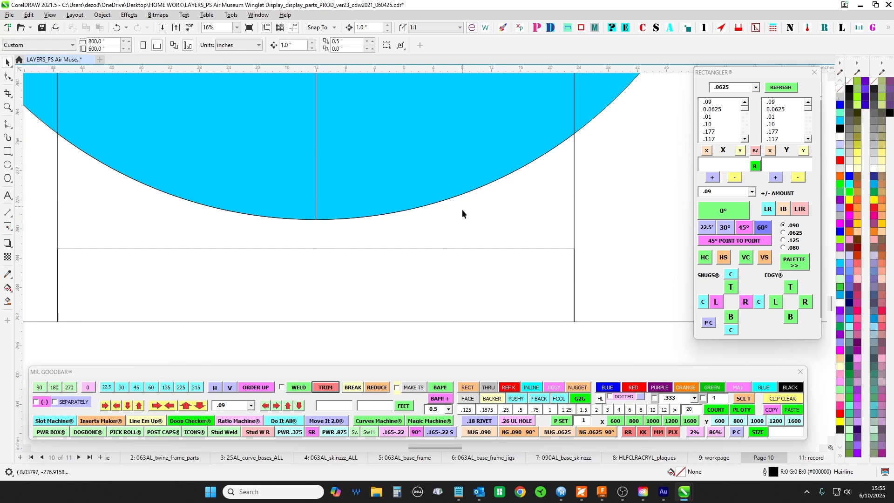
pyautogui.scroll(-6, 462, 208)
pyautogui.moveTo(466, 268); pyautogui.dragTo(420, 119)
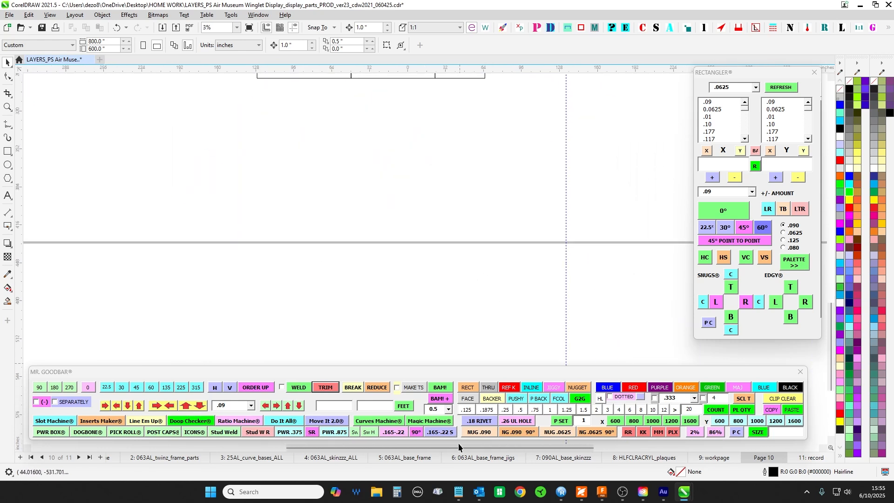
pyautogui.click(714, 457)
pyautogui.moveTo(493, 204)
pyautogui.mouseDown()
pyautogui.moveTo(367, 225)
pyautogui.moveTo(414, 155)
pyautogui.moveTo(350, 335)
pyautogui.mouseUp()
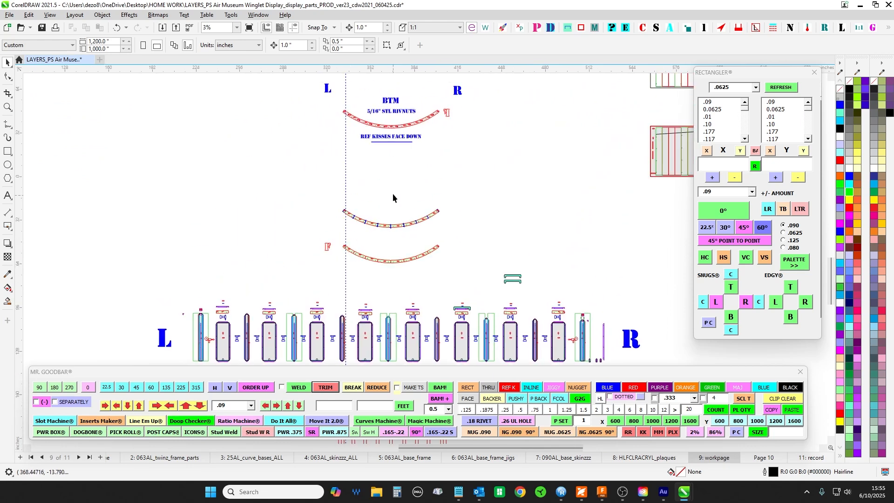
# - Inspect the slotted hole at the middle of the TOP curve plan and return to the row of flat patterns
pyautogui.scroll(8, 382, 222)
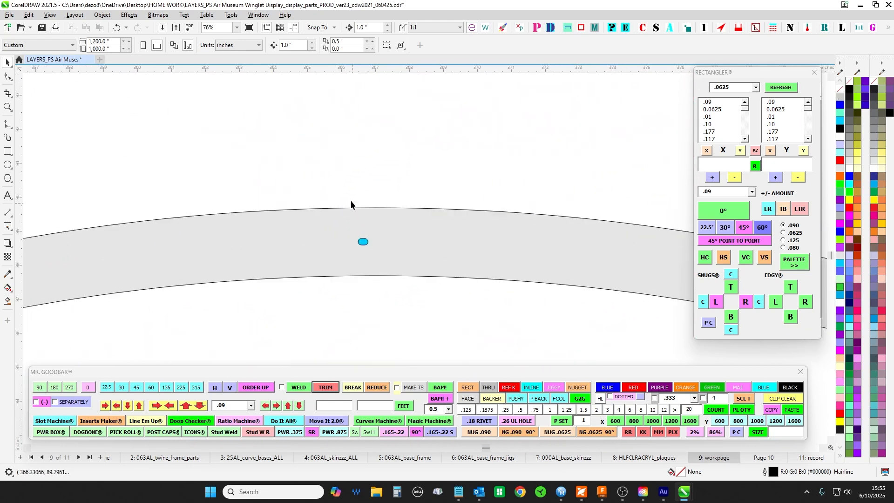
pyautogui.scroll(1, 363, 247)
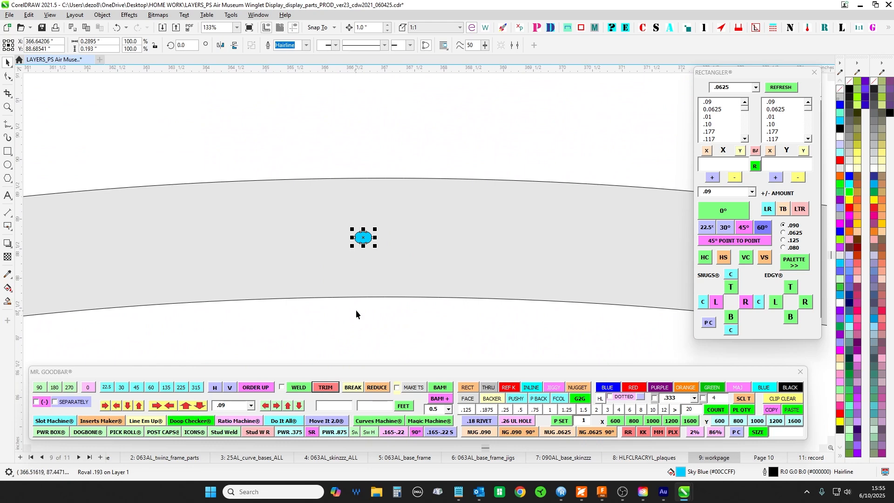
pyautogui.scroll(-7, 356, 314)
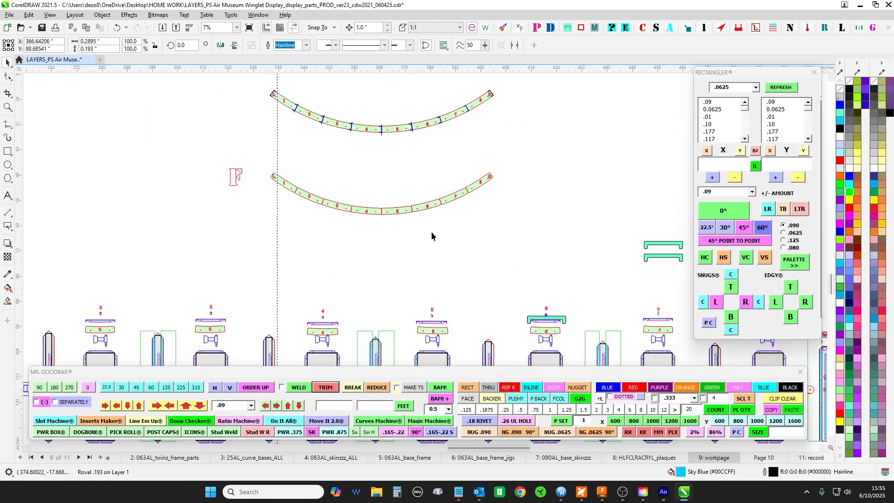
pyautogui.scroll(-3, 432, 236)
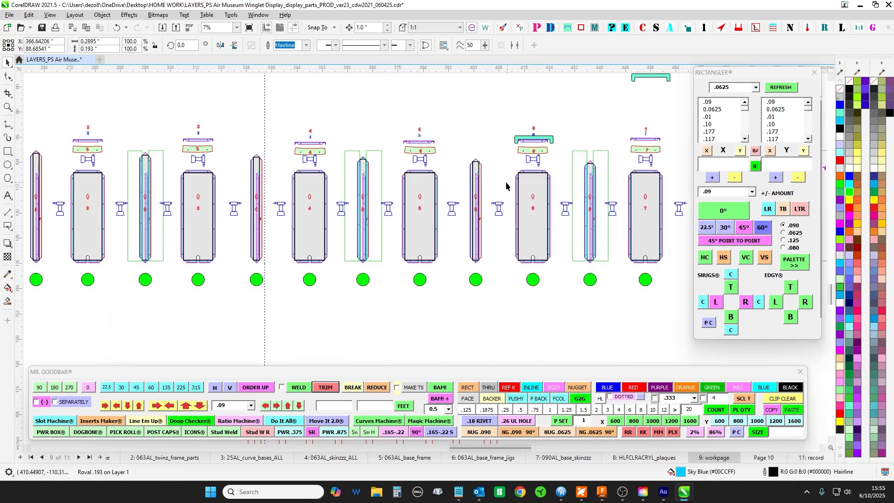
# - Inspect the round hole in the top flange of the narrow strip between panels 4 and 5
pyautogui.scroll(8, 350, 152)
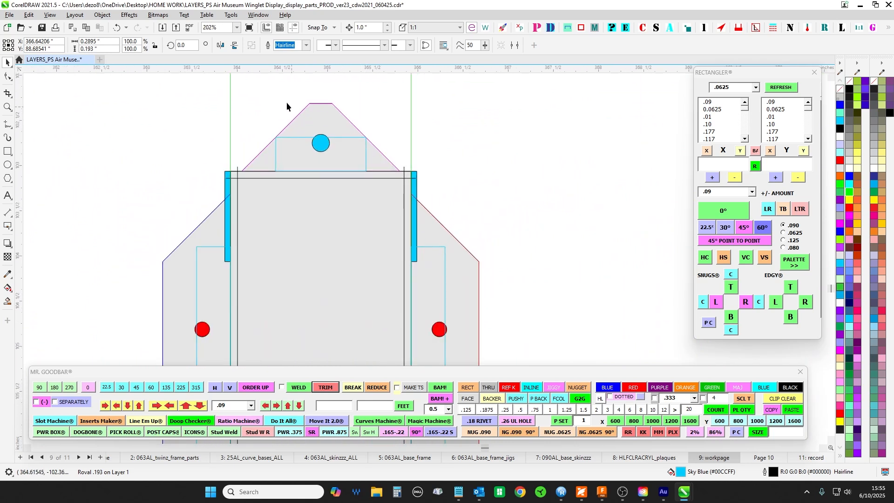
pyautogui.scroll(-2, 368, 175)
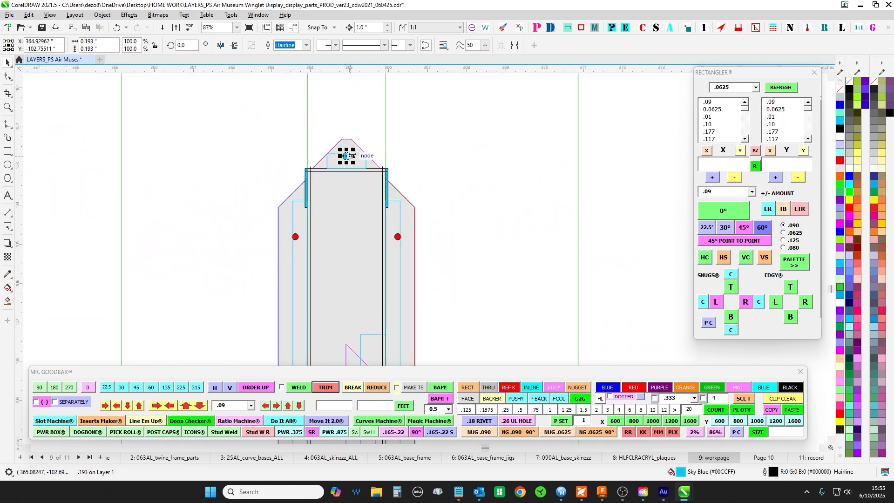
pyautogui.scroll(1, 349, 153)
pyautogui.scroll(-2, 344, 170)
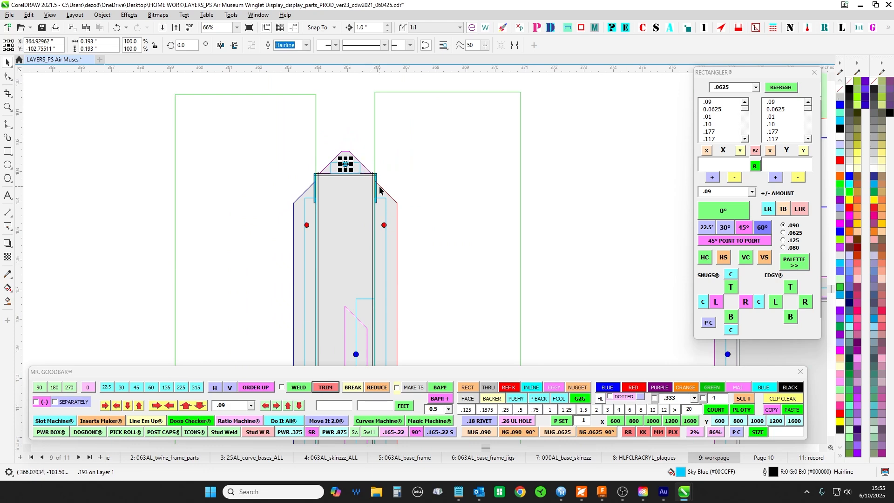
pyautogui.scroll(2, 349, 172)
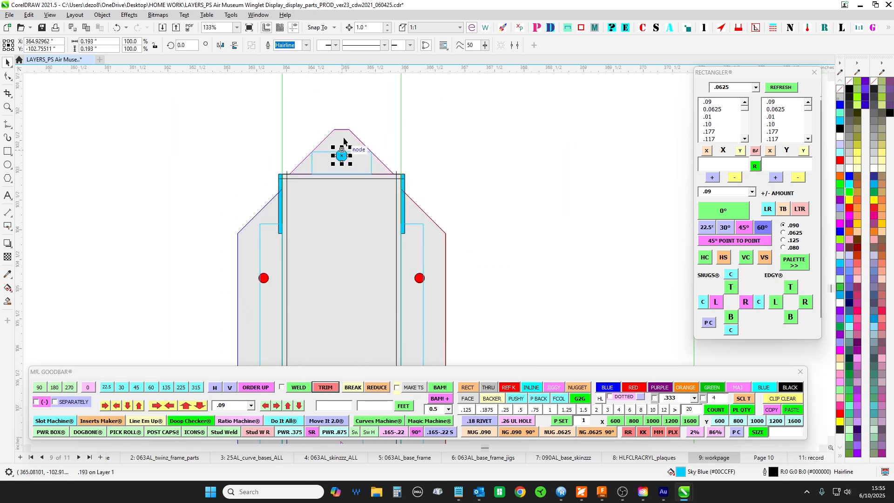
pyautogui.scroll(-4, 344, 209)
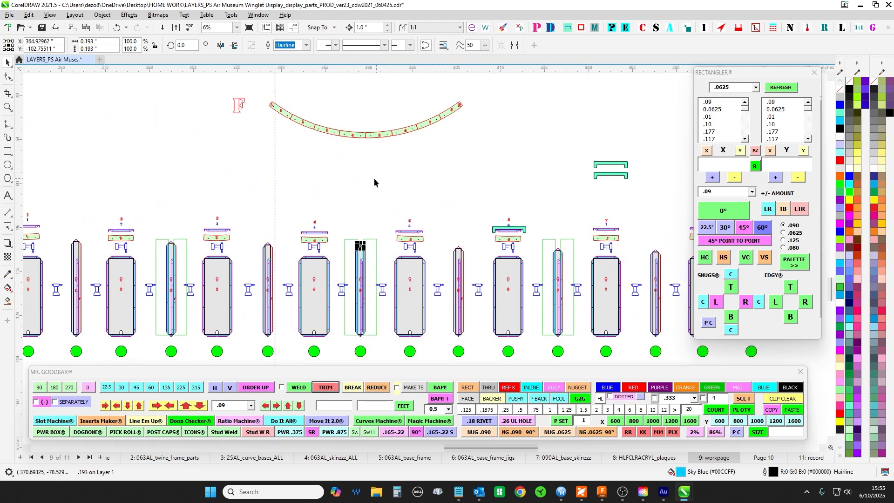
# - Compare the top ends and brackets of end strips R and L in the flat-pattern row
pyautogui.scroll(3, 400, 169)
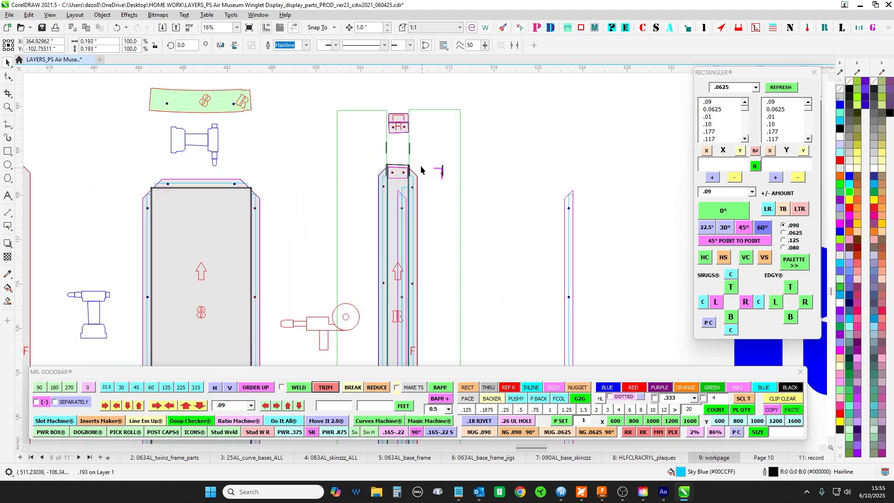
pyautogui.scroll(-3, 389, 169)
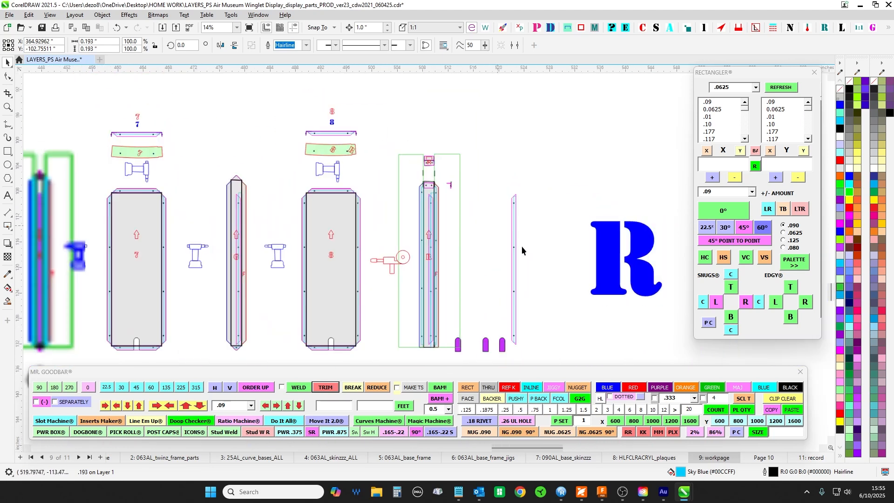
pyautogui.scroll(5, 45, 177)
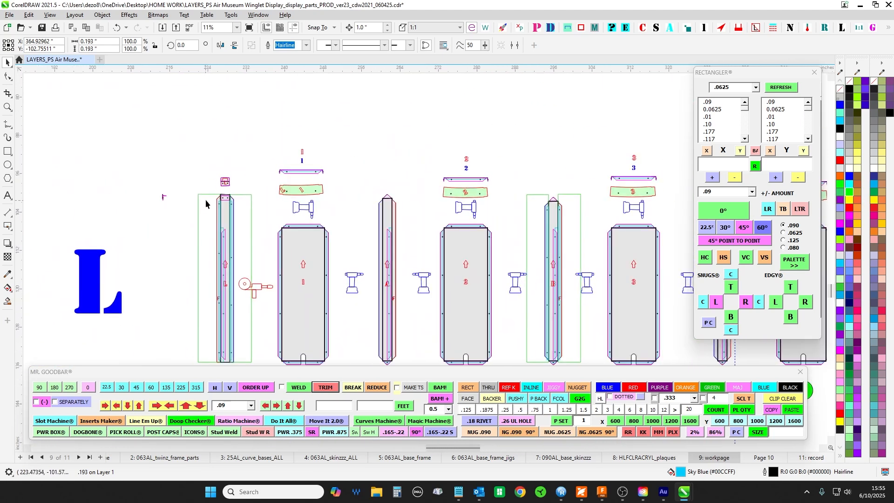
pyautogui.scroll(-5, 299, 223)
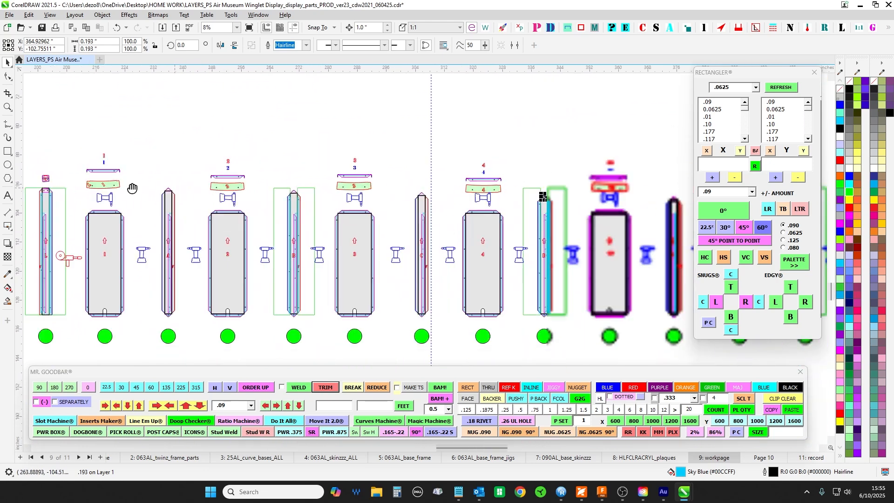
# - Select the parts at the top of the strip between panels 4 and 5, and compare them with the TOP curve plan
pyautogui.scroll(1, 533, 147)
pyautogui.scroll(3, 533, 146)
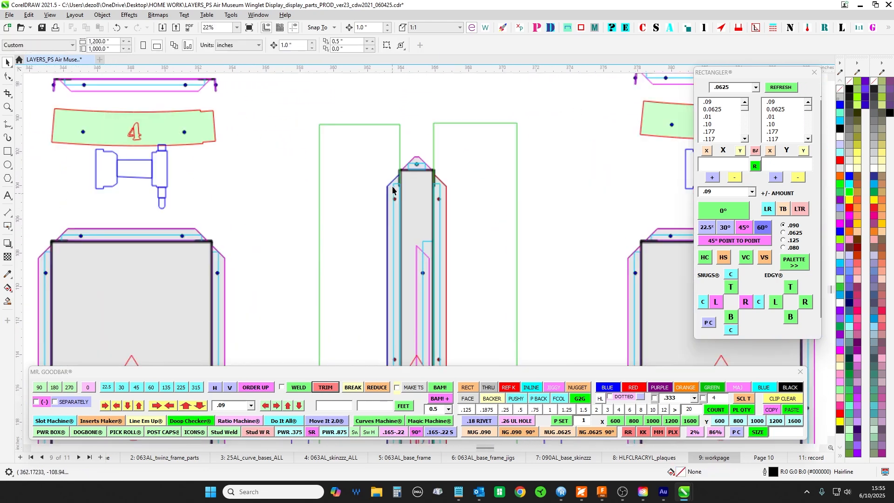
pyautogui.moveTo(399, 147); pyautogui.dragTo(429, 205)
pyautogui.scroll(-6, 429, 205)
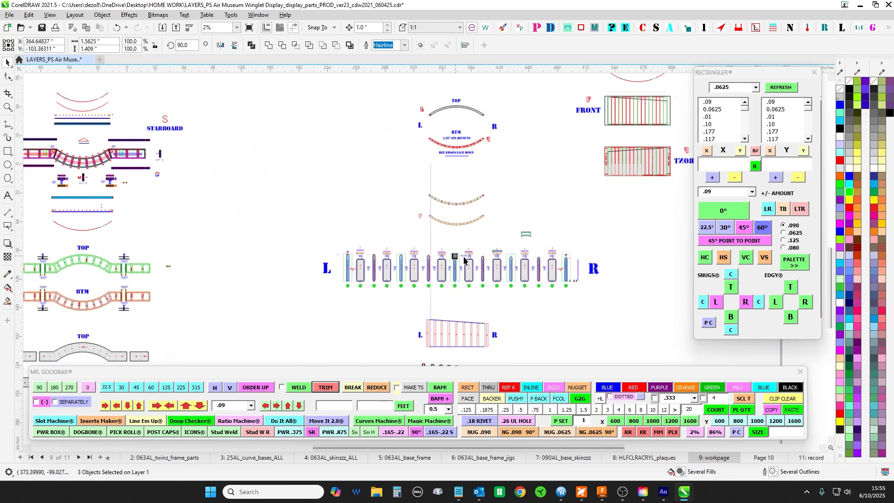
pyautogui.scroll(1, 486, 140)
pyautogui.scroll(1, 486, 141)
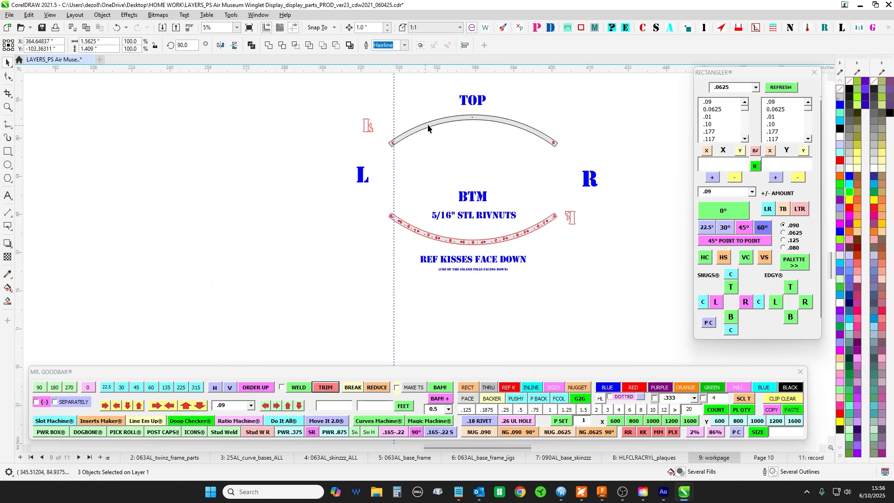
# - Compare the sloped top edge across strips A to R with the narrow strip's flat pattern between panels 4 and 5, and clear the selection
pyautogui.scroll(-3, 549, 138)
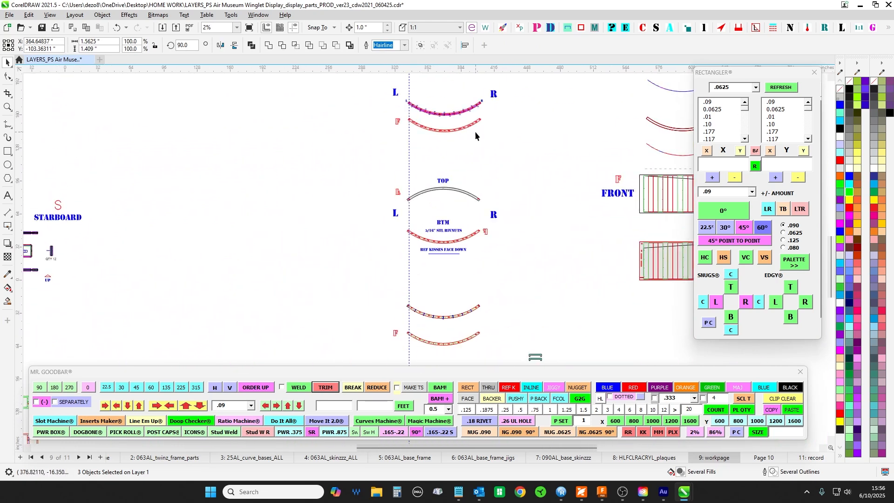
pyautogui.scroll(6, 449, 149)
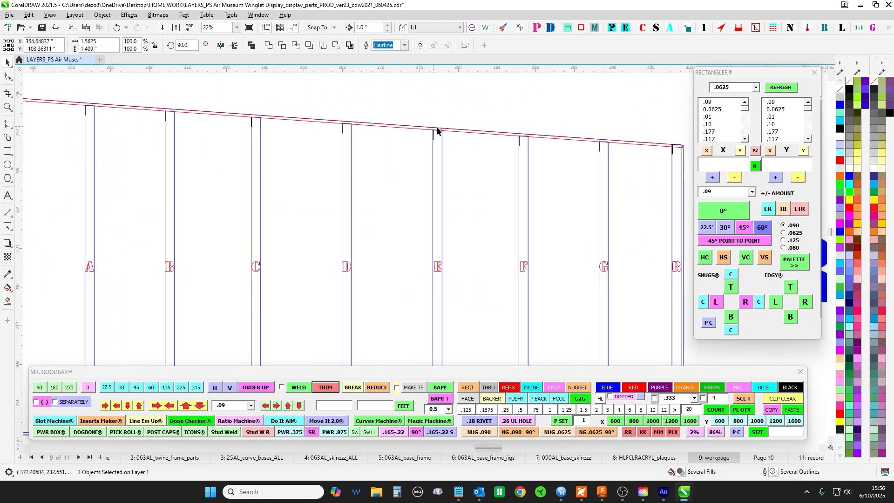
pyautogui.scroll(-5, 447, 140)
pyautogui.moveTo(459, 233); pyautogui.dragTo(473, 79)
pyautogui.moveTo(494, 249); pyautogui.dragTo(451, 77)
pyautogui.moveTo(465, 224); pyautogui.dragTo(449, 81)
pyautogui.scroll(2, 391, 224)
pyautogui.scroll(3, 339, 182)
pyautogui.click(297, 126)
pyautogui.scroll(1, 300, 186)
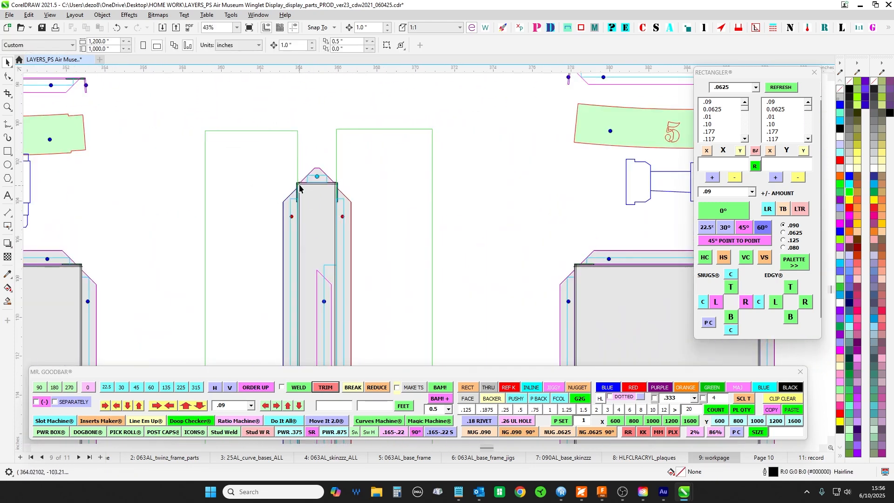
# - Examine the top flanges and holes of the panels and strips along the flat-pattern row up to end strip R
pyautogui.moveTo(652, 226); pyautogui.dragTo(426, 201)
pyautogui.moveTo(587, 217); pyautogui.dragTo(281, 220)
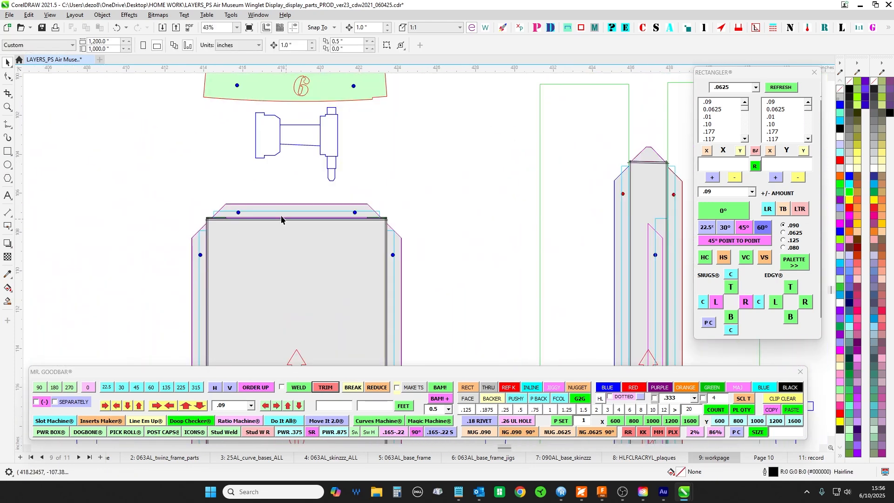
pyautogui.moveTo(620, 169); pyautogui.dragTo(67, 170)
pyautogui.moveTo(456, 192); pyautogui.dragTo(54, 183)
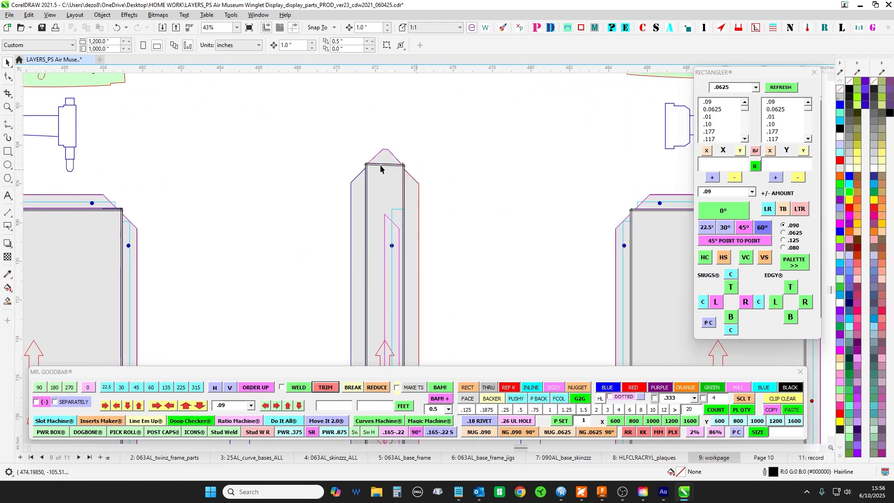
pyautogui.moveTo(440, 182); pyautogui.dragTo(74, 197)
pyautogui.scroll(3, 457, 214)
pyautogui.scroll(-5, 456, 213)
pyautogui.moveTo(406, 211); pyautogui.dragTo(223, 211)
pyautogui.scroll(4, 451, 192)
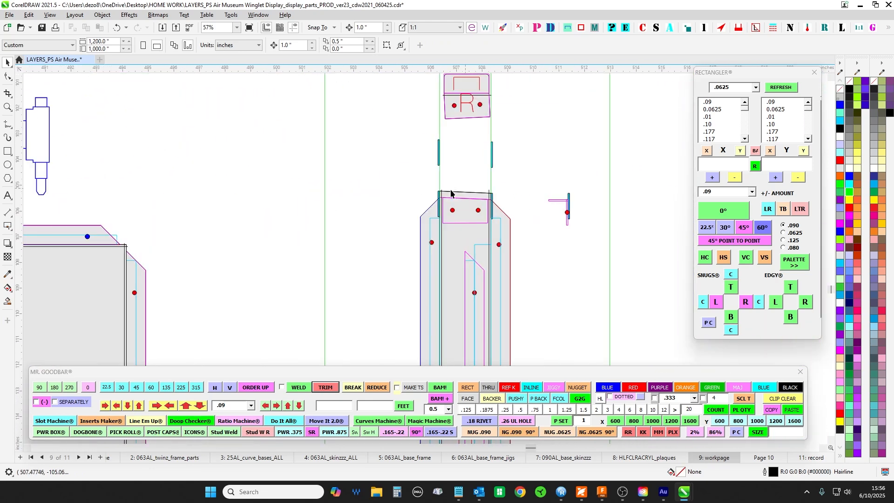
# - Return from end strip R to the TOP and BTM curve plans and review them together
pyautogui.scroll(-5, 459, 194)
pyautogui.moveTo(326, 180)
pyautogui.mouseDown()
pyautogui.moveTo(488, 308)
pyautogui.moveTo(692, 365)
pyautogui.mouseUp()
pyautogui.scroll(-1, 488, 309)
pyautogui.moveTo(320, 179); pyautogui.dragTo(506, 341)
pyautogui.scroll(-1, 369, 202)
pyautogui.moveTo(368, 200); pyautogui.dragTo(346, 332)
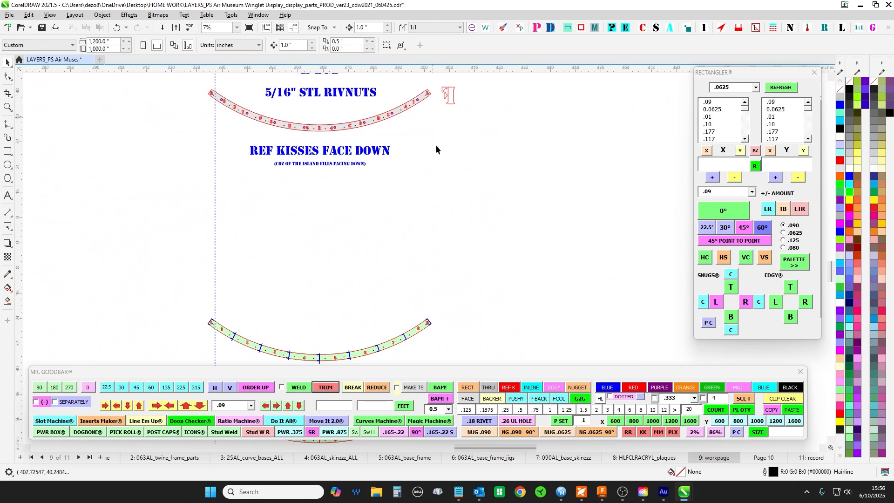
pyautogui.moveTo(436, 149); pyautogui.dragTo(432, 334)
pyautogui.scroll(-3, 405, 189)
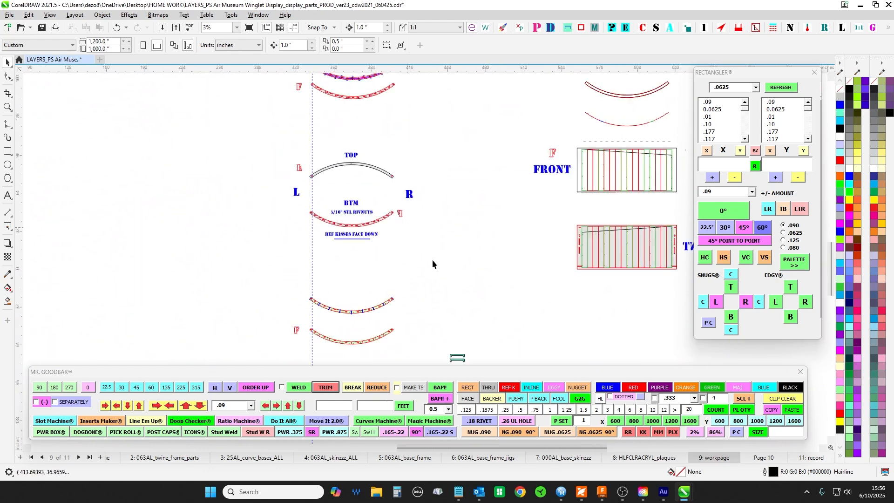
# - Review the flat-pattern row together with the sloped L-to-R elevation and the strips below it
pyautogui.moveTo(432, 259); pyautogui.dragTo(468, 79)
pyautogui.moveTo(479, 219); pyautogui.dragTo(487, 105)
pyautogui.scroll(2, 353, 192)
pyautogui.scroll(-2, 602, 230)
pyautogui.moveTo(603, 231); pyautogui.dragTo(398, 214)
pyautogui.scroll(-1, 399, 214)
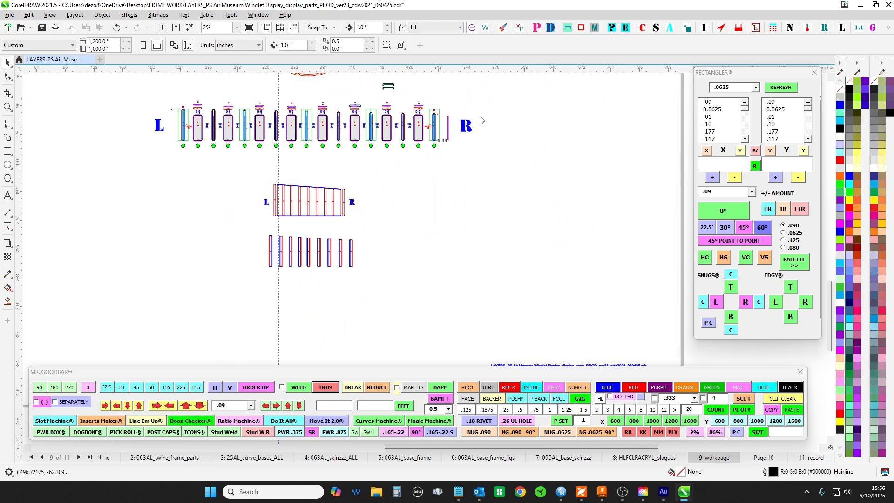
# - Save the document and bring the BACK and FRONT skin drawings into view
pyautogui.moveTo(425, 76); pyautogui.dragTo(393, 240)
pyautogui.hotkey('ctrl', 's')
pyautogui.moveTo(386, 173); pyautogui.dragTo(327, 328)
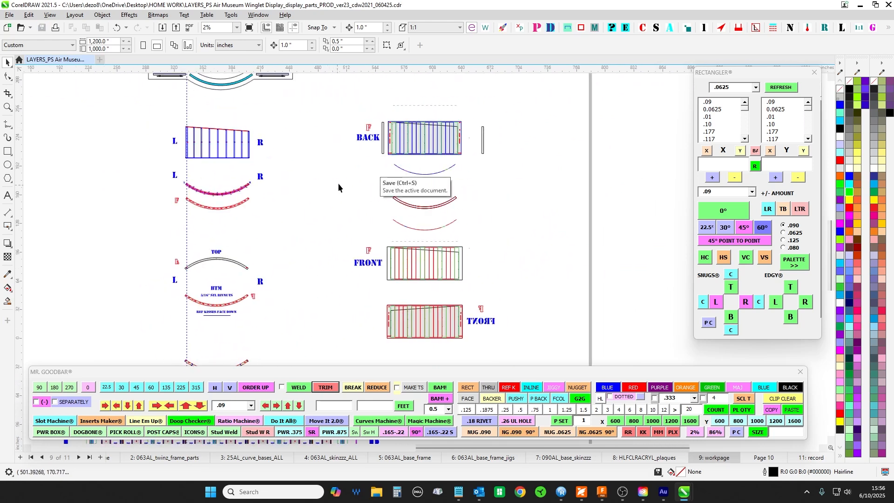
# - Inspect the BACK skin panel and select its inner rectangle
pyautogui.scroll(1, 471, 117)
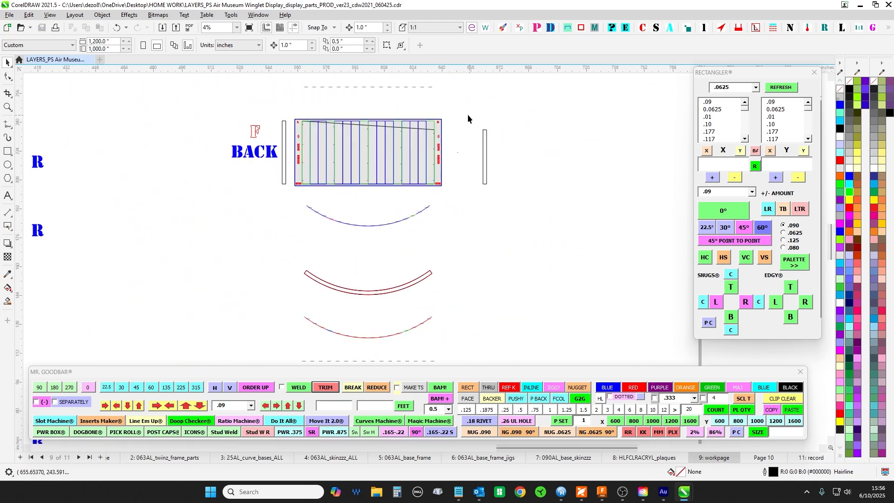
pyautogui.scroll(2, 468, 113)
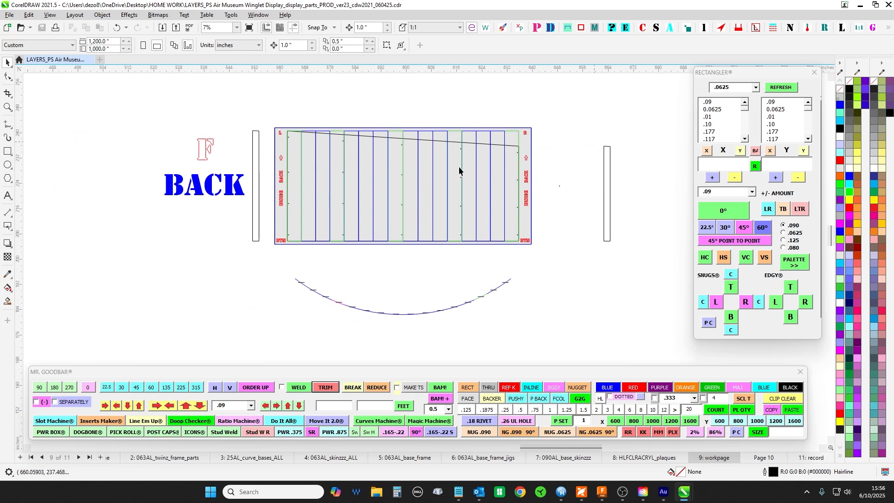
pyautogui.click(481, 144)
pyautogui.moveTo(359, 287); pyautogui.dragTo(321, 202)
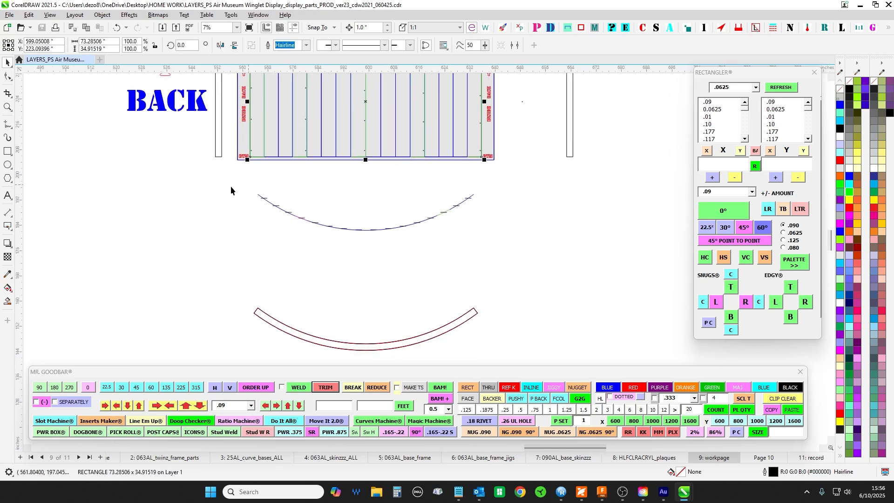
# - Select all parts of the segmented curve below the BACK panel, examine its joints, and clear the selection
pyautogui.moveTo(230, 186); pyautogui.dragTo(650, 269)
pyautogui.scroll(2, 496, 195)
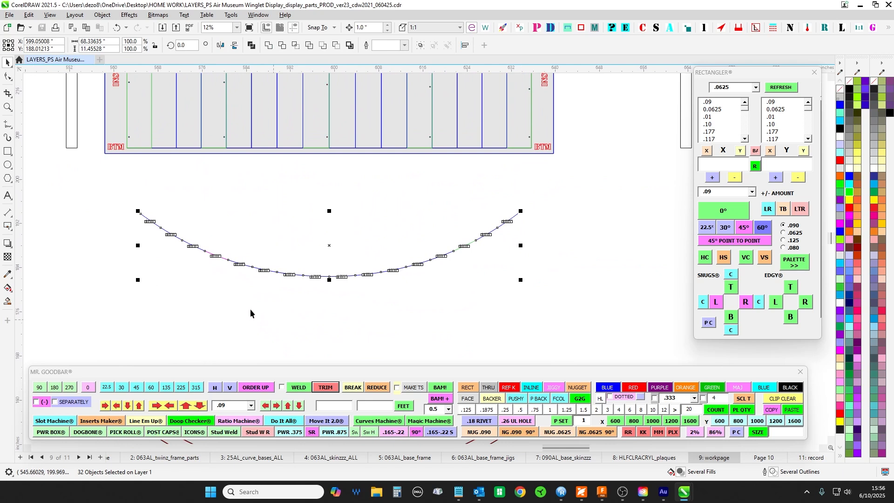
pyautogui.moveTo(250, 310); pyautogui.dragTo(312, 292)
pyautogui.moveTo(295, 186); pyautogui.dragTo(290, 258)
pyautogui.click(289, 258)
pyautogui.scroll(-1, 196, 245)
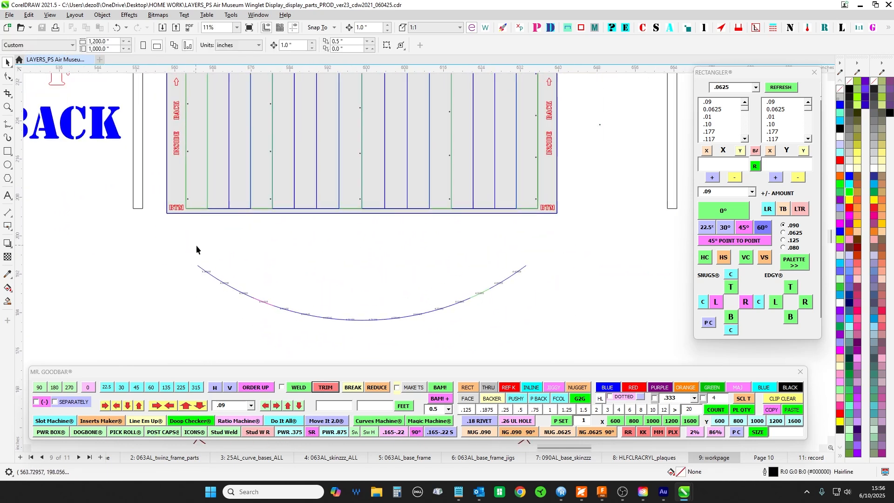
# - Select the BACK panel's inner rectangle to check its extents against the curve below, and deselect it
pyautogui.scroll(1, 205, 259)
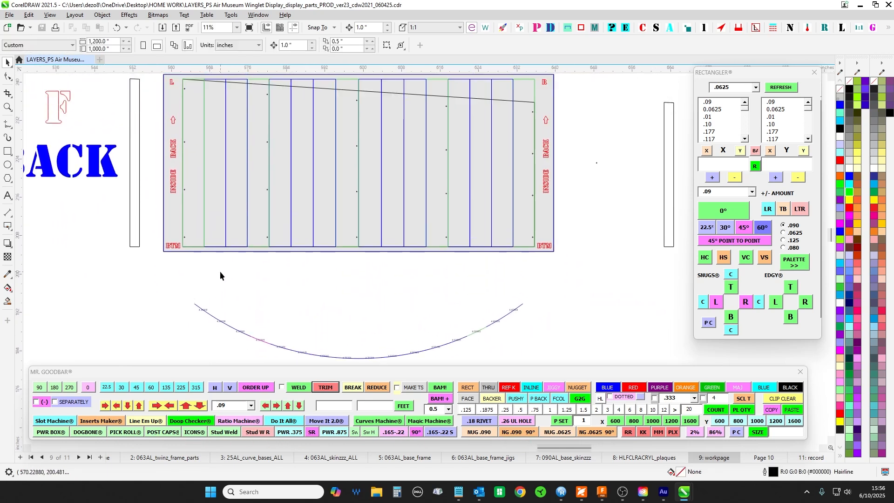
pyautogui.click(525, 101)
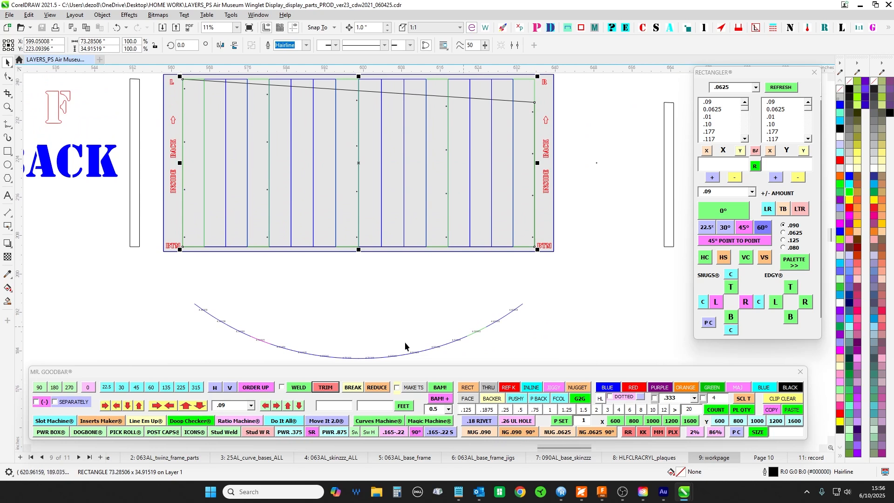
pyautogui.click(233, 271)
pyautogui.moveTo(239, 252); pyautogui.dragTo(260, 300)
# - Examine the sloped trim line across the top of the BACK panel from side L to side R
pyautogui.scroll(1, 242, 111)
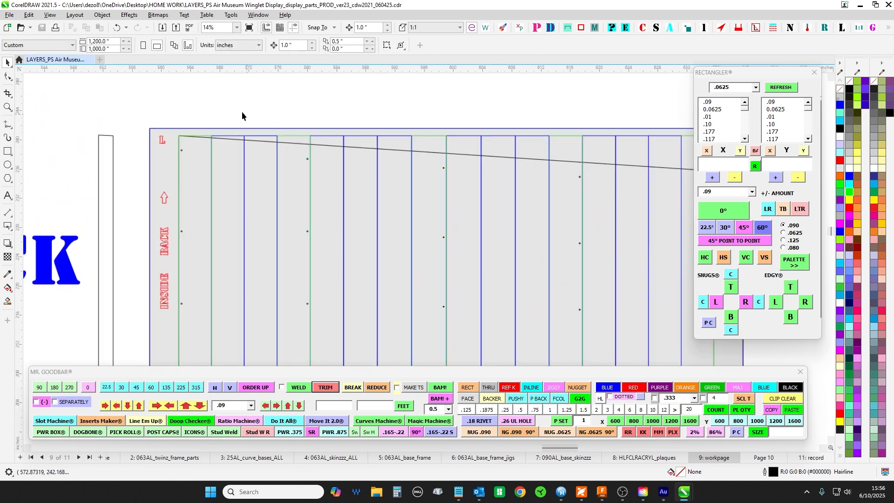
pyautogui.scroll(-1, 217, 130)
pyautogui.moveTo(222, 113); pyautogui.dragTo(199, 89)
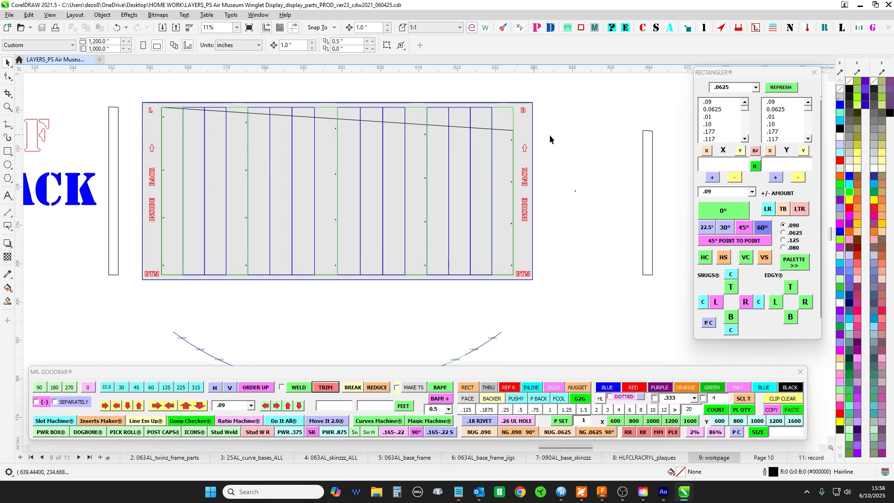
pyautogui.scroll(2, 550, 135)
pyautogui.scroll(-2, 420, 161)
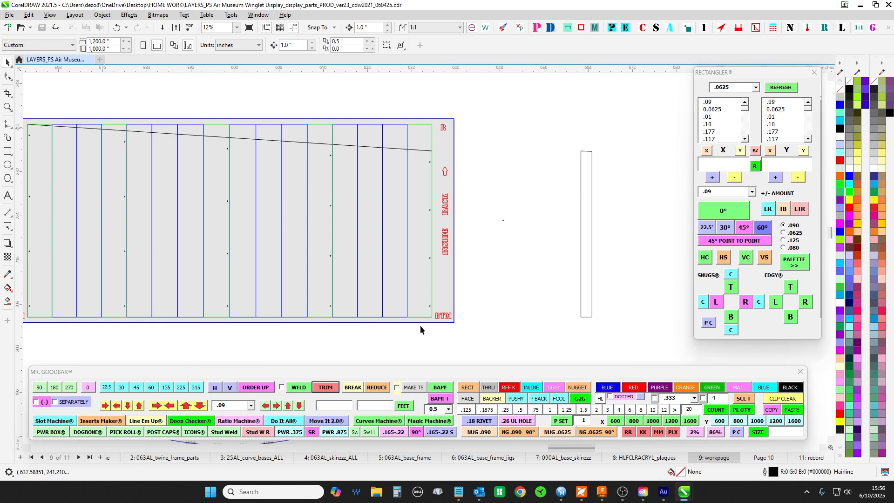
pyautogui.moveTo(443, 133); pyautogui.dragTo(546, 140)
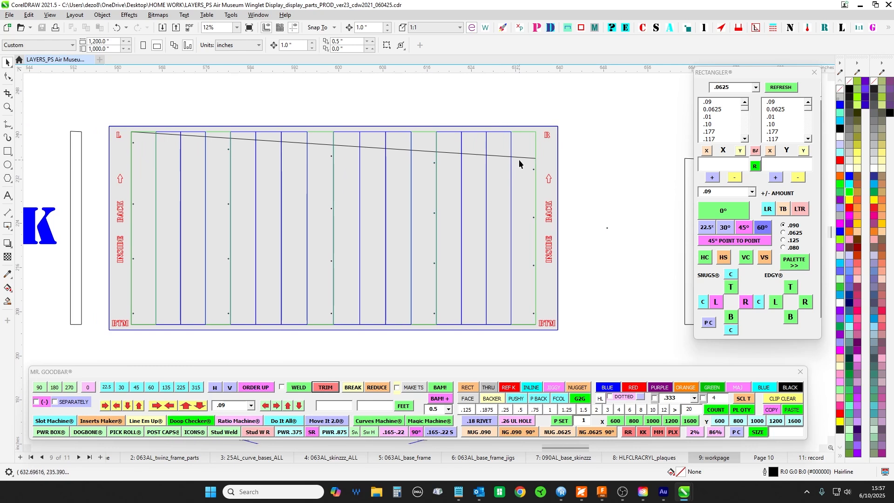
# - Check the BACK panel's inner rectangle, and select all objects of the BACK panel together
pyautogui.click(535, 158)
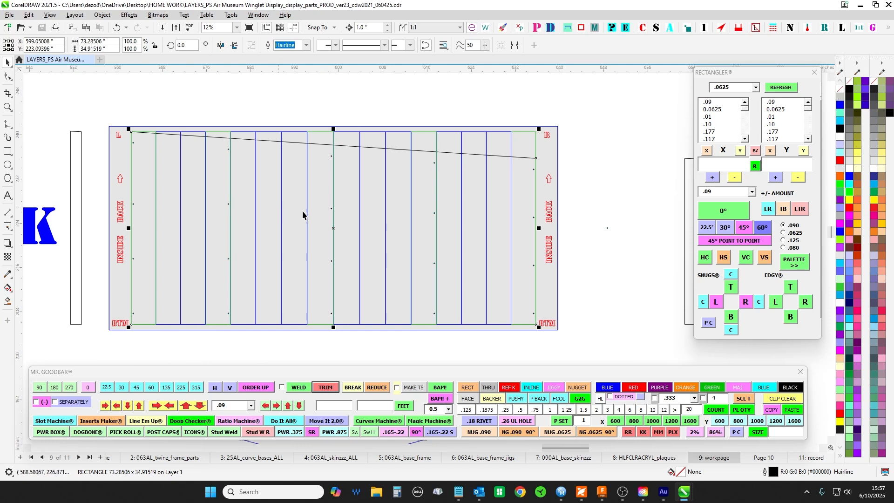
pyautogui.click(624, 137)
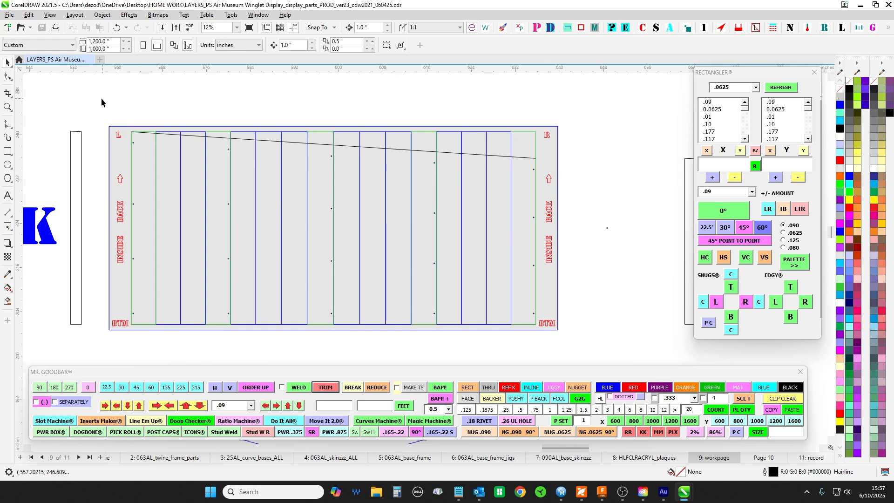
pyautogui.moveTo(102, 103)
pyautogui.mouseDown()
pyautogui.moveTo(611, 359)
pyautogui.moveTo(601, 356)
pyautogui.mouseUp()
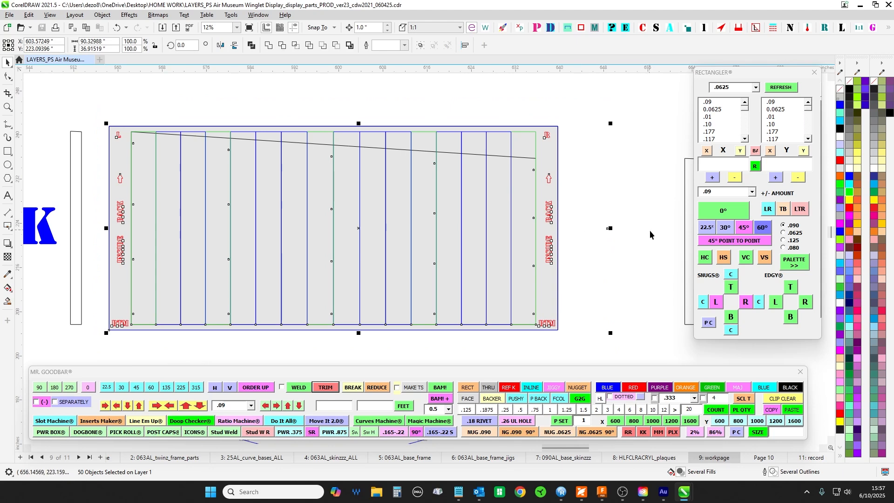
# - Compare the BACK panel with the FRONT panel and its mirrored copy, including the slope direction and inside labels
pyautogui.scroll(-3, 605, 187)
pyautogui.scroll(-5, 582, 237)
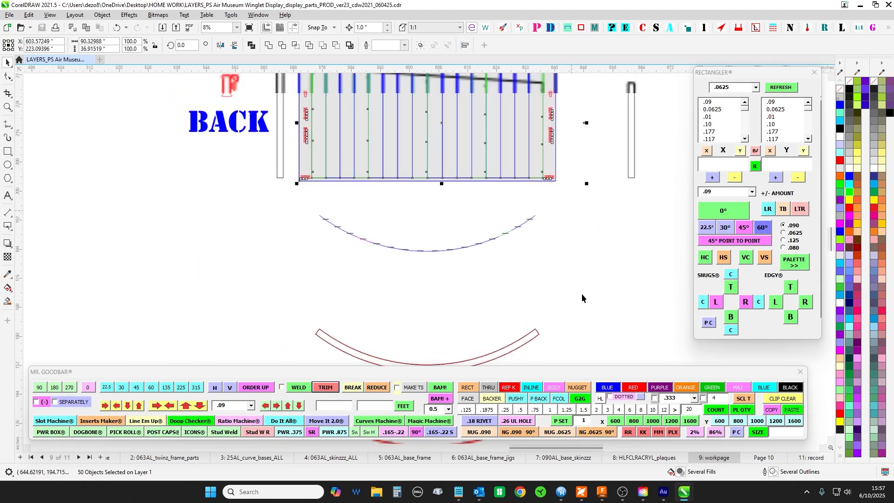
pyautogui.scroll(1, 558, 187)
pyautogui.scroll(-3, 392, 247)
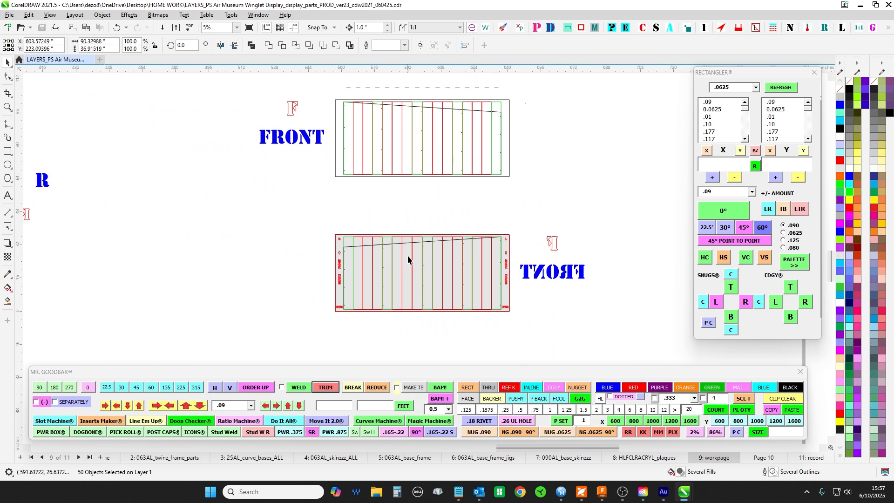
pyautogui.scroll(1, 414, 194)
pyautogui.scroll(1, 415, 195)
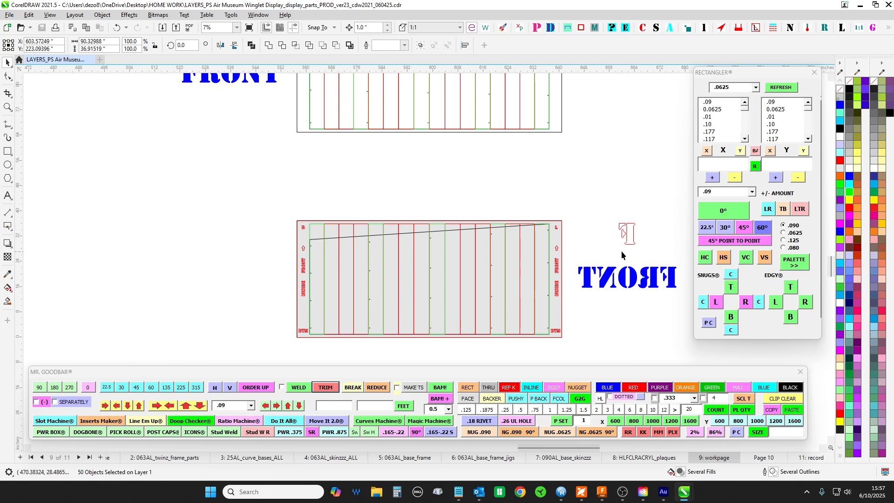
pyautogui.scroll(1, 321, 219)
pyautogui.scroll(-3, 320, 219)
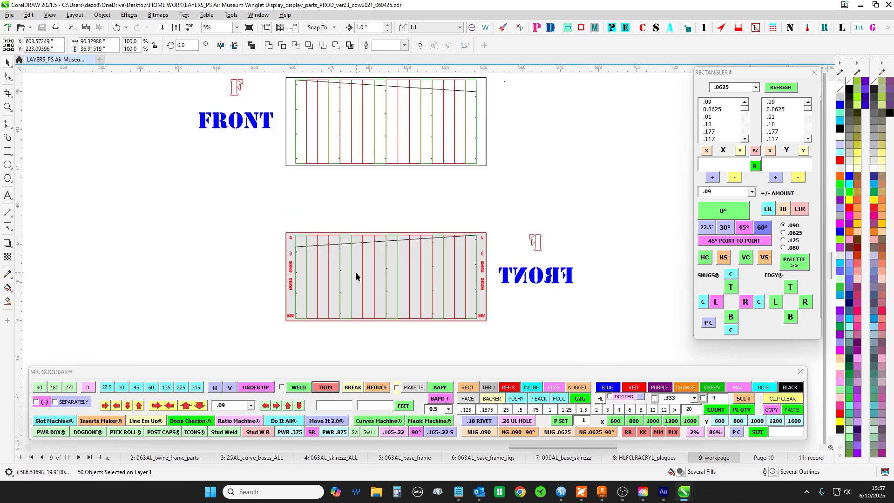
pyautogui.moveTo(360, 192); pyautogui.dragTo(379, 273)
# - Clear the selection and inspect the mounting holes beside the BACK panel's middle vertical line, below the sloped line
pyautogui.scroll(6, 385, 154)
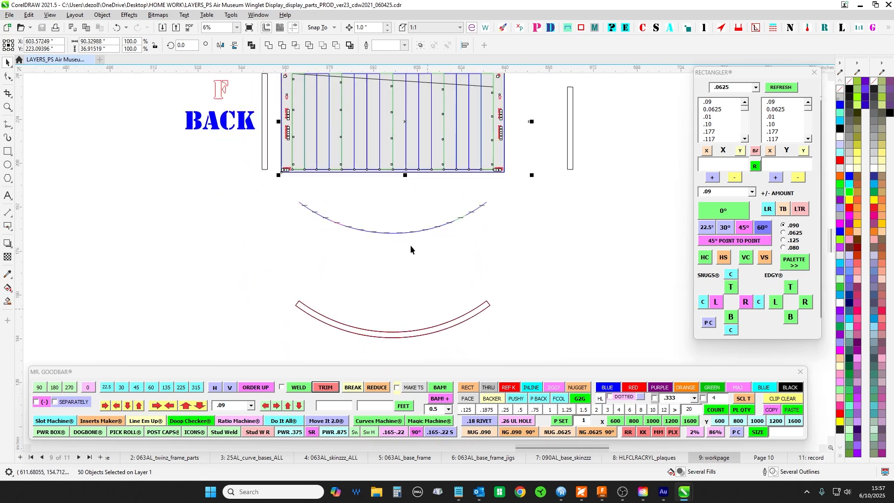
pyautogui.scroll(4, 388, 119)
pyautogui.click(398, 274)
pyautogui.scroll(-2, 396, 111)
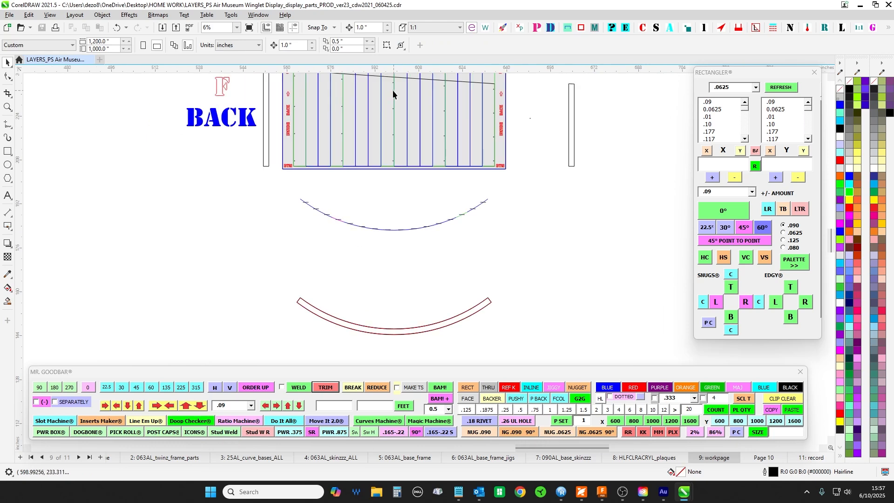
pyautogui.scroll(2, 392, 90)
pyautogui.scroll(5, 406, 141)
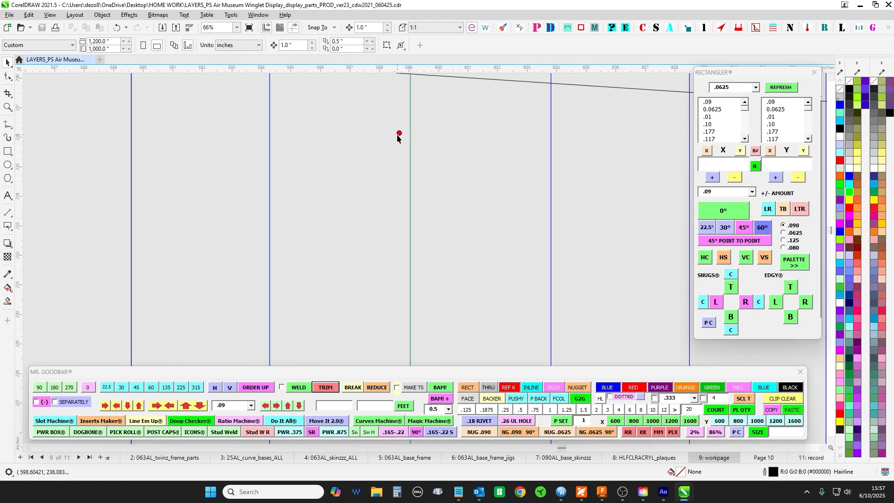
pyautogui.scroll(-2, 400, 135)
pyautogui.scroll(3, 280, 140)
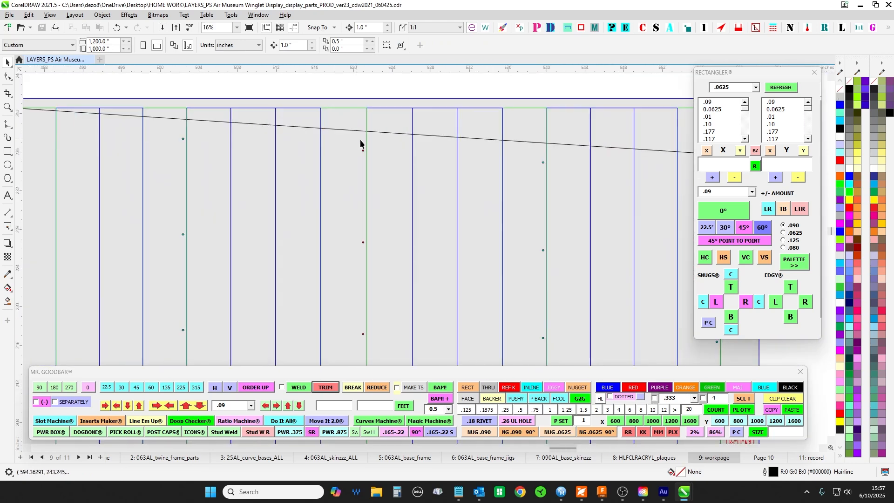
pyautogui.scroll(-2, 361, 140)
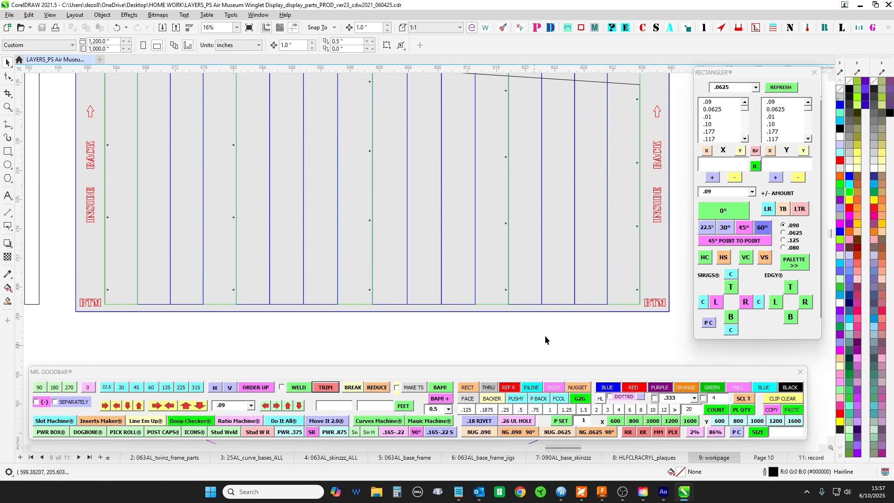
# - Inspect the holes and border along side R of the BACK panel, and compare the panel with the curve plan beneath it
pyautogui.moveTo(578, 326); pyautogui.dragTo(401, 309)
pyautogui.scroll(4, 442, 289)
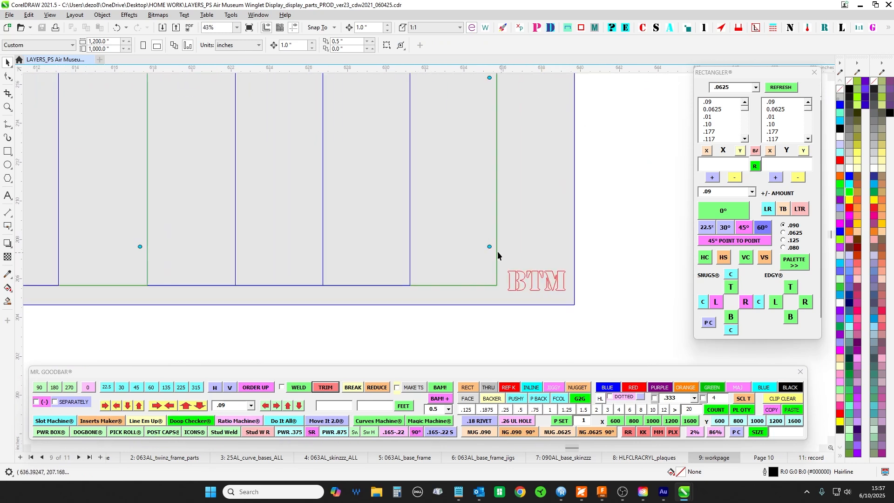
pyautogui.moveTo(543, 202); pyautogui.dragTo(516, 365)
pyautogui.moveTo(488, 112); pyautogui.dragTo(476, 272)
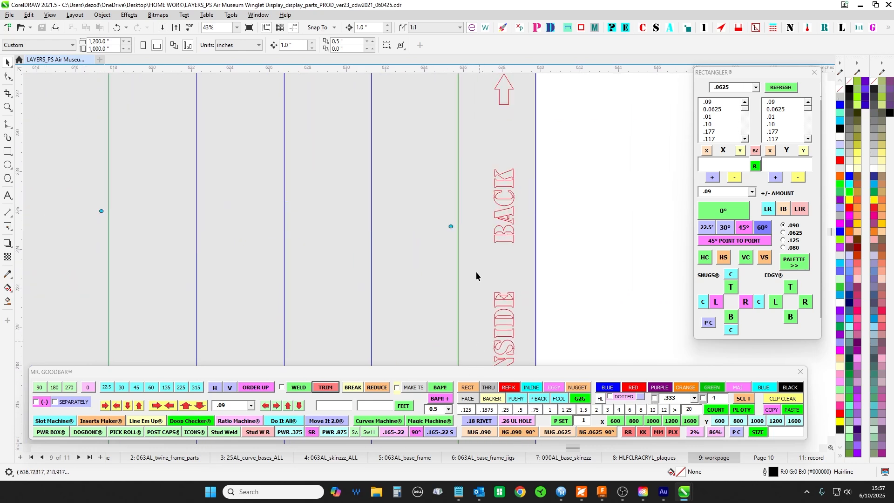
pyautogui.scroll(-2, 455, 224)
pyautogui.moveTo(477, 214); pyautogui.dragTo(481, 328)
pyautogui.scroll(-3, 461, 223)
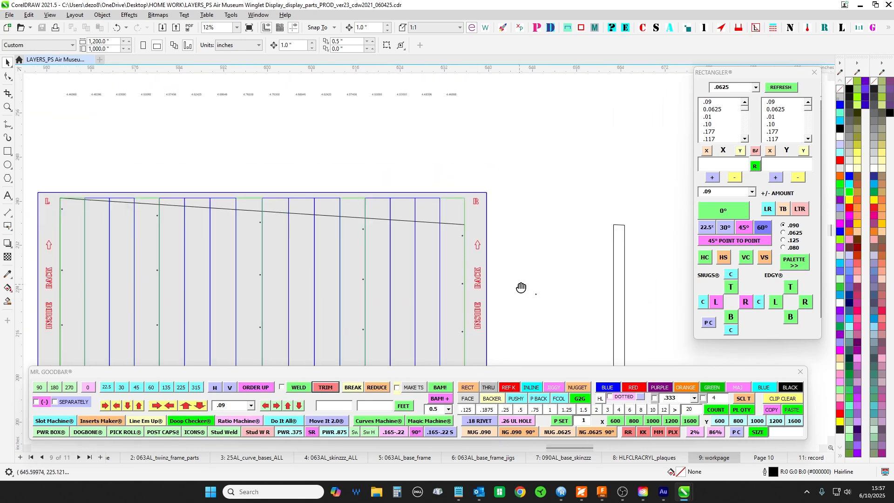
pyautogui.moveTo(521, 286); pyautogui.dragTo(553, 211)
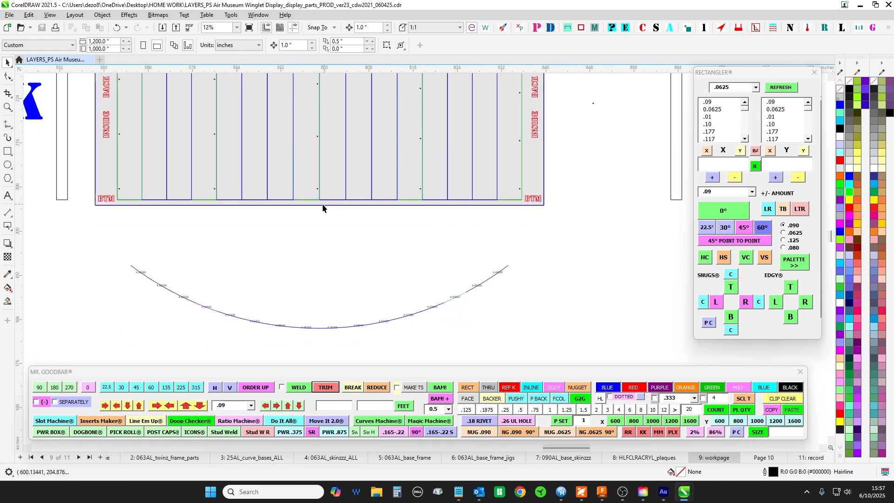
pyautogui.scroll(-1, 279, 248)
pyautogui.moveTo(301, 259); pyautogui.dragTo(329, 302)
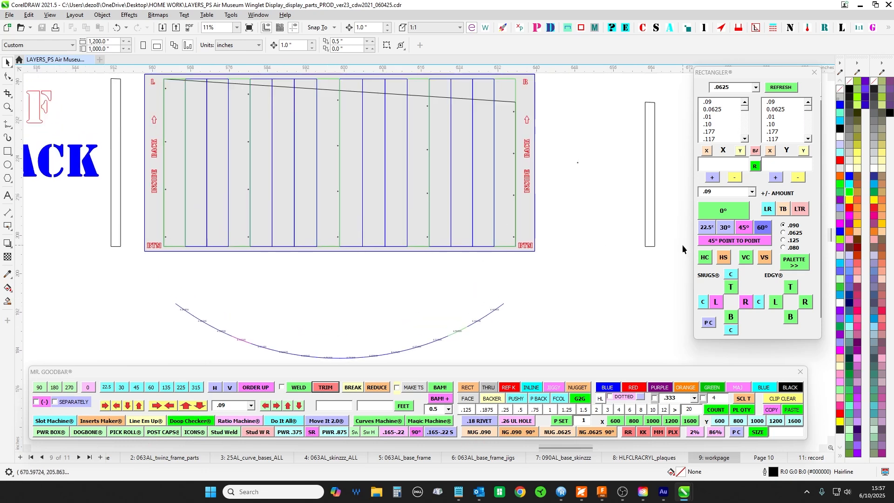
# - Check the BTM and upper corners on side L of the BACK panel, including where the sloped line meets the inner rectangle
pyautogui.scroll(4, 159, 244)
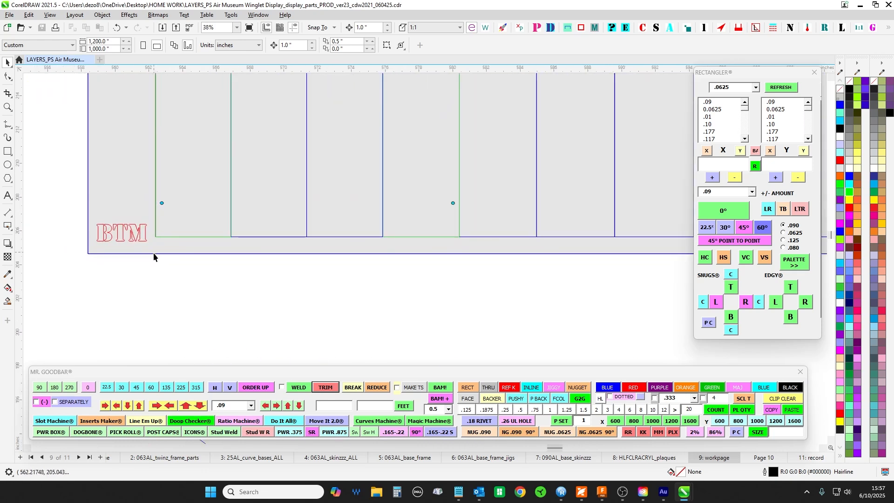
pyautogui.scroll(-2, 156, 252)
pyautogui.moveTo(182, 274); pyautogui.dragTo(209, 371)
pyautogui.moveTo(216, 162); pyautogui.dragTo(223, 252)
pyautogui.scroll(2, 193, 164)
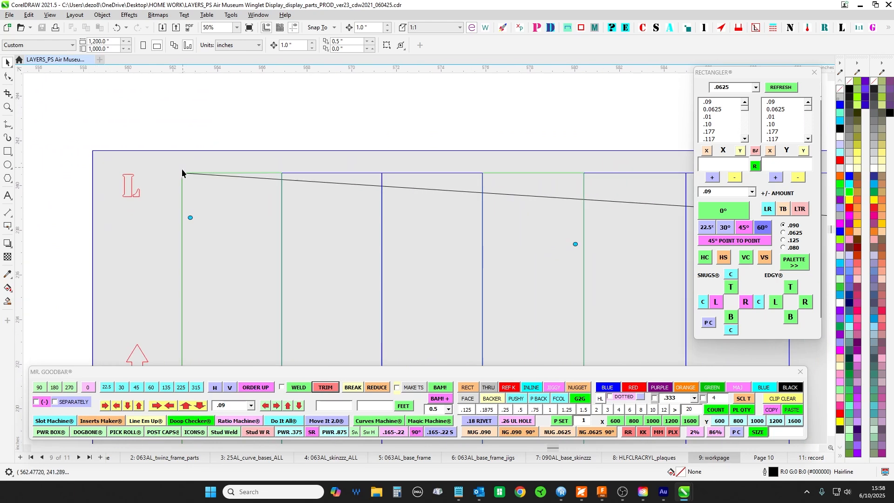
pyautogui.scroll(-3, 175, 149)
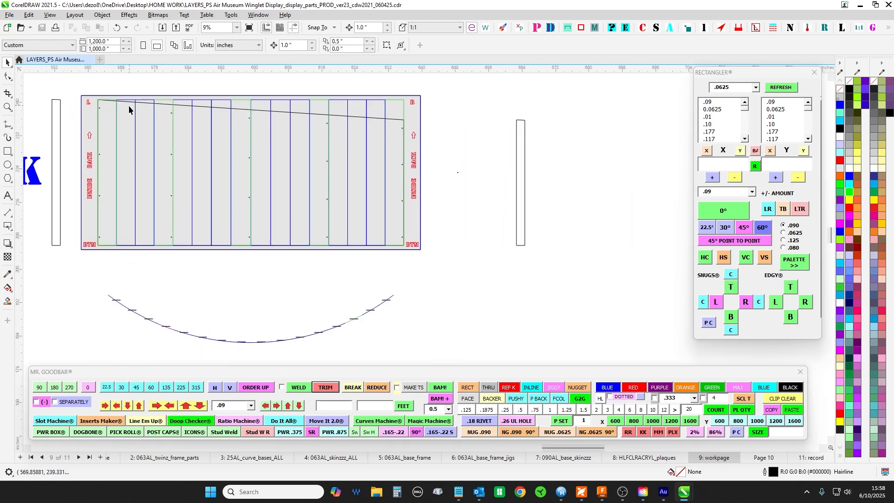
# - Examine the wall elevation with strips A to G between L and R, following its sloped top and its straight base
pyautogui.scroll(-1, 394, 187)
pyautogui.scroll(-1, 496, 319)
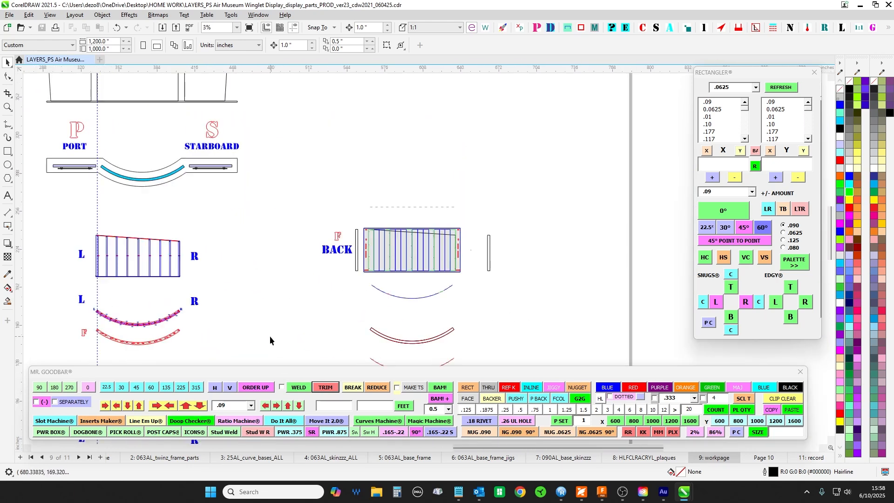
pyautogui.moveTo(270, 336); pyautogui.dragTo(540, 136)
pyautogui.moveTo(513, 279); pyautogui.dragTo(487, 87)
pyautogui.moveTo(445, 182); pyautogui.dragTo(467, 93)
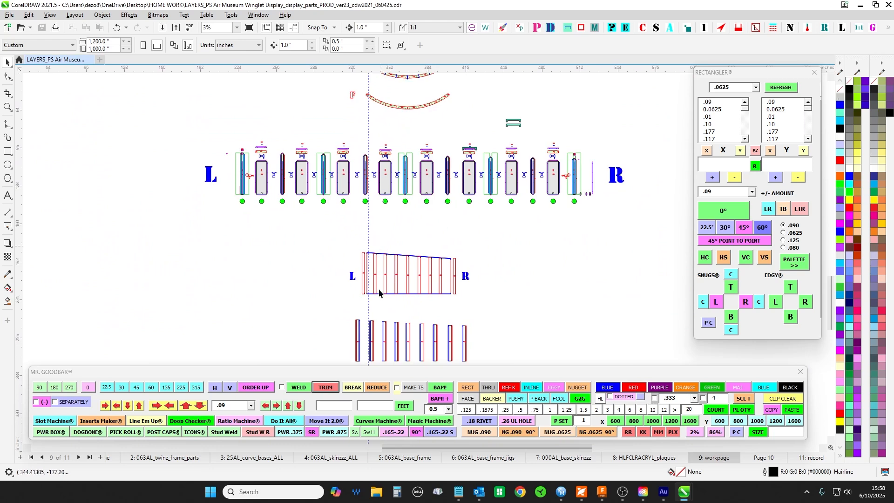
pyautogui.scroll(6, 376, 262)
pyautogui.moveTo(356, 221); pyautogui.dragTo(141, 133)
pyautogui.scroll(-1, 141, 133)
pyautogui.moveTo(442, 152); pyautogui.dragTo(170, 117)
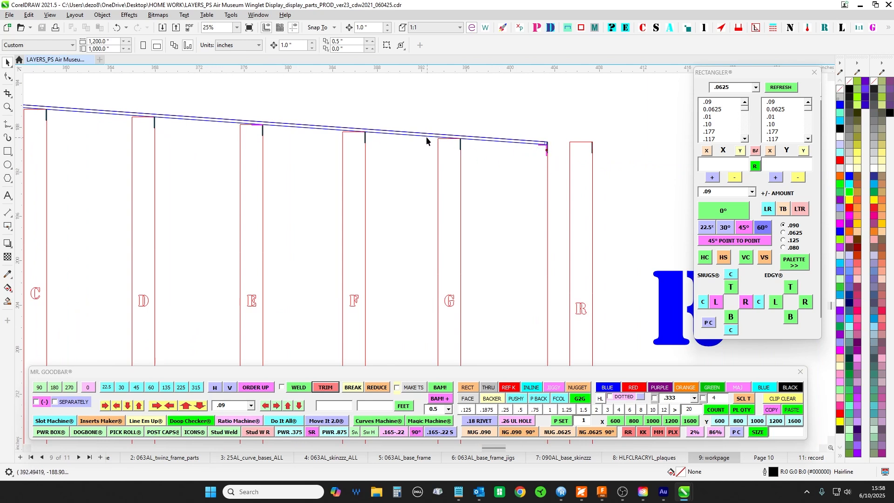
pyautogui.scroll(-2, 614, 239)
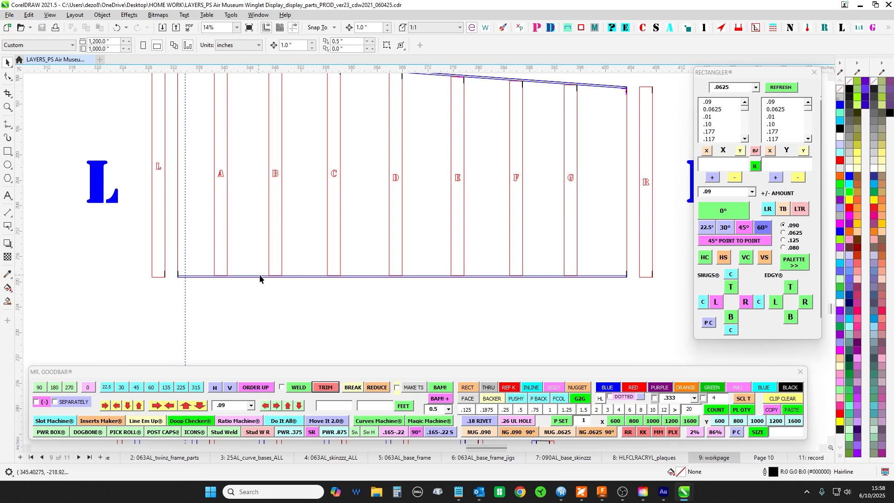
pyautogui.scroll(-1, 360, 279)
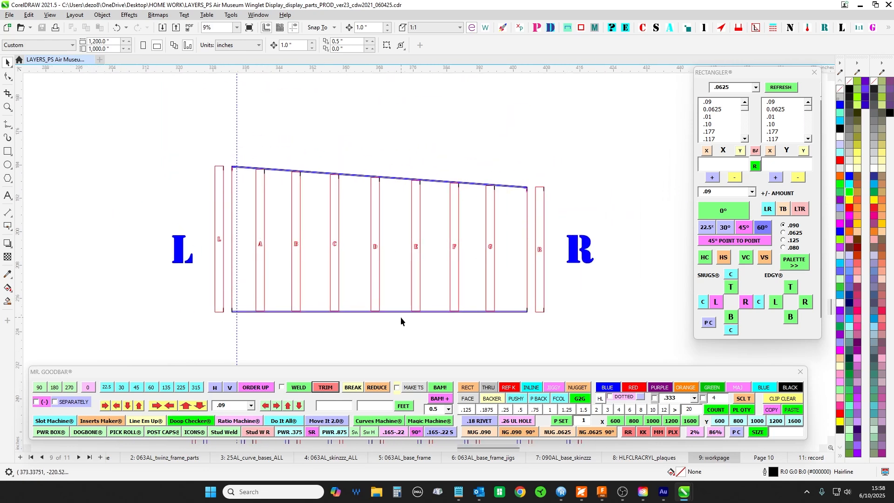
# - Examine the FRONT panel's sloped line, holes and R and L side labels beside the mirrored FRONT title
pyautogui.scroll(-2, 382, 127)
pyautogui.moveTo(382, 128); pyautogui.dragTo(316, 254)
pyautogui.scroll(-1, 316, 253)
pyautogui.moveTo(524, 115); pyautogui.dragTo(457, 222)
pyautogui.moveTo(411, 153); pyautogui.dragTo(491, 206)
pyautogui.moveTo(439, 145); pyautogui.dragTo(381, 242)
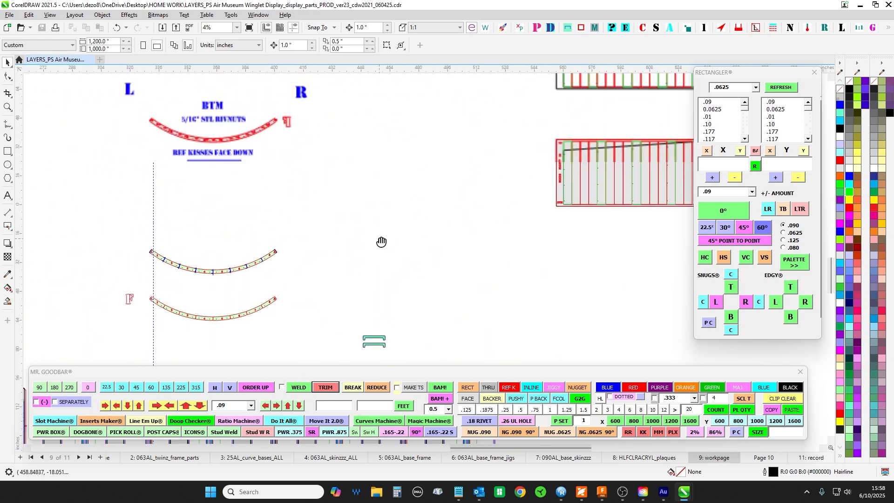
pyautogui.moveTo(480, 231); pyautogui.dragTo(207, 220)
pyautogui.scroll(3, 412, 144)
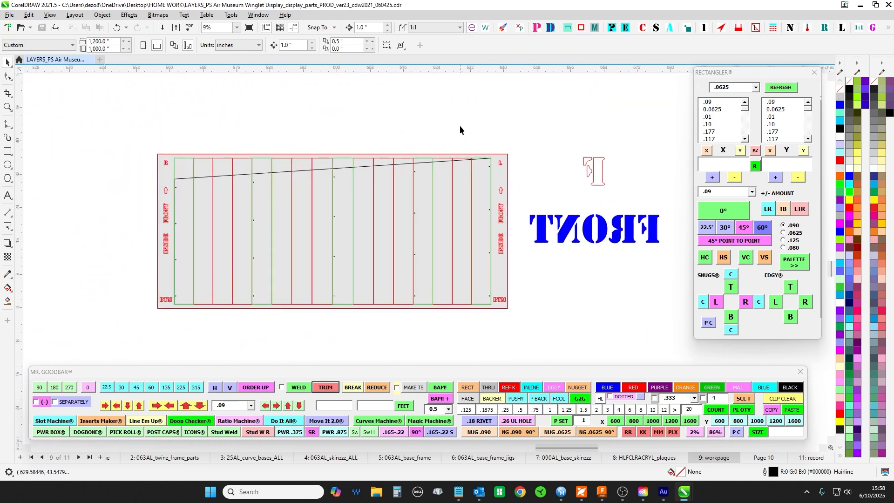
pyautogui.moveTo(424, 140); pyautogui.dragTo(503, 122)
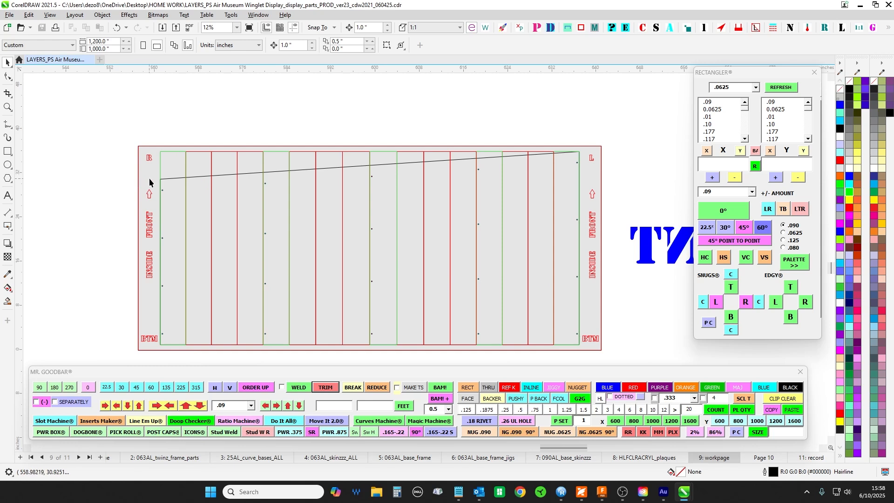
# - Examine the sloped line and the holes near side R of the grey INSIDE FRONT panel
pyautogui.scroll(3, 165, 176)
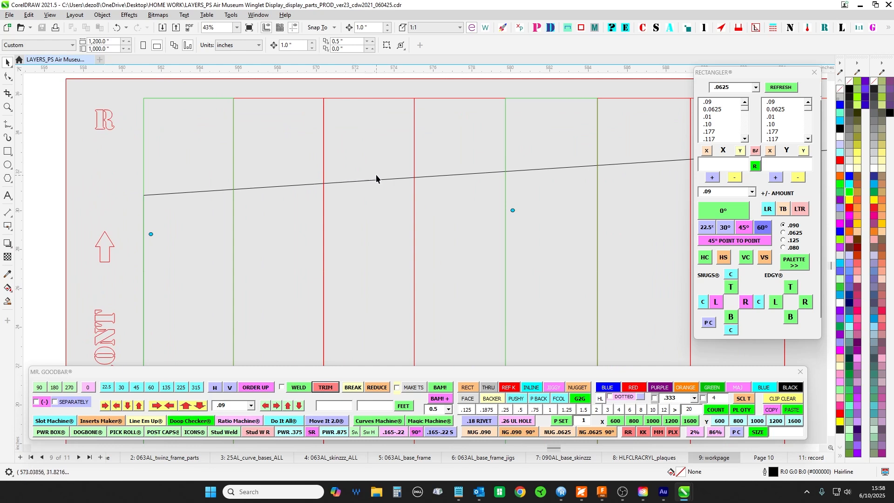
pyautogui.scroll(-2, 156, 182)
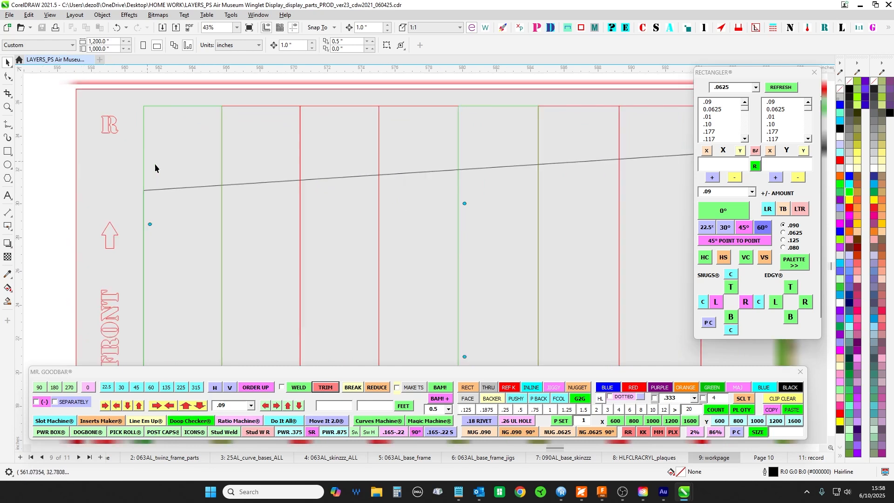
pyautogui.scroll(-2, 157, 182)
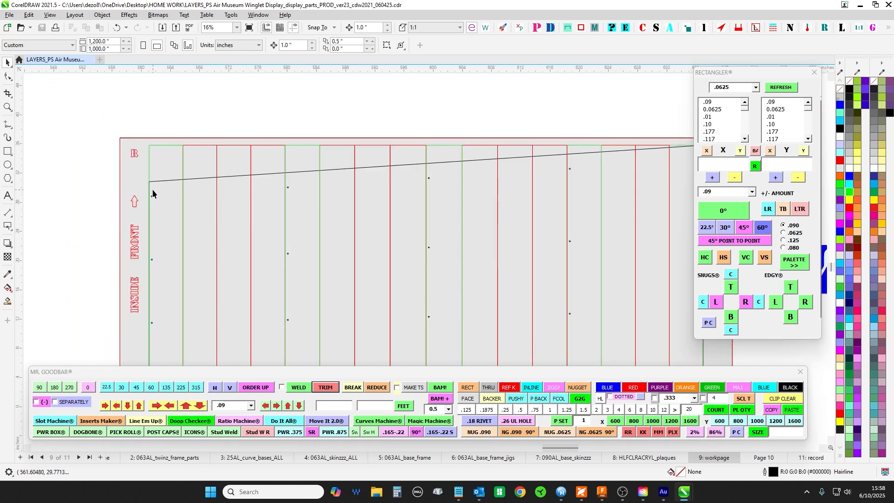
pyautogui.scroll(-4, 154, 186)
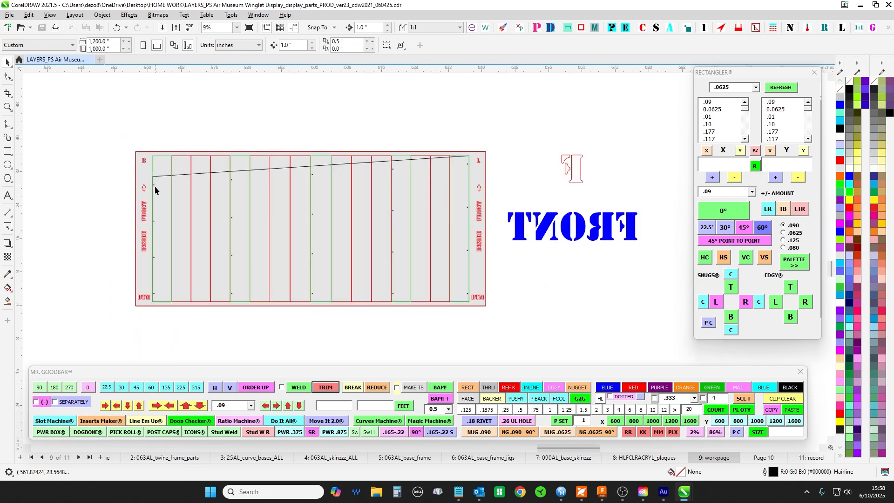
# - Inspect the end corner of the curve plan above the FRONT panel, comparing the offsets between its nested outlines
pyautogui.moveTo(269, 165); pyautogui.dragTo(440, 276)
pyautogui.scroll(9, 487, 137)
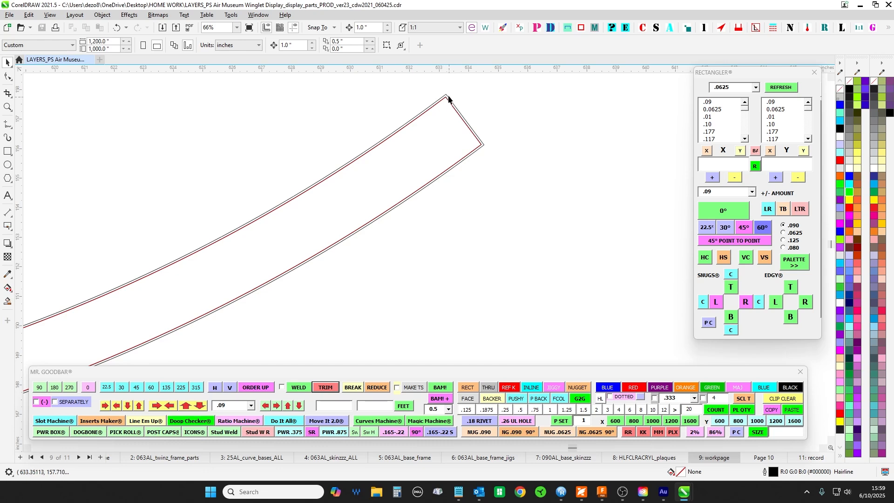
pyautogui.scroll(2, 451, 98)
pyautogui.scroll(3, 451, 98)
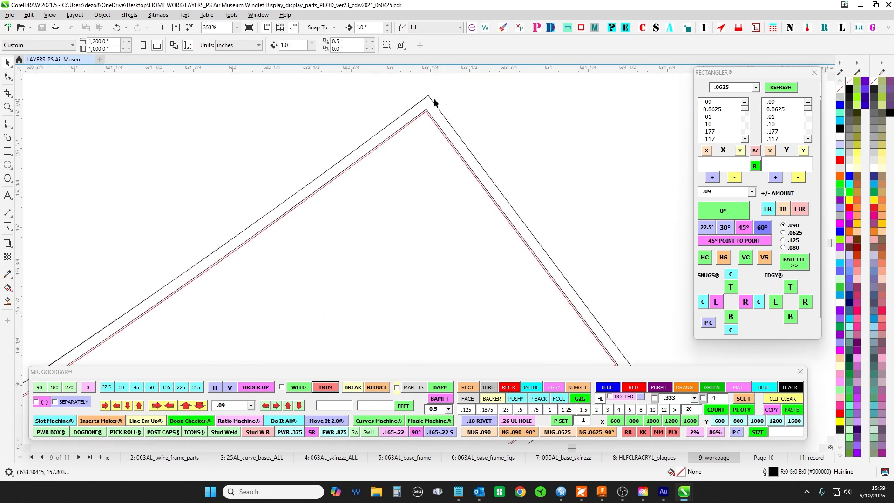
pyautogui.scroll(2, 445, 107)
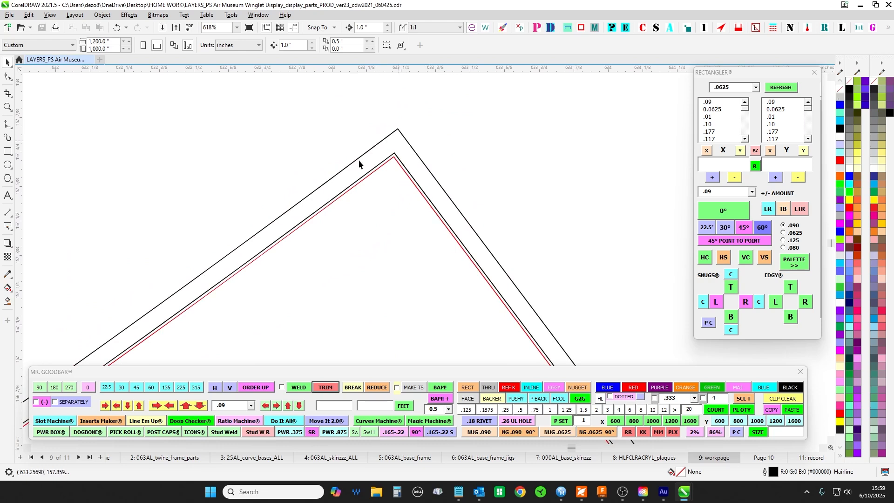
pyautogui.scroll(-8, 358, 160)
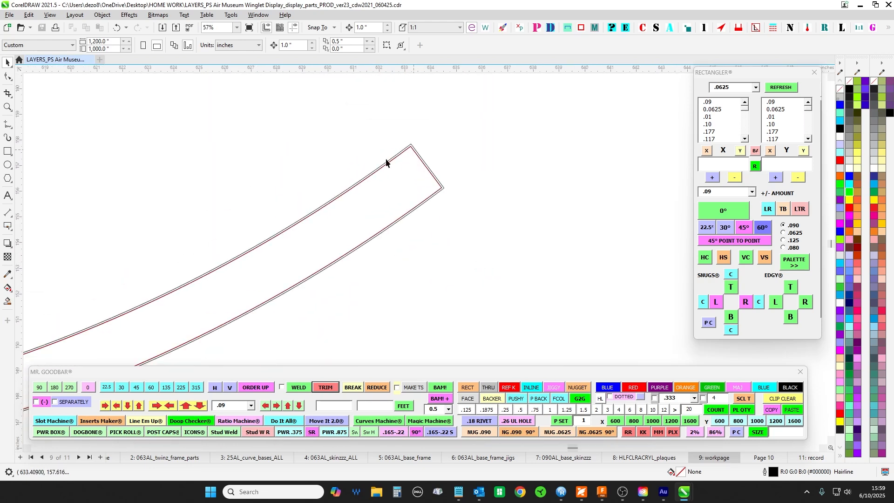
pyautogui.scroll(-7, 520, 136)
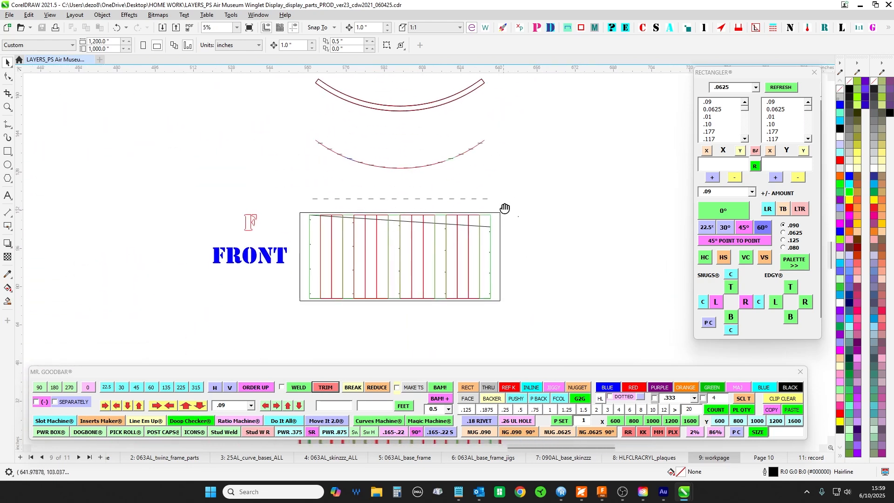
# - Compare the FRONT panel's sloped line, strips and holes with the mirrored INSIDE FRONT panel below it
pyautogui.scroll(2, 516, 208)
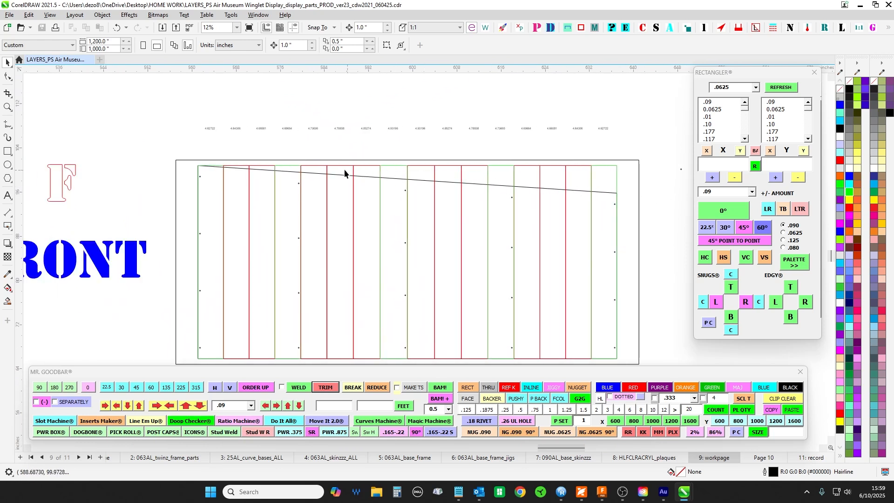
pyautogui.moveTo(190, 334); pyautogui.dragTo(171, 248)
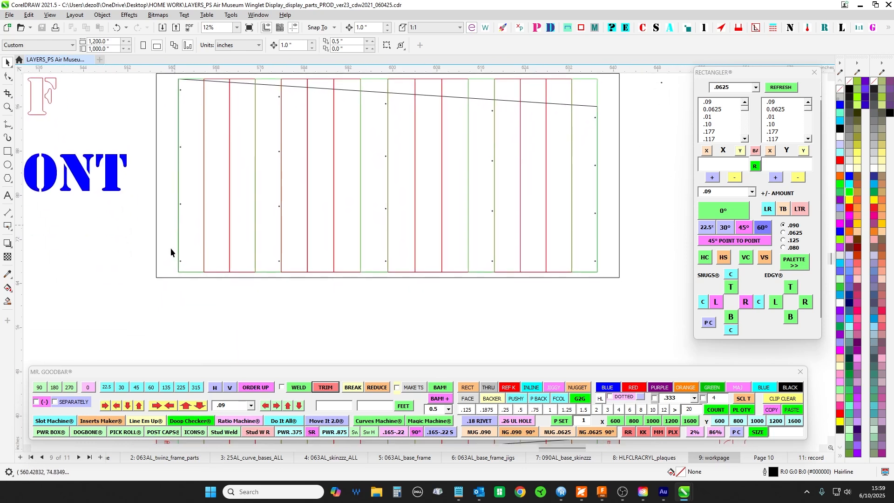
pyautogui.scroll(-2, 355, 145)
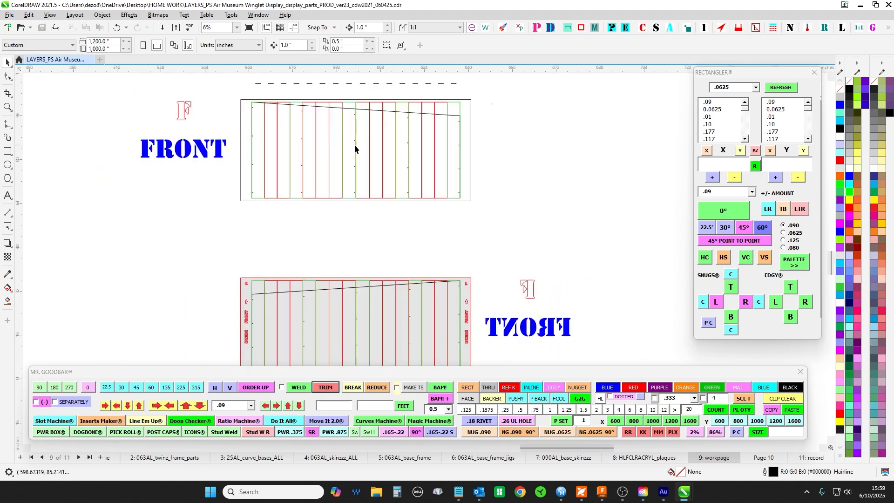
pyautogui.scroll(2, 254, 87)
pyautogui.scroll(-2, 353, 234)
pyautogui.moveTo(546, 300); pyautogui.dragTo(490, 225)
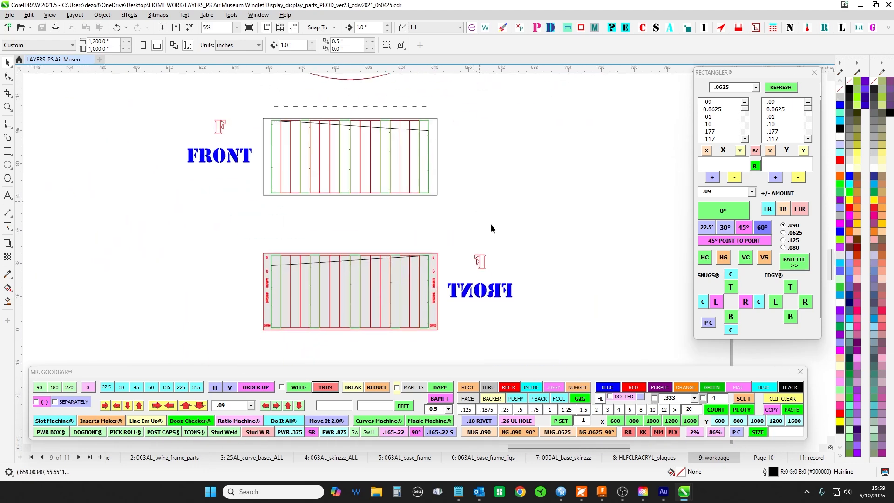
pyautogui.scroll(2, 350, 275)
pyautogui.moveTo(349, 276); pyautogui.dragTo(350, 134)
pyautogui.scroll(-1, 351, 133)
pyautogui.moveTo(418, 273); pyautogui.dragTo(426, 201)
# - Survey the workpage from the FRONT panels across the TOP and BTM curves to the PORT and STARBOARD plan and the BACK panel
pyautogui.scroll(-1, 447, 220)
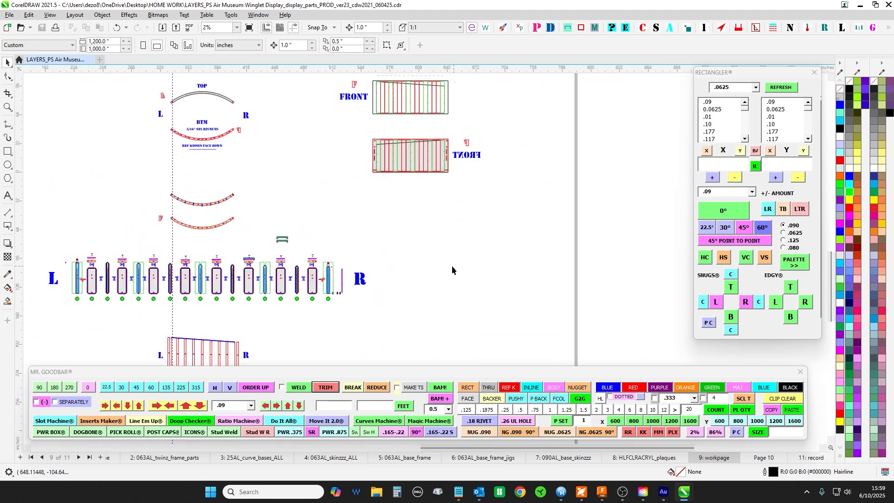
pyautogui.moveTo(452, 266); pyautogui.dragTo(568, 254)
pyautogui.moveTo(418, 114); pyautogui.dragTo(474, 171)
pyautogui.scroll(-1, 275, 139)
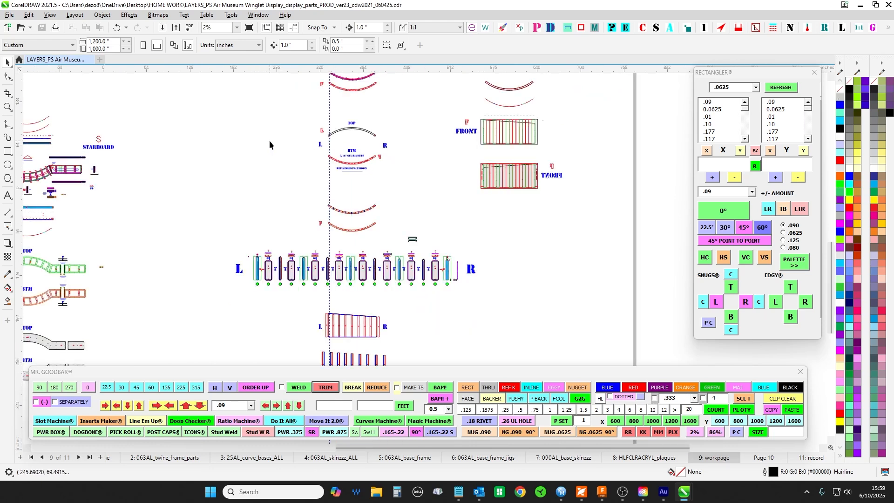
pyautogui.moveTo(276, 151); pyautogui.dragTo(348, 197)
pyautogui.moveTo(350, 139); pyautogui.dragTo(308, 262)
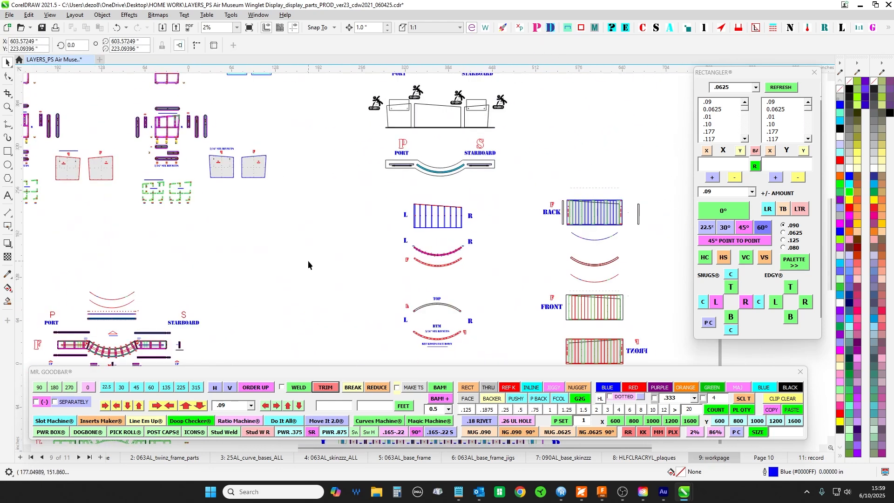
pyautogui.moveTo(300, 158); pyautogui.dragTo(285, 238)
pyautogui.scroll(1, 373, 159)
pyautogui.moveTo(333, 142); pyautogui.dragTo(213, 80)
pyautogui.moveTo(521, 196); pyautogui.dragTo(534, 102)
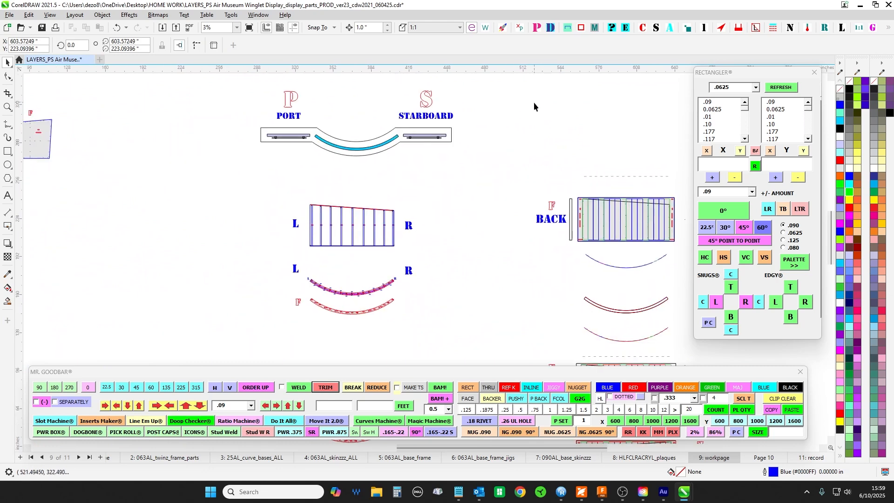
# - Review the row of strip parts between L and R and the PORT and STARBOARD base frames with their TOP and BTM curves
pyautogui.moveTo(482, 253); pyautogui.dragTo(347, 163)
pyautogui.scroll(-1, 365, 203)
pyautogui.moveTo(576, 262); pyautogui.dragTo(583, 180)
pyautogui.moveTo(347, 264); pyautogui.dragTo(443, 149)
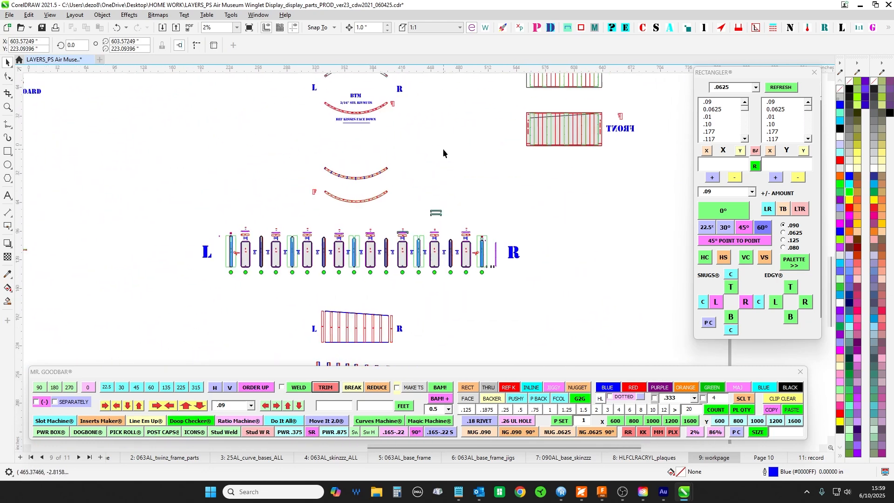
pyautogui.scroll(3, 500, 150)
pyautogui.moveTo(548, 269); pyautogui.dragTo(541, 104)
pyautogui.scroll(-4, 541, 105)
pyautogui.moveTo(232, 196); pyautogui.dragTo(406, 178)
pyautogui.moveTo(421, 138); pyautogui.dragTo(476, 274)
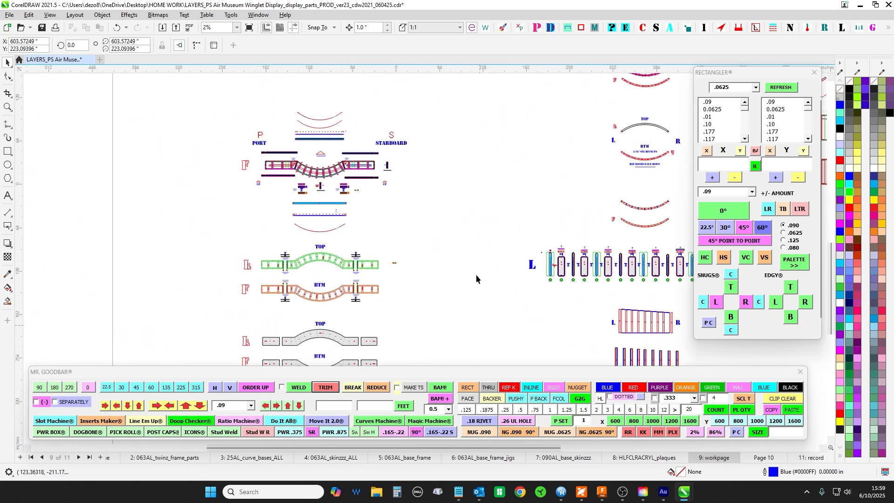
pyautogui.moveTo(458, 192); pyautogui.dragTo(334, 296)
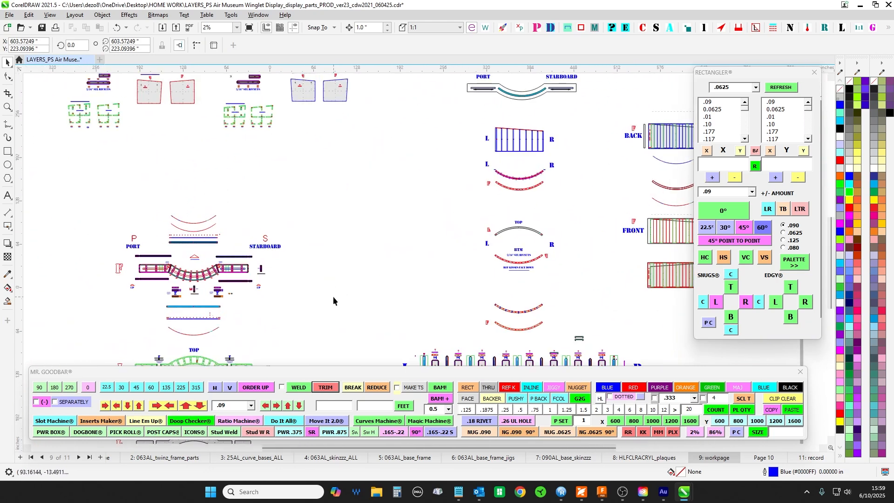
# - Switch to Autodesk Fusion and examine the curved WingletActual wall with its sloped top from the back and the front
pyautogui.click(602, 492)
pyautogui.moveTo(387, 334); pyautogui.dragTo(511, 304)
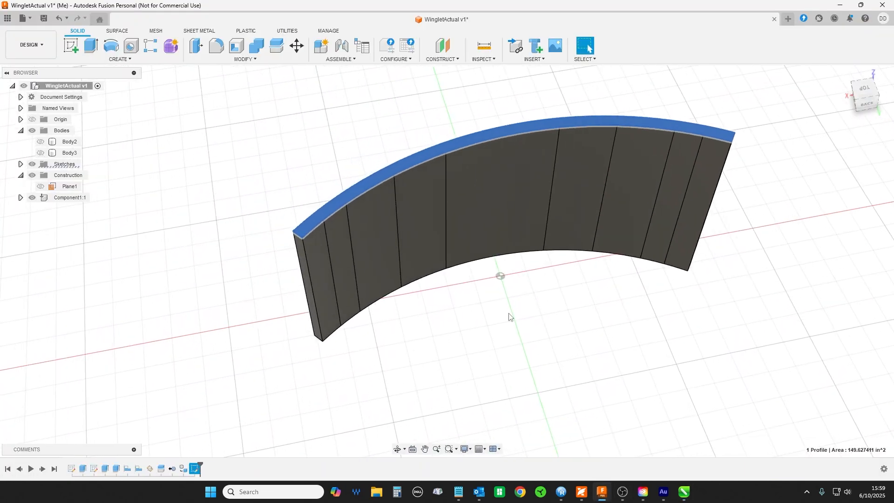
pyautogui.moveTo(432, 344); pyautogui.dragTo(580, 326)
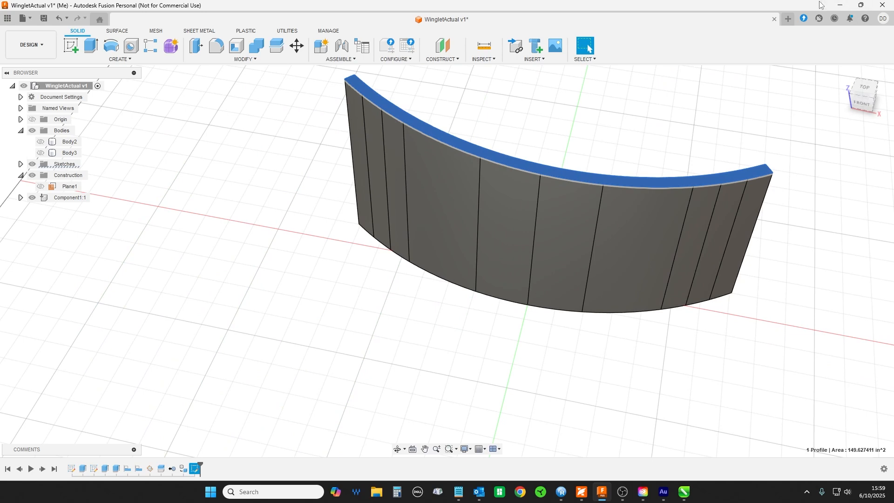